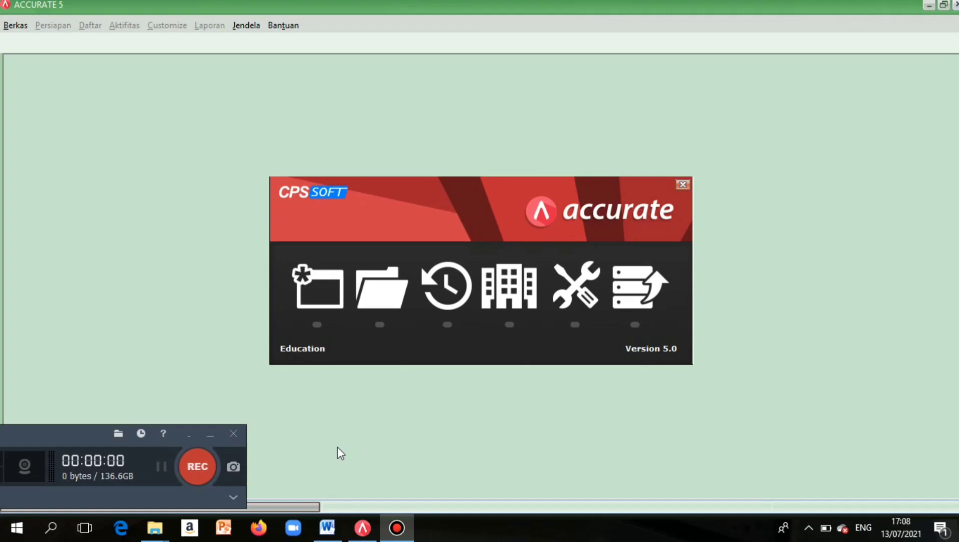
Create a new local company database file named UASKOMPUTERAKUTANSID3.
key("F12")
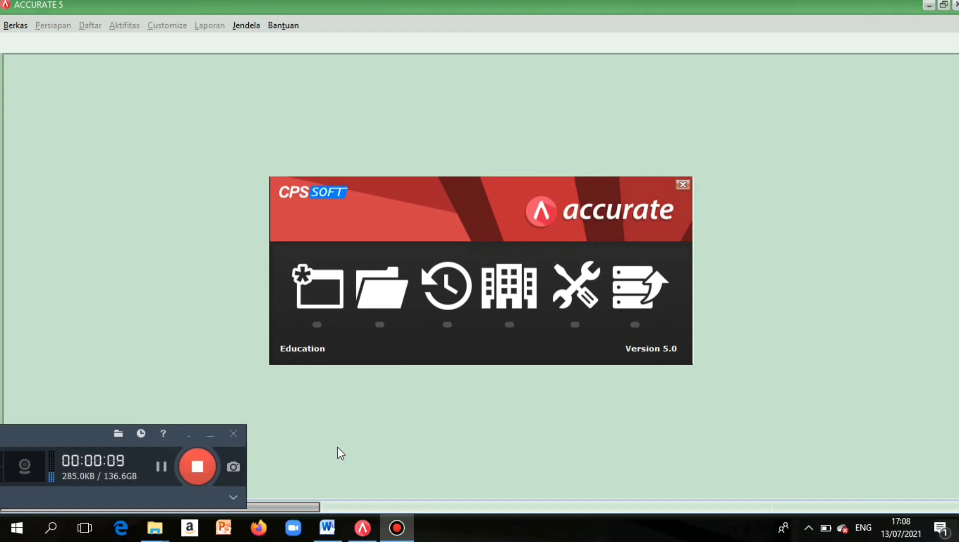
left_click(211, 432)
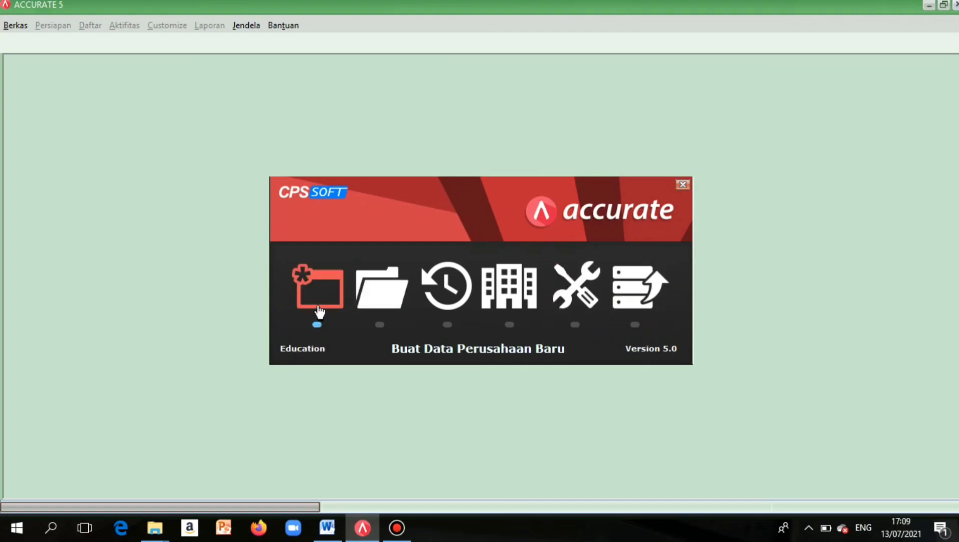
left_click(318, 306)
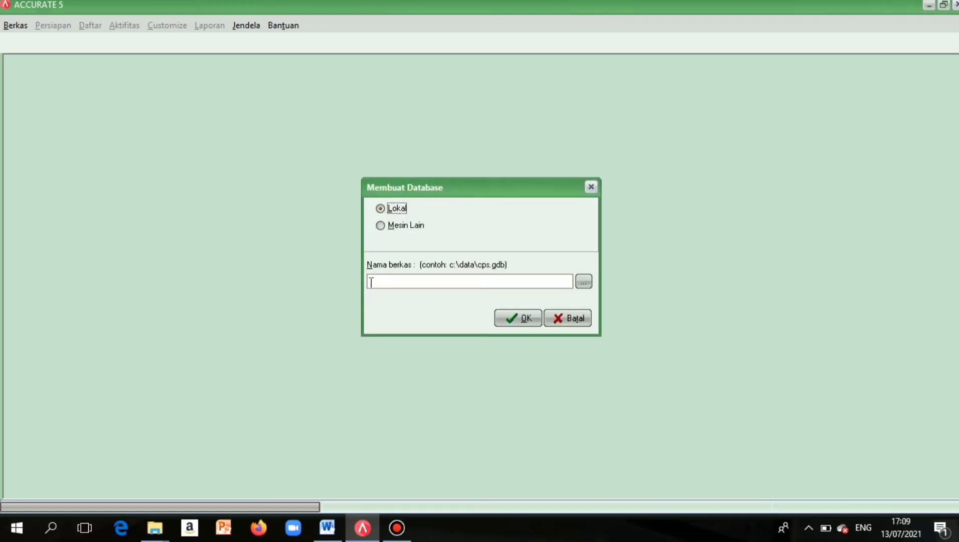
left_click(422, 284)
key("Caps_Lock")
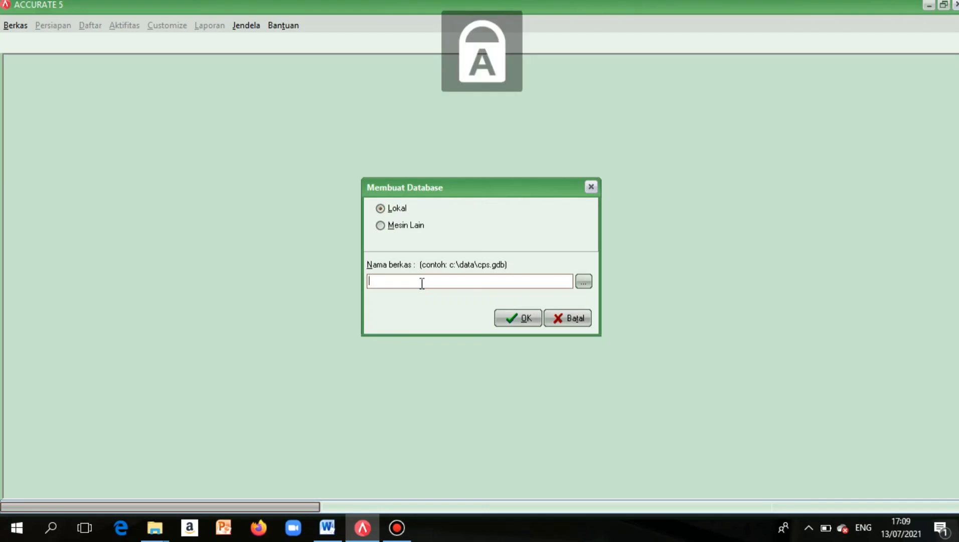
type("UASKOMPU")
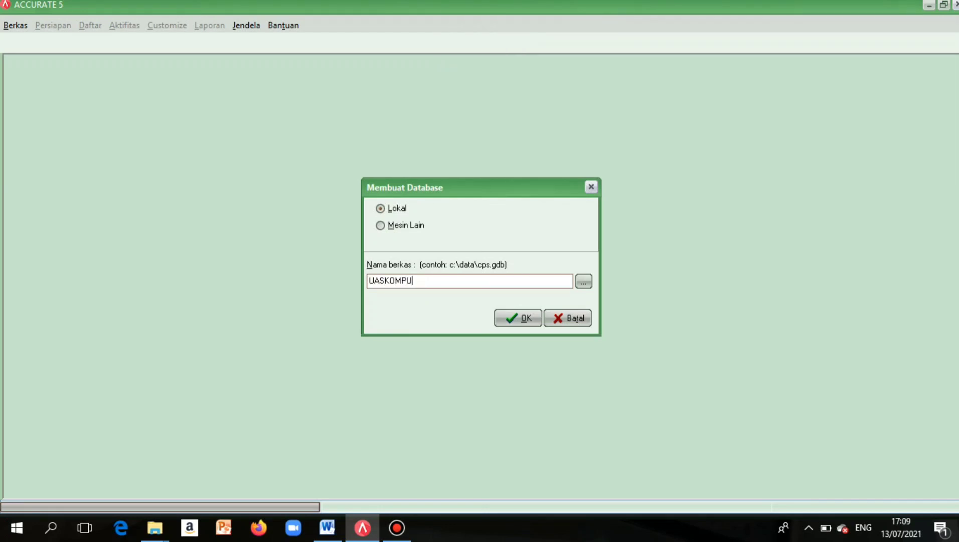
type("TERAKUTANSID3")
left_click(522, 318)
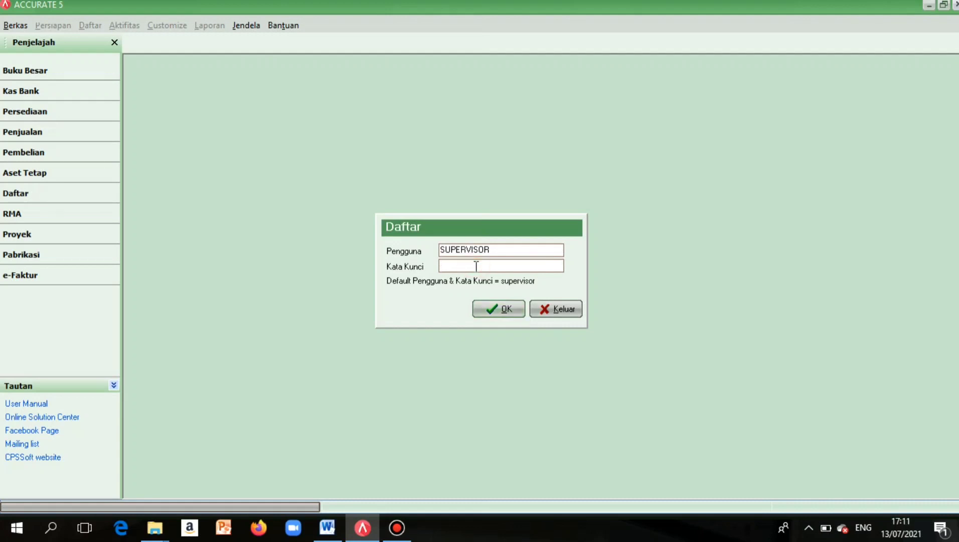
Log in with the account password, keep Indonesia, choose Persiapan Standar and accept default account codes.
type("supervisor")
left_click(516, 310)
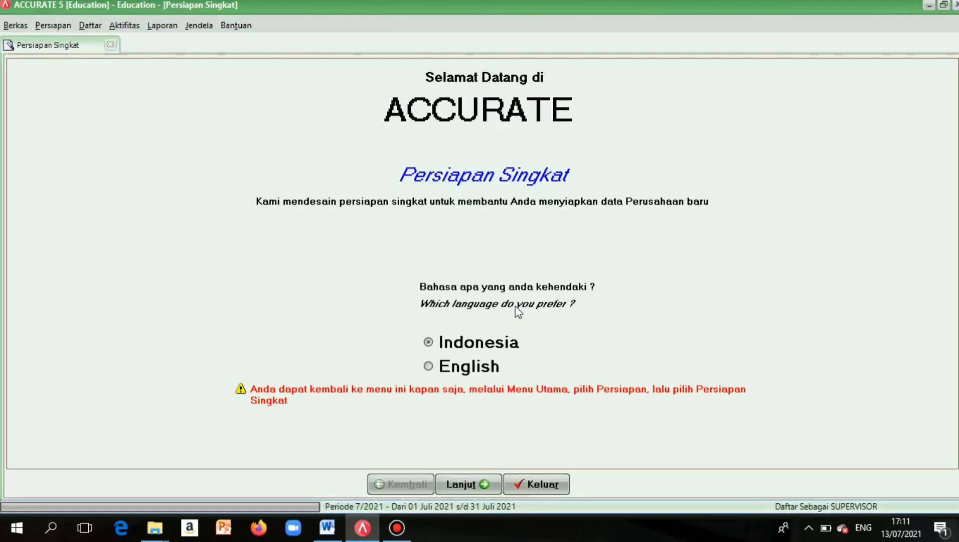
left_click(480, 489)
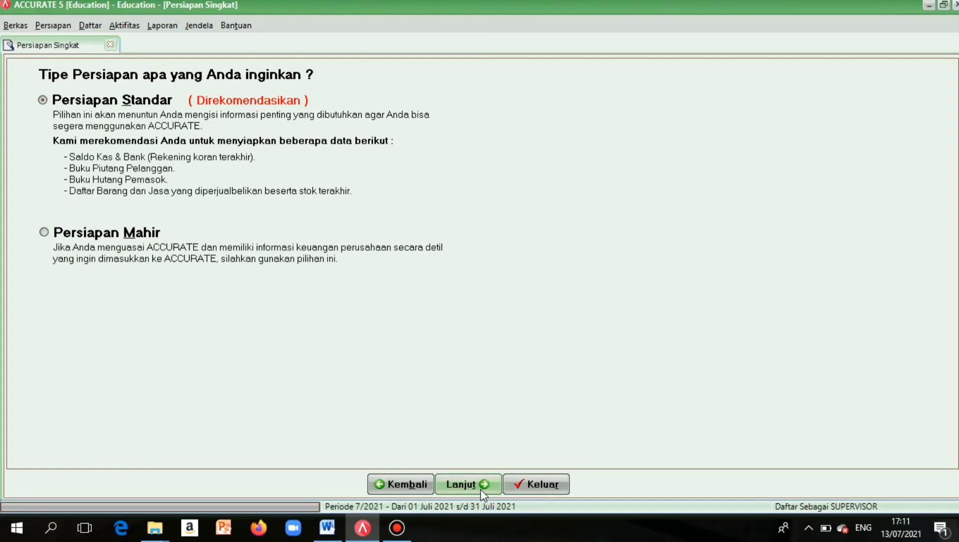
left_click(480, 489)
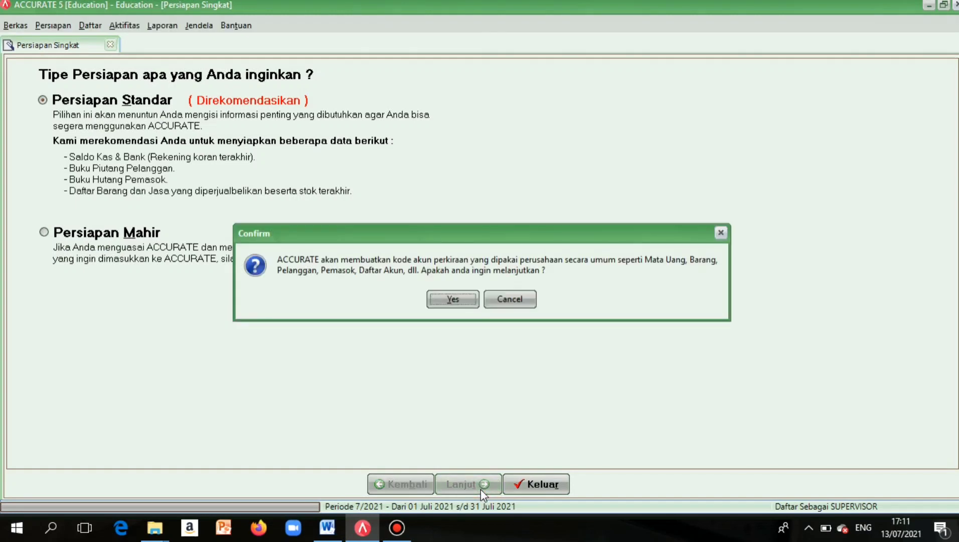
left_click(460, 299)
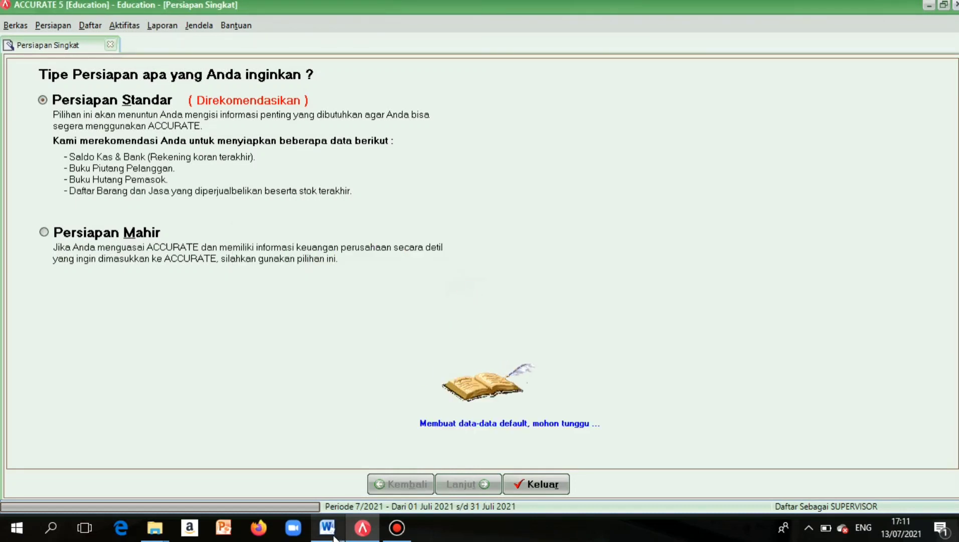
mouse_move(334, 537)
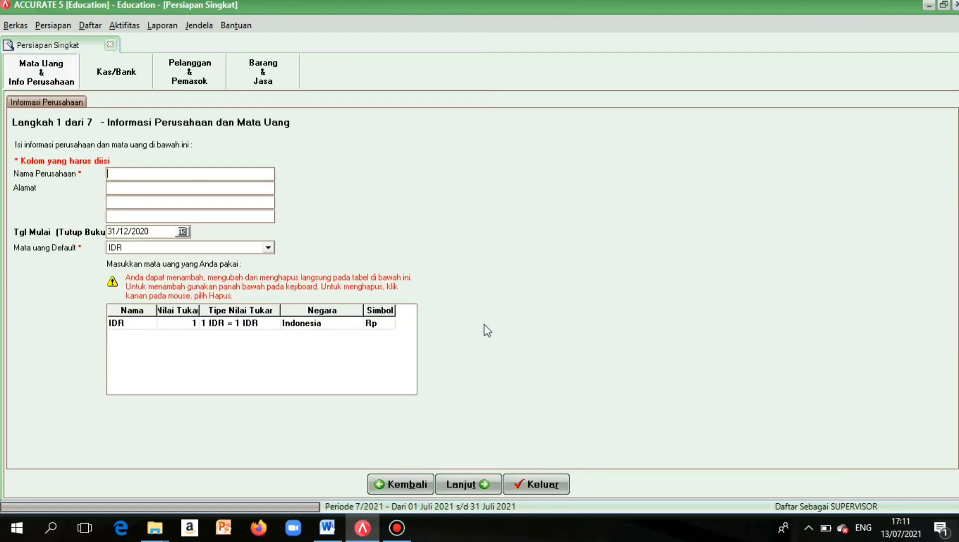
Enter the company name PT Elni furniture.
key("super+Left")
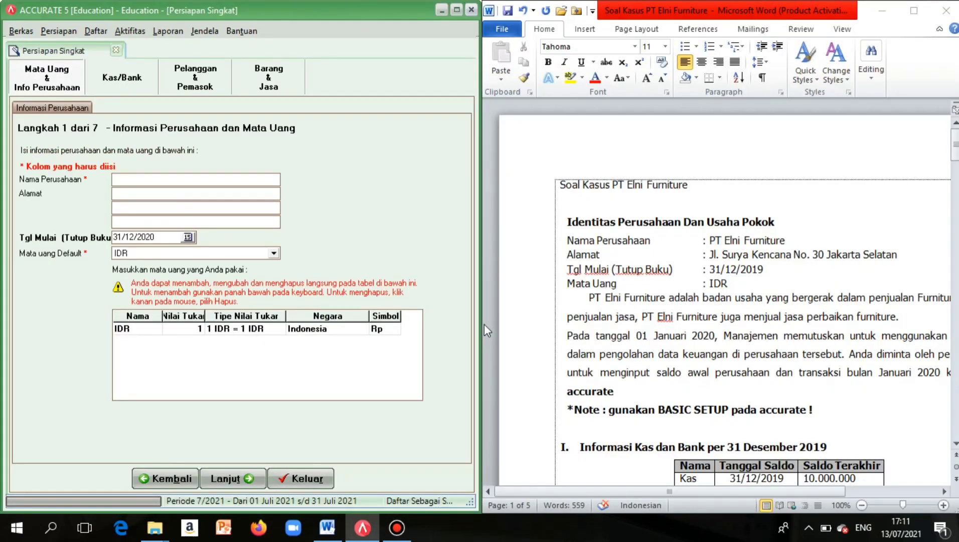
scroll(660, 304, "down", 1)
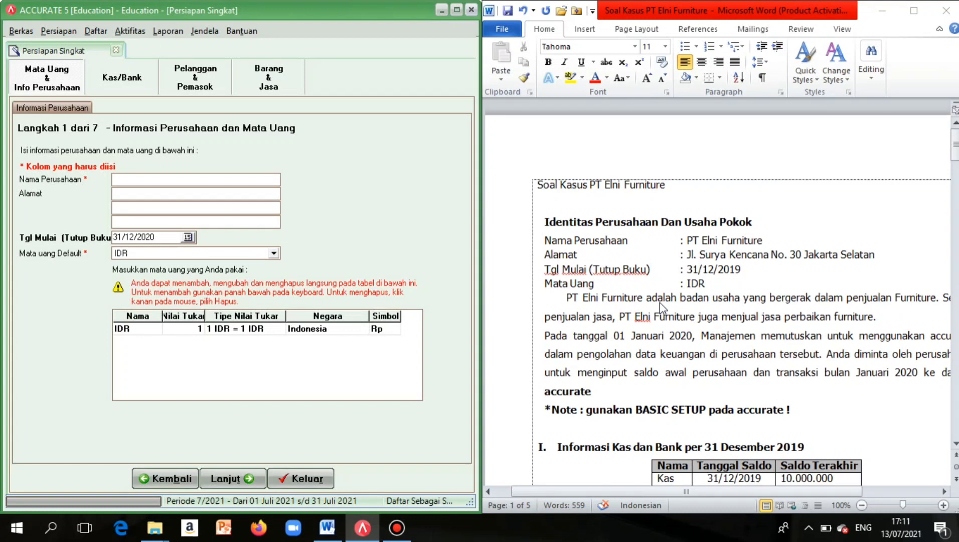
scroll(659, 302, "down", 4)
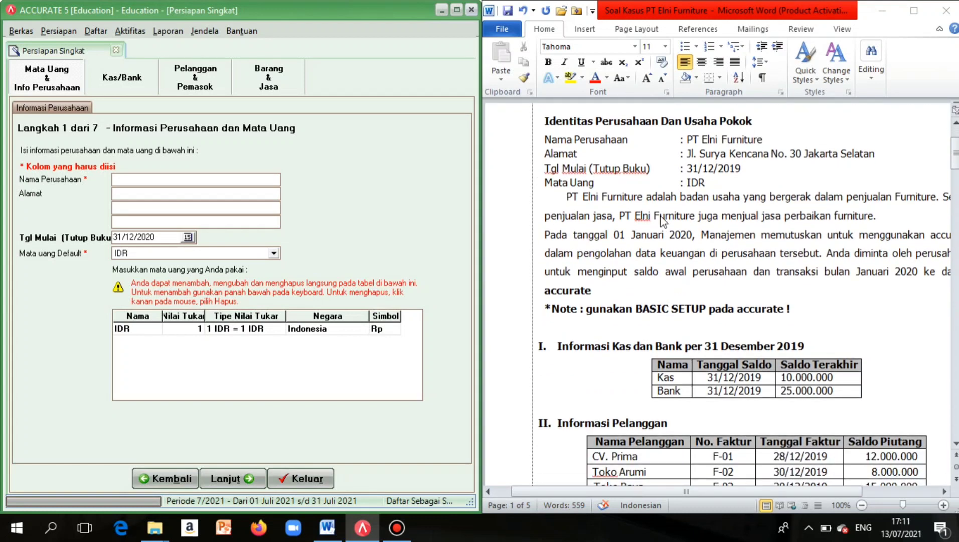
left_click(168, 174)
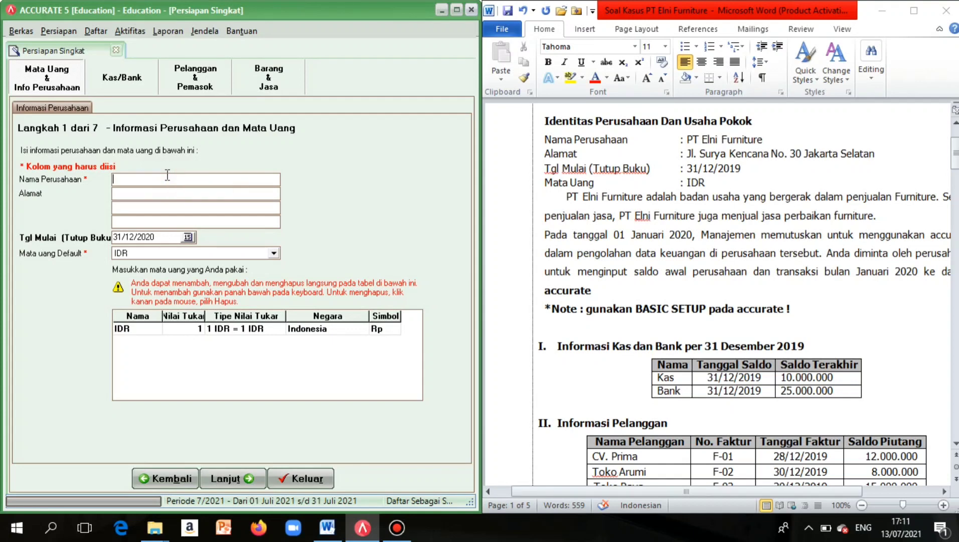
scroll(532, 236, "right", 1)
scroll(531, 236, "right", 2)
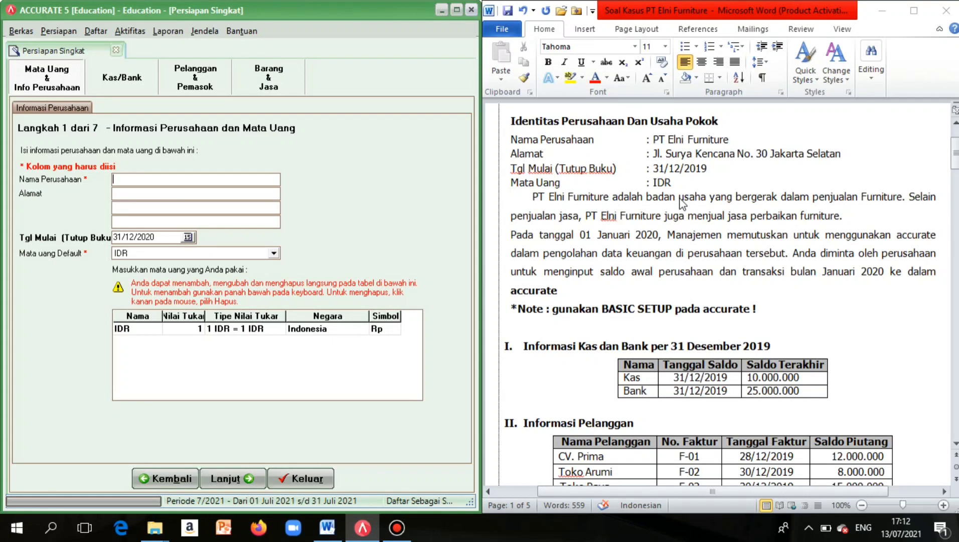
key("Caps_Lock")
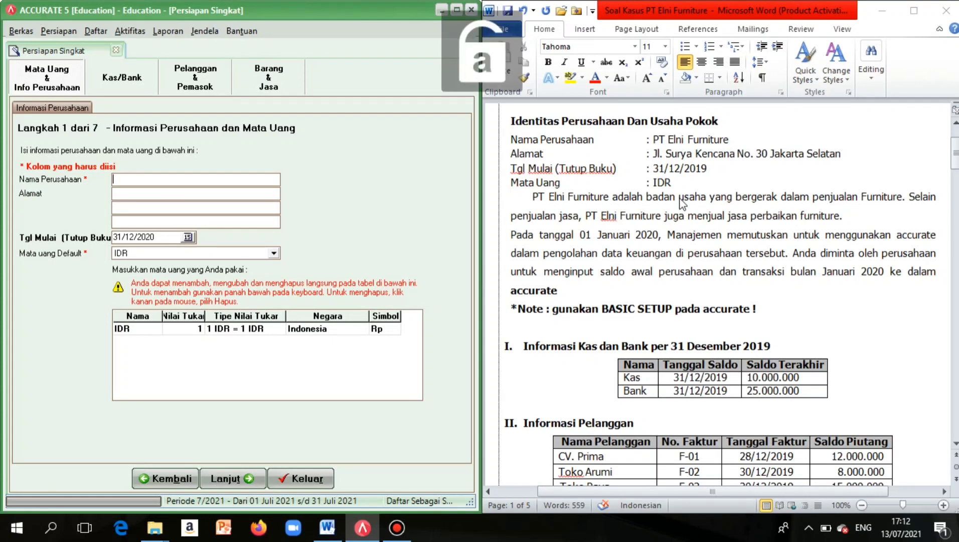
key("Caps_Lock")
key("BackSpace")
type("PT ")
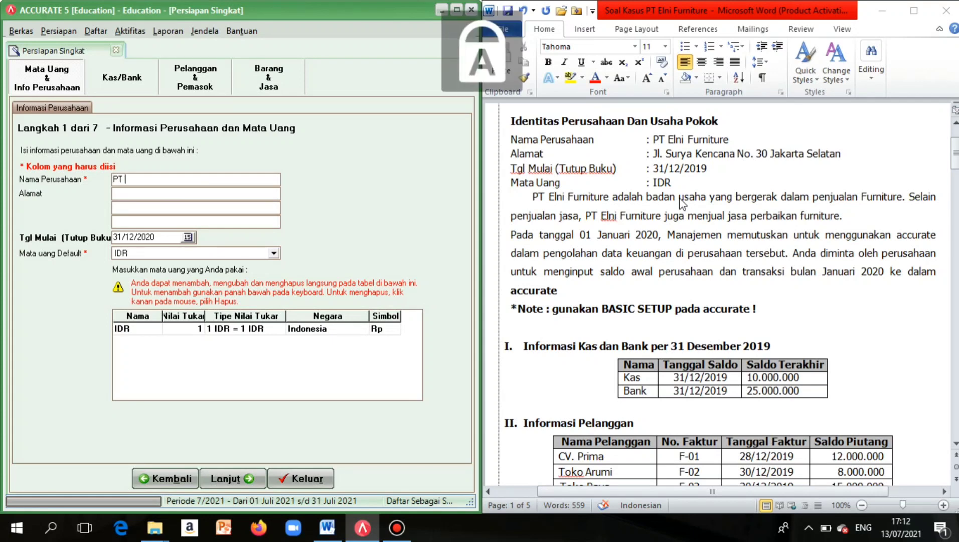
type("E")
key("Caps_Lock")
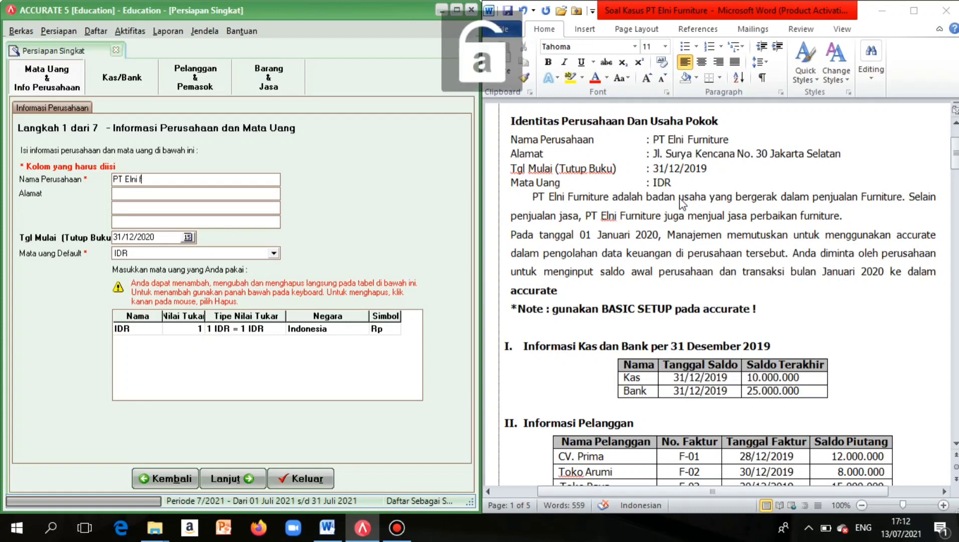
type("lni furnitu")
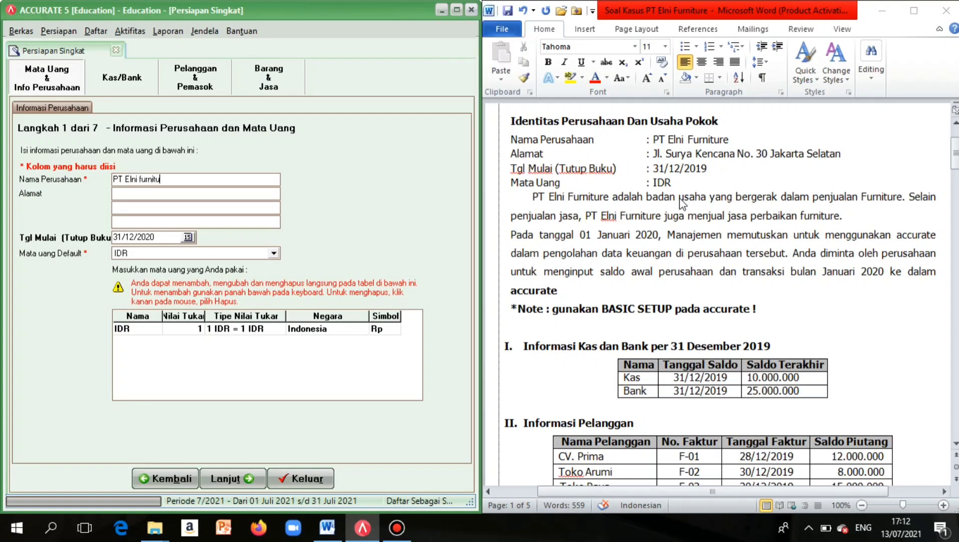
type("re")
Type the company's street address on the first address line.
left_click(251, 193)
key("Caps_Lock")
key("Caps_Lock")
key("Caps_Lock")
key("Caps_Lock")
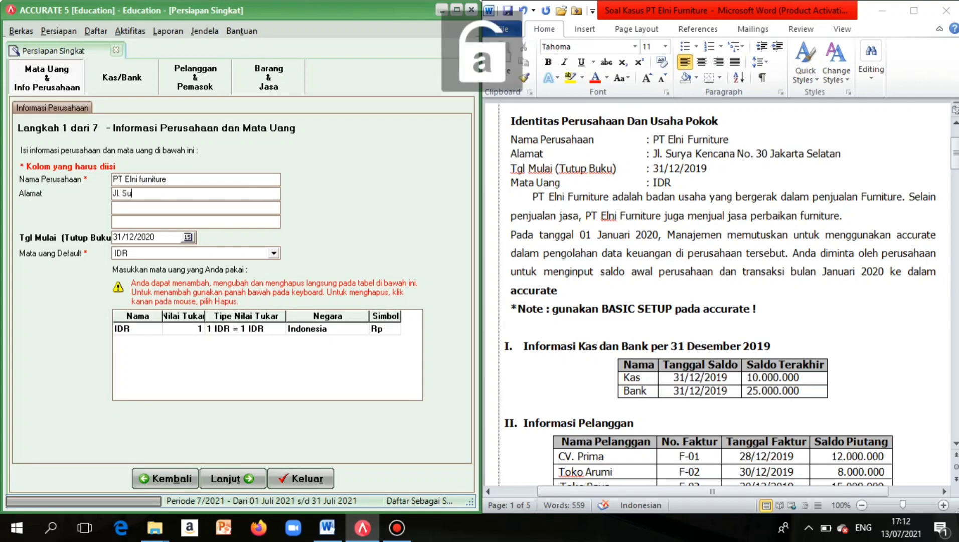
key("Caps_Lock")
key("Caps_Lock")
key("Caps_Lock")
key("Caps_Lock")
Fill in the second address line and correct its misspelled city name.
left_click(210, 206)
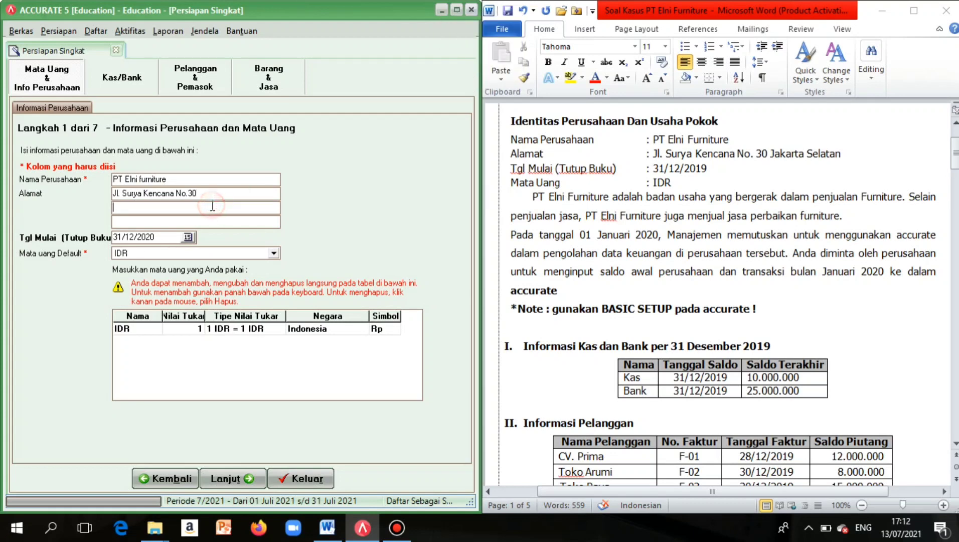
key("Caps_Lock")
type("J")
key("Caps_Lock")
type("karta")
key("Caps_Lock")
type("S")
key("Caps_Lock")
type("el")
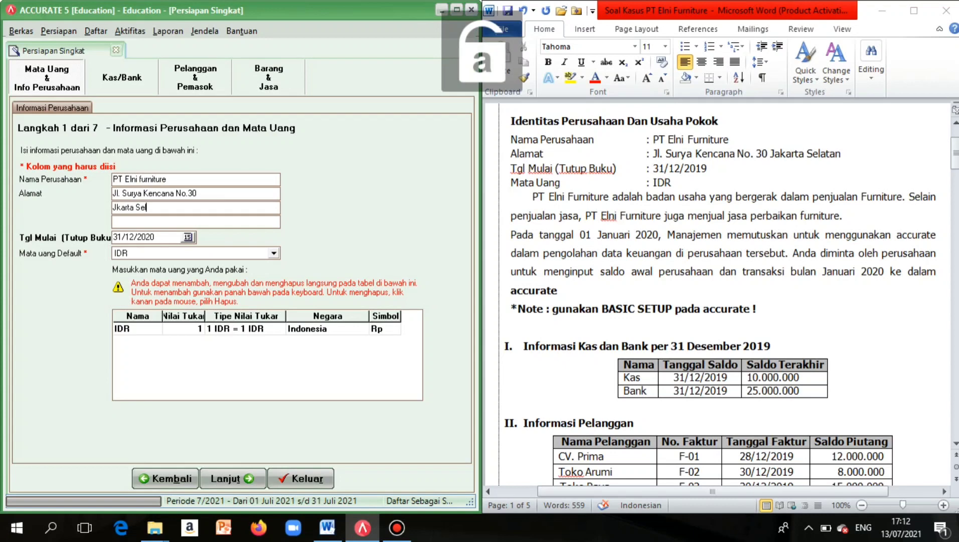
type("atan")
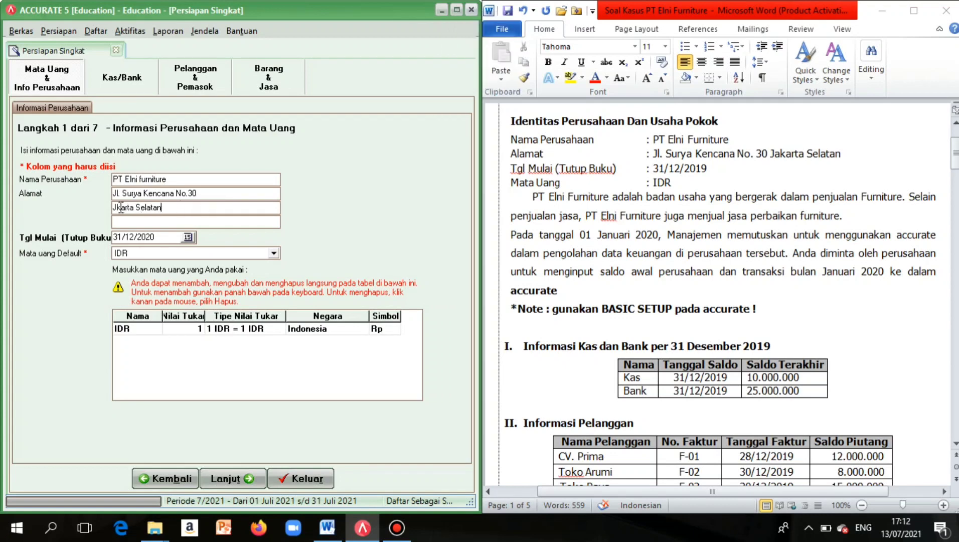
left_click(117, 208)
type("a")
Change the start date to 31/12/2019.
left_click(154, 238)
key("BackSpace")
key("BackSpace")
key("BackSpace")
key("BackSpace")
key("BackSpace")
key("BackSpace")
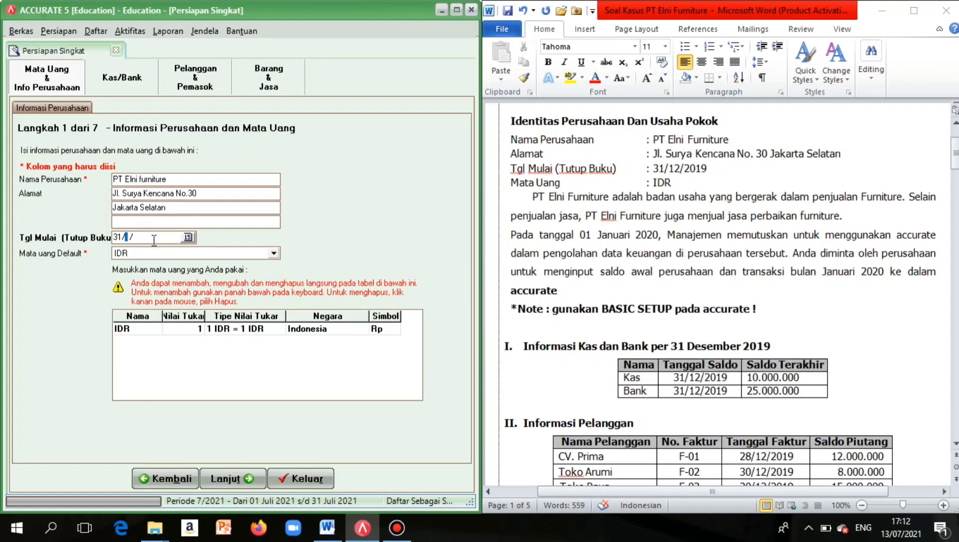
type("12/2019")
Rename the Cash account to Kas.
left_click(240, 476)
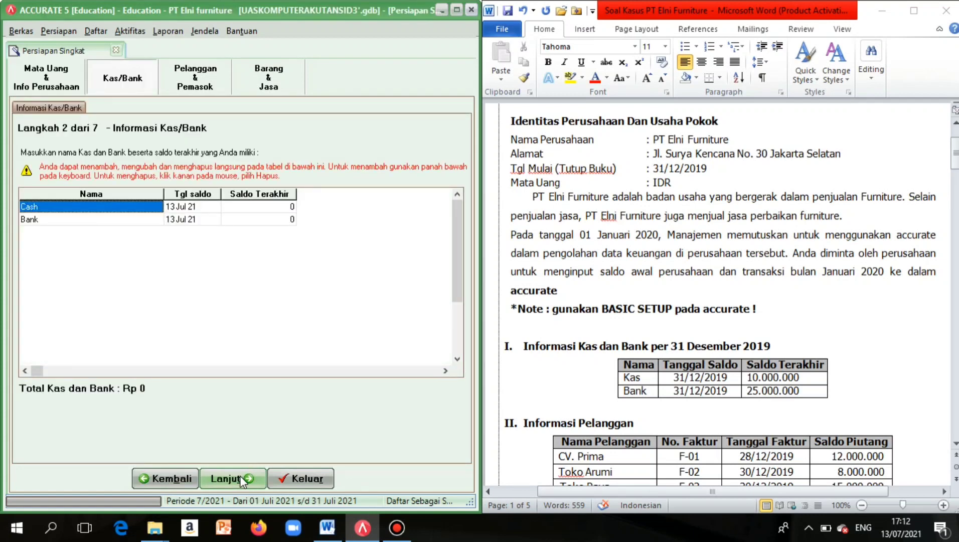
scroll(590, 193, "down", 3)
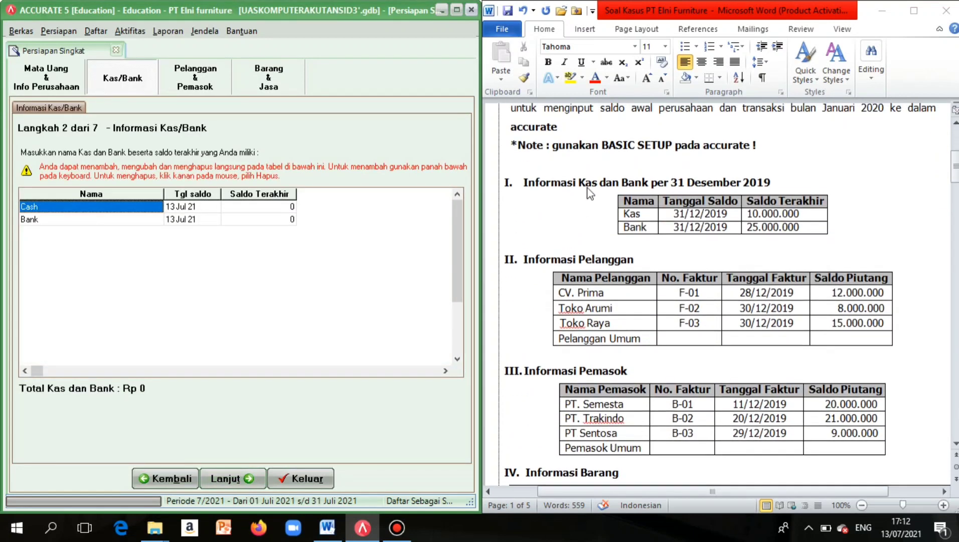
left_click(138, 208)
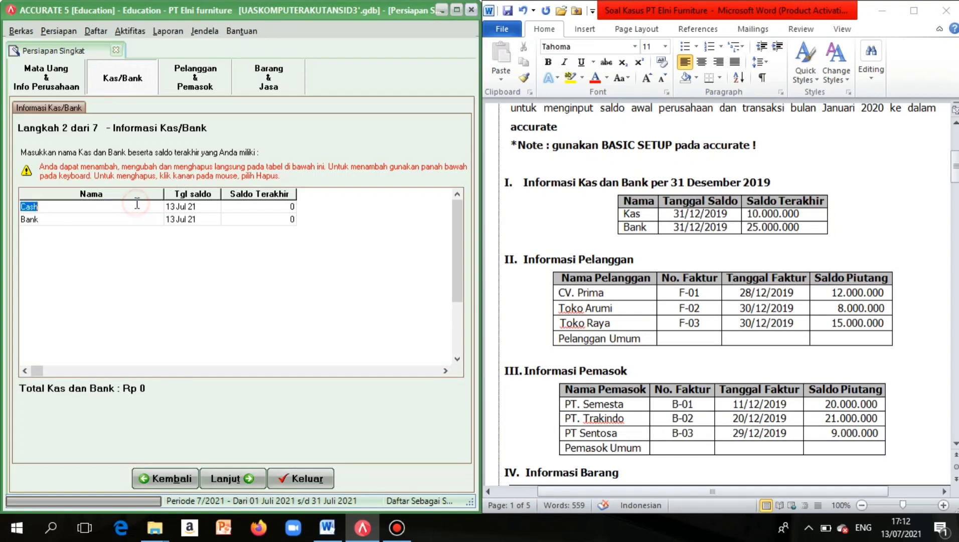
type("K")
key("Caps_Lock")
type("a")
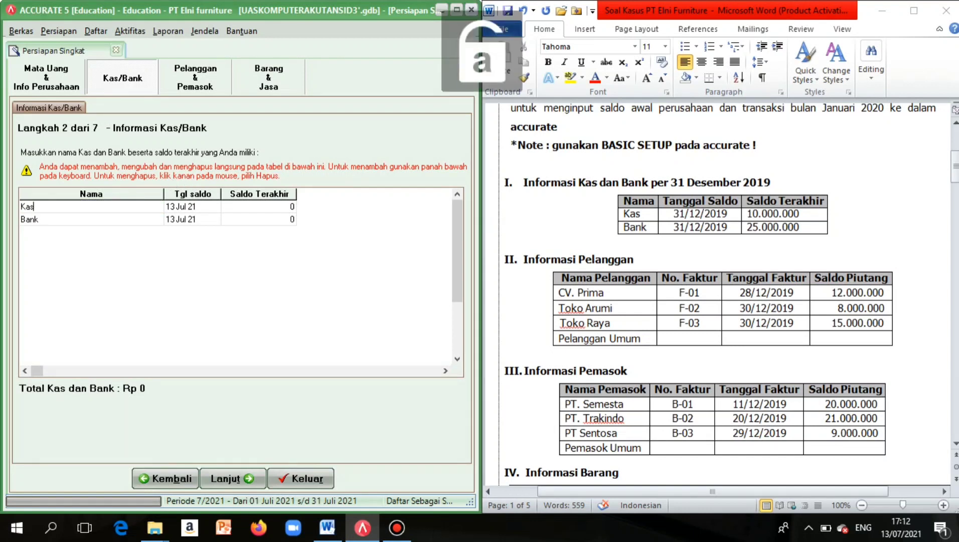
Give Kas a balance date of 31/12/2019 and a closing balance of 10.000.000.
left_click(171, 209)
left_click(172, 210)
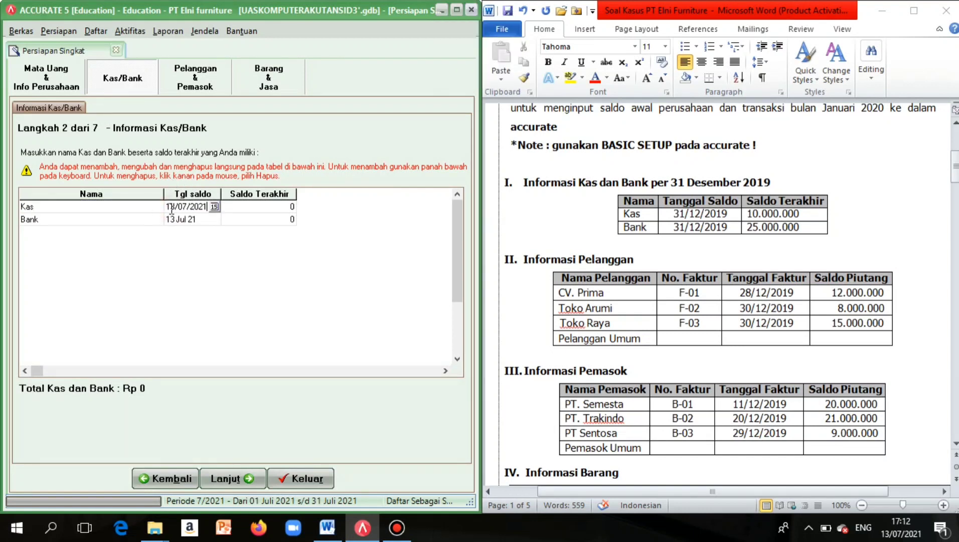
key("Delete")
key("Delete")
key("Delete")
key("Delete")
key("Delete")
key("Delete")
key("Delete")
key("Delete")
key("Delete")
key("BackSpace")
type("31/12/2019")
left_click(250, 210)
left_click(253, 213)
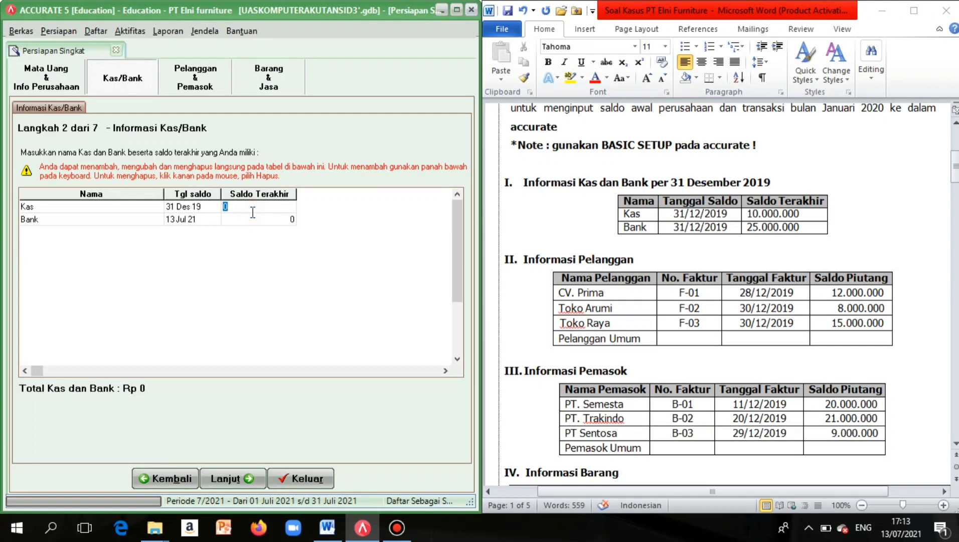
type("10.000.00")
type("0")
left_click(193, 220)
Set Bank's balance date to 31/12/2019 and balance to 25.000.000, totalling Rp 35.000.000.
left_click(194, 220)
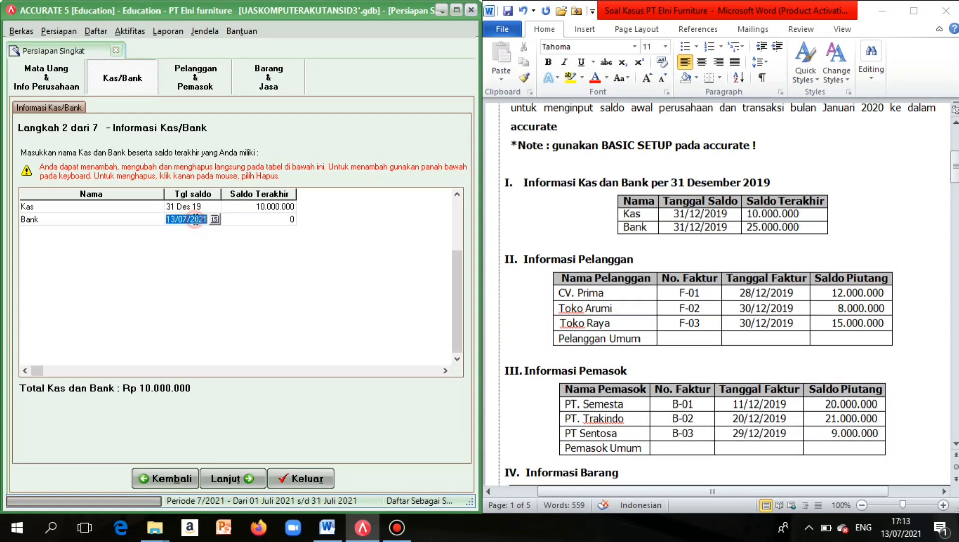
key("BackSpace")
type("31/12/2019")
left_click(256, 221)
left_click(256, 221)
type("25000000")
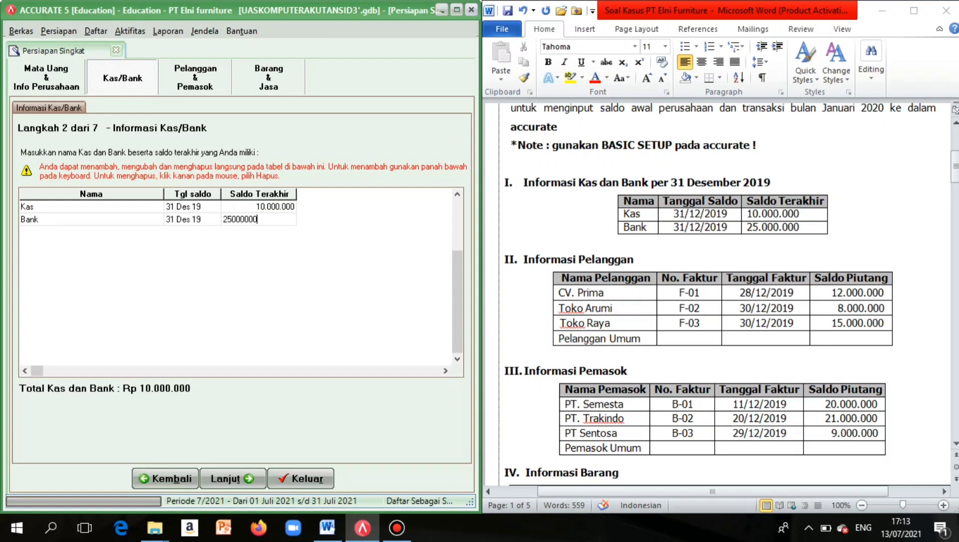
left_click(204, 223)
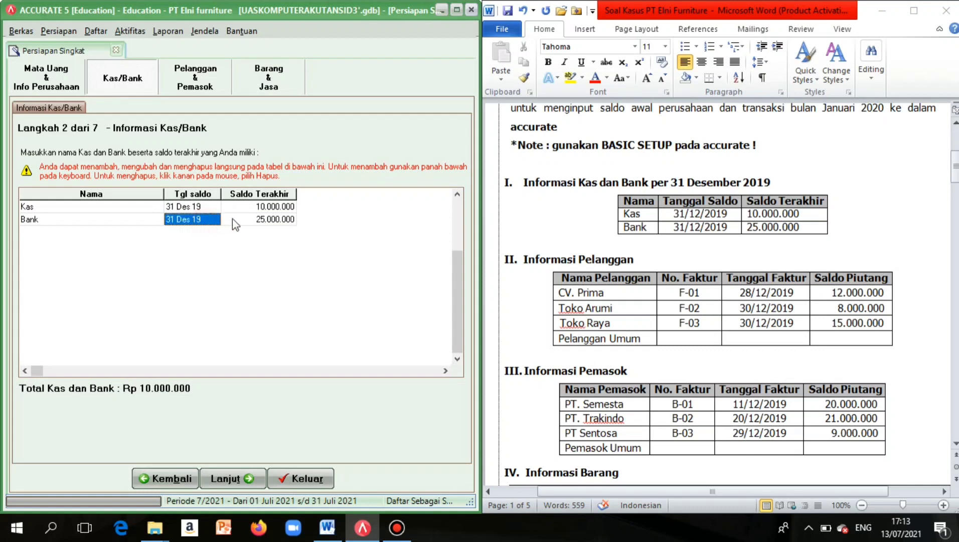
left_click(245, 208)
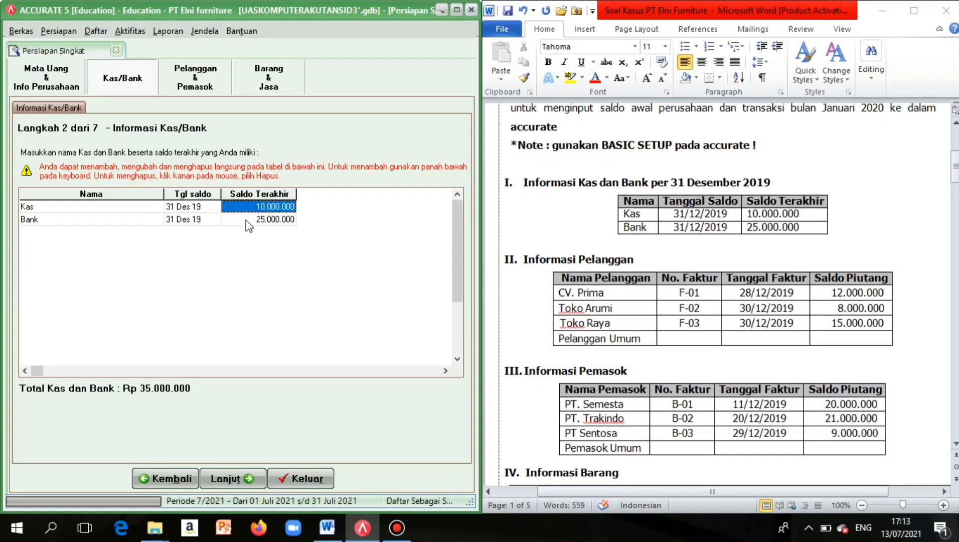
Rename the Pelanggan Umum customer to CV Prima.
left_click(231, 475)
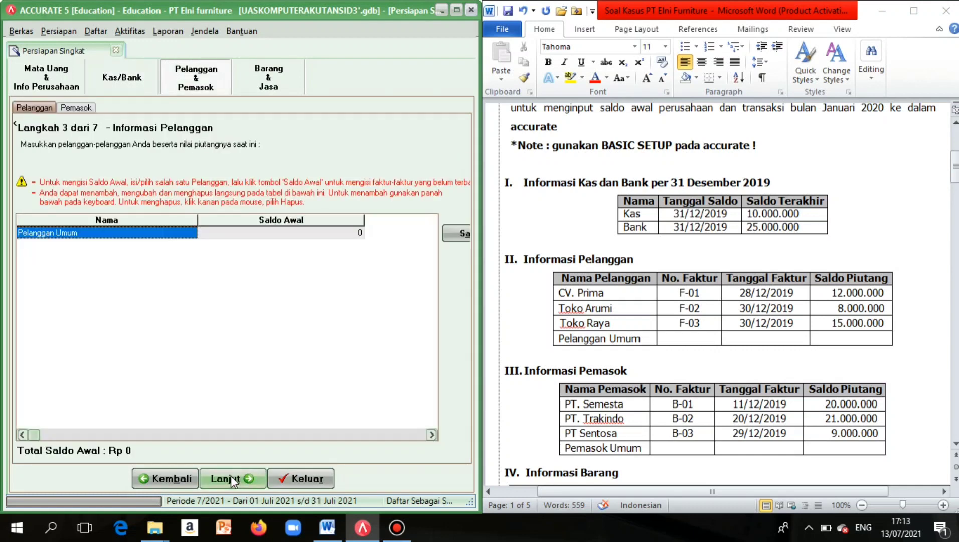
scroll(602, 373, "down", 1)
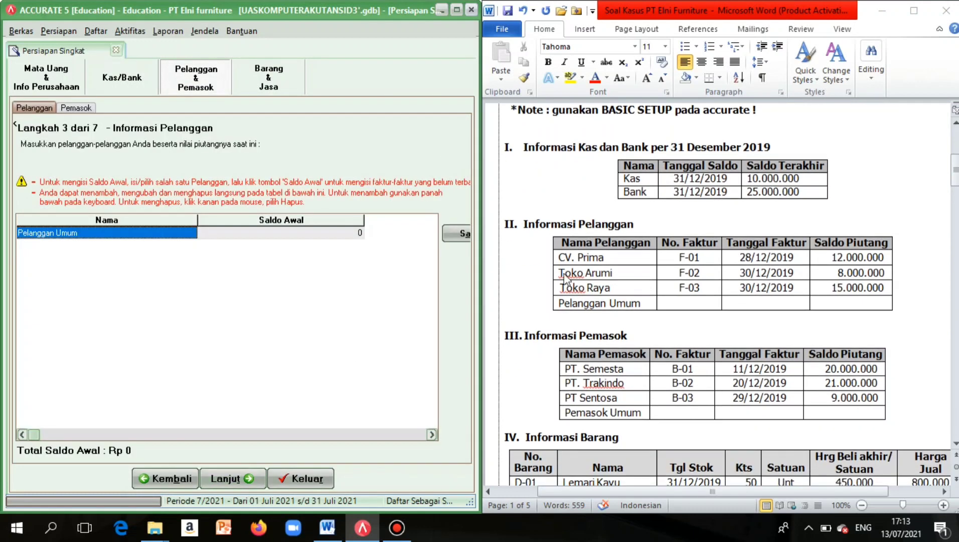
left_click(125, 234)
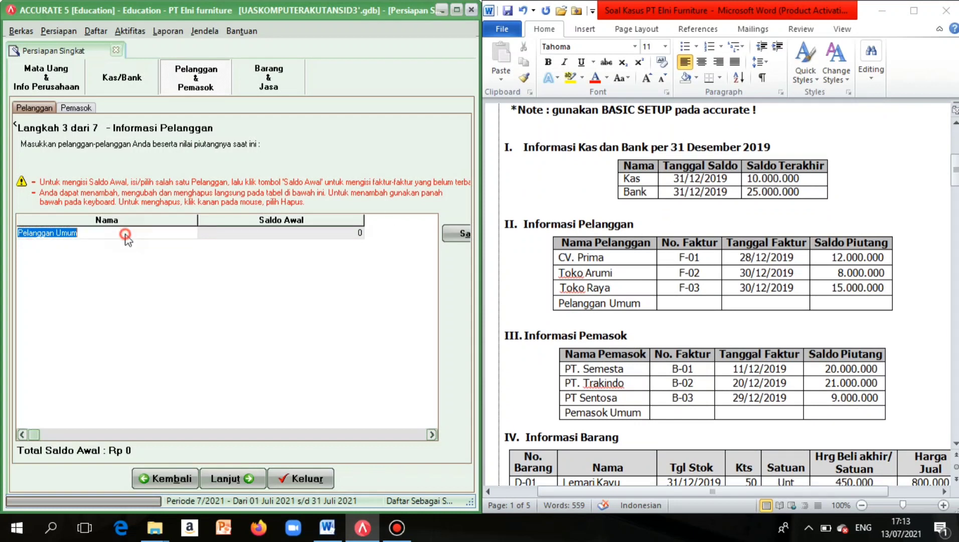
key("BackSpace")
key("BackSpace")
key("BackSpace")
key("BackSpace")
key("BackSpace")
key("BackSpace")
key("BackSpace")
key("BackSpace")
key("BackSpace")
key("BackSpace")
key("BackSpace")
key("BackSpace")
key("BackSpace")
key("BackSpace")
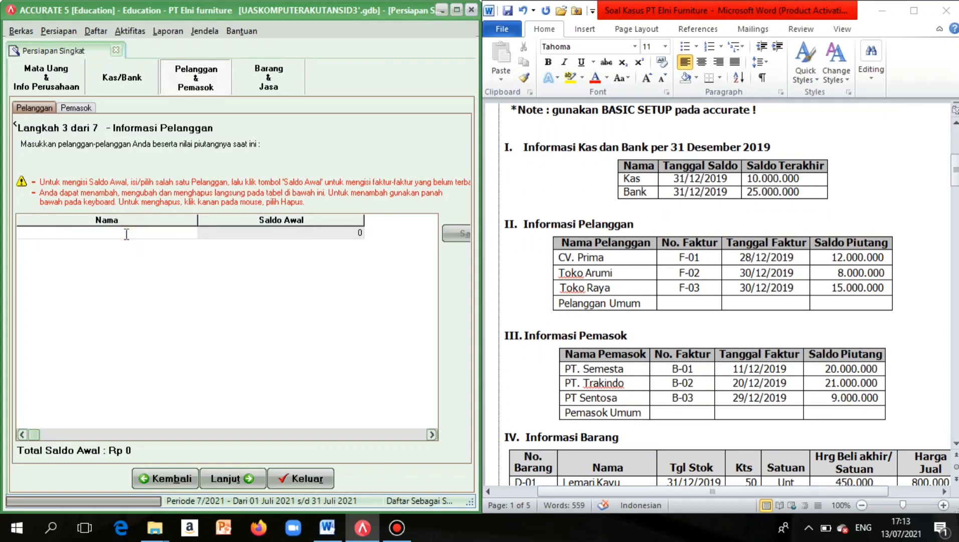
key("Caps_Lock")
type("CV.P")
key("Caps_Lock")
type("rima")
Add CV Prima's opening invoice F-01 dated 28/12/2019.
left_click(461, 234)
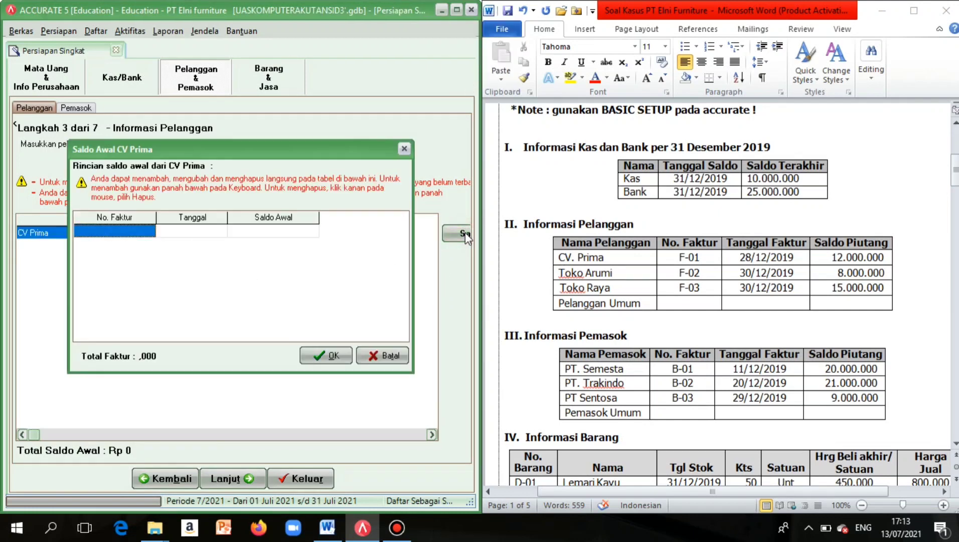
left_click(135, 231)
key("Caps_Lock")
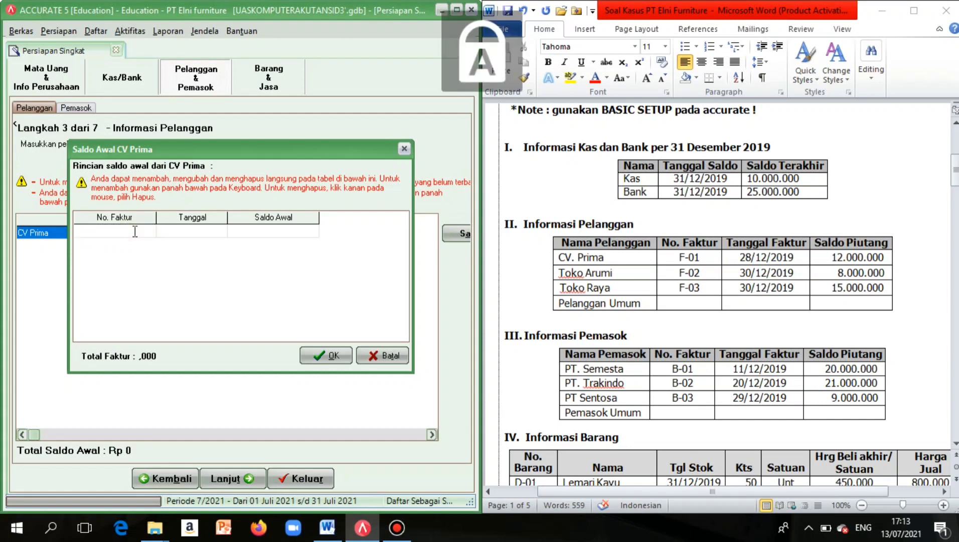
type("F")
key("Caps_Lock")
type("-01")
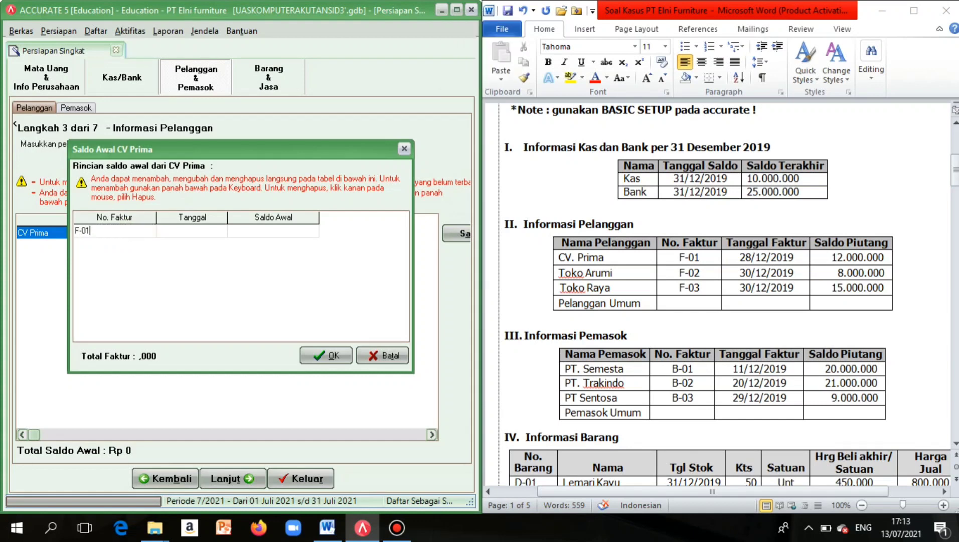
left_click(178, 232)
left_click(169, 229)
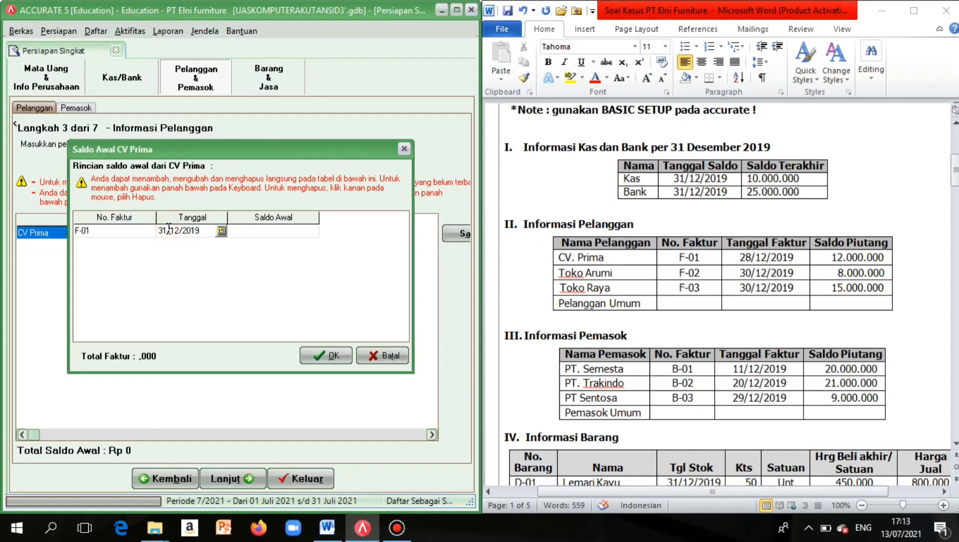
key("BackSpace")
key("BackSpace")
type("28")
Enter the invoice amount 12.000.000 and confirm CV Prima's opening balance.
left_click(248, 231)
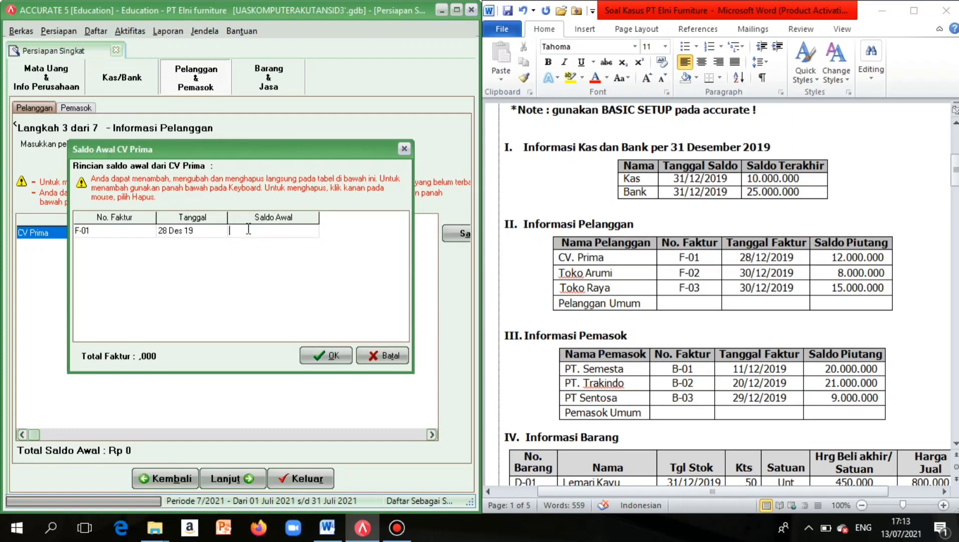
type("120000000")
left_click(221, 232)
left_click(280, 236)
left_click(280, 236)
left_click(280, 235)
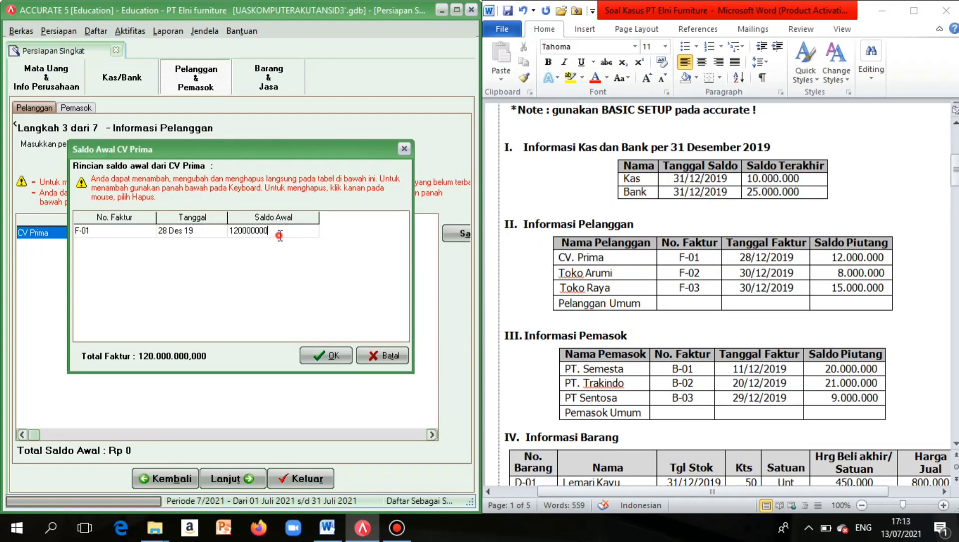
left_click(339, 352)
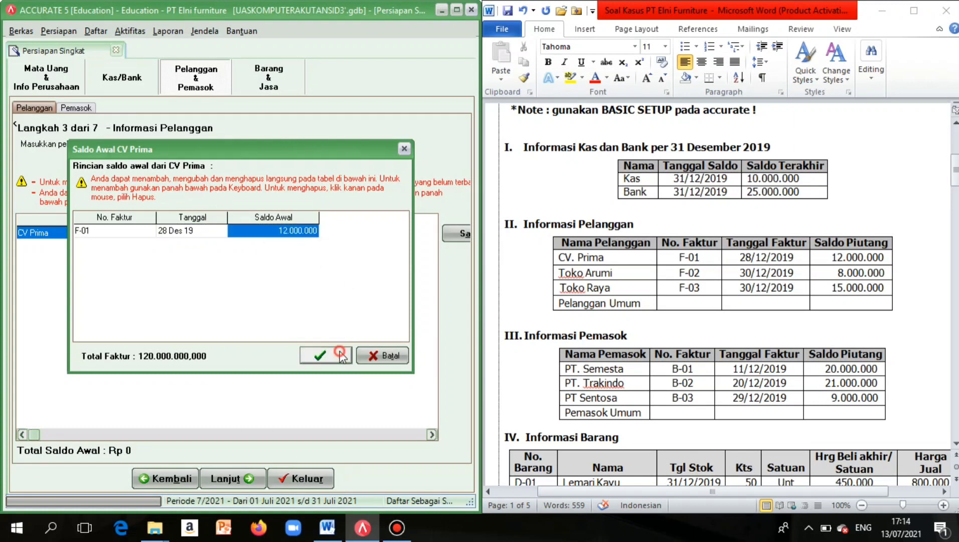
right_click(124, 296)
left_click(147, 305)
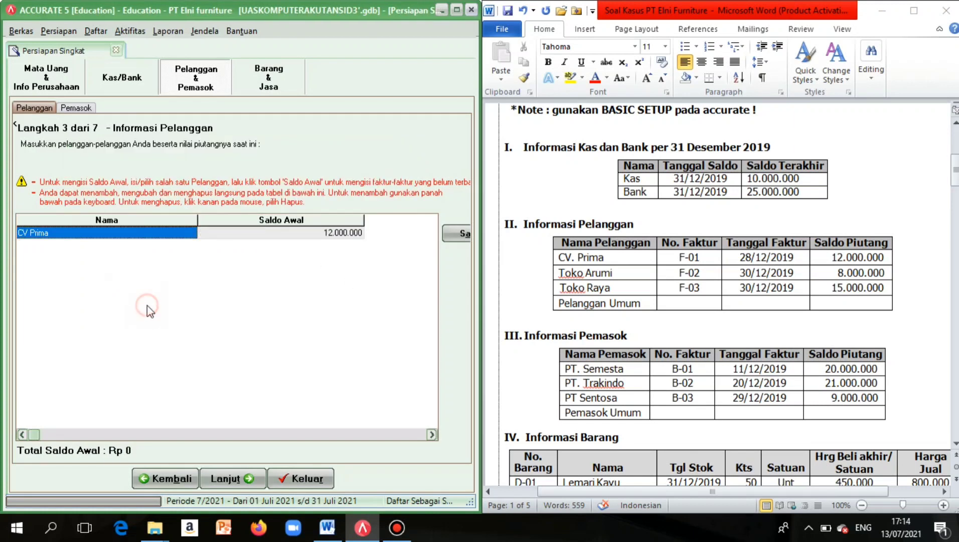
Add a new customer row named Toko Prima.
key("Down")
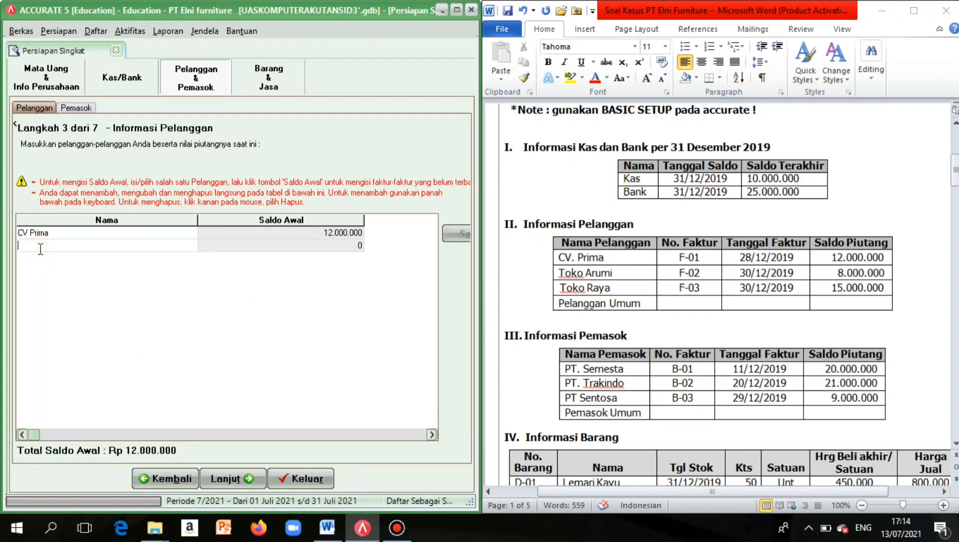
key("Caps_Lock")
type("T")
key("Caps_Lock")
type("oko")
key("Caps_Lock")
type("P")
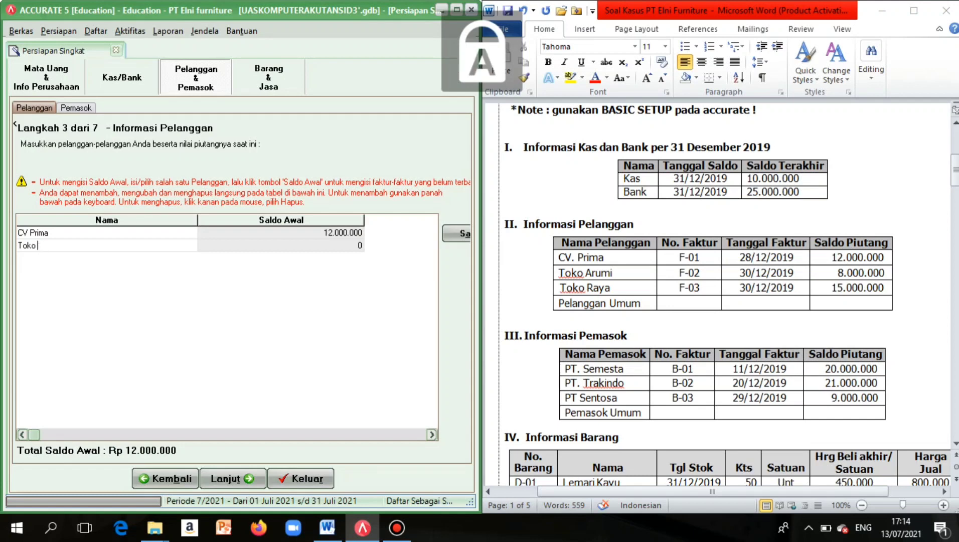
key("Caps_Lock")
type("trim")
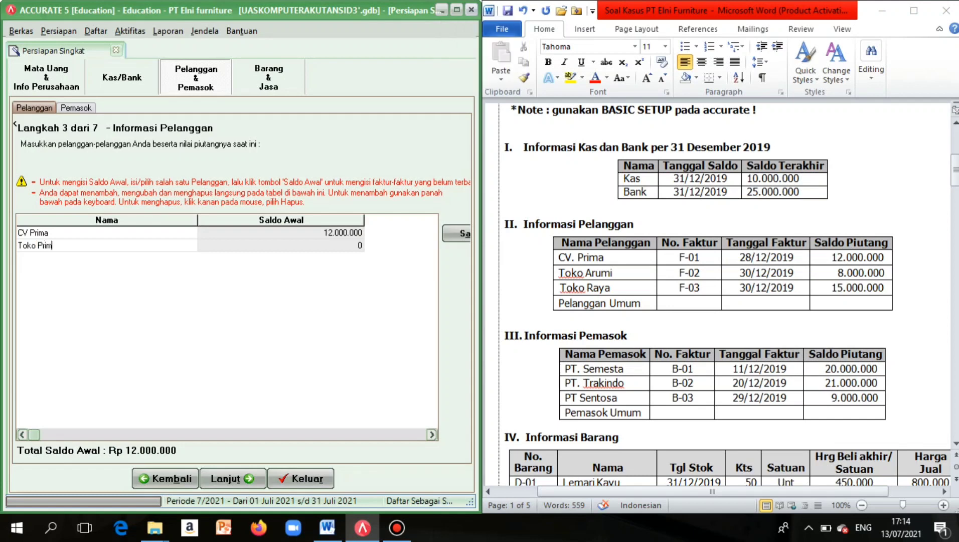
type("a")
Give Toko Prima opening invoice F-02 dated 30/12/2019.
left_click(449, 228)
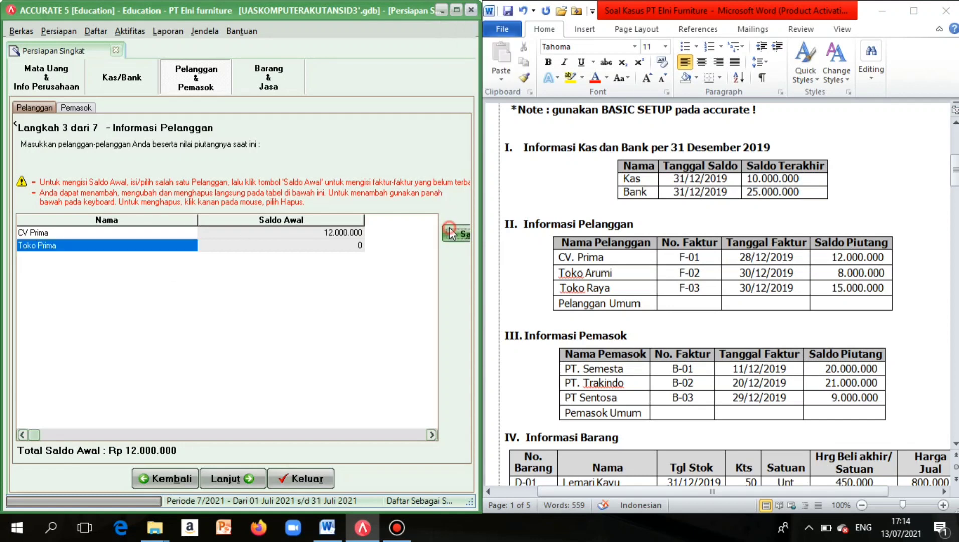
left_click(142, 230)
key("Caps_Lock")
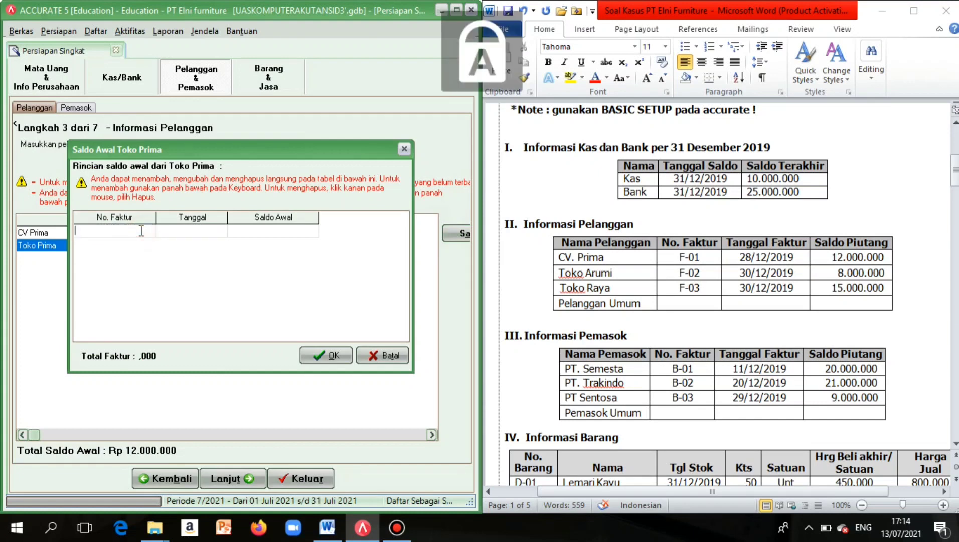
type("F-02")
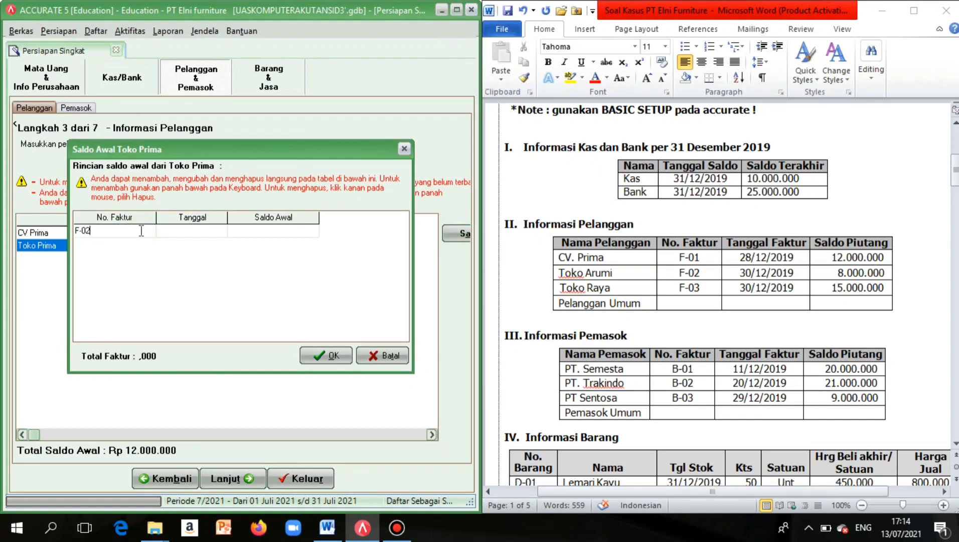
left_click(174, 235)
left_click(166, 232)
key("BackSpace")
type("0")
Enter the invoice amount as 8.000.000, removing the extra zero, and confirm.
left_click(240, 230)
type("80000000")
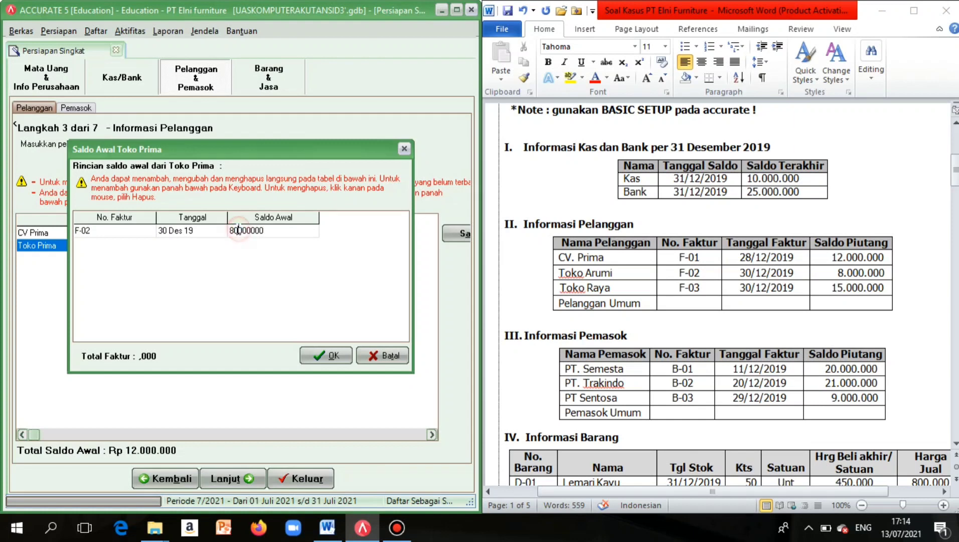
left_click(221, 234)
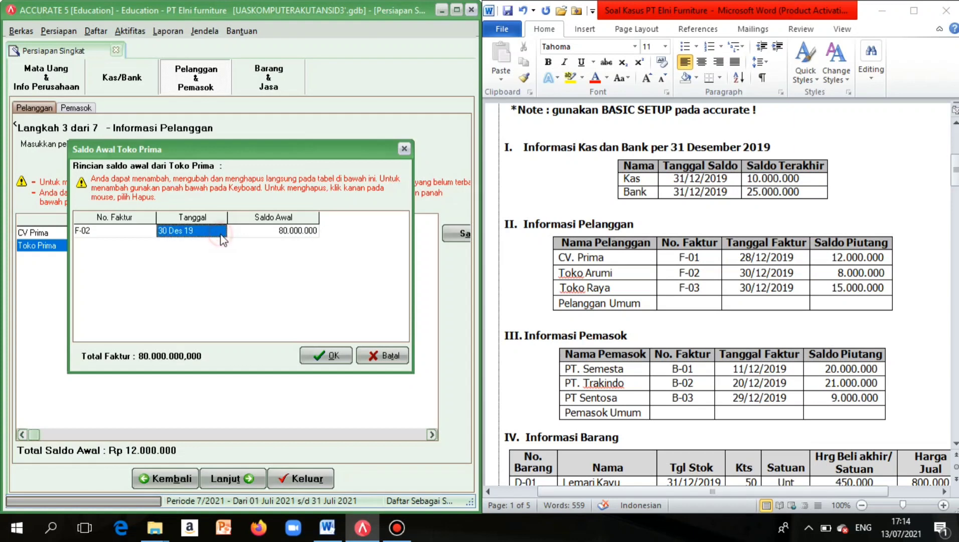
left_click(269, 235)
left_click(268, 235)
key("BackSpace")
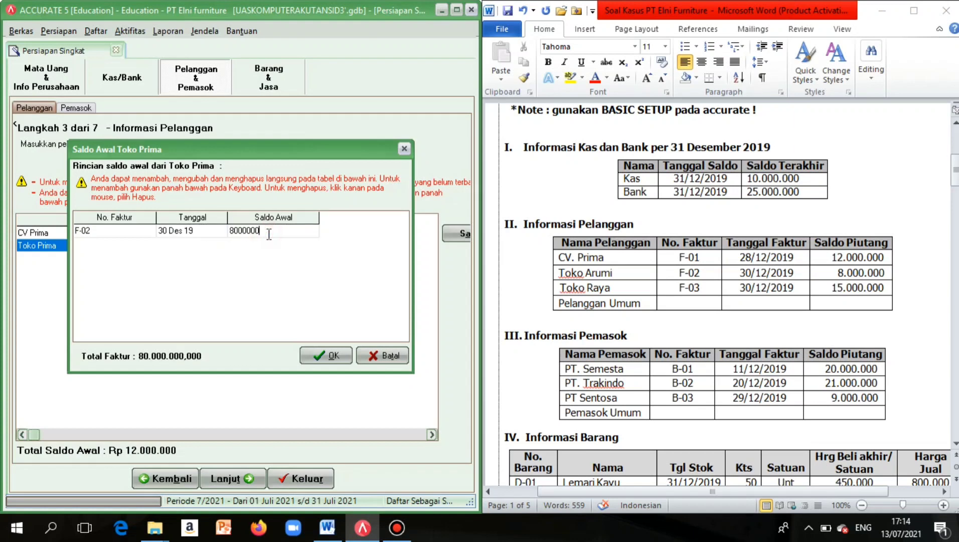
left_click(329, 356)
right_click(152, 338)
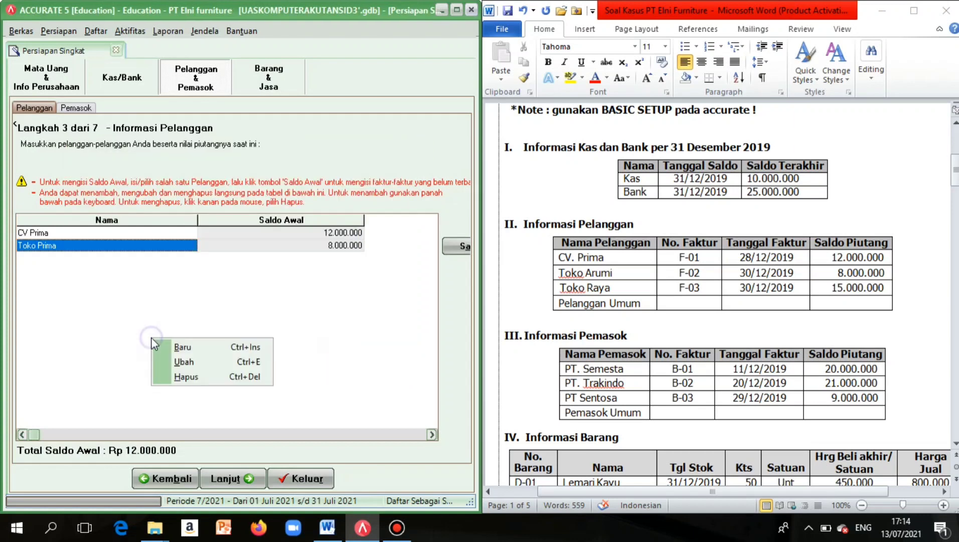
Add a new customer named Toko Raya.
left_click(165, 345)
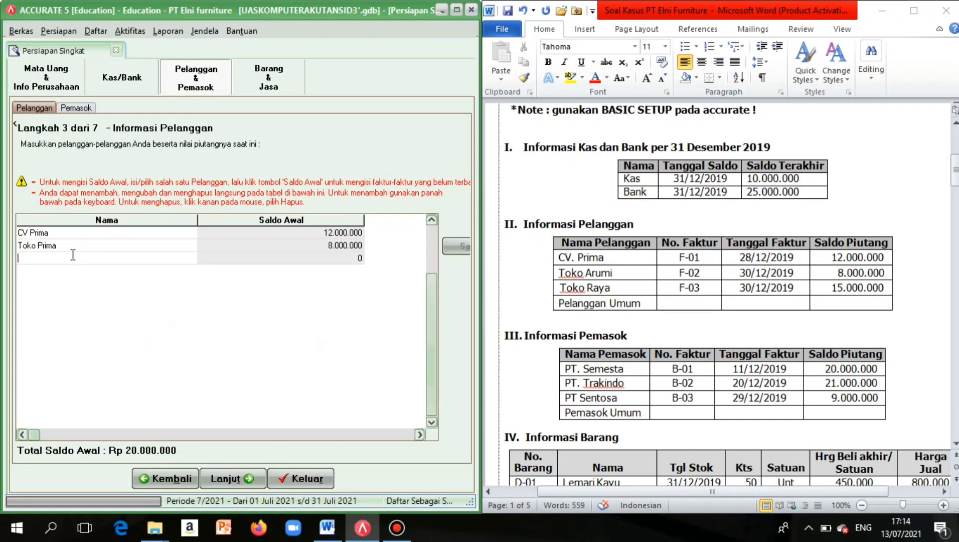
key("Caps_Lock")
type("T")
key("Caps_Lock")
type("oko")
key("Caps_Lock")
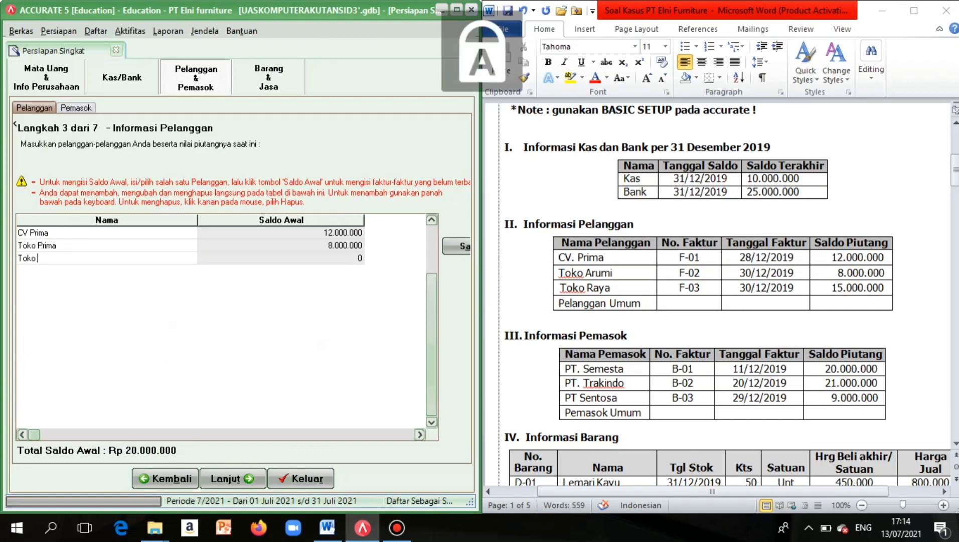
type("RAY")
key("Caps_Lock")
key("BackSpace")
key("BackSpace")
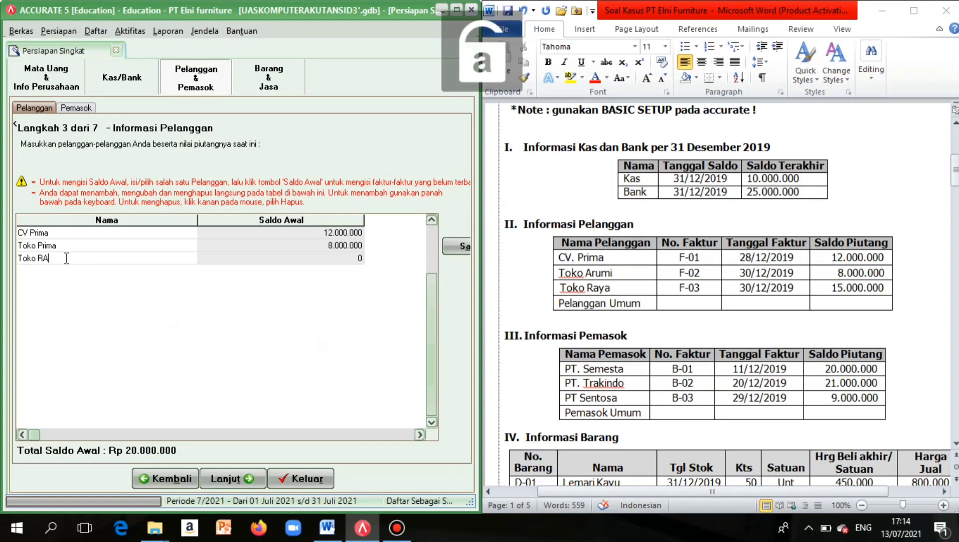
type("ya")
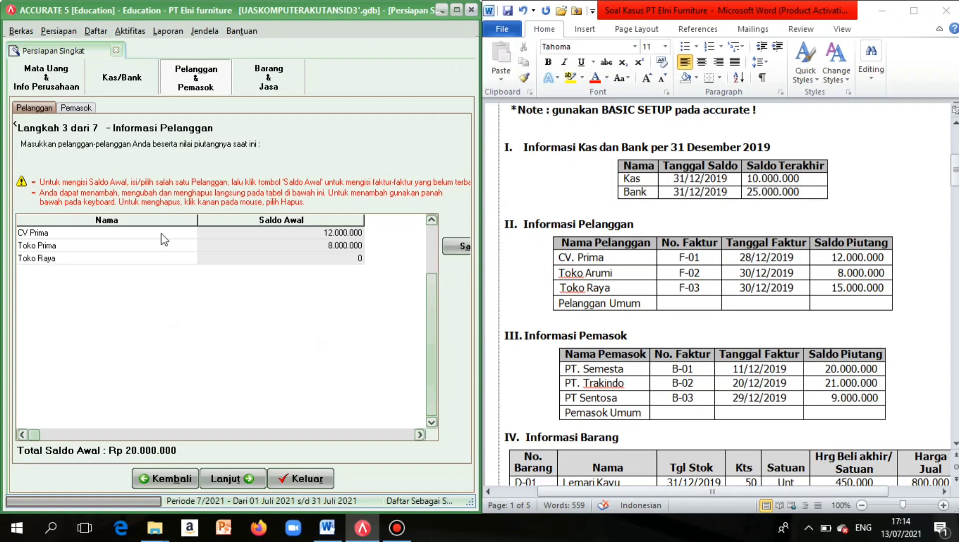
Give Toko Raya an opening invoice F-03 dated 30 Dec 2019 for 15.000.000.
left_click(457, 247)
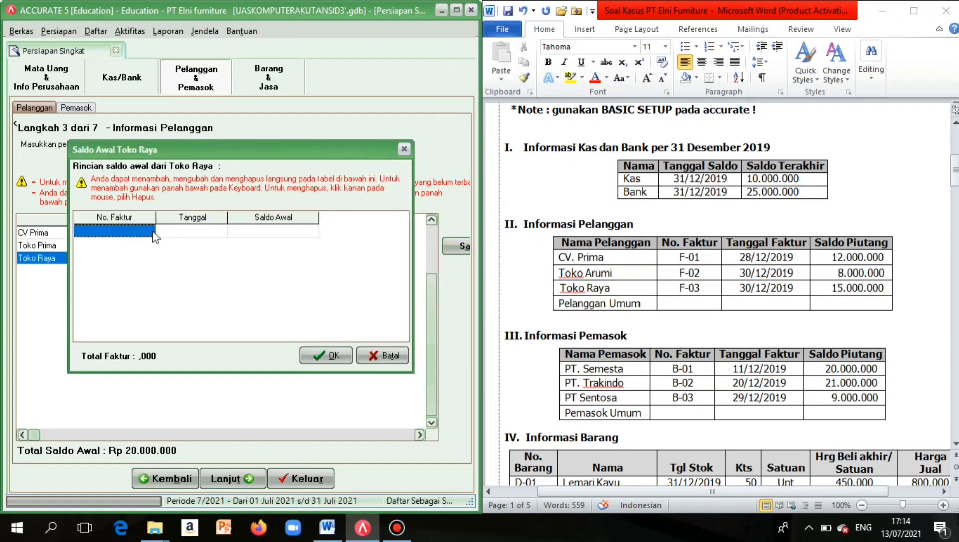
left_click(127, 228)
key("Caps_Lock")
type("F")
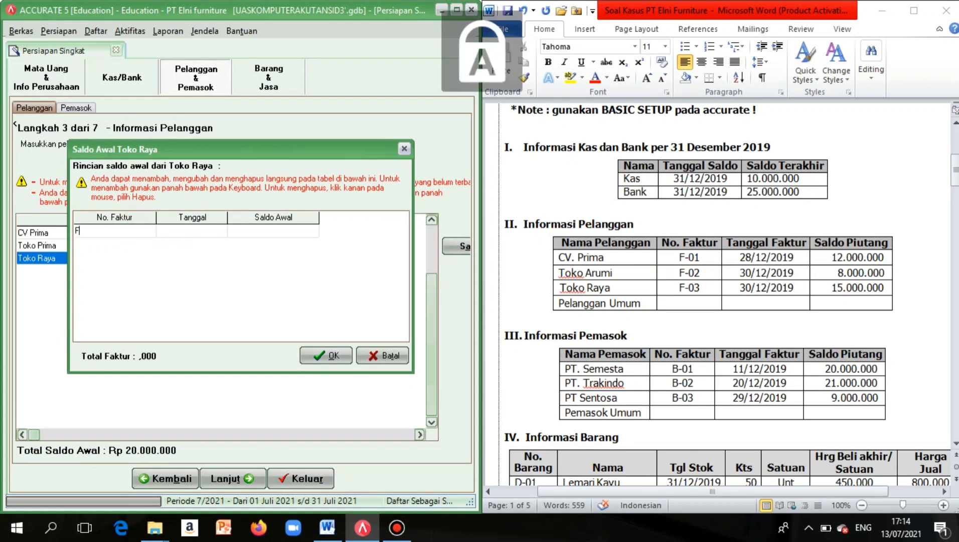
key("Caps_Lock")
type("-03")
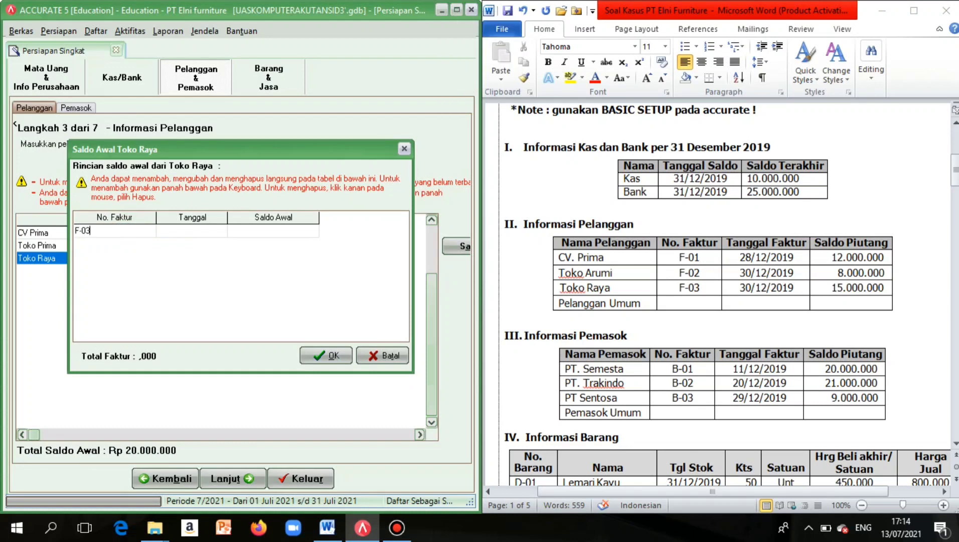
left_click(174, 239)
left_click(167, 231)
key("BackSpace")
type("0/12/2019")
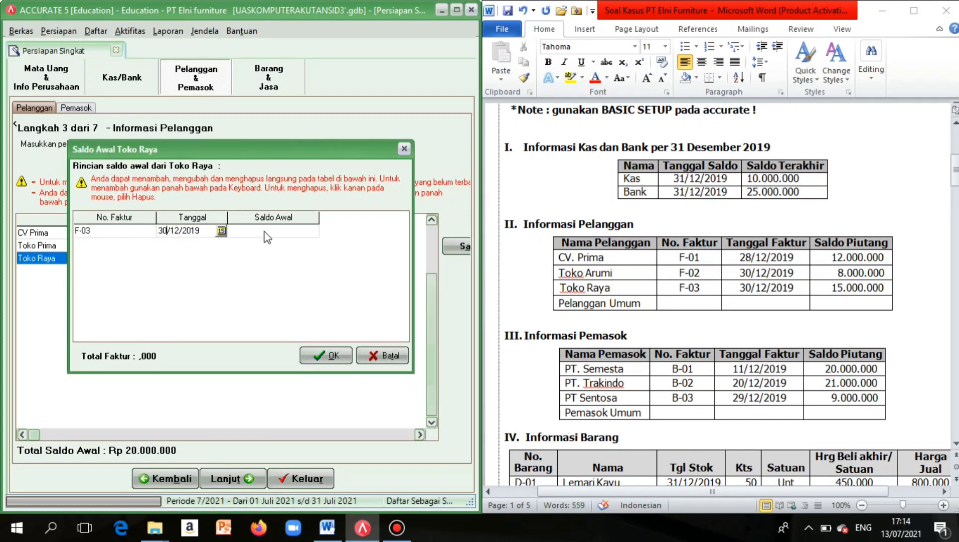
left_click(266, 231)
type("15000000")
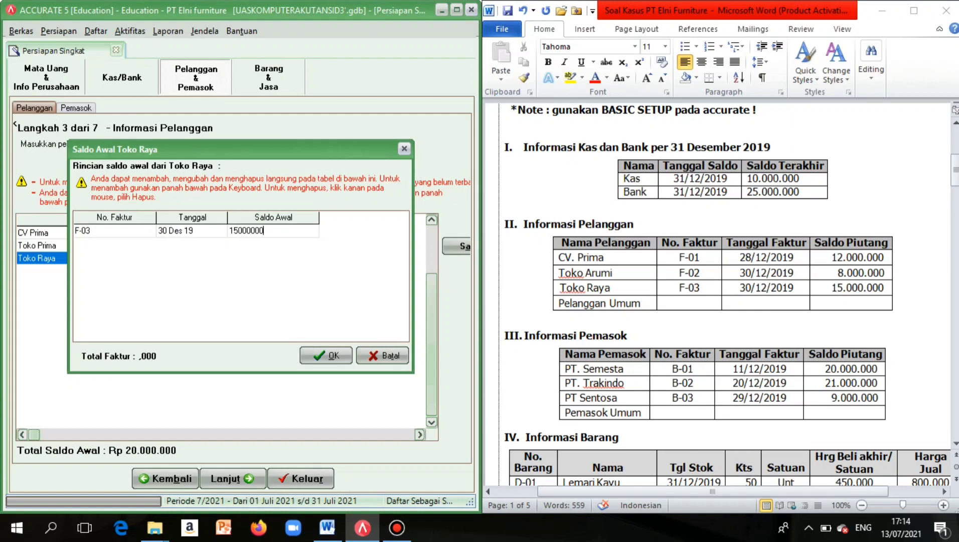
left_click(215, 232)
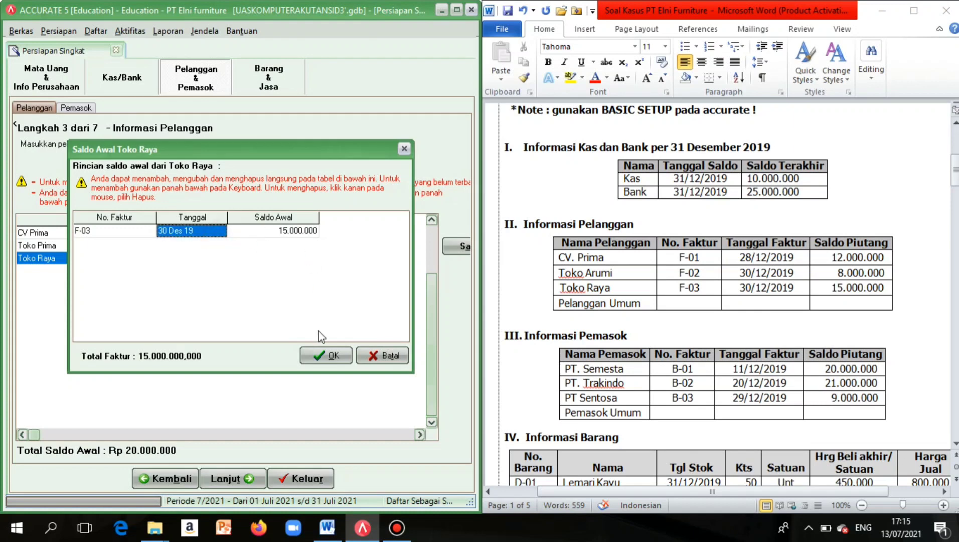
left_click(321, 355)
Add customer Pelanggan Umum with no balance and continue to the supplier step.
right_click(110, 341)
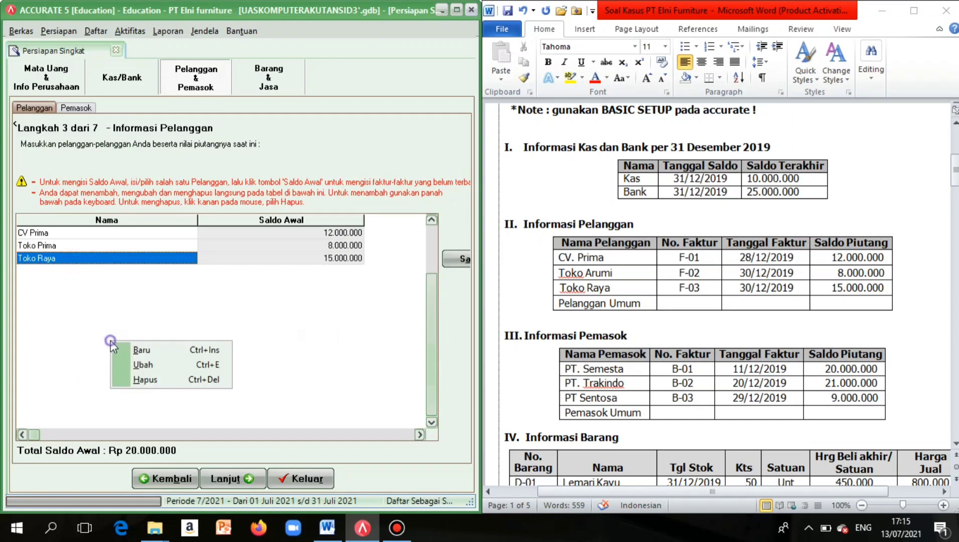
left_click(141, 353)
left_click(56, 272)
key("Caps_Lock")
type("P")
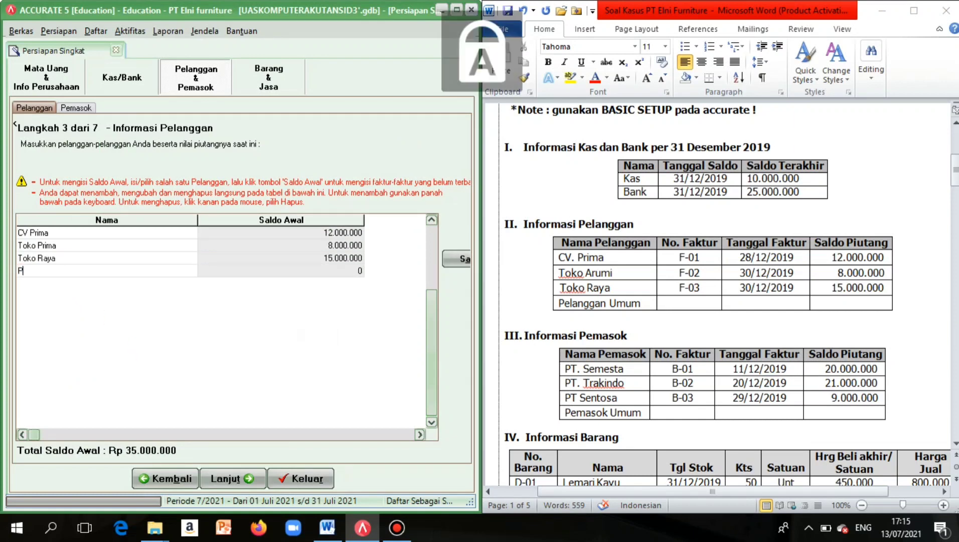
key("Caps_Lock")
type("elanggan")
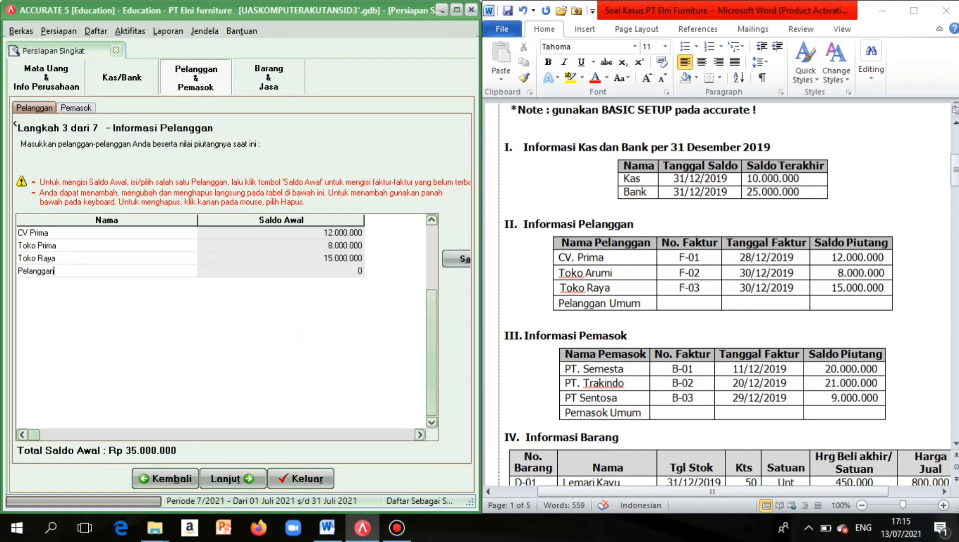
key("Caps_Lock")
type("U")
key("Caps_Lock")
type("mum")
left_click(236, 477)
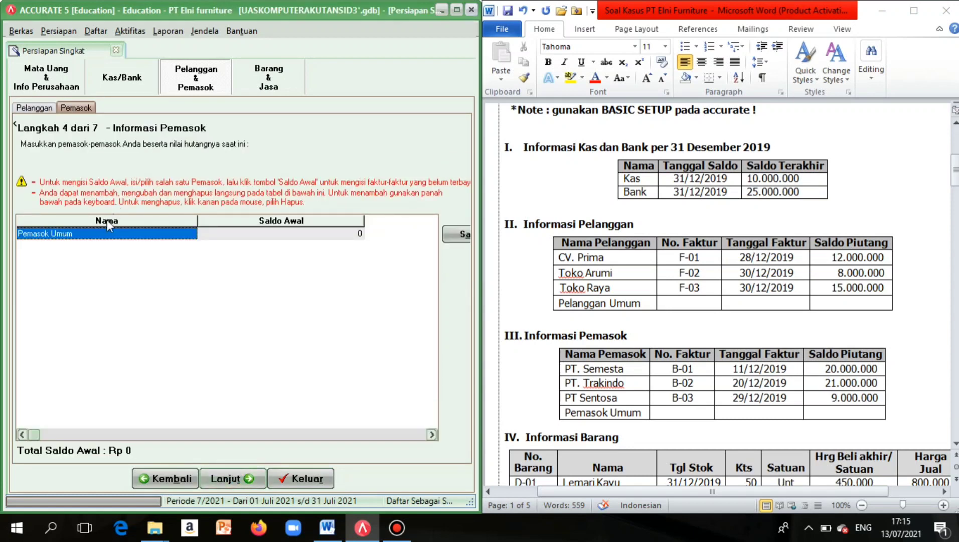
Rename the default supplier row to PT Semesta.
double_click(101, 234)
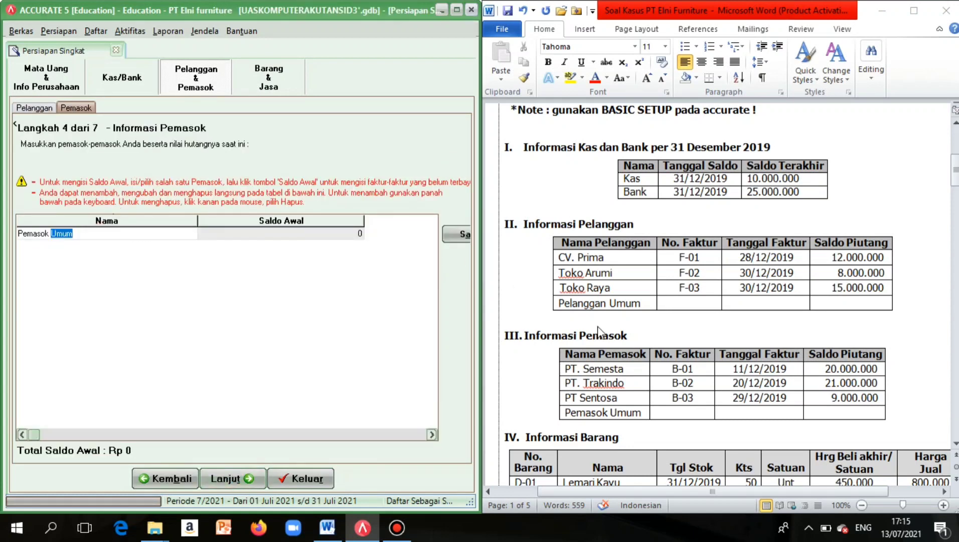
scroll(597, 326, "down", 2)
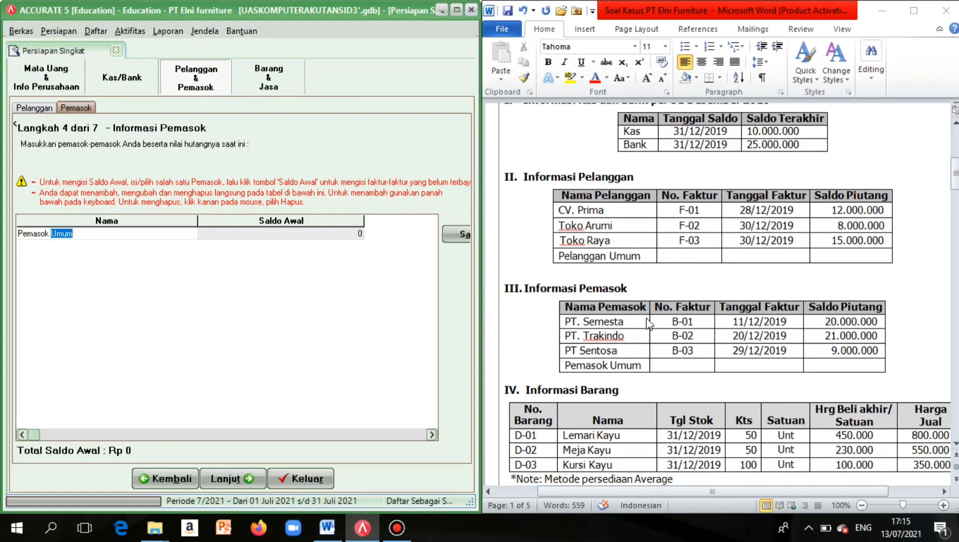
left_click(74, 237)
key("BackSpace")
key("BackSpace")
key("BackSpace")
key("BackSpace")
key("BackSpace")
key("BackSpace")
key("BackSpace")
key("BackSpace")
key("BackSpace")
key("BackSpace")
key("BackSpace")
key("BackSpace")
key("Caps_Lock")
type("PT S")
key("Caps_Lock")
type("emes")
Set PT Semesta's opening invoice number B-01, dated 11 Dec 2019.
left_click(456, 242)
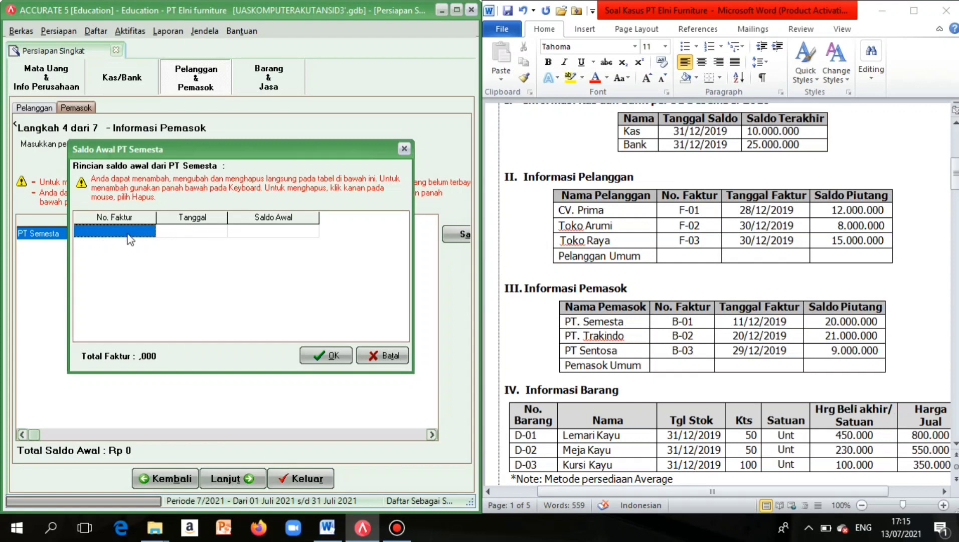
left_click(130, 232)
key("Caps_Lock")
type("B")
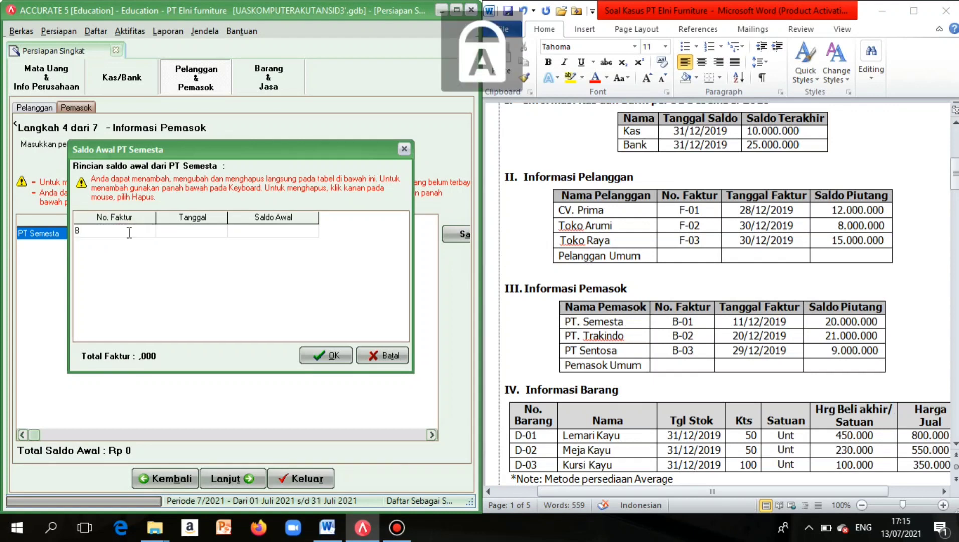
type("-01")
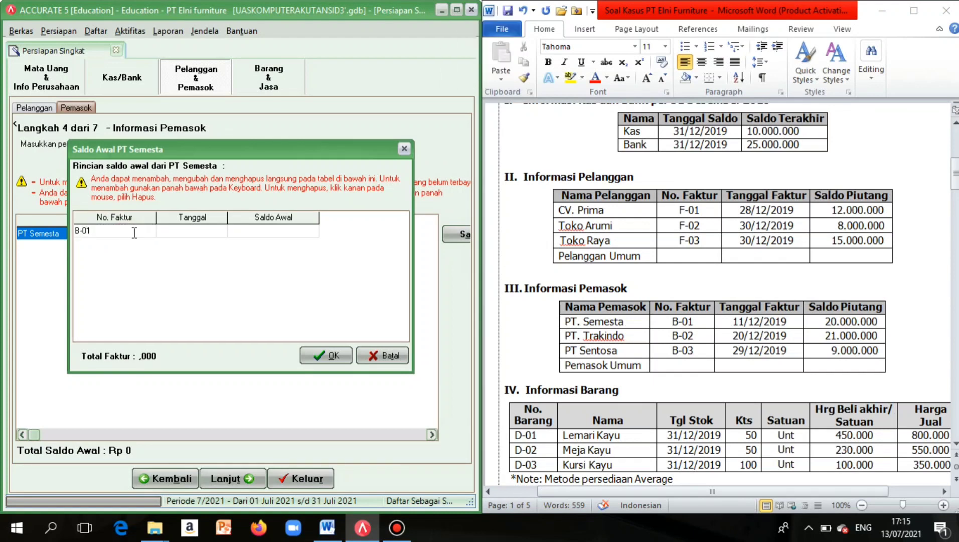
left_click(189, 231)
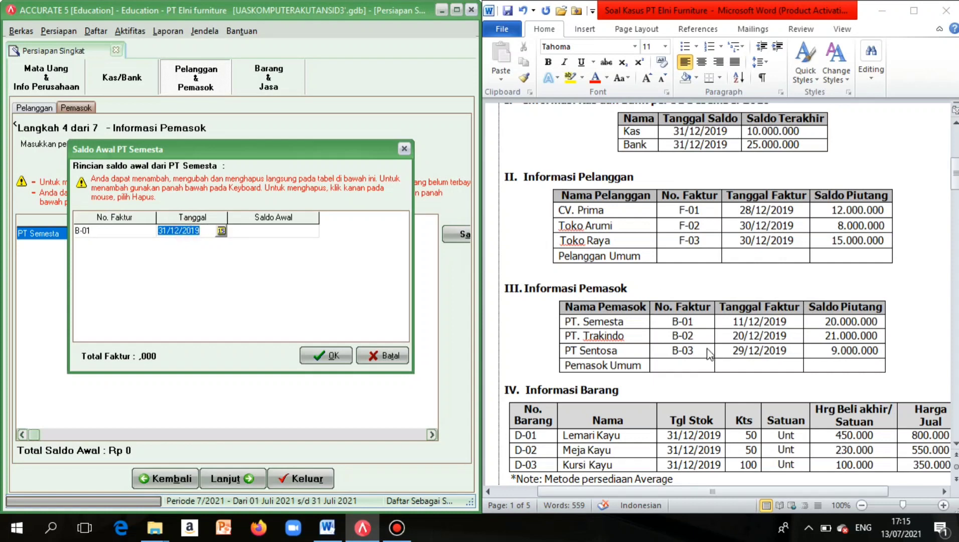
left_click(167, 230)
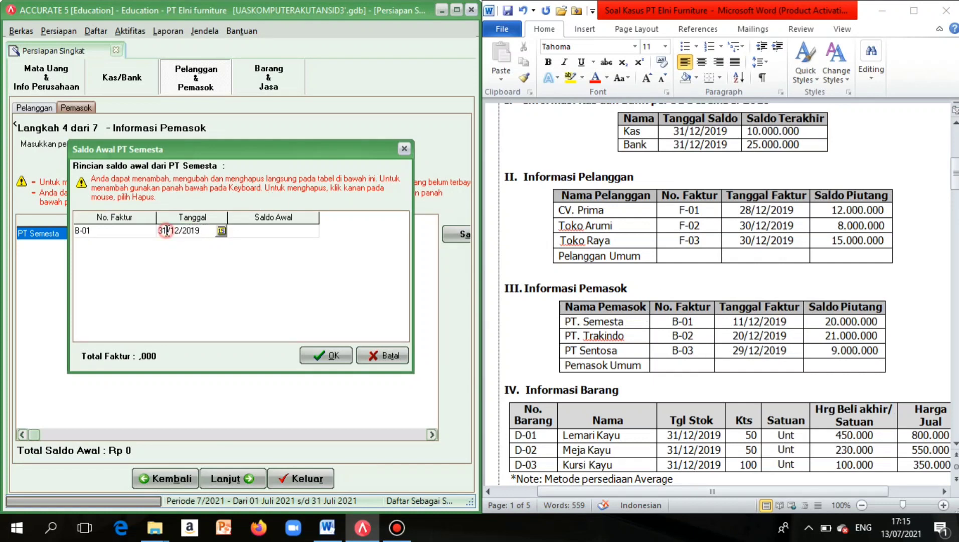
key("BackSpace")
key("BackSpace")
type("11")
Enter 20.000.000 as the B-01 opening balance and confirm it.
left_click(272, 235)
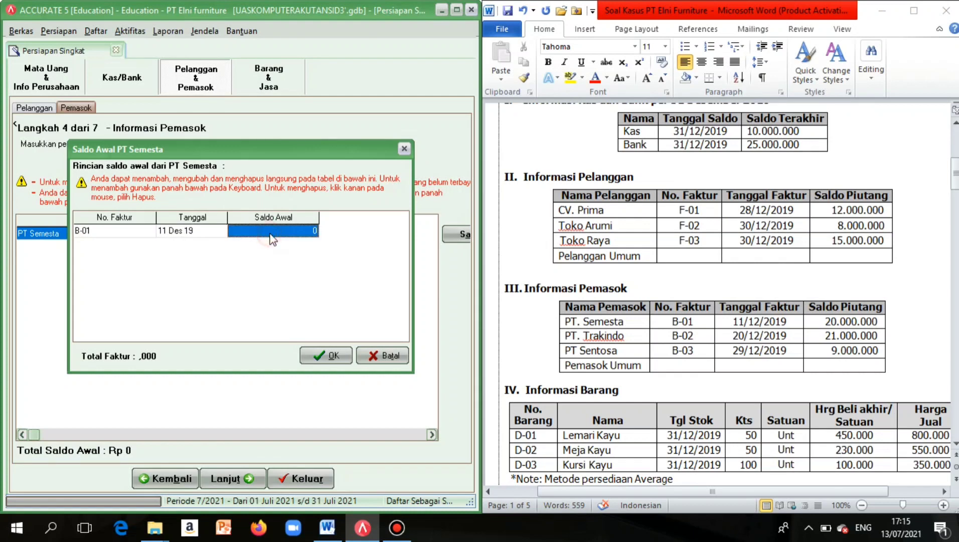
left_click(271, 233)
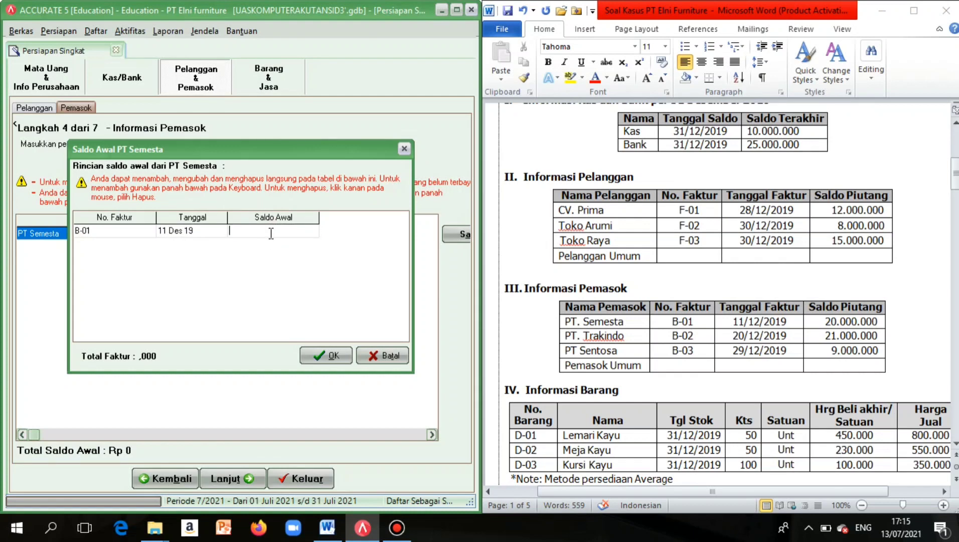
type("2000000")
left_click(216, 236)
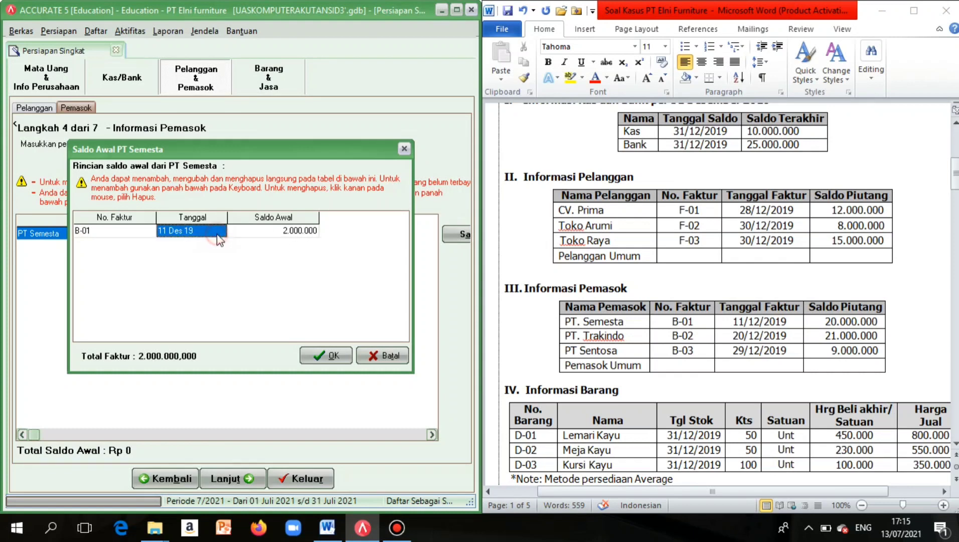
double_click(280, 236)
type("20000000")
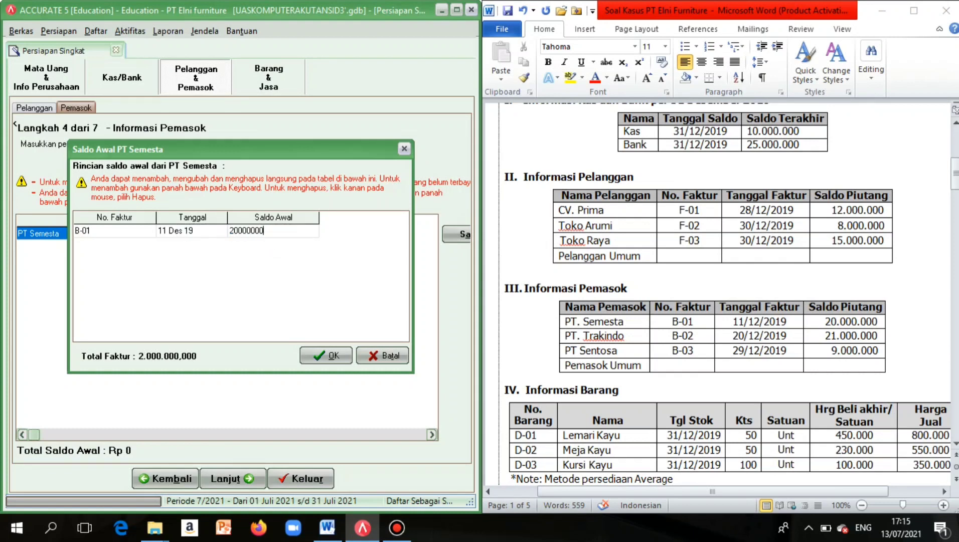
left_click(218, 230)
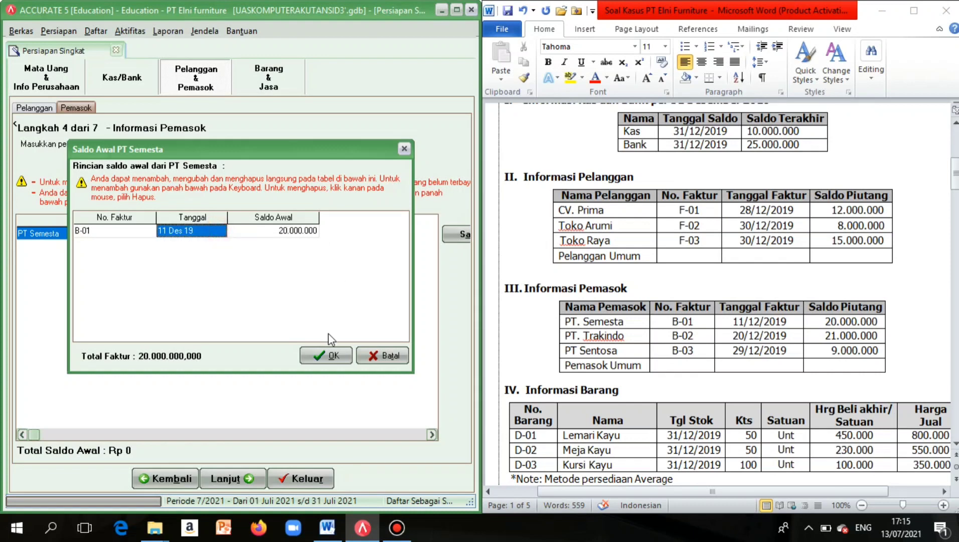
left_click(331, 357)
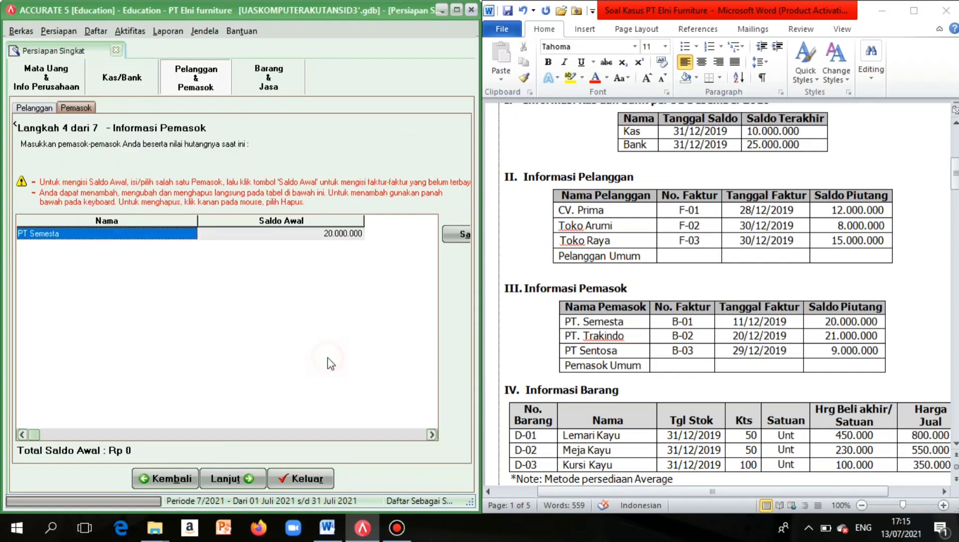
Add a new supplier named PT Trakindo.
right_click(126, 307)
left_click(139, 313)
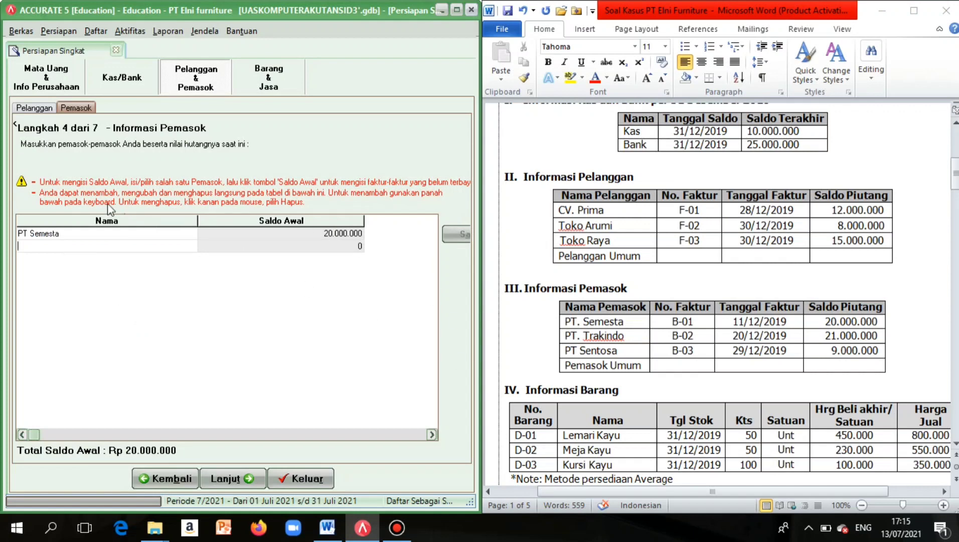
key("Caps_Lock")
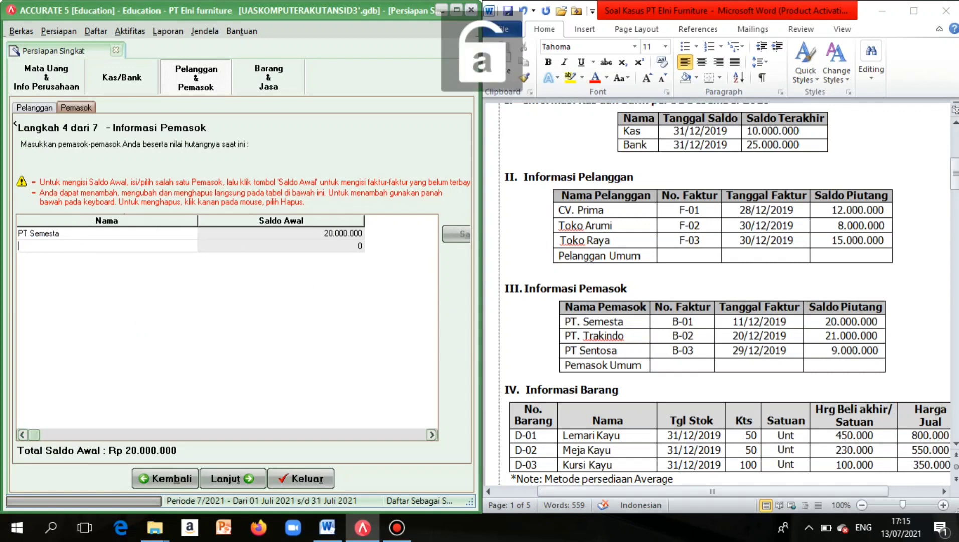
key("Caps_Lock")
type("PT T")
key("Caps_Lock")
type("rakind")
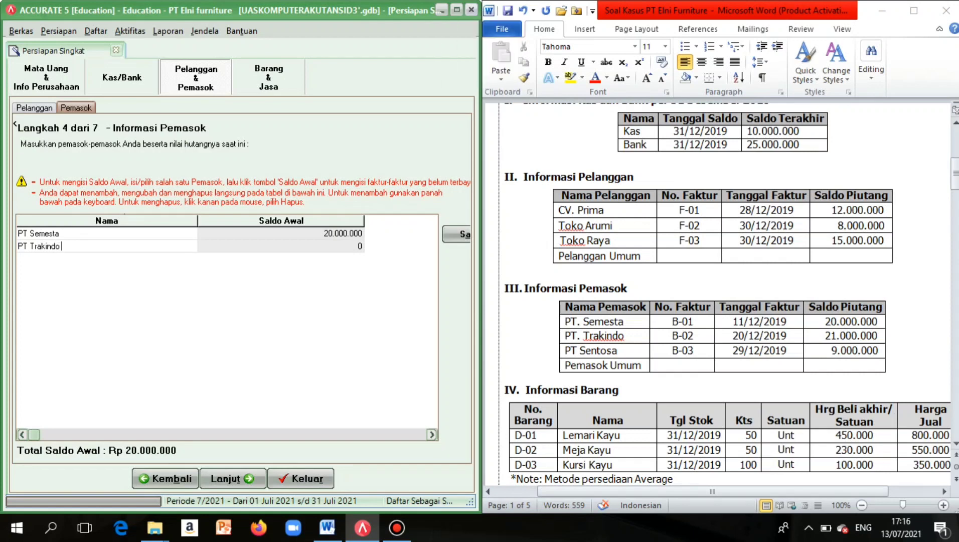
type("o")
Give PT Trakindo an opening invoice B-02 dated 20 Dec 2019 for 21.000.000.
left_click(466, 239)
left_click(132, 228)
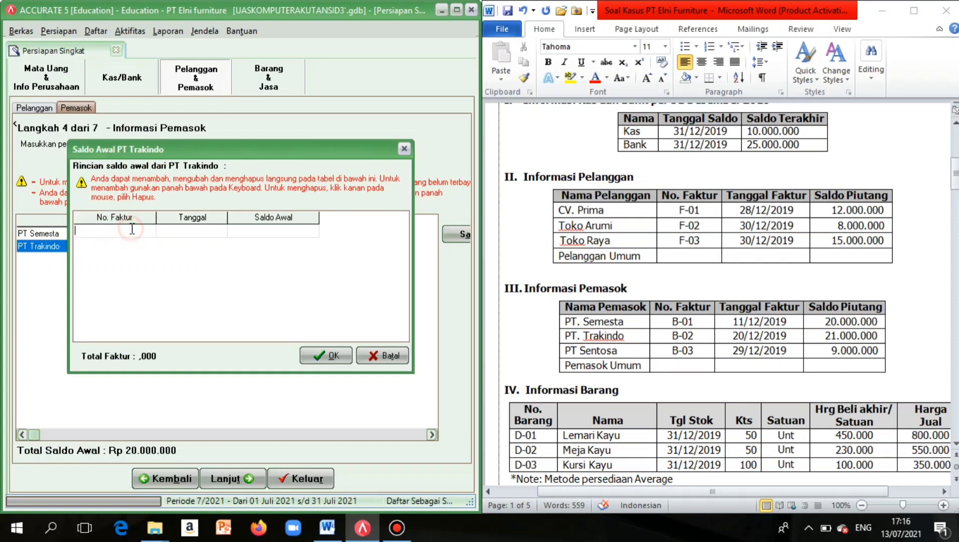
key("Caps_Lock")
type("B")
key("Caps_Lock")
type("-0")
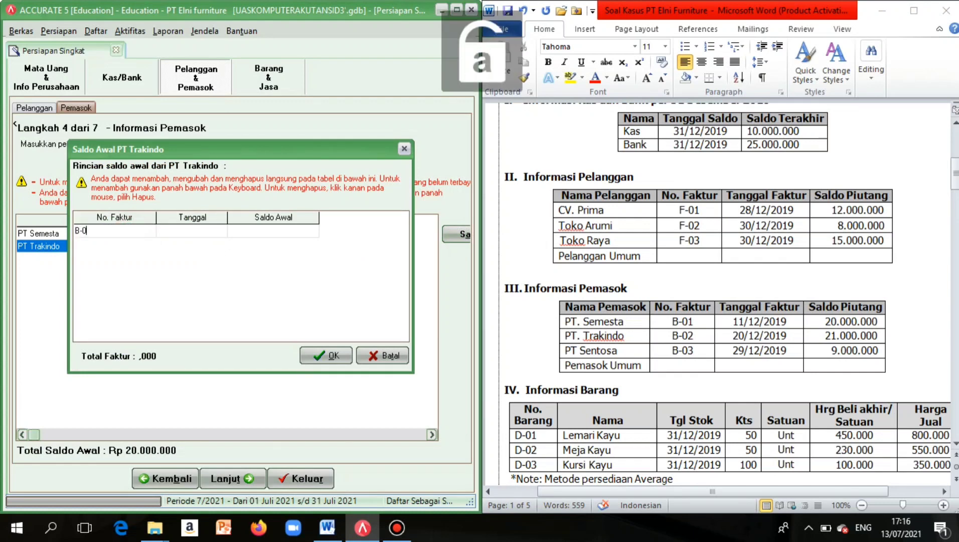
type("2")
left_click(170, 233)
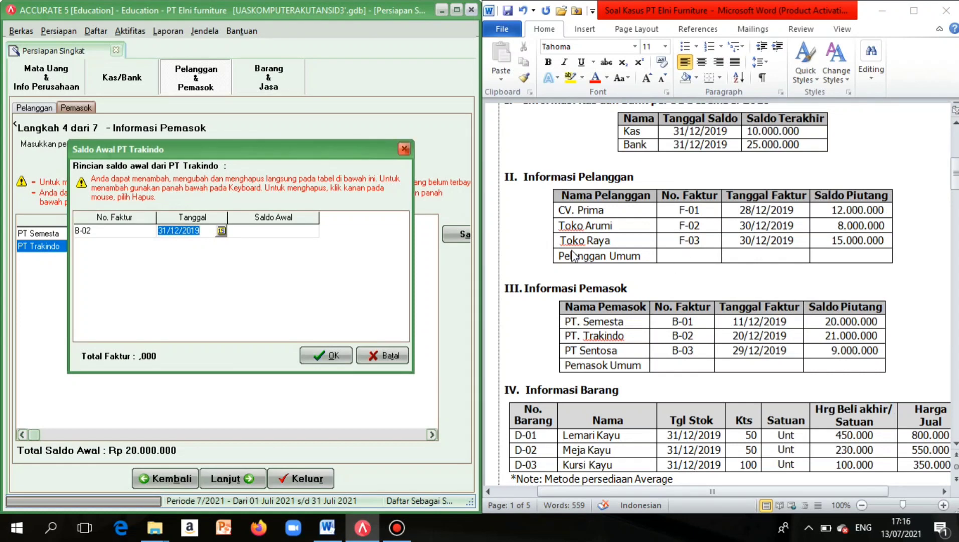
type("20")
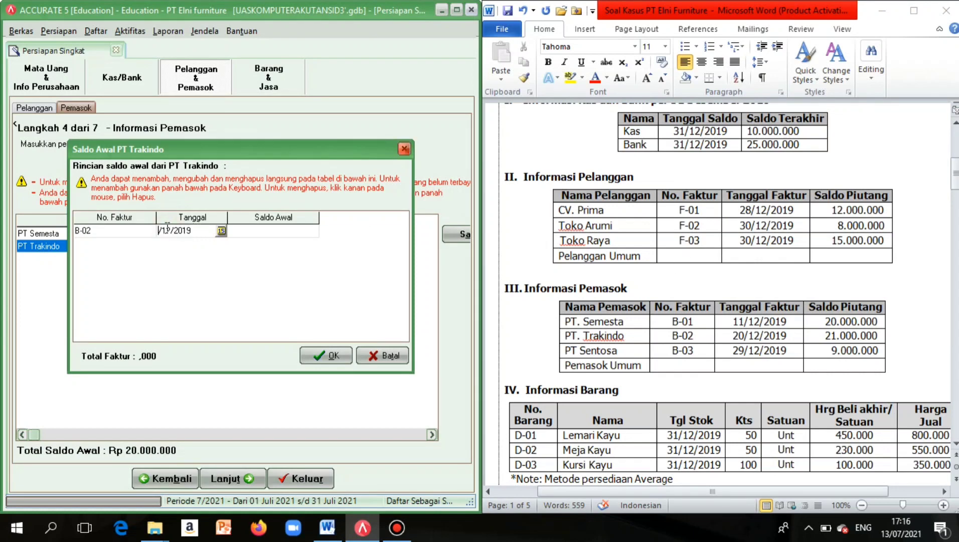
left_click(267, 235)
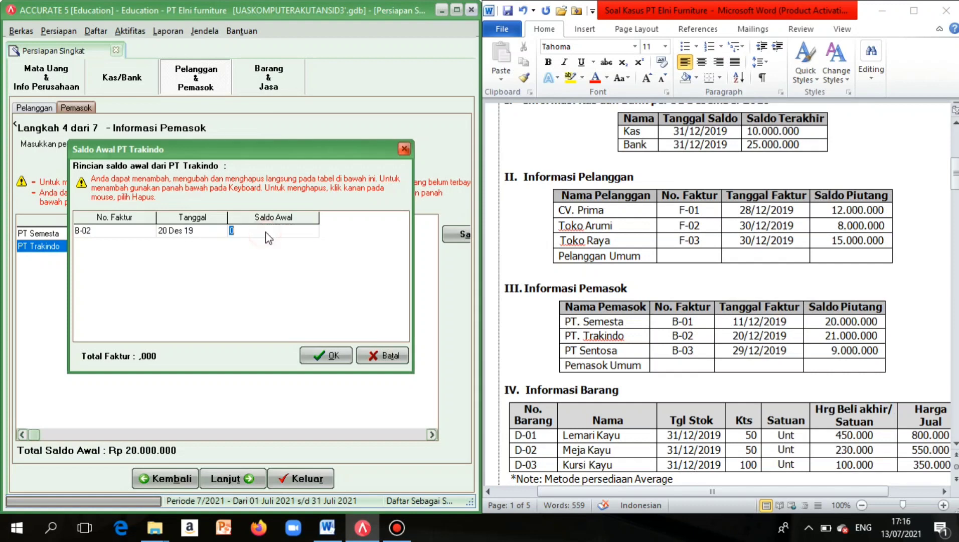
type("210000000")
left_click(222, 236)
left_click(280, 233)
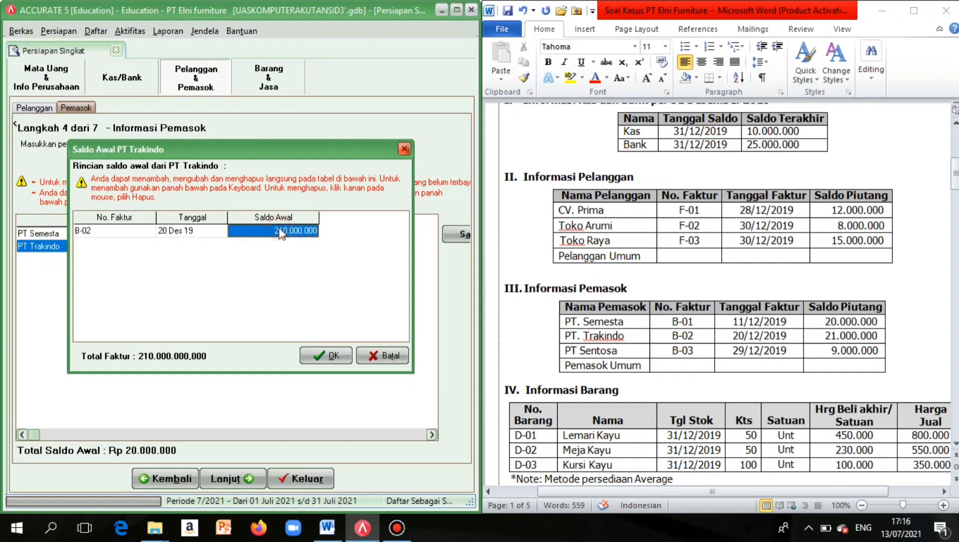
left_click(280, 232)
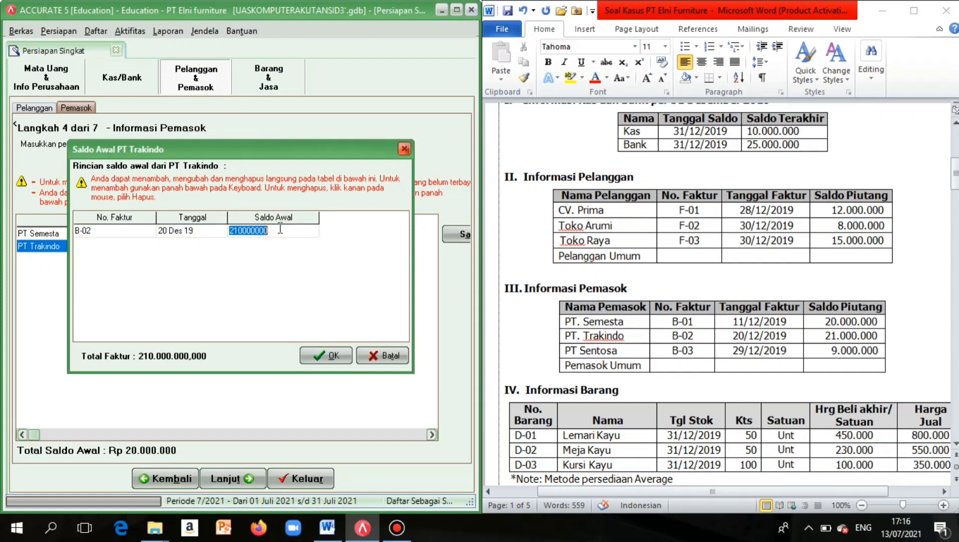
left_click(327, 356)
right_click(100, 330)
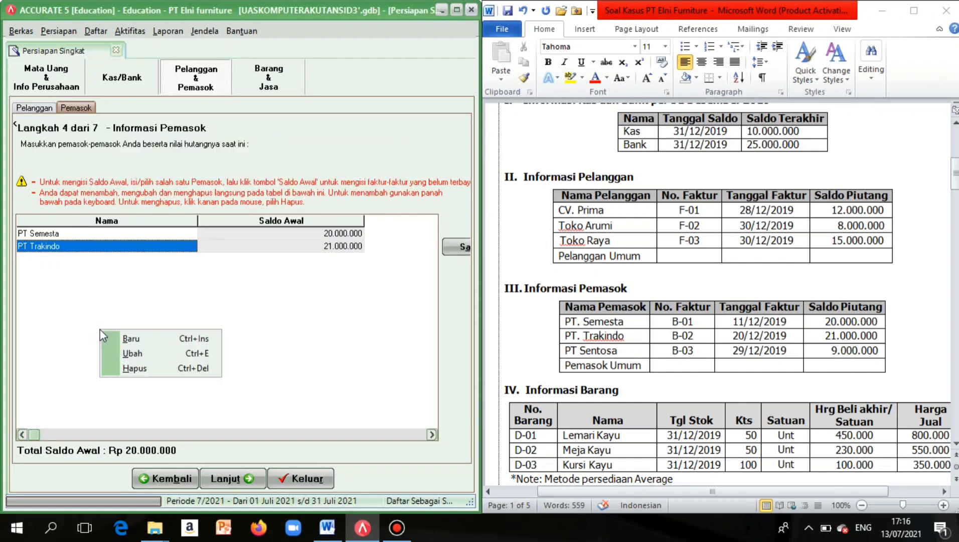
Add a new supplier named PT Sentosa.
left_click(116, 338)
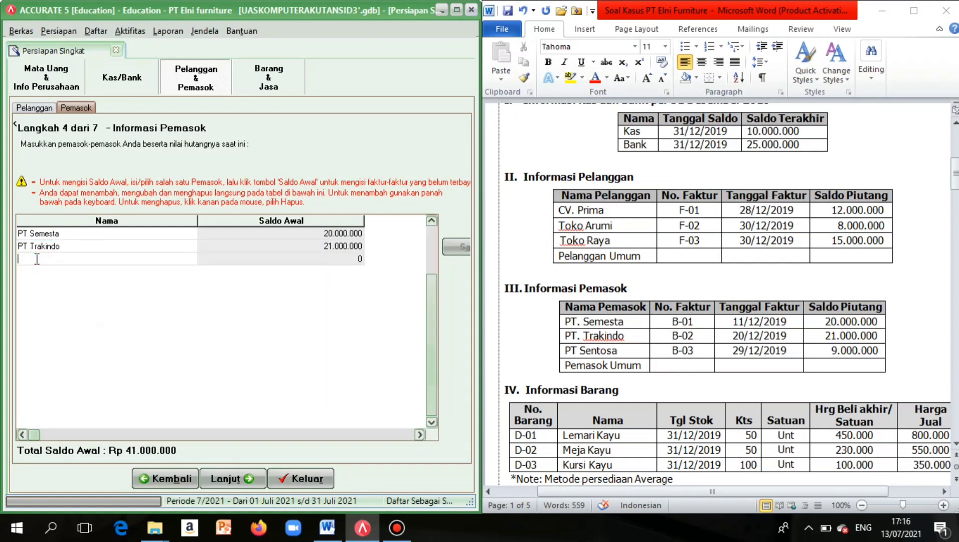
type("P")
key("Caps_Lock")
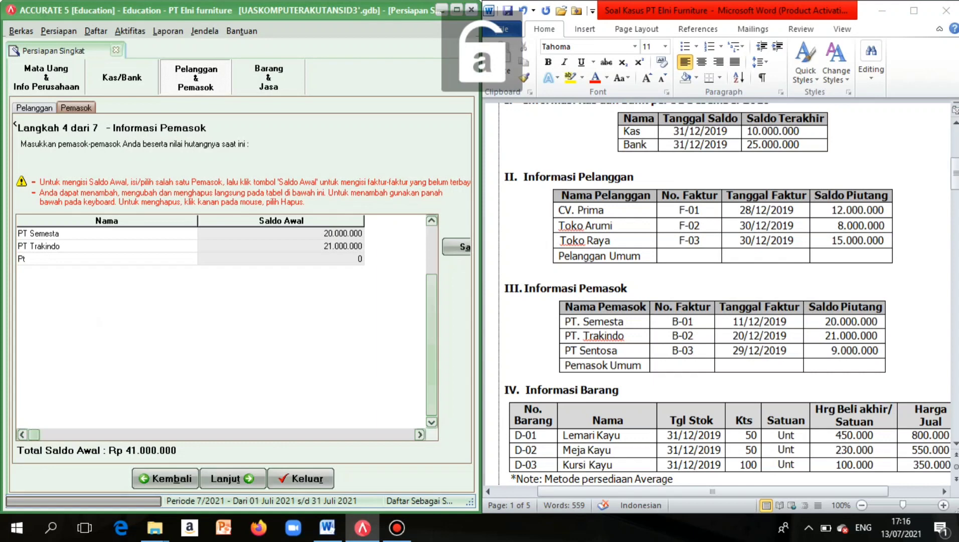
key("Caps_Lock")
key("BackSpace")
type("T SE")
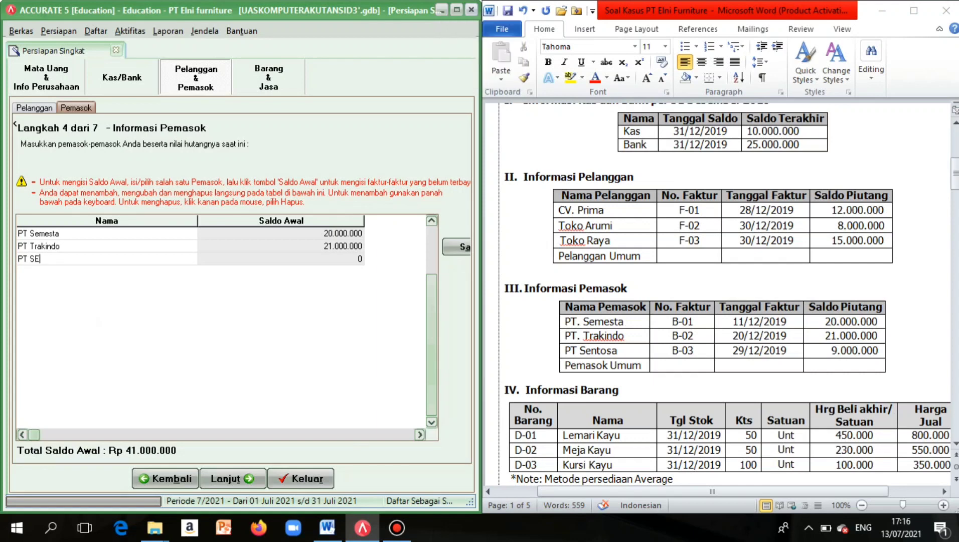
key("Caps_Lock")
type("entosa")
Set PT Sentosa's opening invoice number B-03, dated 29 Dec 2019.
left_click(448, 247)
left_click(117, 226)
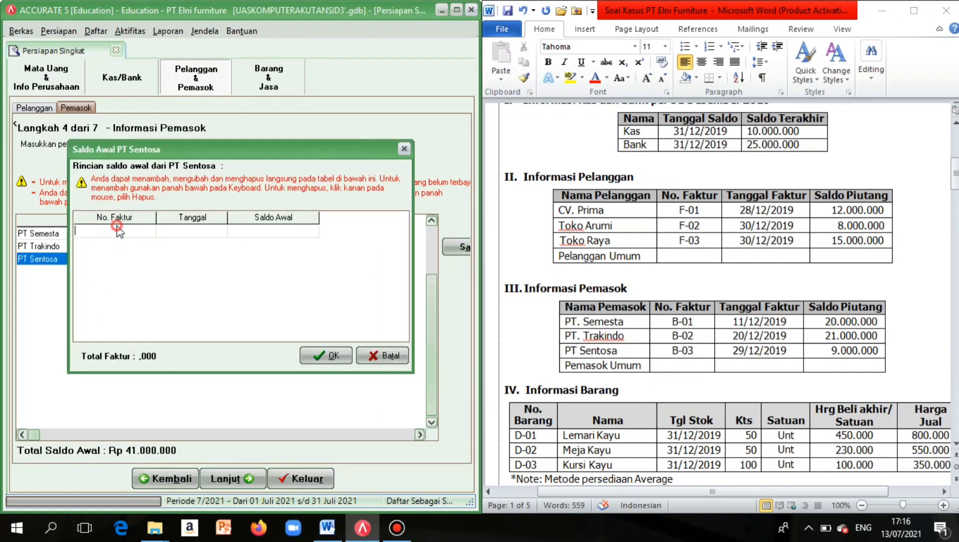
key("Caps_Lock")
type("B")
key("Caps_Lock")
type("-0")
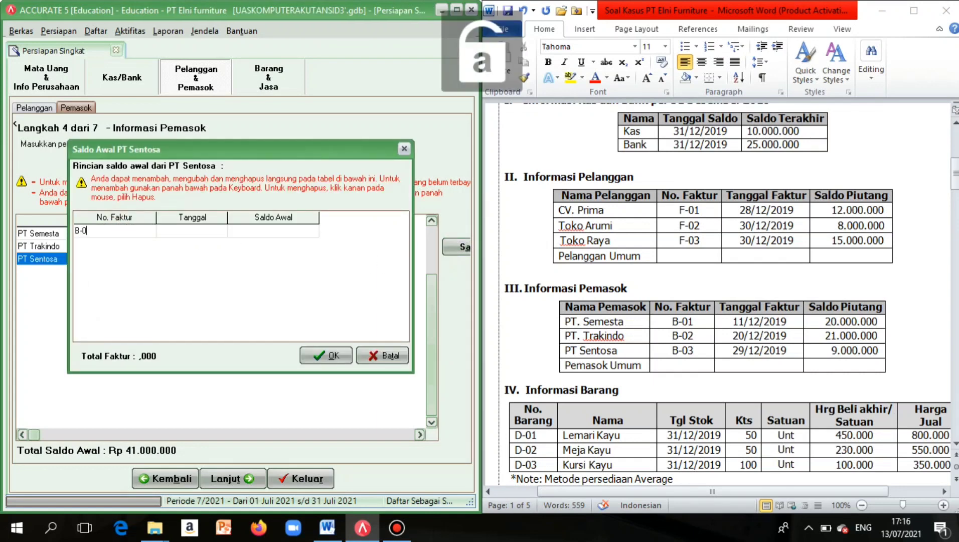
type("3")
left_click(171, 234)
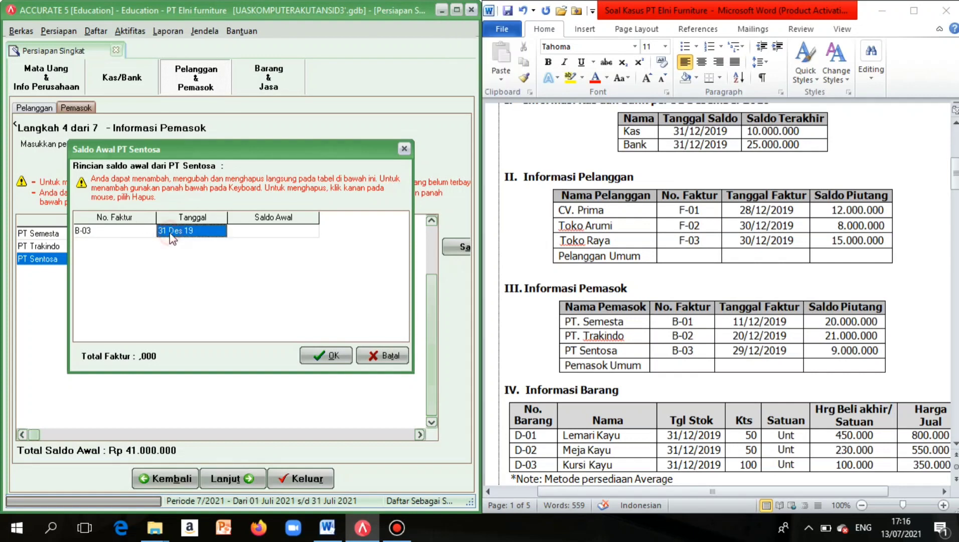
left_click(171, 234)
left_click(167, 235)
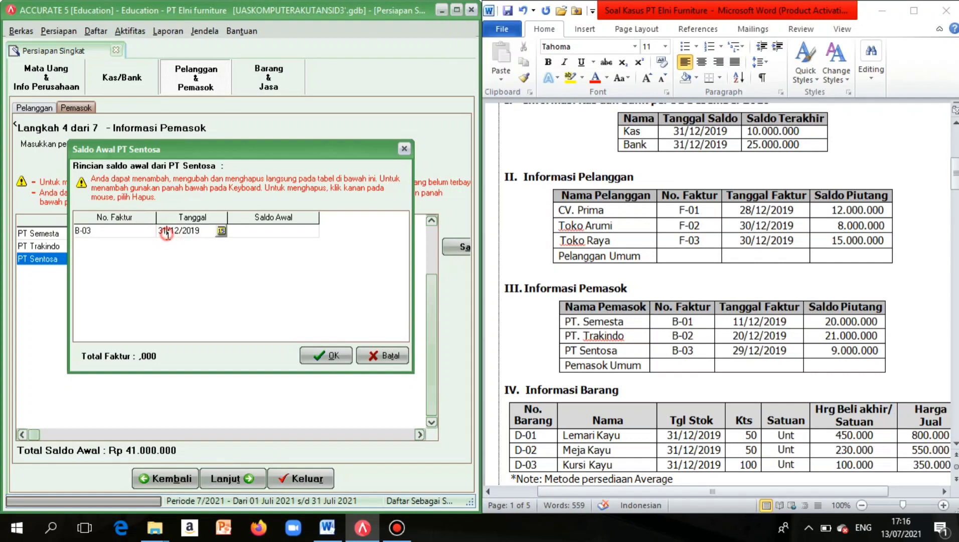
key("BackSpace")
key("BackSpace")
type("29")
Enter 9.000.000 for invoice B-03, confirm, and refresh the supplier total.
left_click(254, 231)
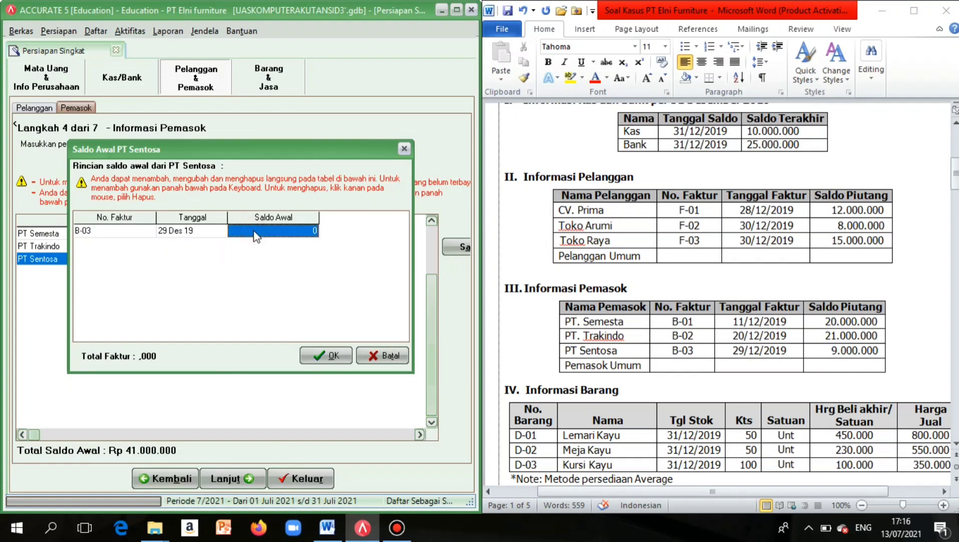
left_click(254, 231)
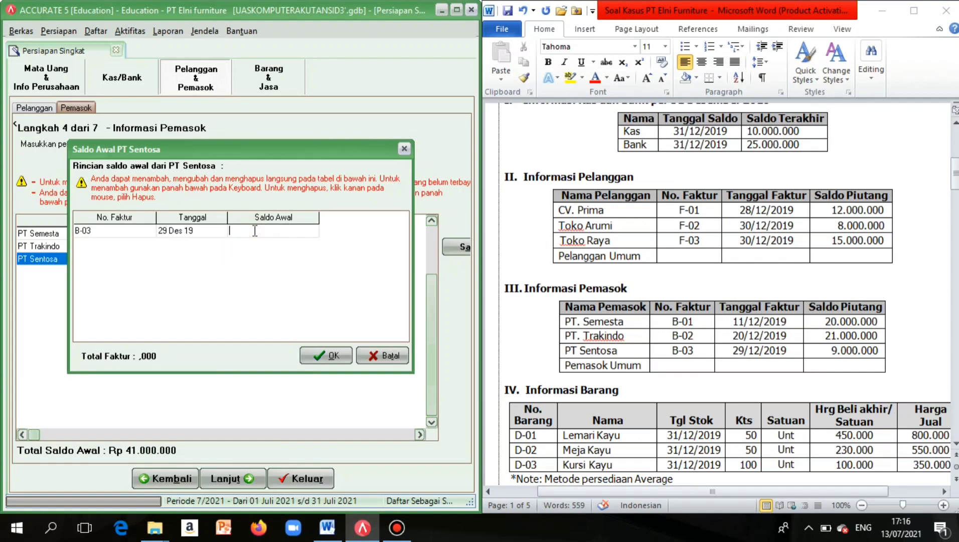
type("9.000.0")
type("000000")
left_click(219, 234)
left_click(331, 355)
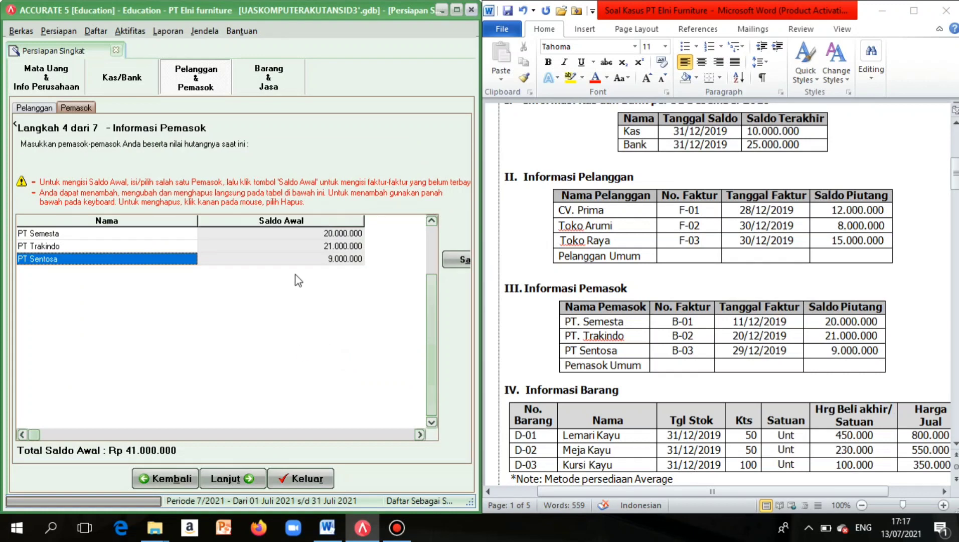
left_click(317, 246)
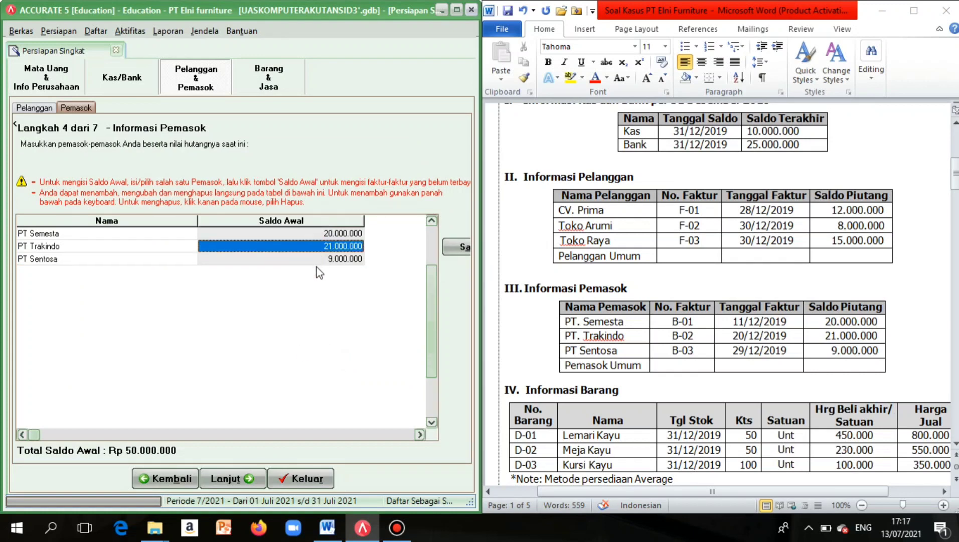
Move past the inventory costing-method page and start item D-01 in the items grid.
left_click(249, 480)
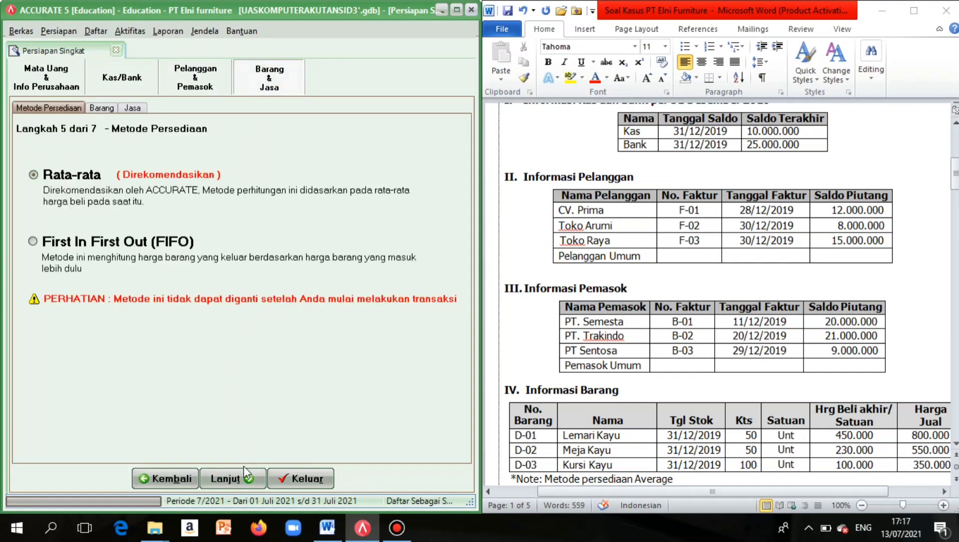
left_click(245, 474)
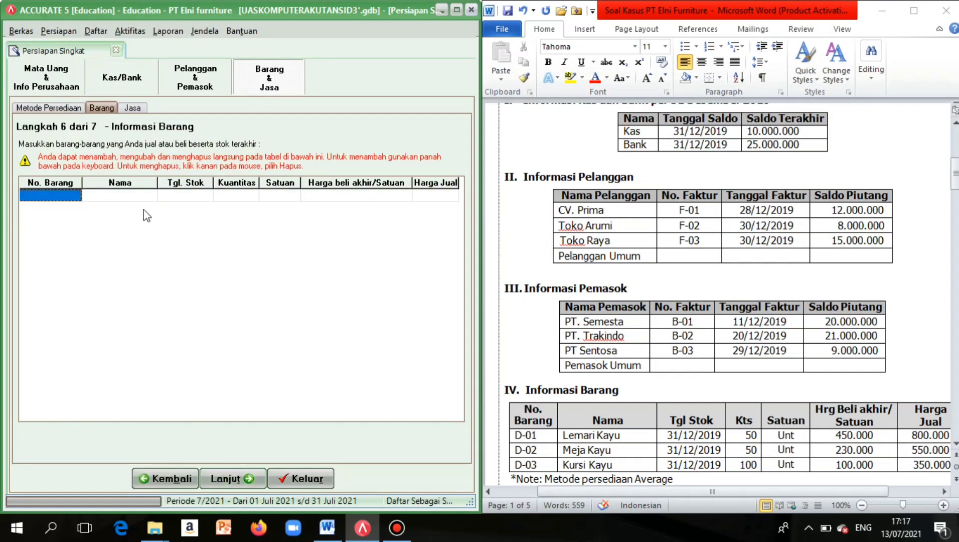
left_click(64, 195)
scroll(602, 253, "down", 3)
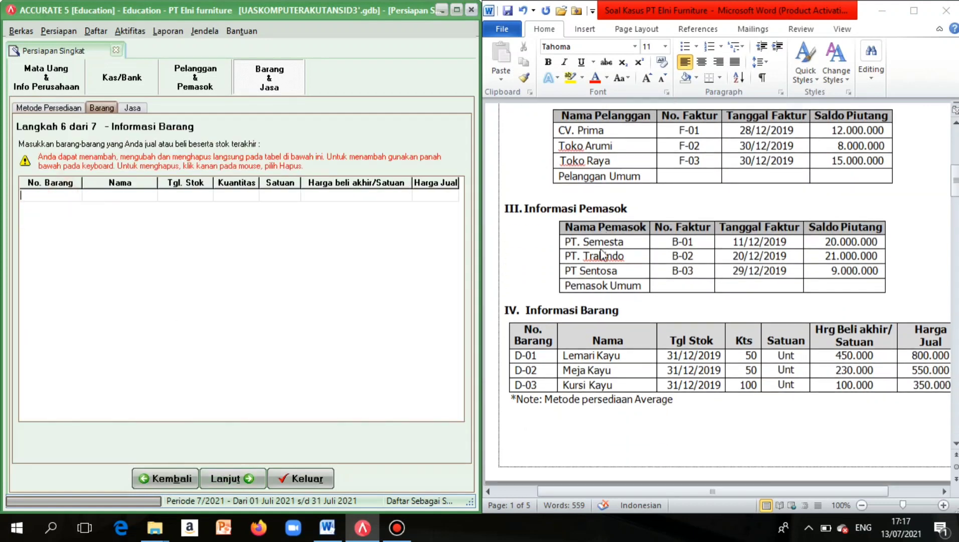
scroll(602, 254, "down", 1)
scroll(665, 249, "right", 1)
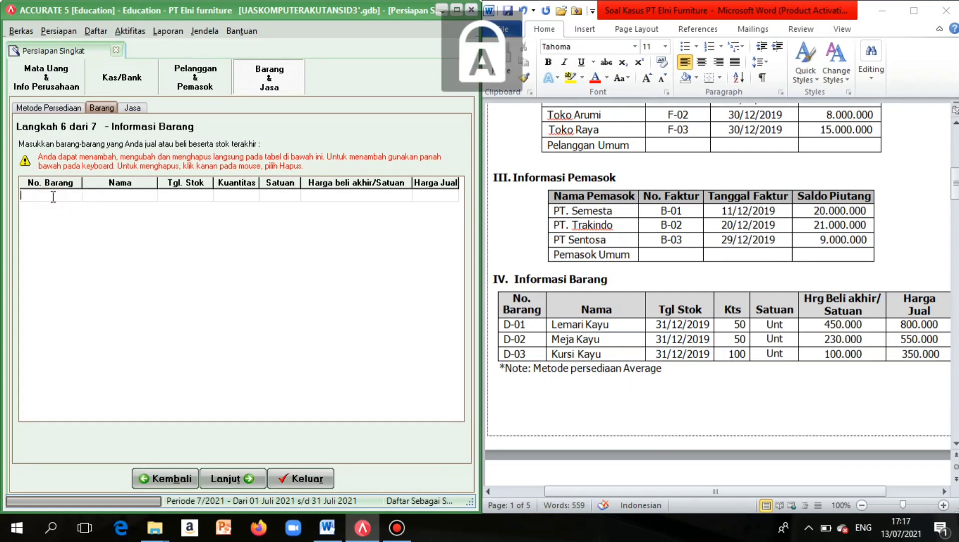
type("D-01")
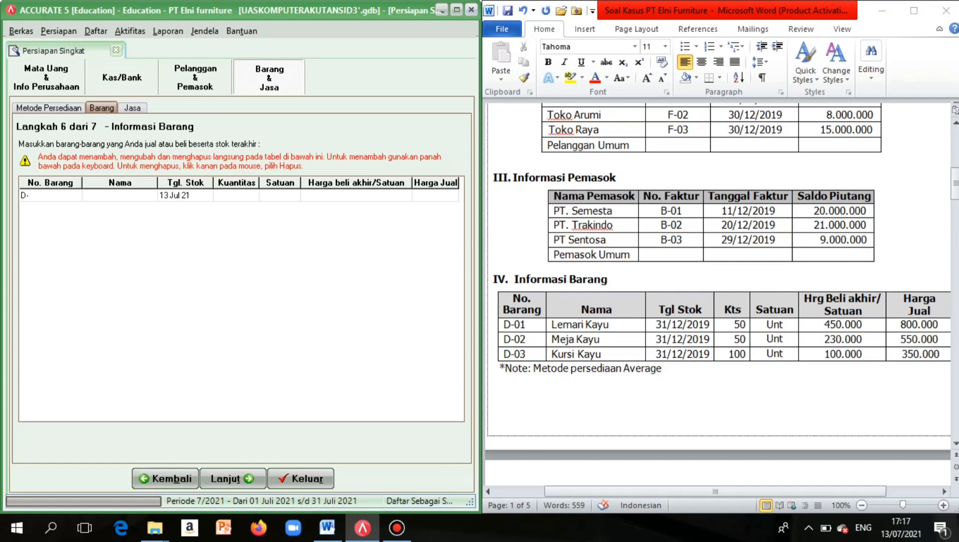
Name item D-01 'Lemari Kayu'.
left_click(123, 195)
key("Caps_Lock")
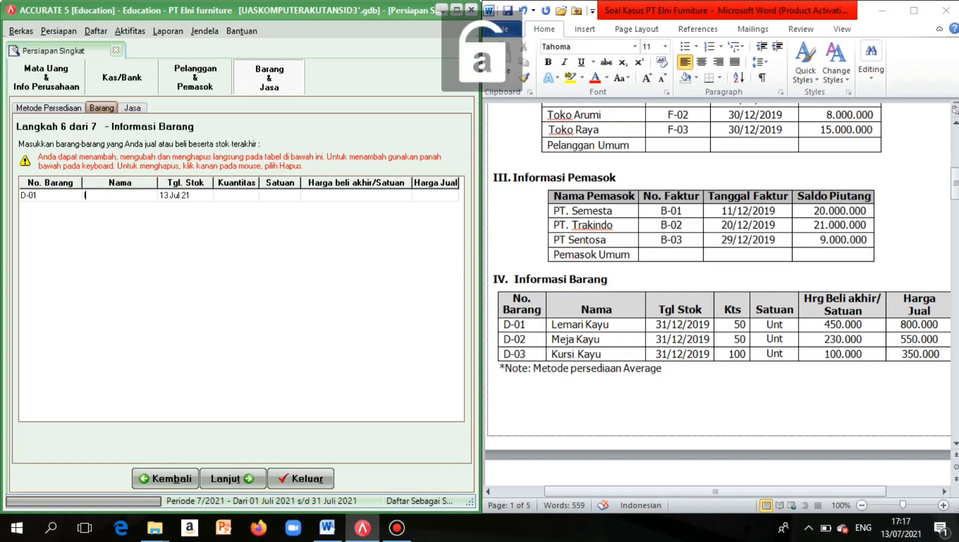
key("Caps_Lock")
key("Caps_Lock")
key("Caps_Lock")
type("L")
key("Caps_Lock")
type("emari ka")
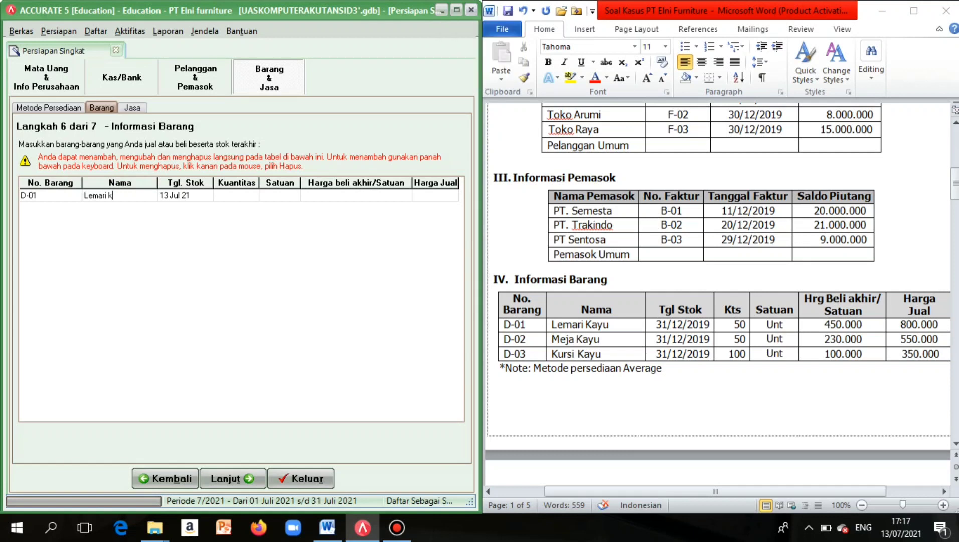
key("BackSpace")
key("Caps_Lock")
type("K")
key("Caps_Lock")
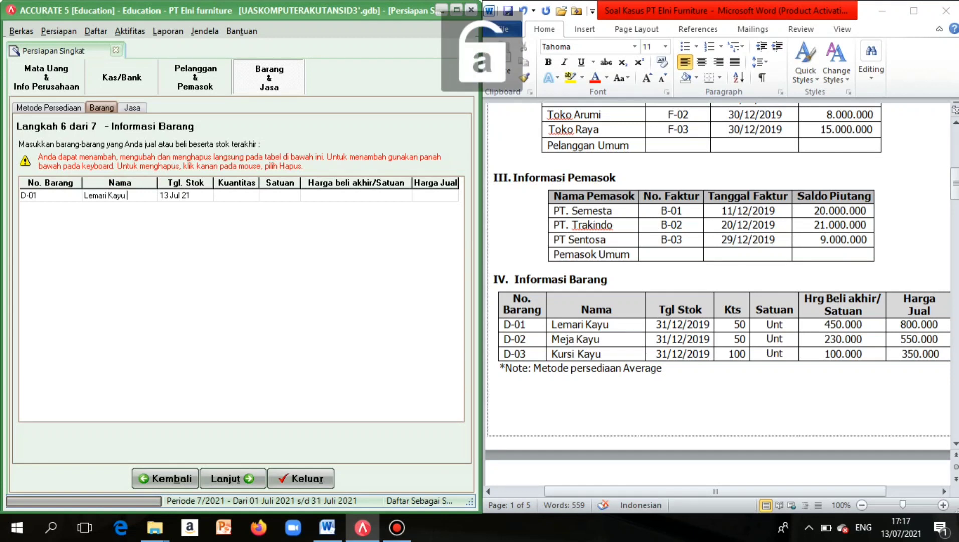
Give Lemari Kayu stock date 31/12/2019, its quantity and unit Unt.
left_click(161, 196)
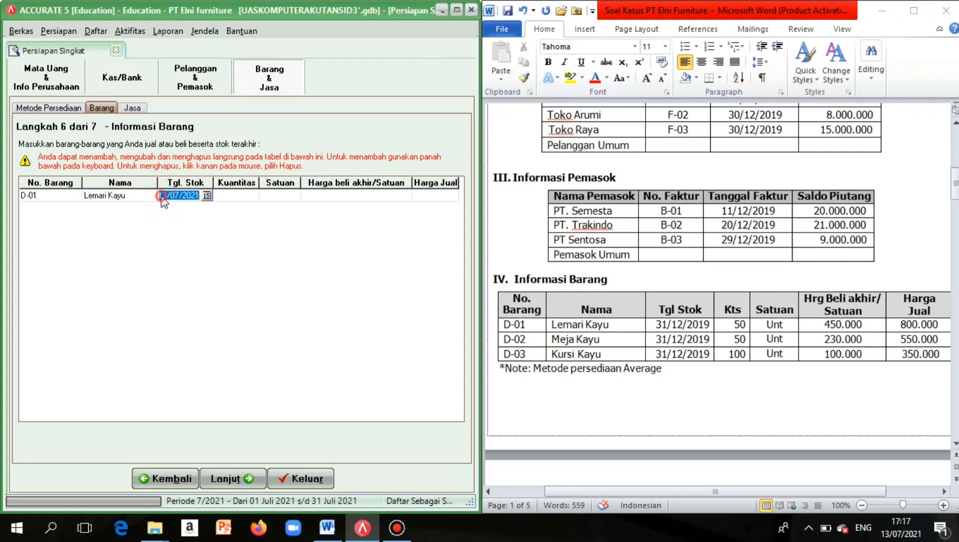
left_click(172, 198)
key("BackSpace")
key("BackSpace")
key("BackSpace")
key("BackSpace")
key("BackSpace")
key("BackSpace")
key("BackSpace")
key("BackSpace")
type("31/12/2019")
left_click(232, 199)
type("1 Des 19")
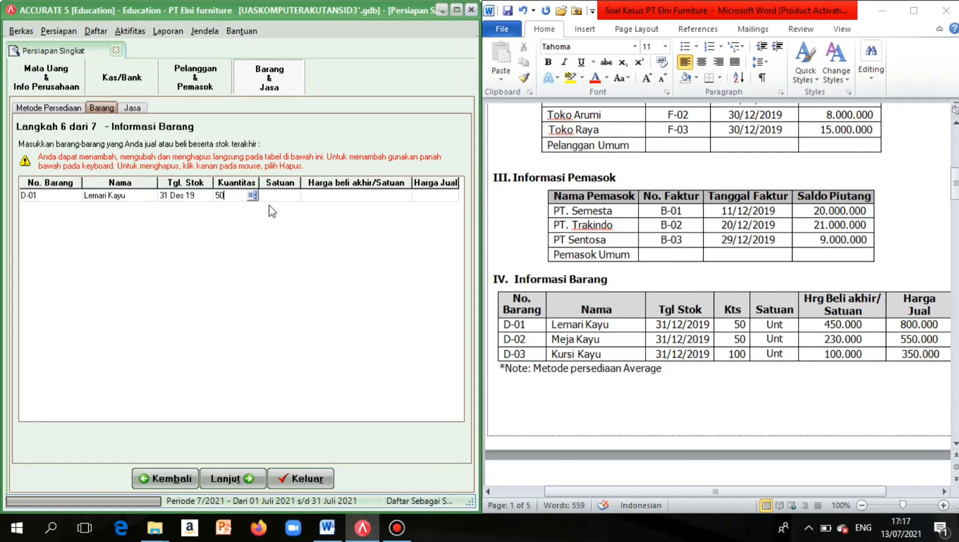
left_click(287, 195)
key("Caps_Lock")
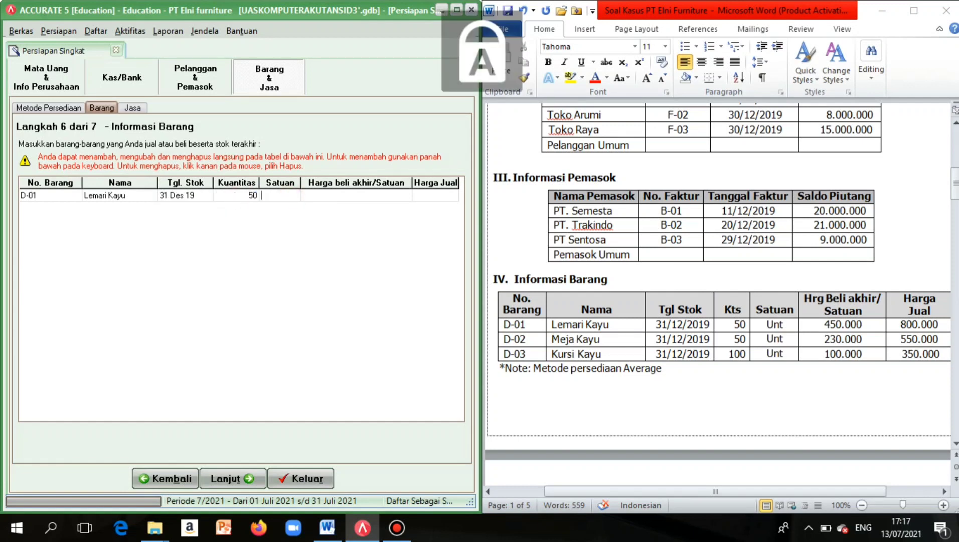
type("U")
key("Caps_Lock")
type("nt")
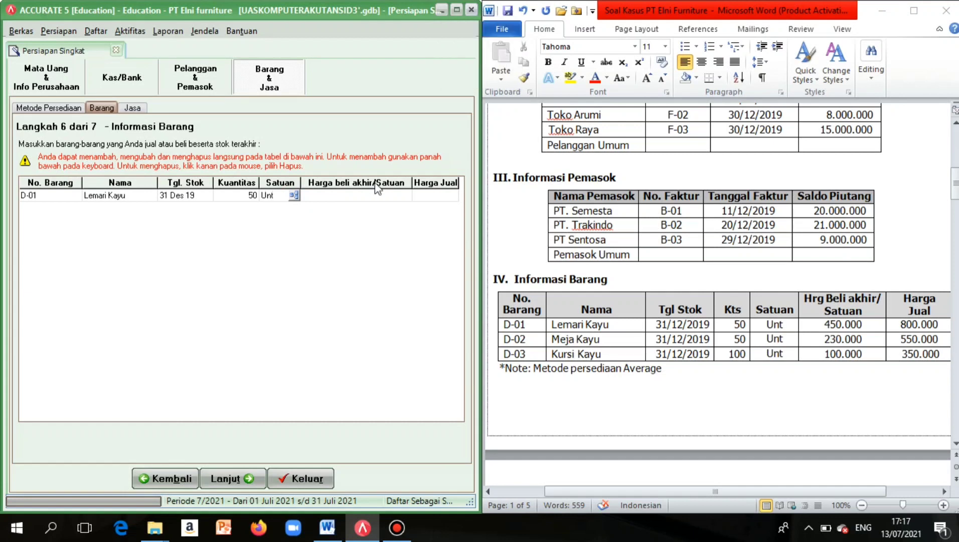
Enter Lemari Kayu's purchase price 450.000 and selling price 800.000.
left_click(364, 196)
scroll(533, 163, "right", 2)
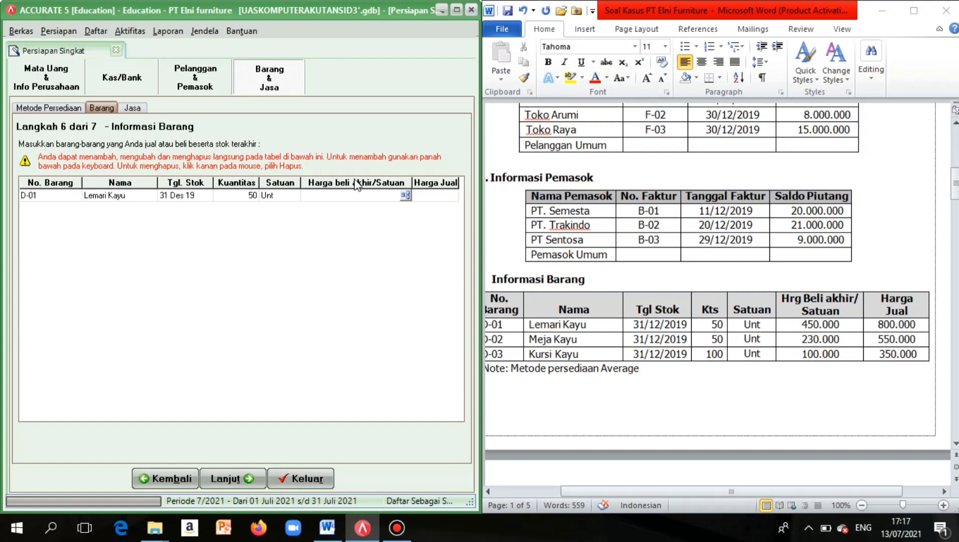
type("450000")
left_click(444, 196)
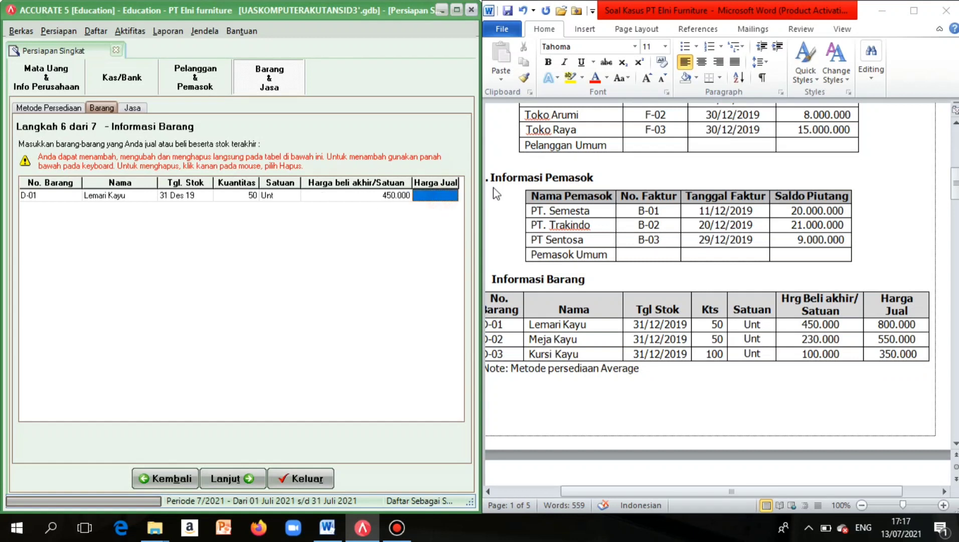
left_click(445, 198)
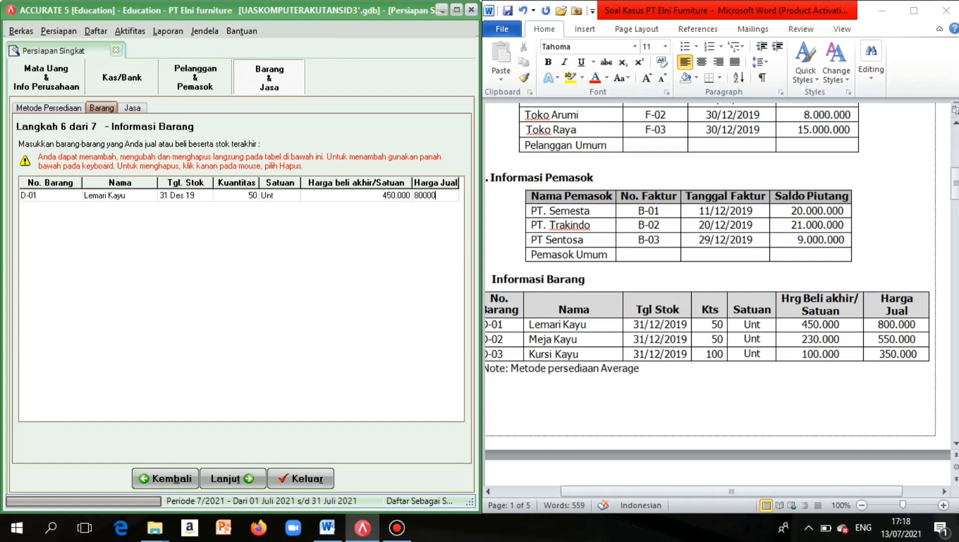
right_click(296, 240)
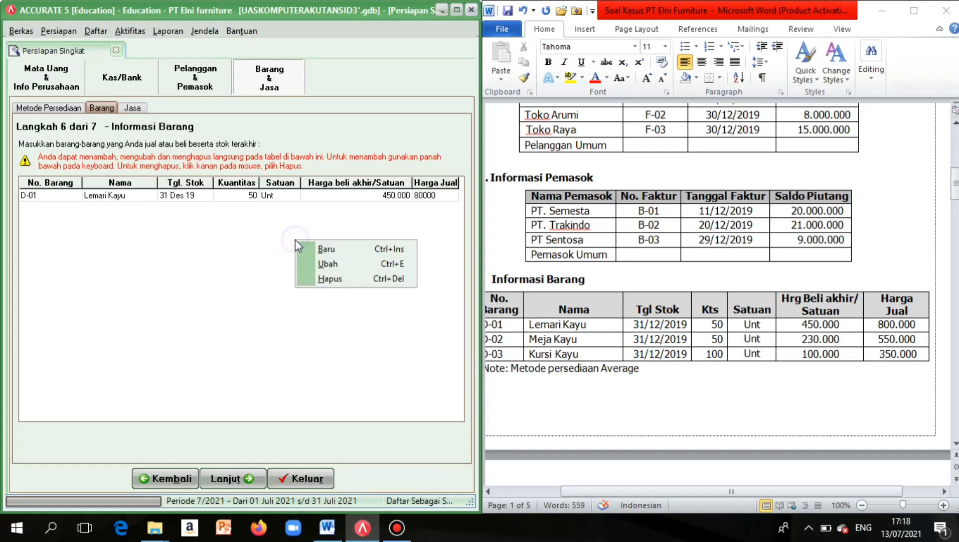
left_click(307, 249)
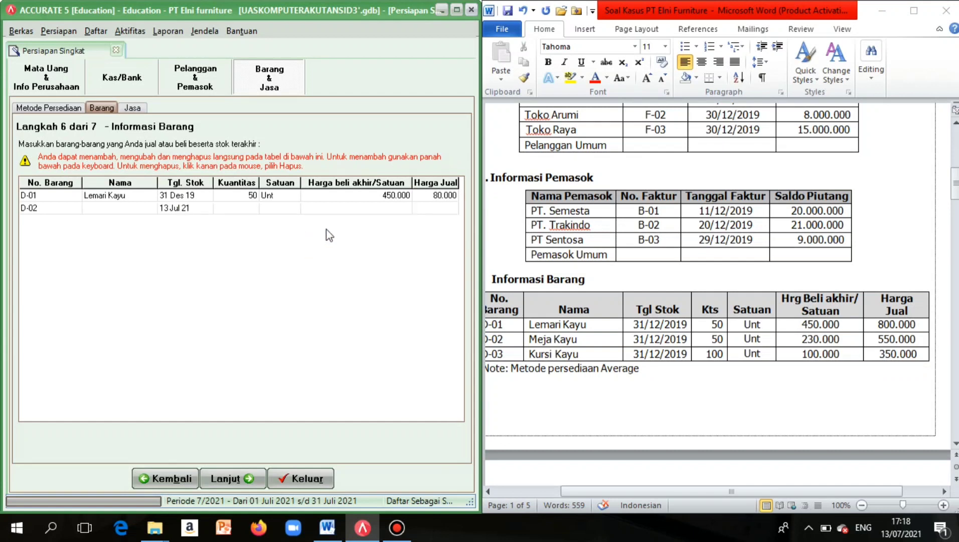
left_click(438, 195)
left_click(438, 195)
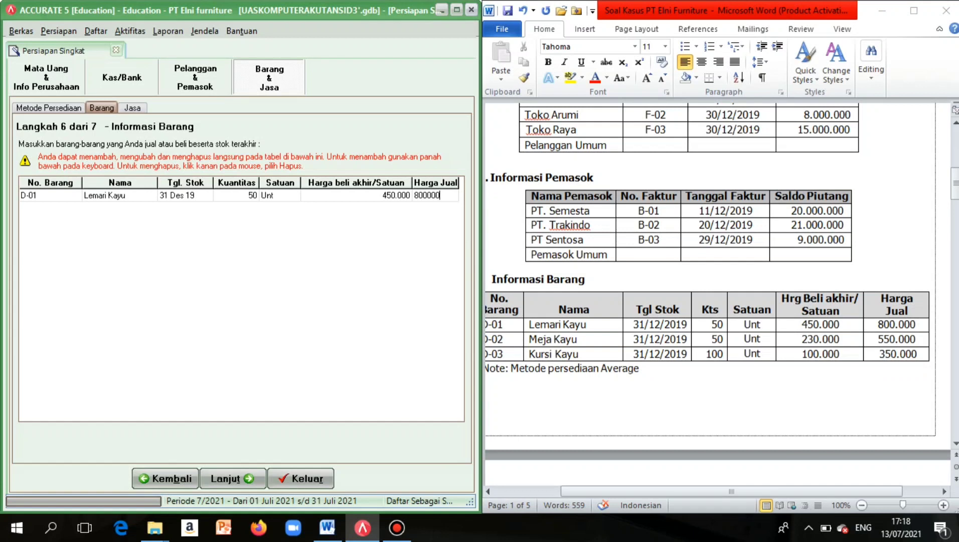
type("0")
Add row D-02 and name it 'Meja Kayu'.
right_click(356, 250)
left_click(365, 254)
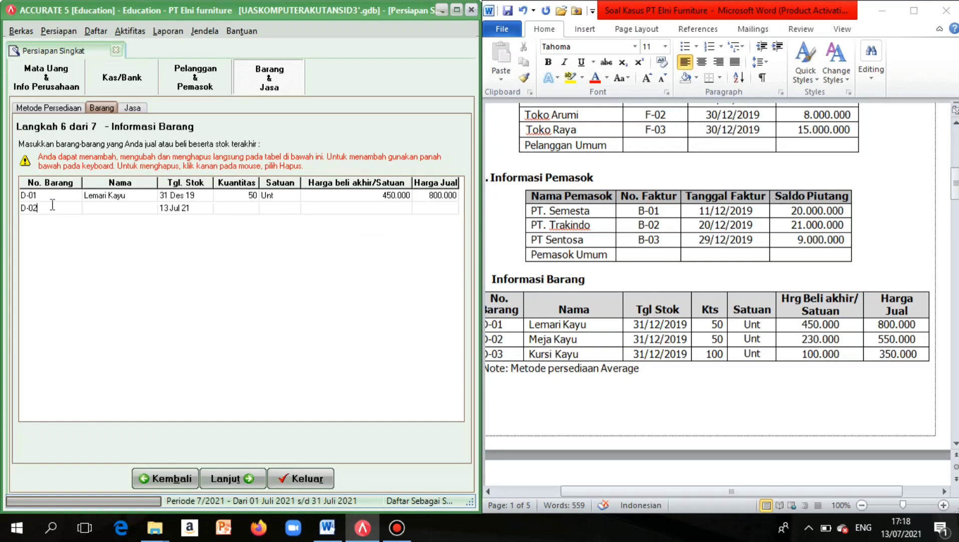
double_click(100, 205)
type("M")
key("Caps_Lock")
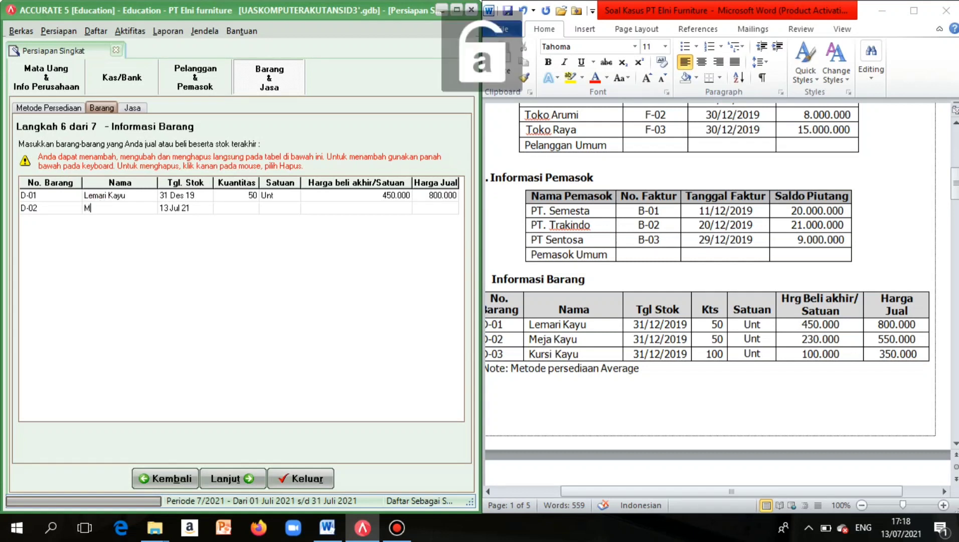
type("eja Kayu")
Set Meja Kayu's stock date to 31/12/2019, with its quantity and unit Unt.
left_click(176, 208)
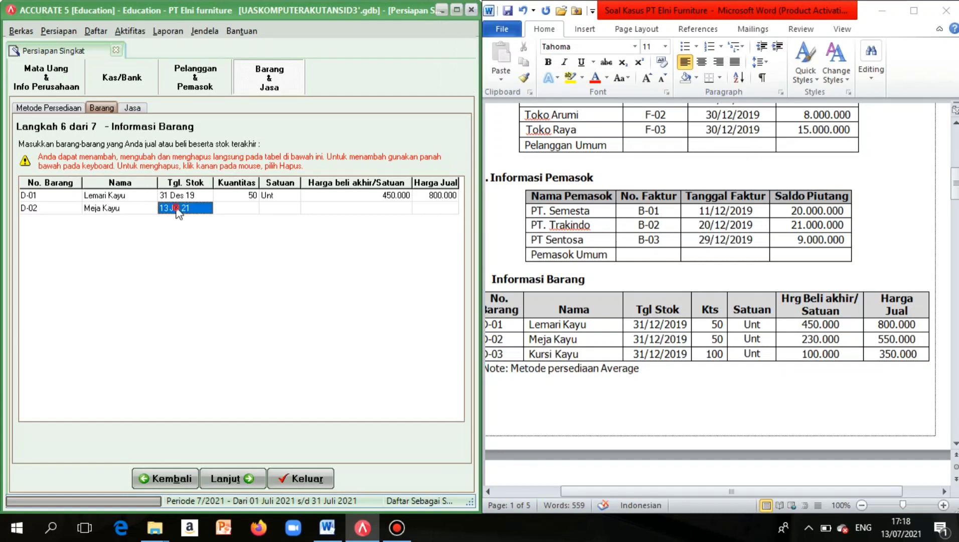
left_click(172, 210)
left_click_drag(164, 209, 273, 205)
key("BackSpace")
type("31/12/2019")
left_click(249, 211)
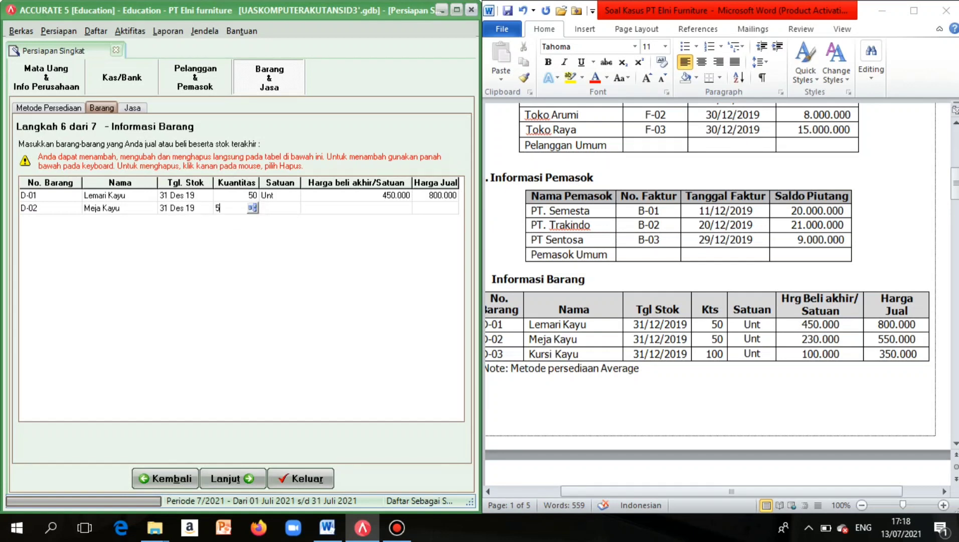
key("Tab")
key("Caps_Lock")
type("UN")
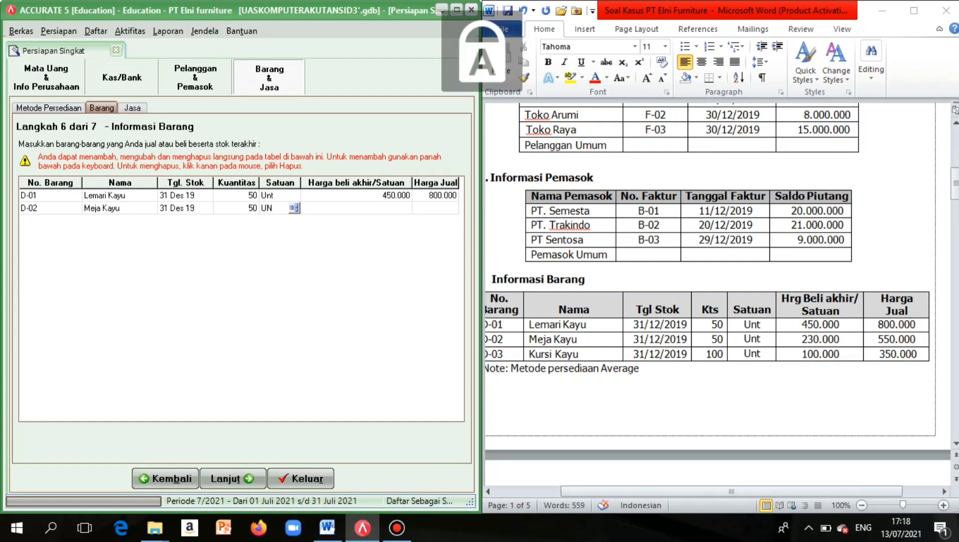
key("BackSpace")
key("Caps_Lock")
type("nt")
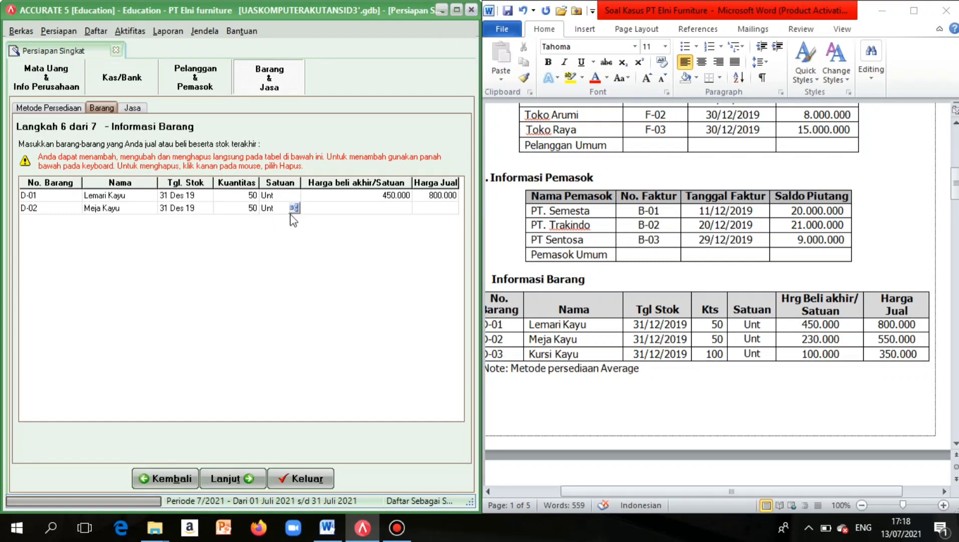
key("Tab")
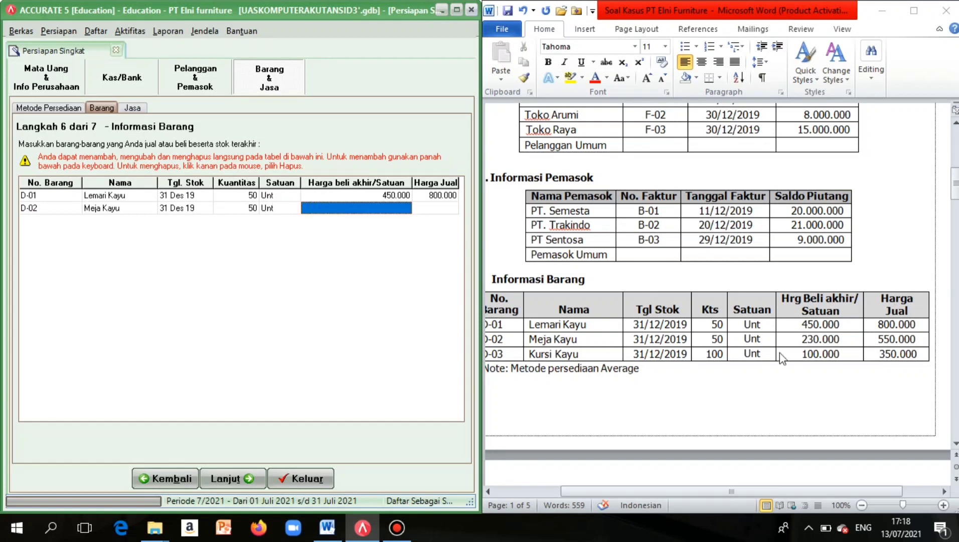
Enter Meja Kayu's purchase price 230.000 and selling price 550.000, then add row D-03.
left_click(363, 207)
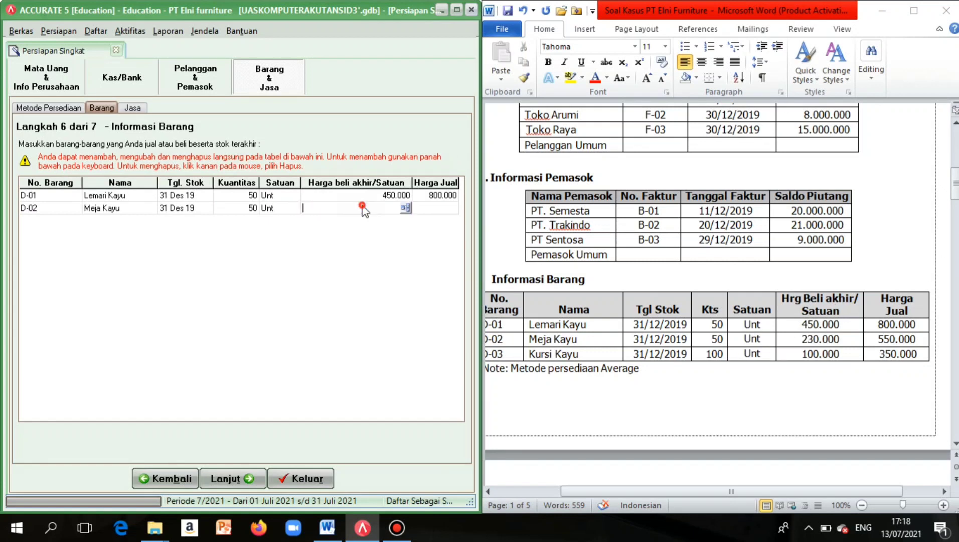
type("230.000")
left_click(447, 209)
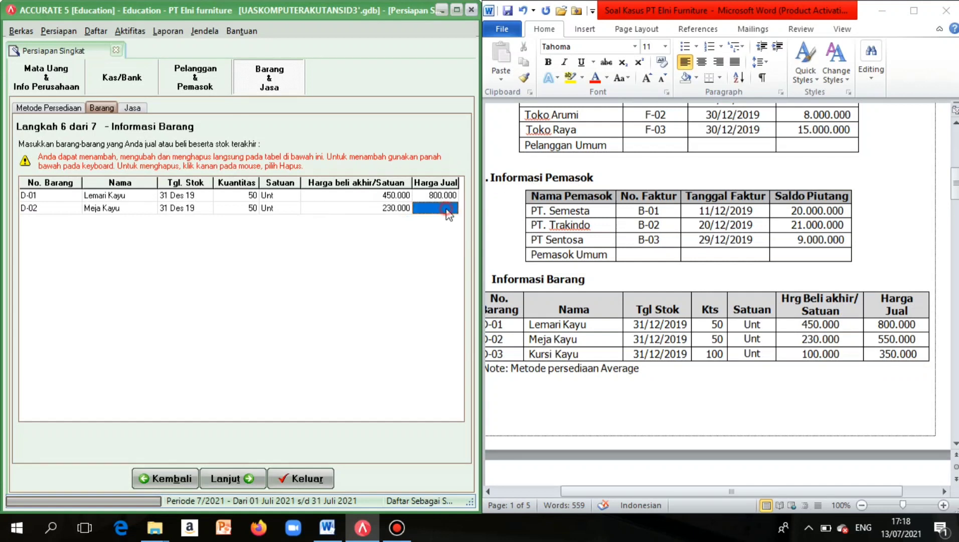
left_click(431, 211)
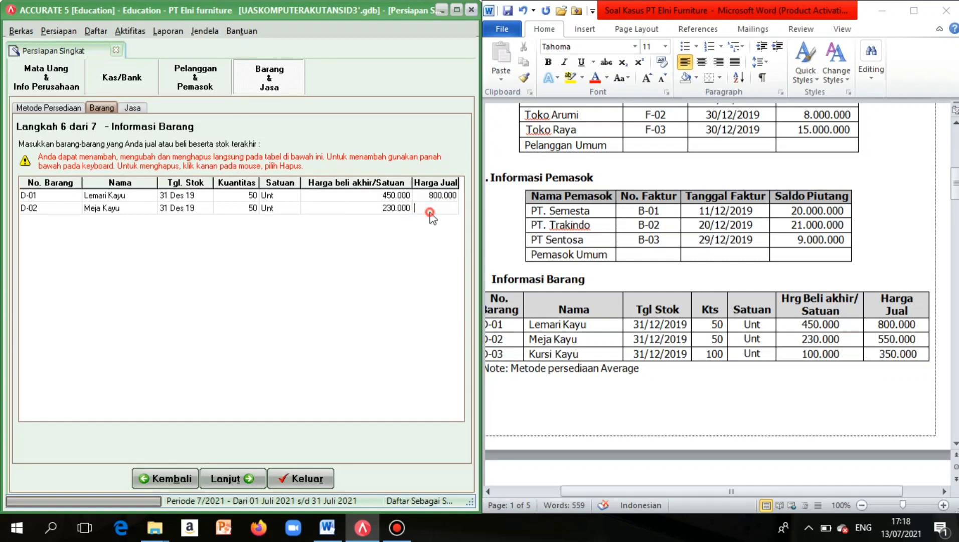
type("550000")
right_click(341, 241)
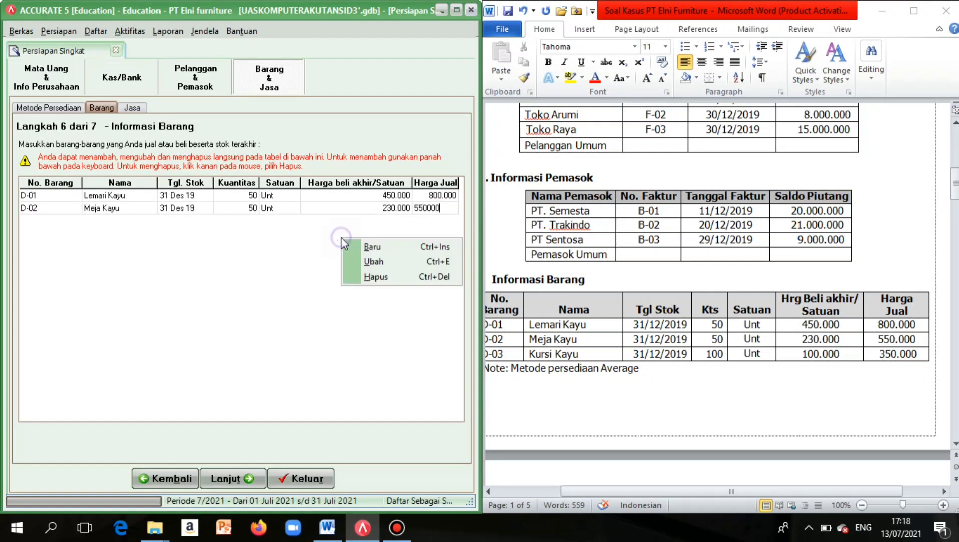
left_click(365, 247)
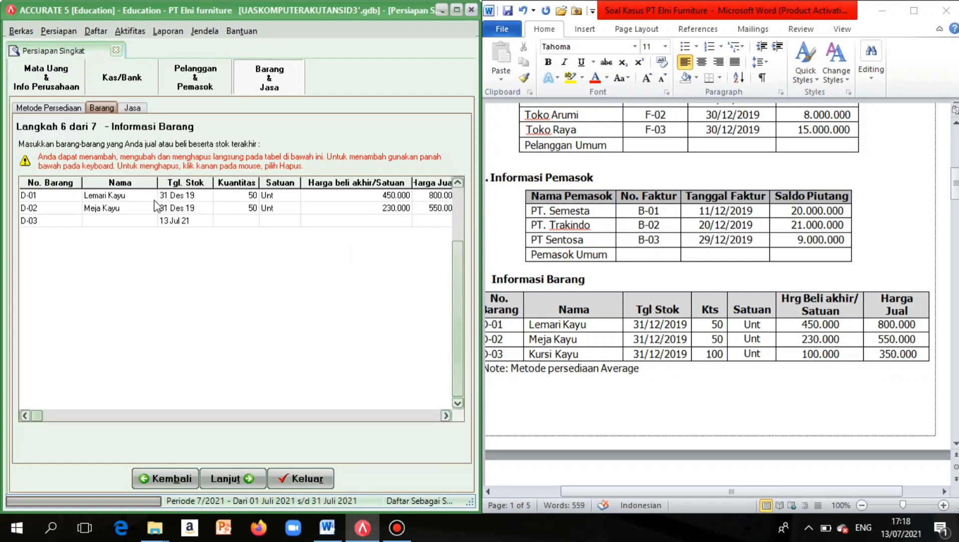
Name item D-03 'Kursi Kayu' with stock date 31/12/2019.
left_click(129, 221)
left_click(128, 221)
key("Caps_Lock")
type("Ku")
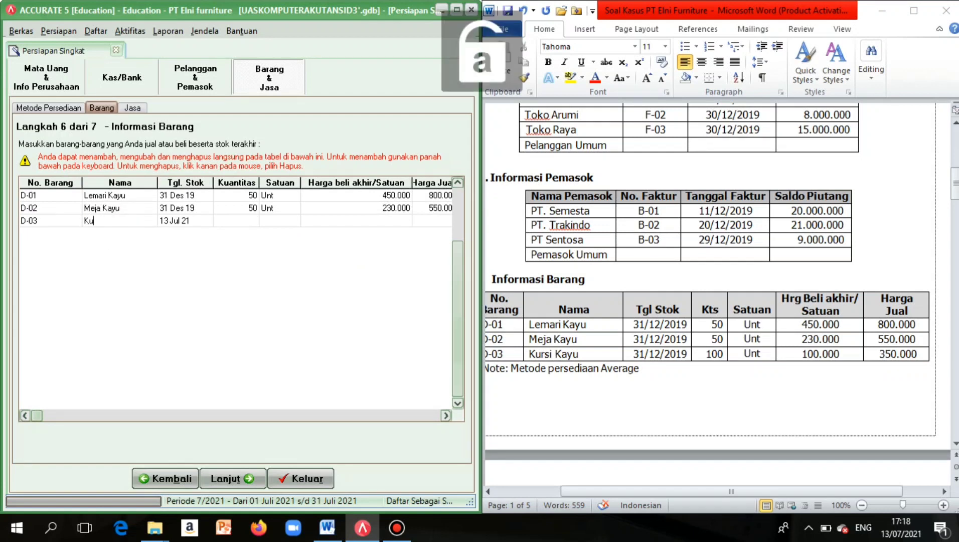
type("rsi Kayu")
left_click(166, 221)
left_click(165, 221)
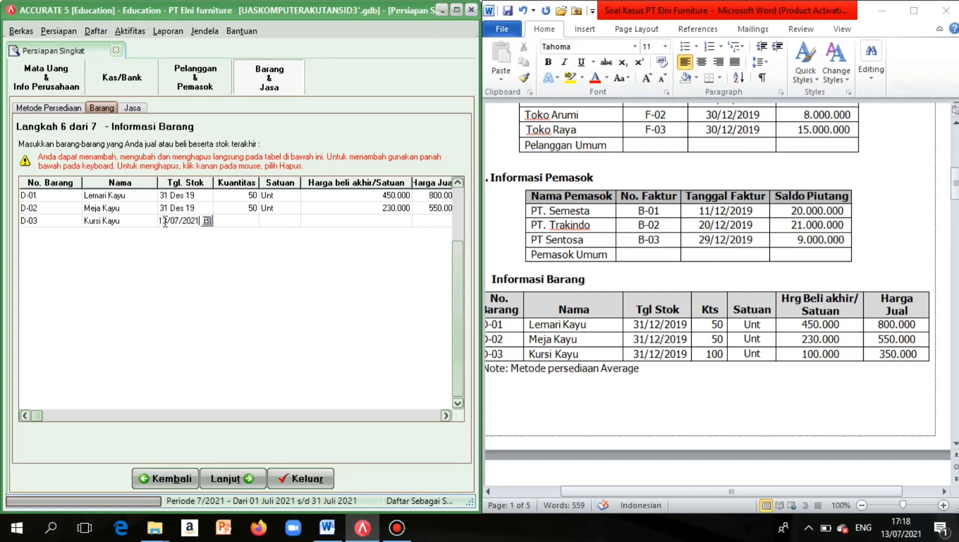
left_click_drag(165, 221, 214, 229)
type("1")
type("31")
type("/12/2019")
Set Kursi Kayu's quantity to 100 in unit Unt.
left_click(253, 228)
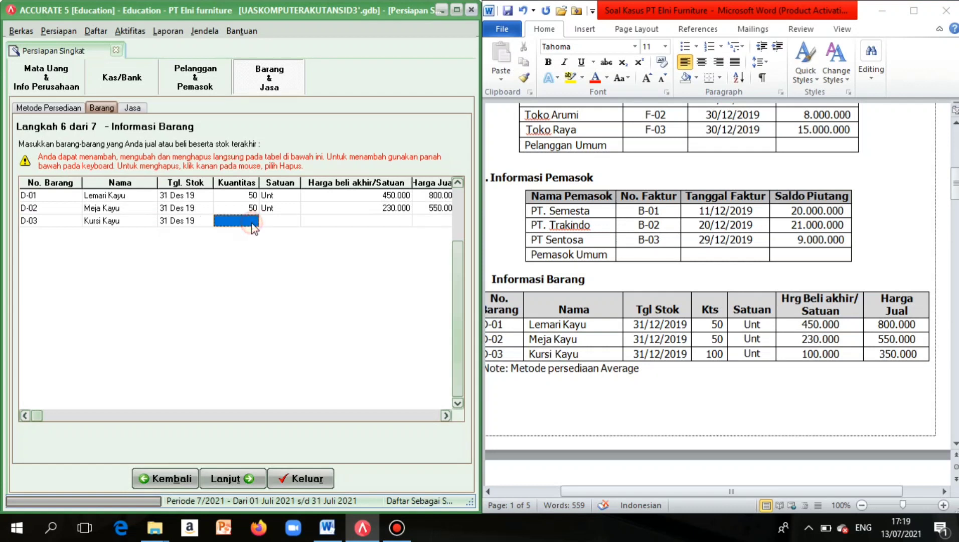
type("100")
key("Tab")
key("Caps_Lock")
type("Unt")
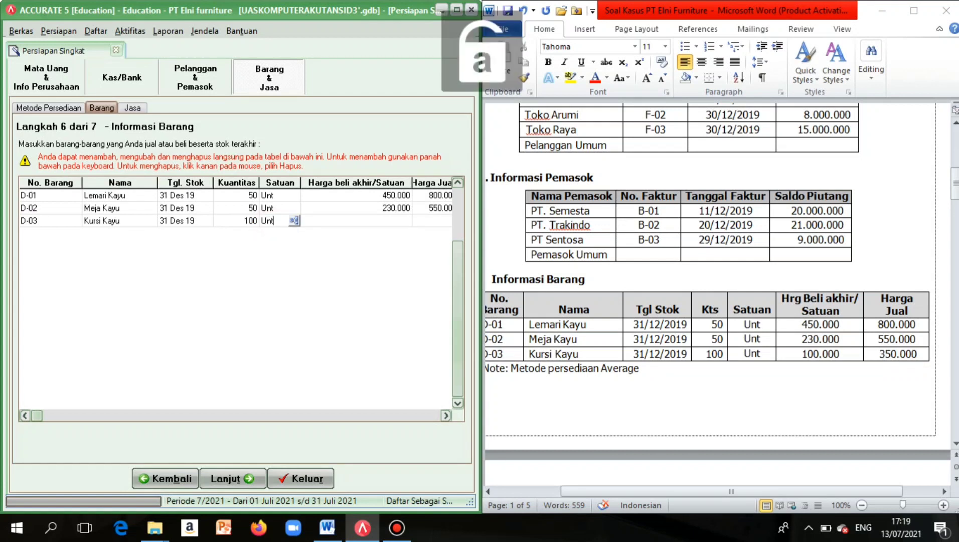
key("Tab")
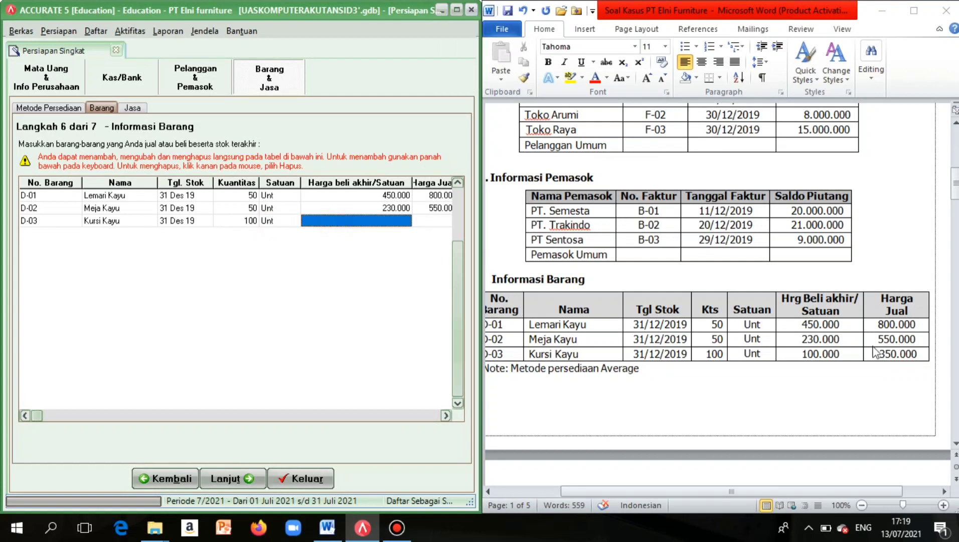
Enter Kursi Kayu's purchase price 100.000 and selling price 350.000.
left_click(398, 220)
type("1")
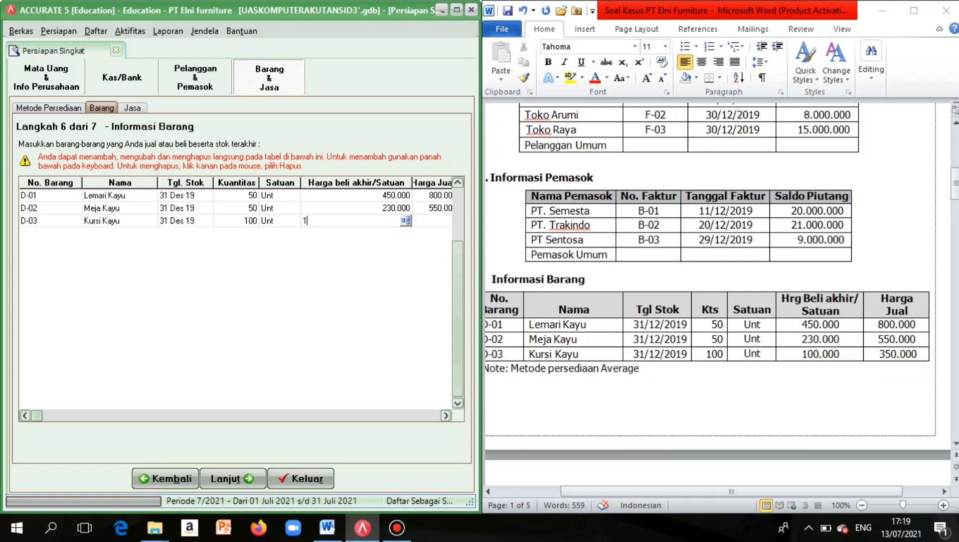
type("00000")
key("Tab")
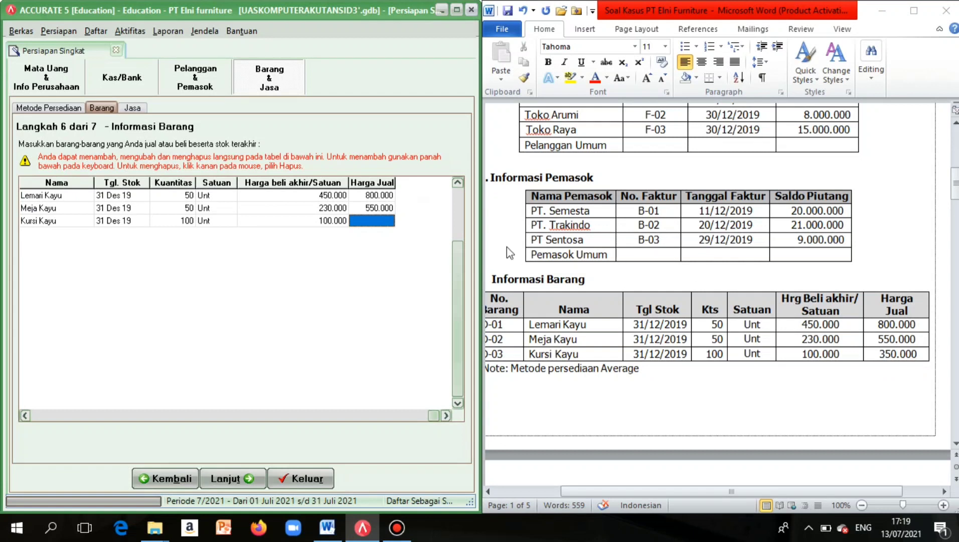
left_click(370, 221)
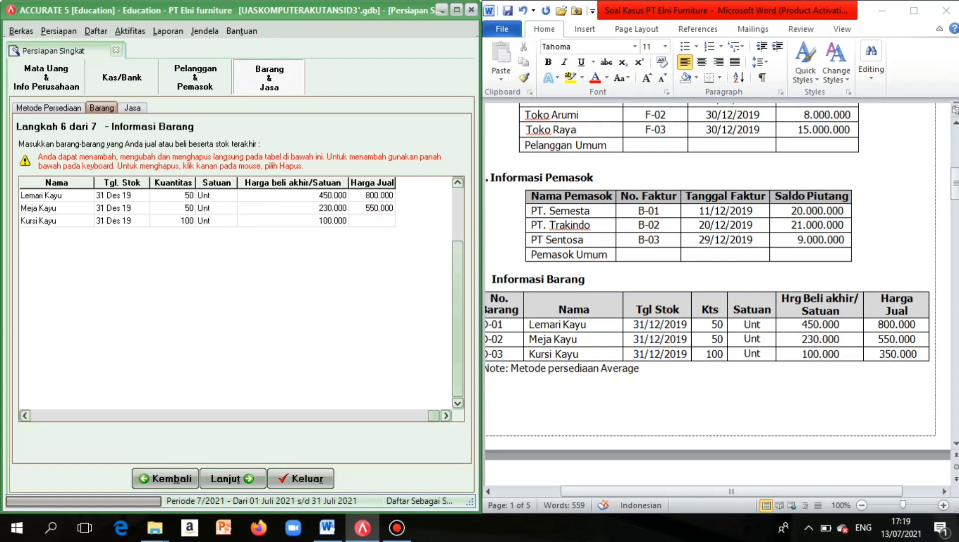
type("350000")
left_click(296, 220)
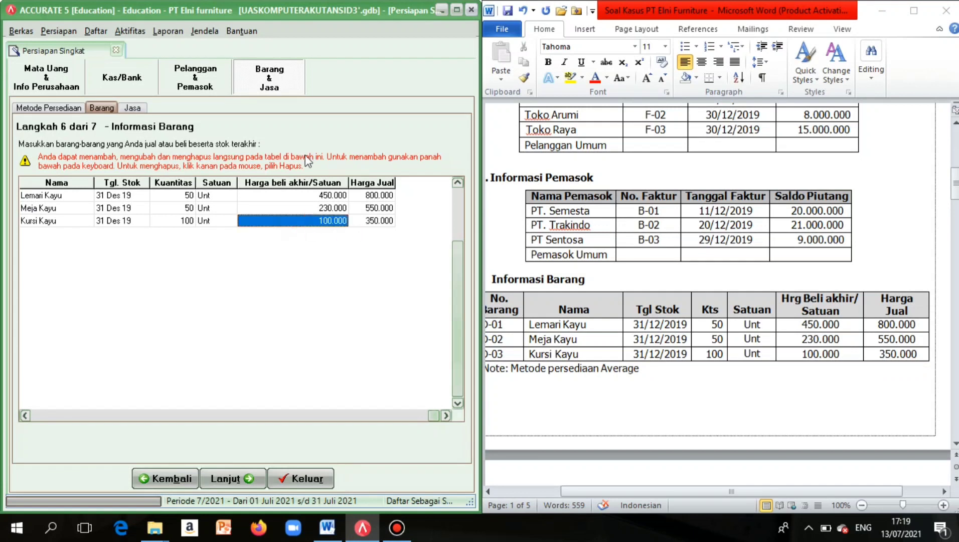
Move on to the services step and set up service code J-01.
left_click(229, 479)
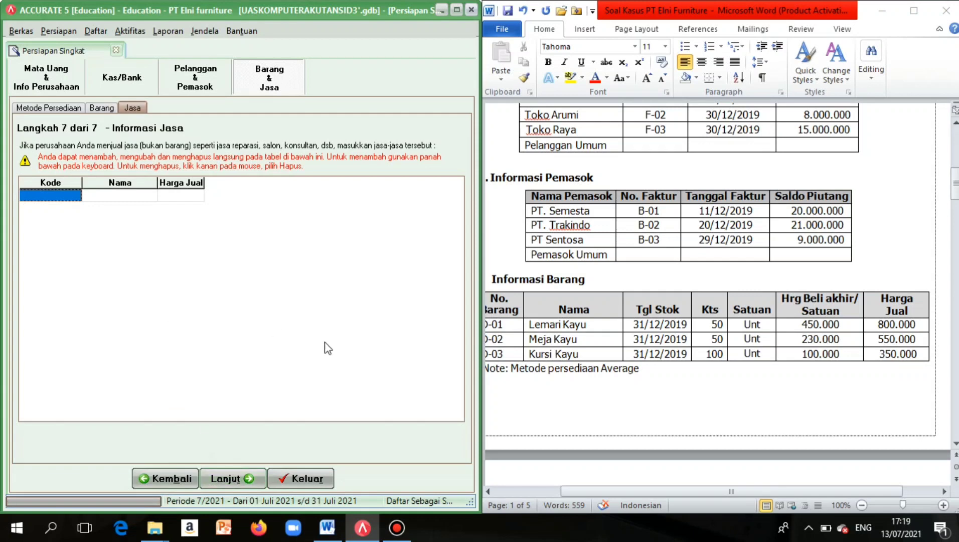
scroll(739, 329, "down", 10)
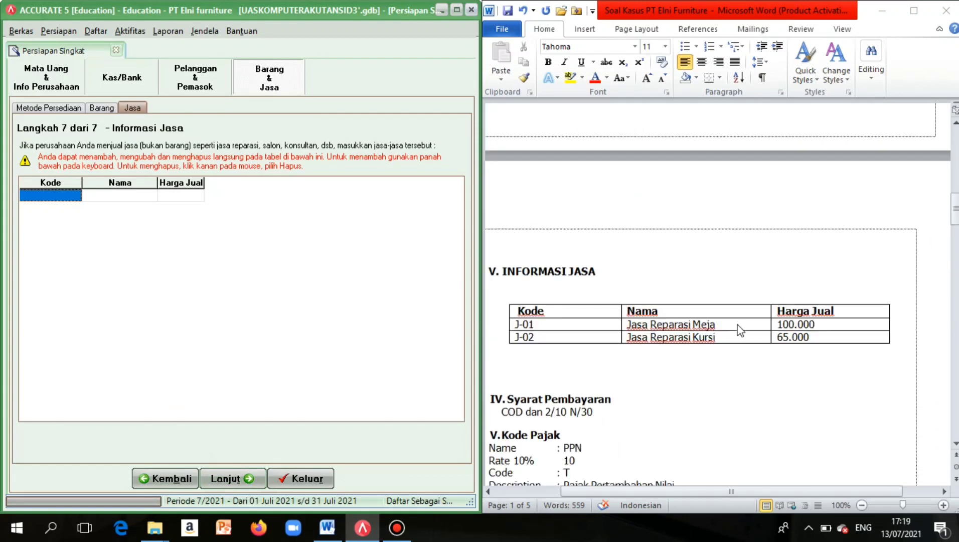
scroll(739, 328, "left", 2)
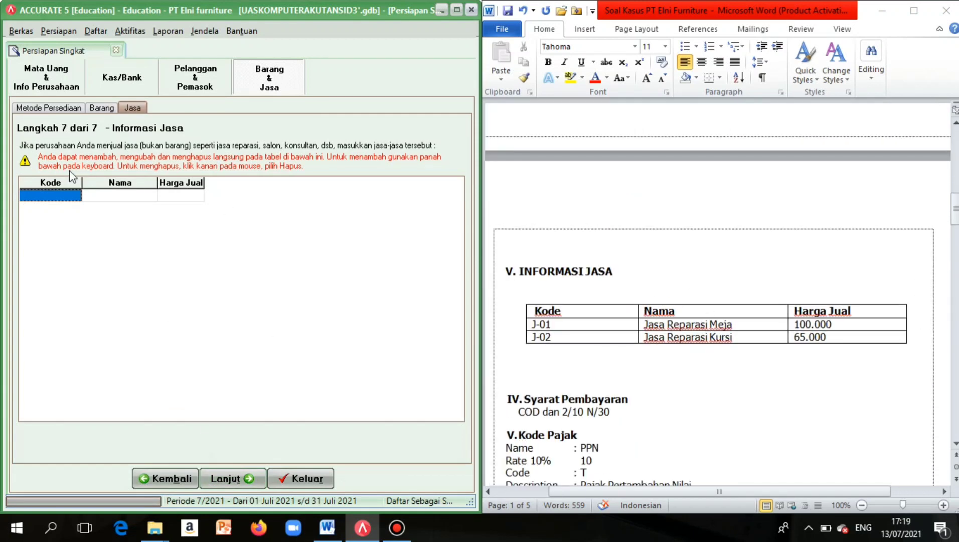
left_click(61, 195)
key("Caps_Lock")
type("K")
key("Caps_Lock")
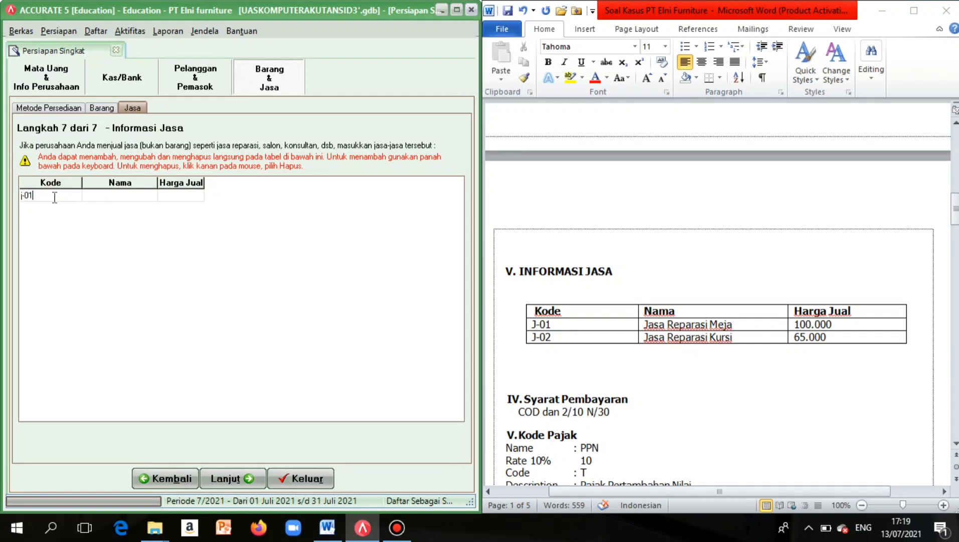
left_click(26, 196)
key("Caps_Lock")
Name service J-01 'Jasa Reparasi Meja'.
left_click(98, 199)
left_click(97, 199)
key("Caps_Lock")
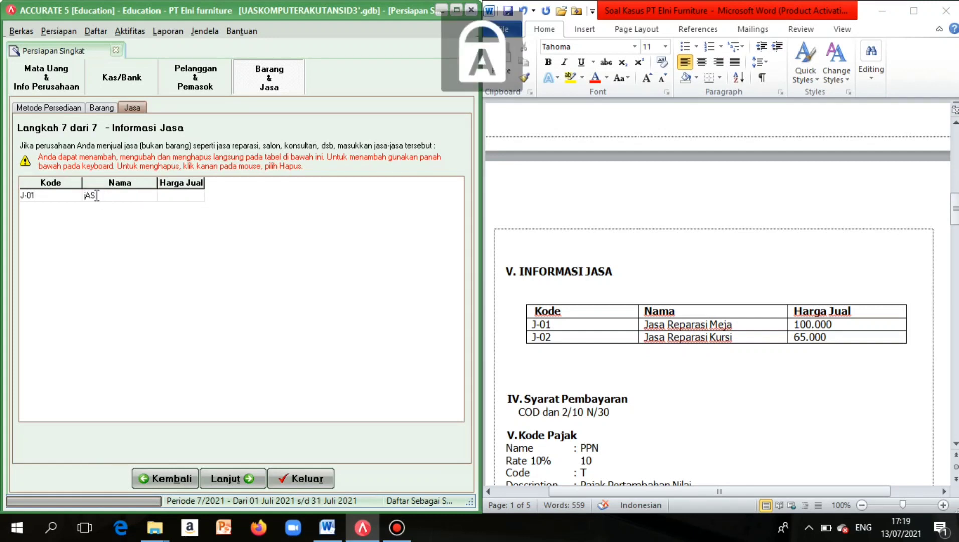
type("jAS")
key("BackSpace")
key("BackSpace")
key("BackSpace")
key("Caps_Lock")
type("J")
key("Caps_Lock")
type("asa Re")
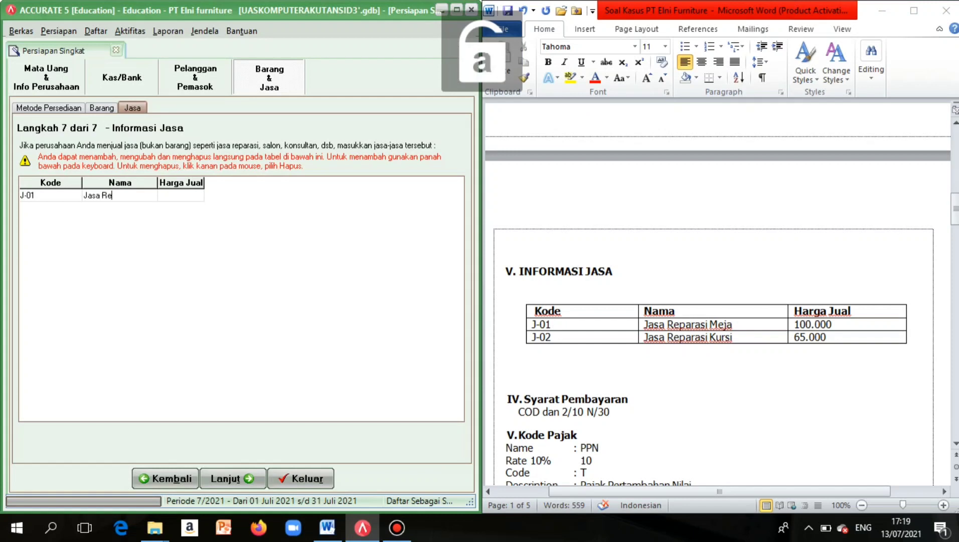
type("parasi")
key("Caps_Lock")
type("M")
key("Caps_Lock")
type("eja")
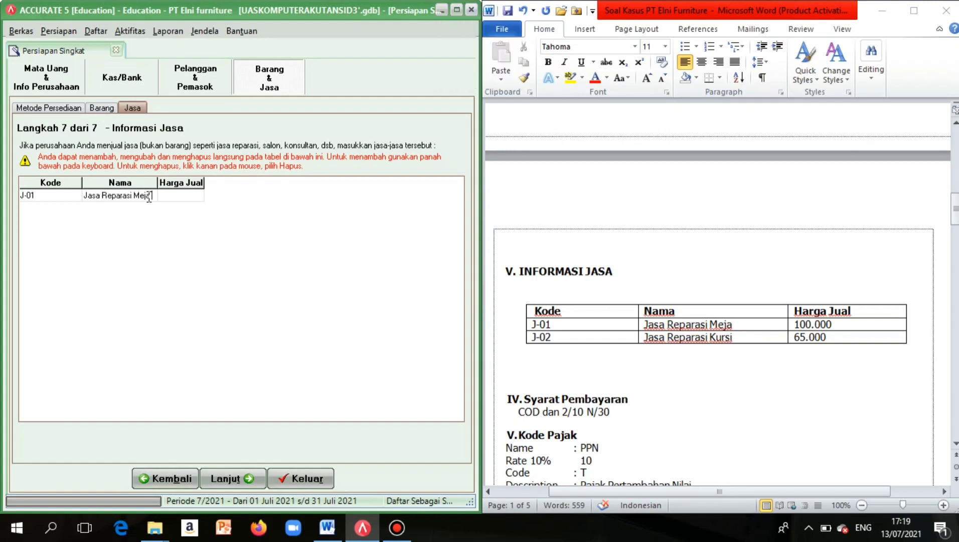
Price J-01 at 100.000 and add a new row J-02.
left_click(163, 196)
type("10000")
right_click(113, 251)
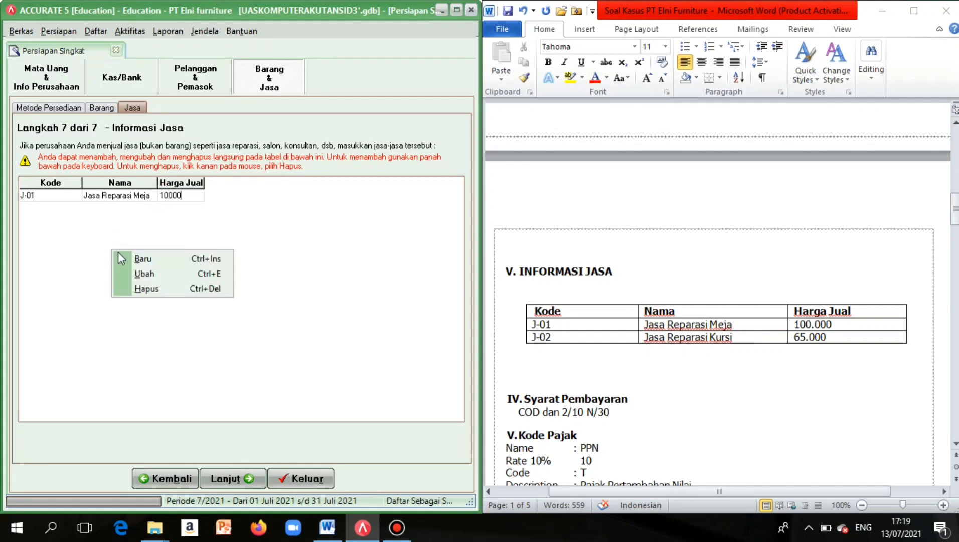
left_click(185, 199)
left_click(186, 200)
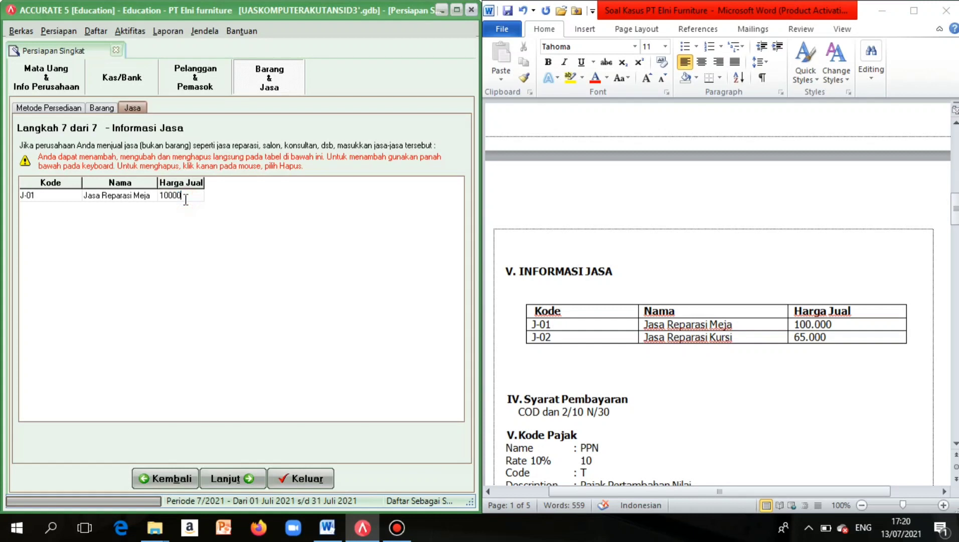
type("0")
right_click(179, 240)
left_click(211, 249)
Name service J-02 'Jasa Reparasi Kursi'.
left_click(99, 210)
left_click(100, 210)
key("Caps_Lock")
type("J")
key("Caps_Lock")
type("a")
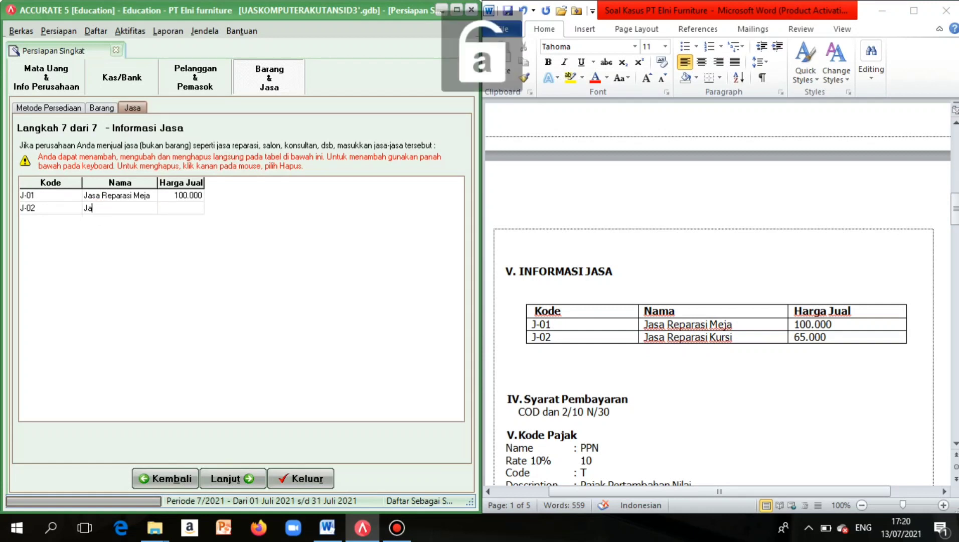
type("sa")
key("Caps_Lock")
type("R")
key("Caps_Lock")
type("eparasi")
key("Caps_Lock")
type("Kursi")
key("Caps_Lock")
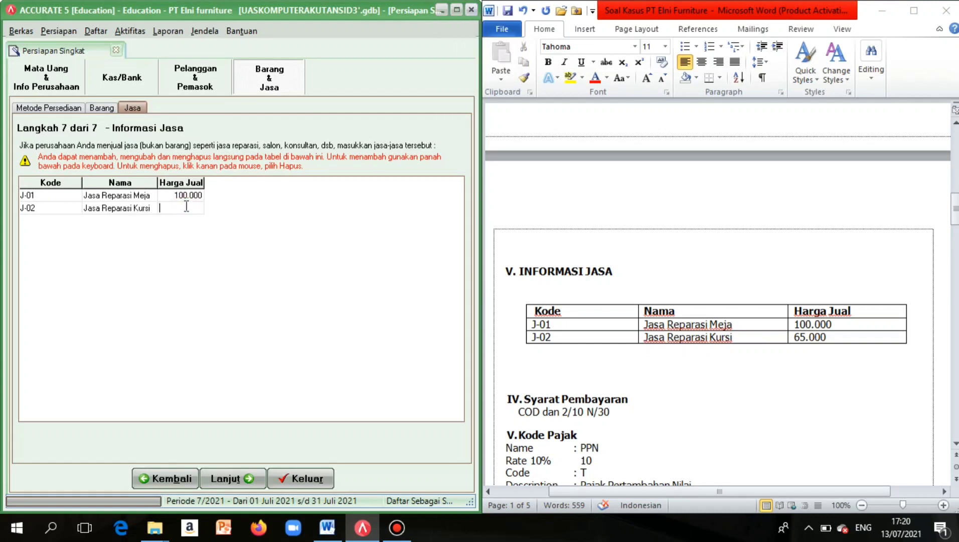
Price J-02 at 65.000 and continue to the Selamat summary page.
type("65.000")
left_click(74, 195)
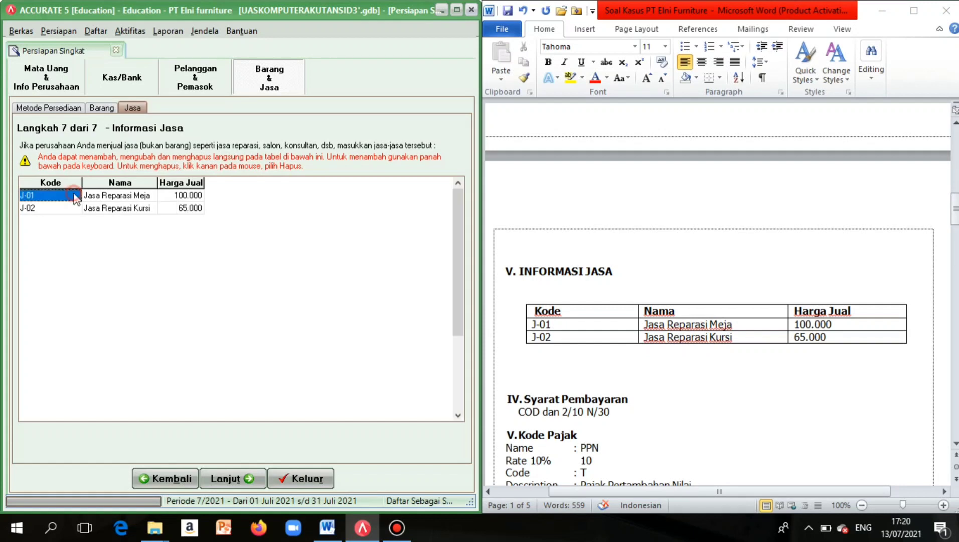
left_click(243, 472)
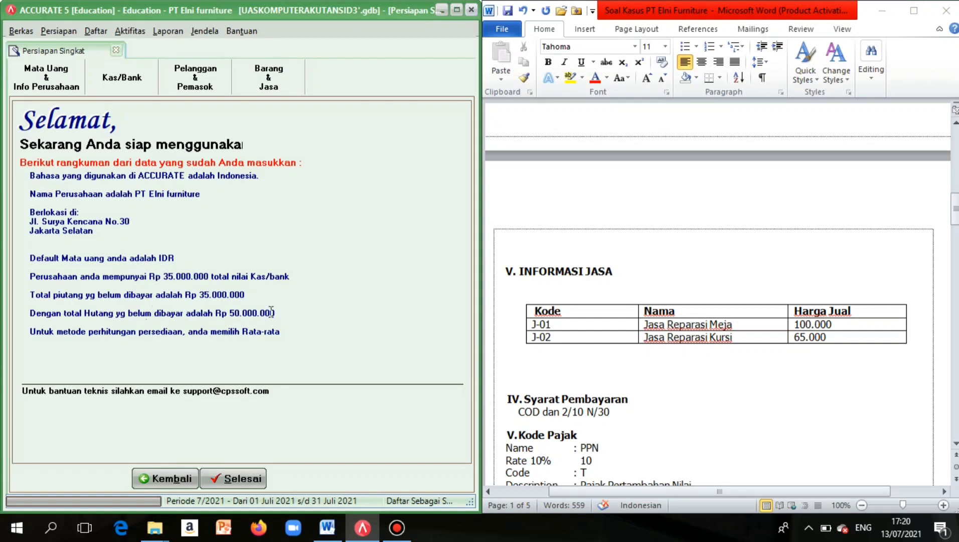
Finish the PT Elni furniture quick setup and widen the ACCURATE window.
left_click(241, 479)
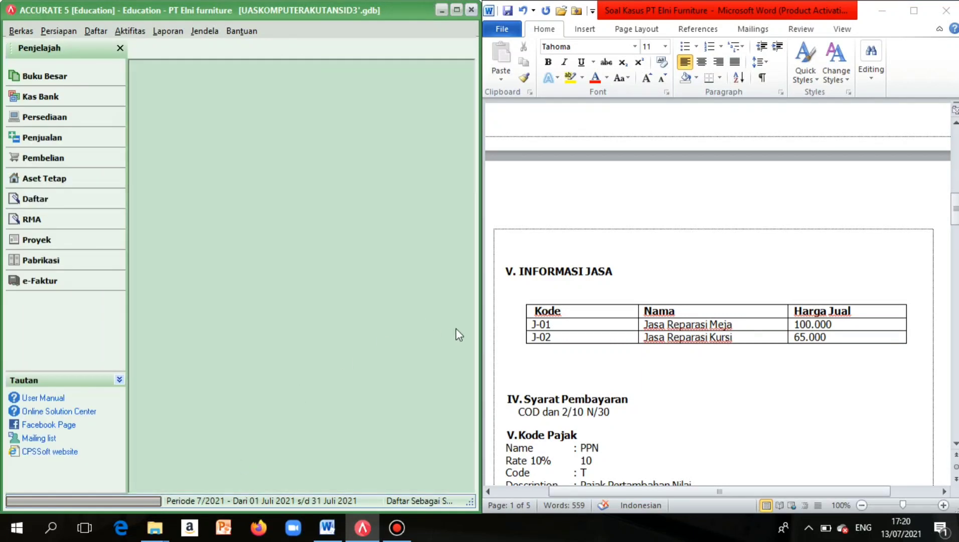
left_click_drag(480, 329, 630, 331)
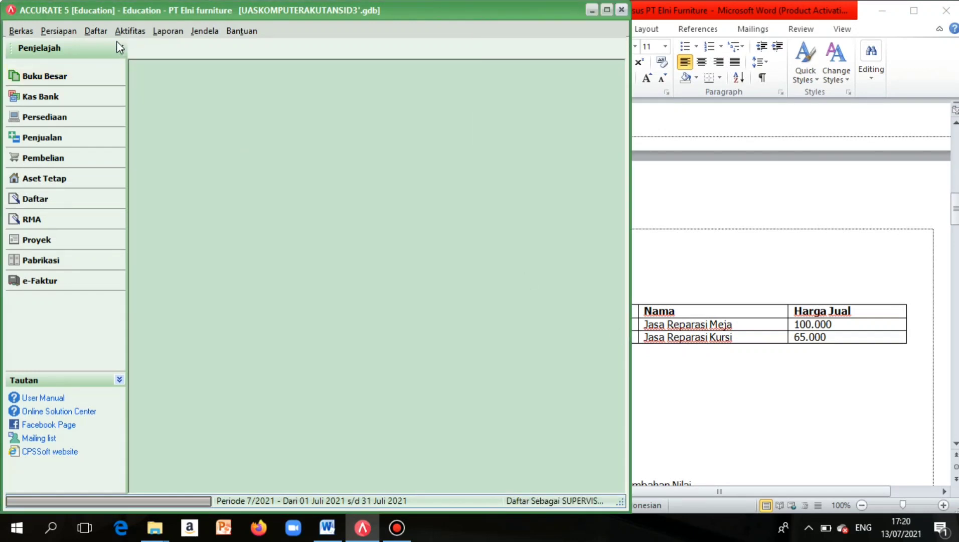
left_click(95, 27)
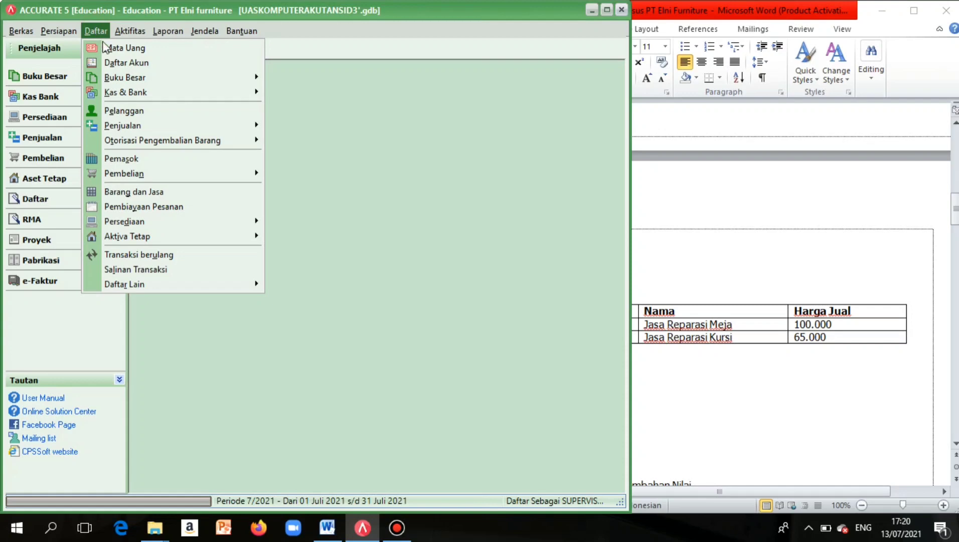
Review the chart of accounts with full balances, then the customer list.
left_click(108, 63)
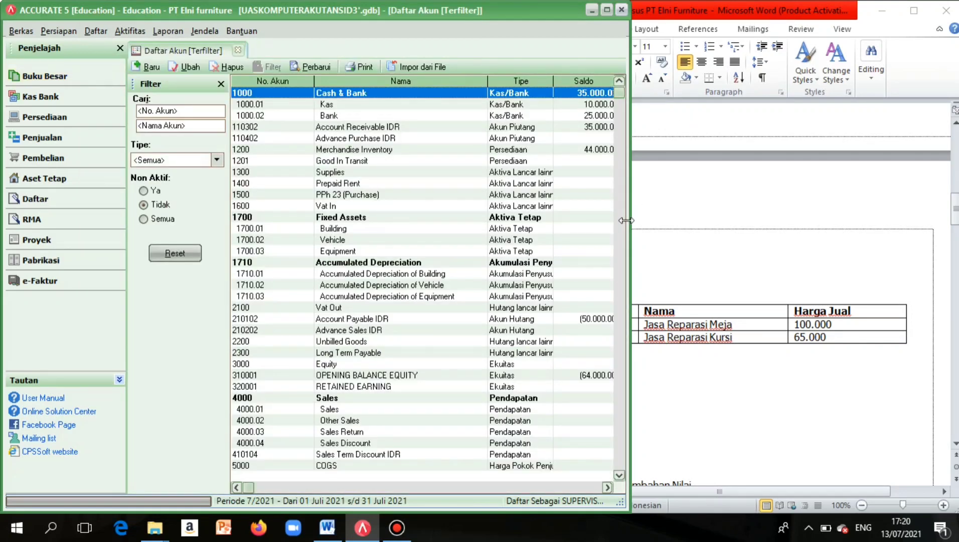
left_click_drag(629, 225, 733, 225)
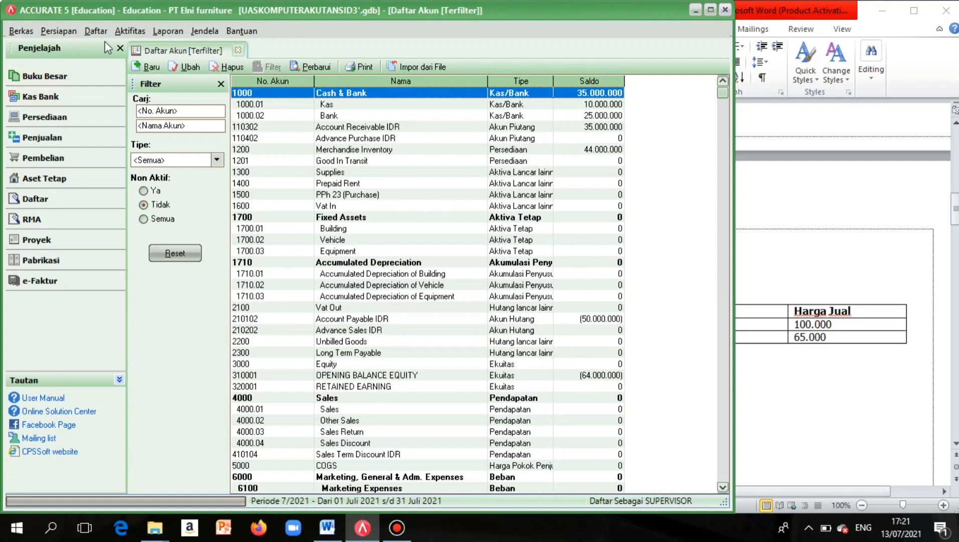
left_click(95, 31)
left_click(121, 111)
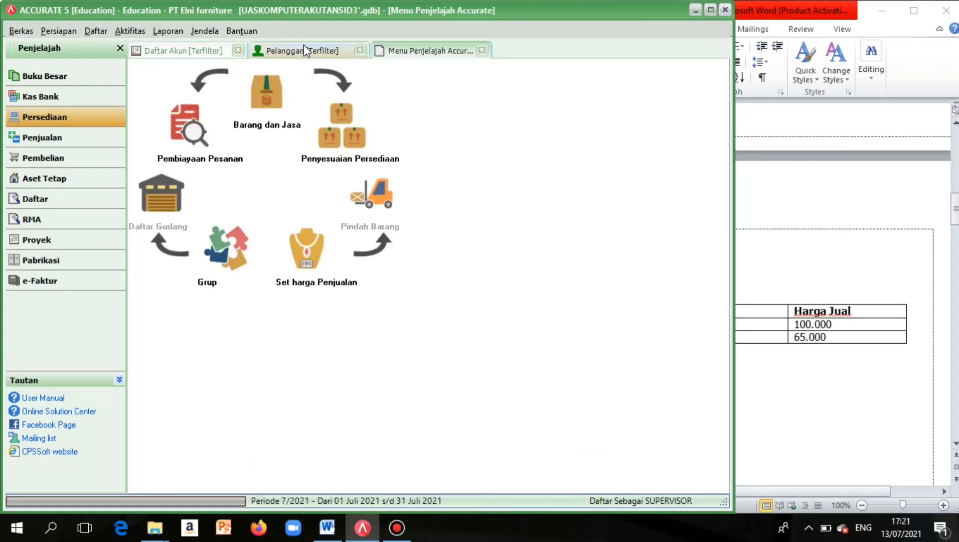
left_click(304, 46)
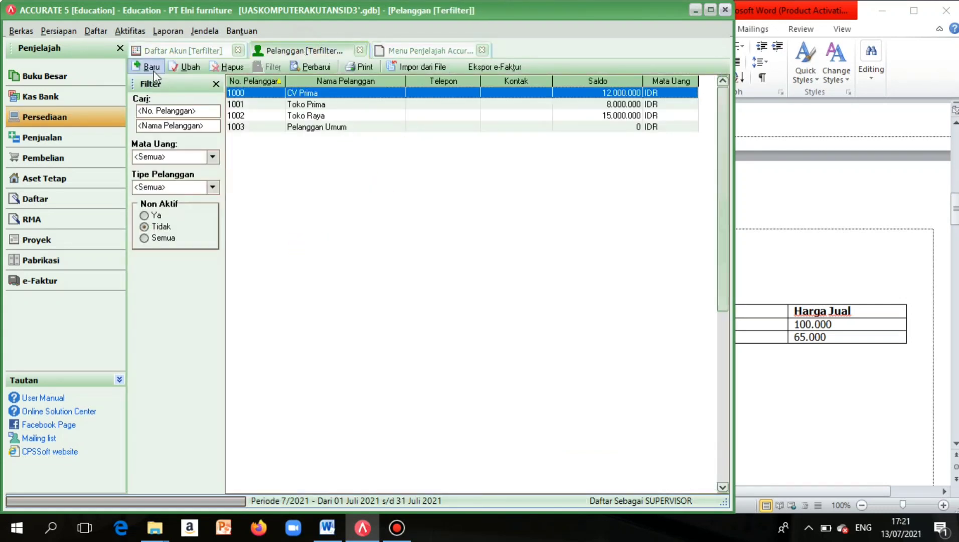
Review the three suppliers, then bring up the empty Kode Pajak list.
left_click(95, 31)
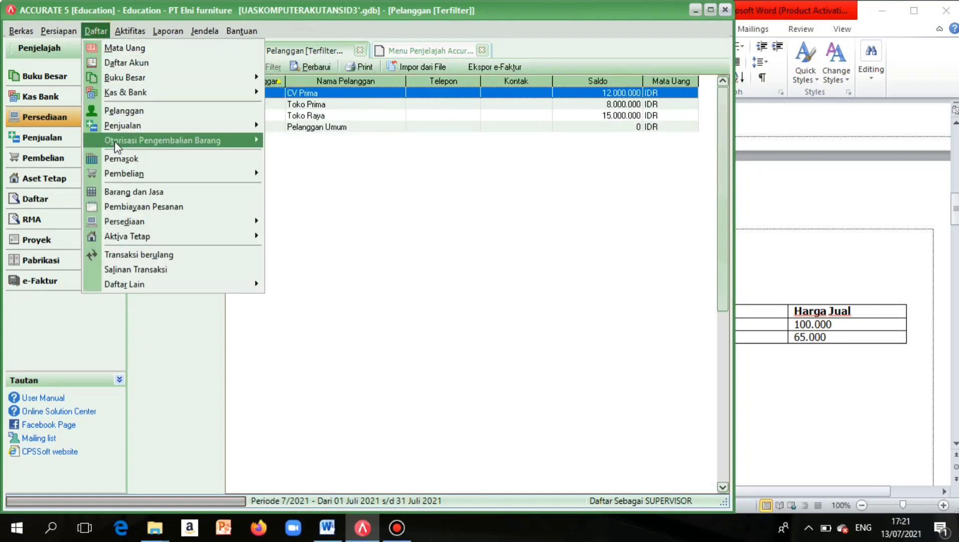
left_click(121, 159)
left_click(116, 160)
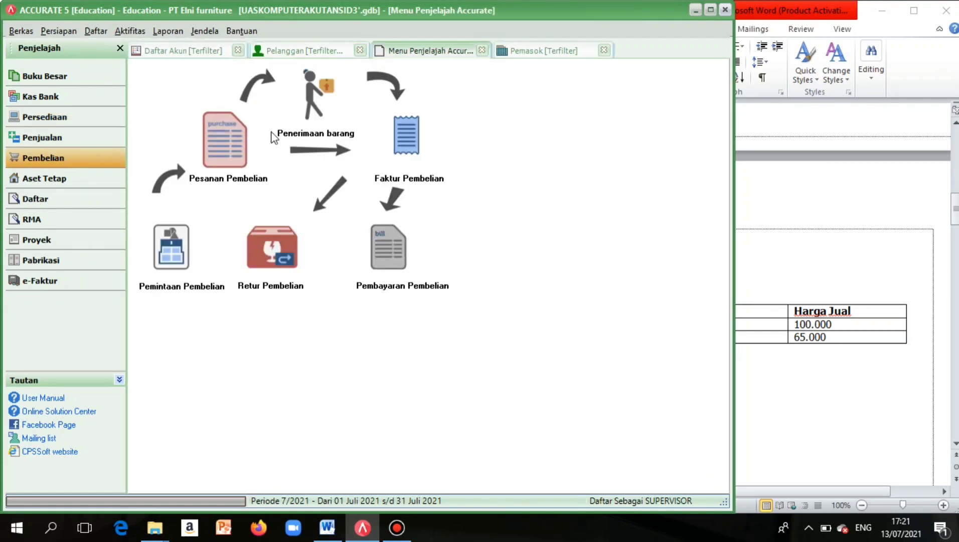
left_click(500, 50)
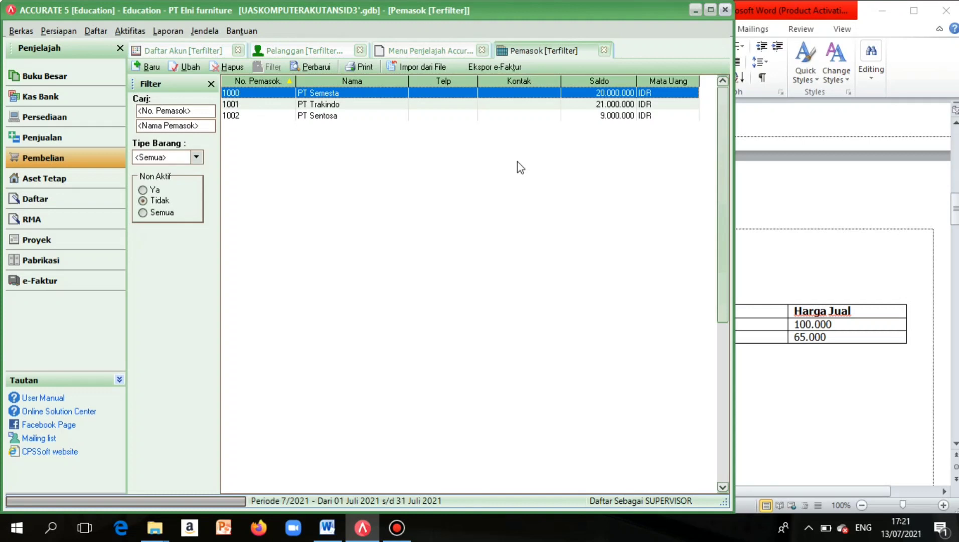
left_click(105, 31)
mouse_move(214, 285)
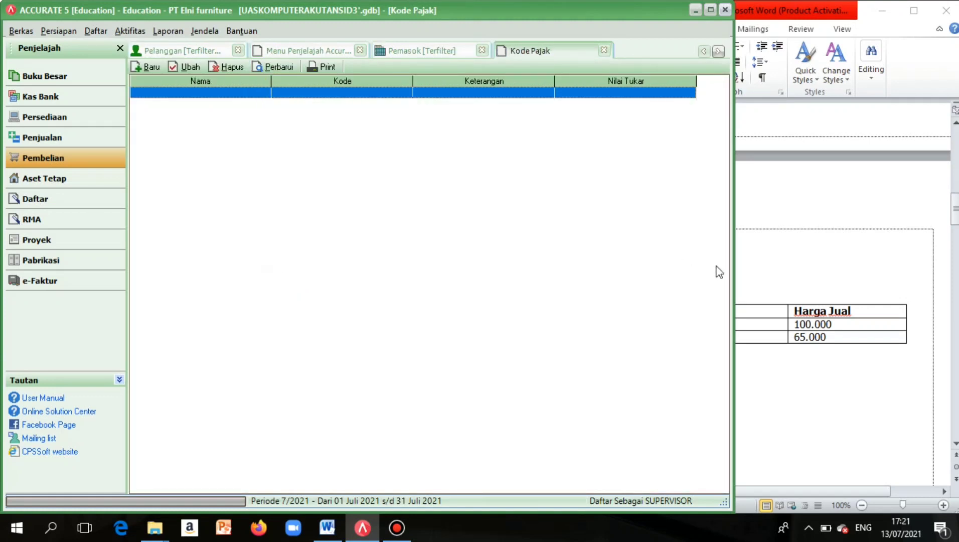
Start tax code PPN at 10%, code T, described 'Pajak Pertambahan Nilai'.
left_click_drag(731, 286, 582, 319)
scroll(682, 346, "down", 5)
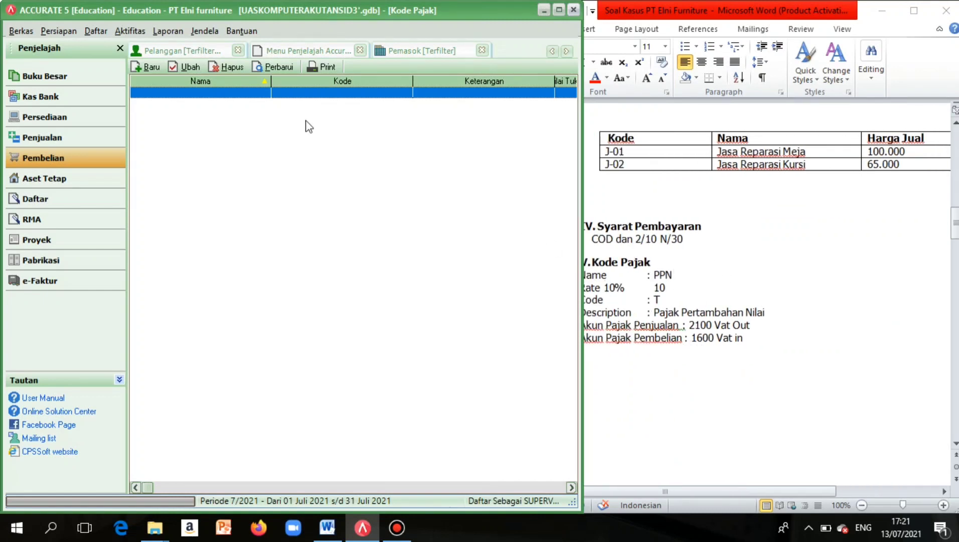
double_click(246, 96)
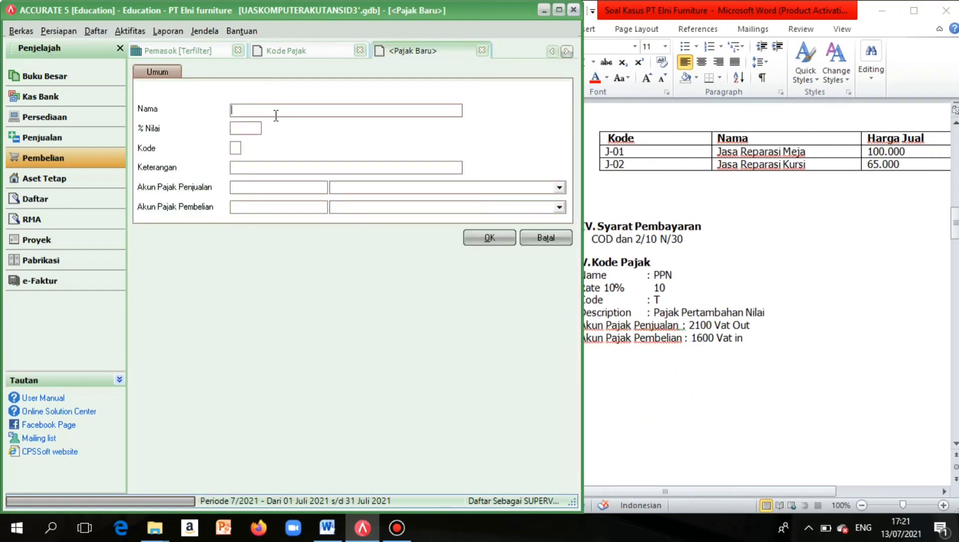
key("Caps_Lock")
type("PP")
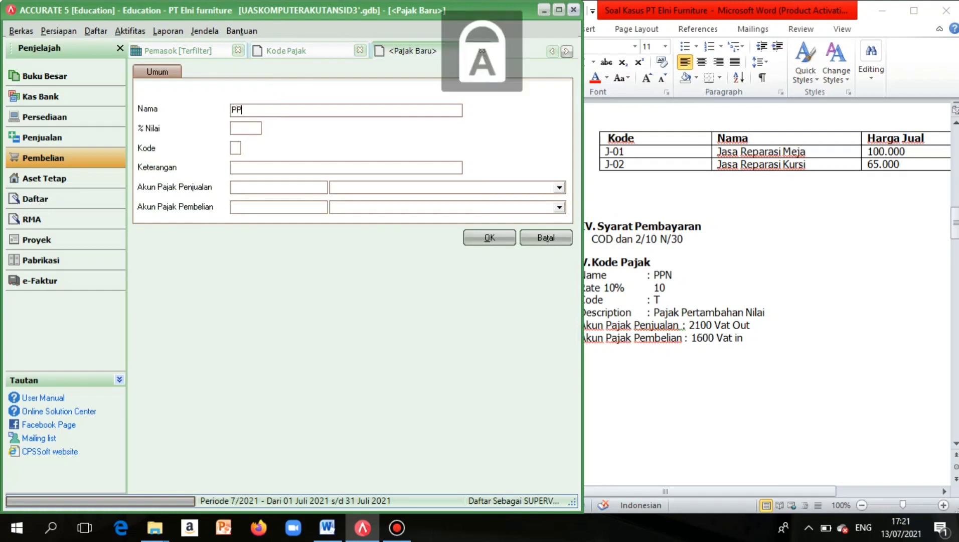
type("N")
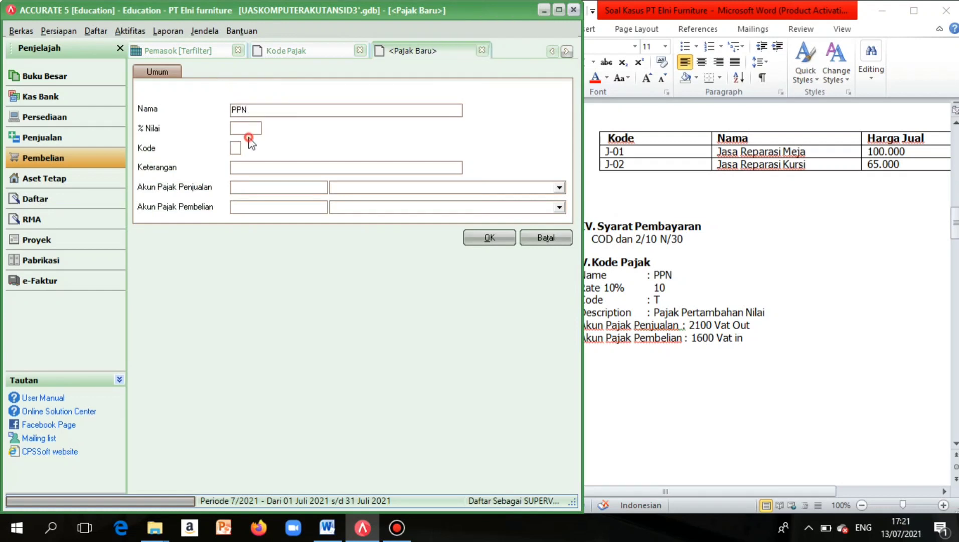
left_click(249, 133)
type("10")
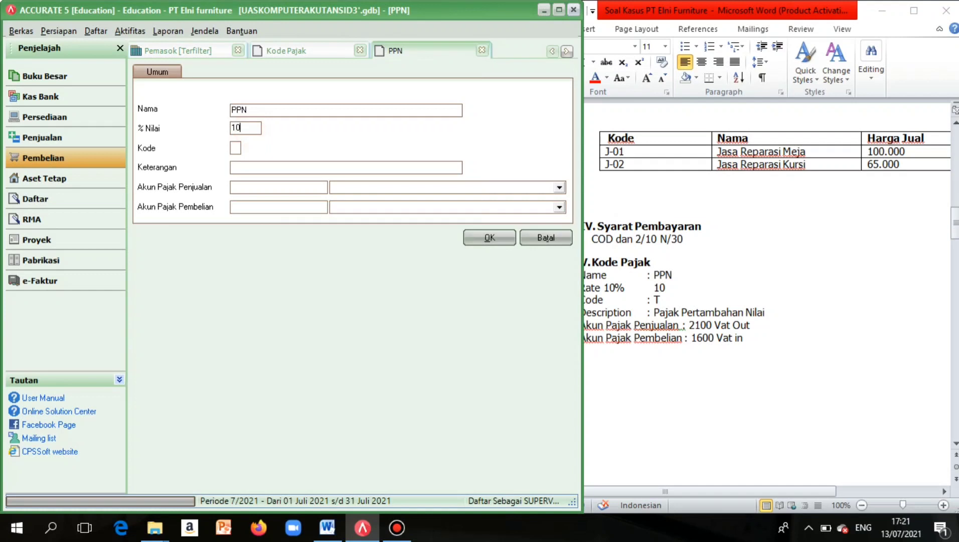
left_click(240, 146)
key("Caps_Lock")
type("p")
key("Caps_Lock")
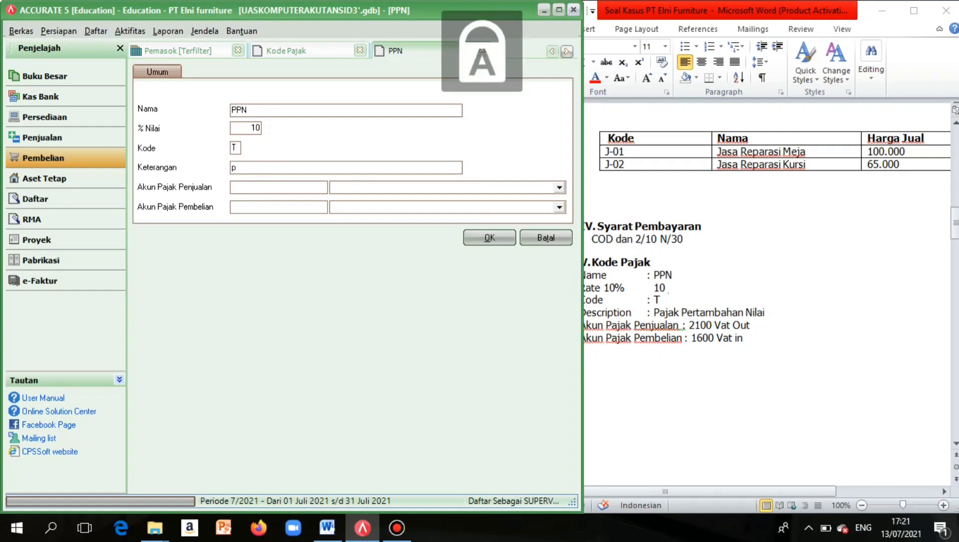
key("Caps_Lock")
key("Caps_Lock")
key("Caps_Lock")
type("ajak")
key("Caps_Lock")
type("P")
key("Caps_Lock")
type("ert")
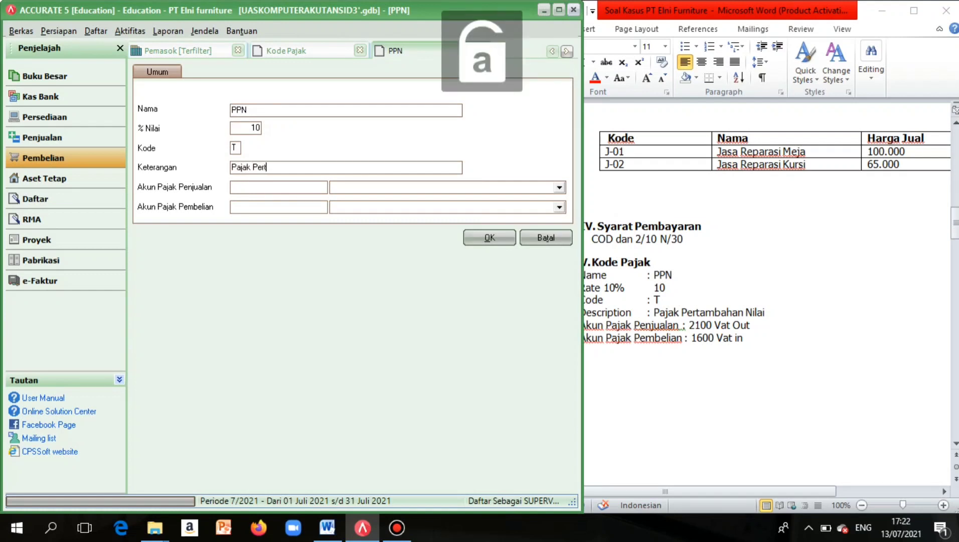
type("ambahan")
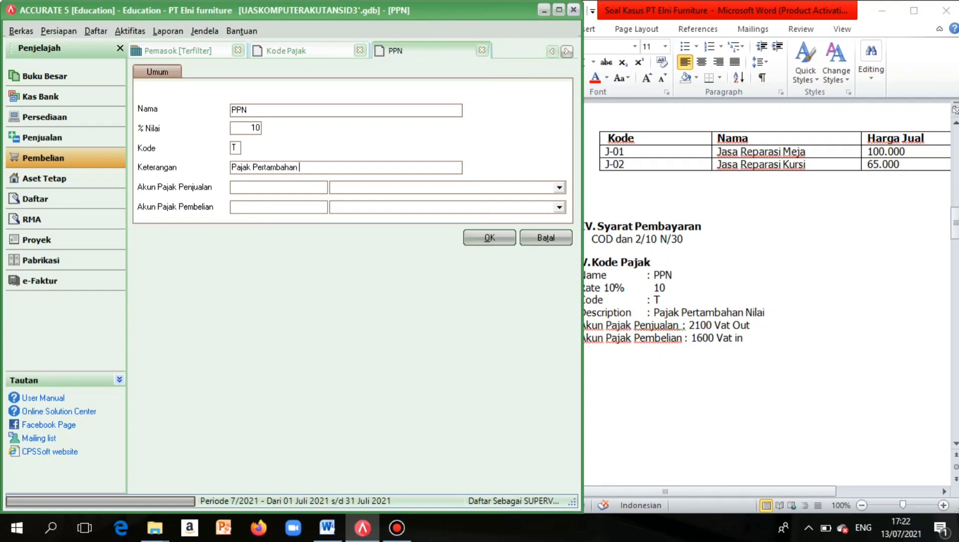
key("Caps_Lock")
type("N")
key("Caps_Lock")
type("ilai")
Assign sales account 2100 Vat Out and purchase account 1600 Vat In, and save PPN.
left_click(261, 188)
left_click(359, 188)
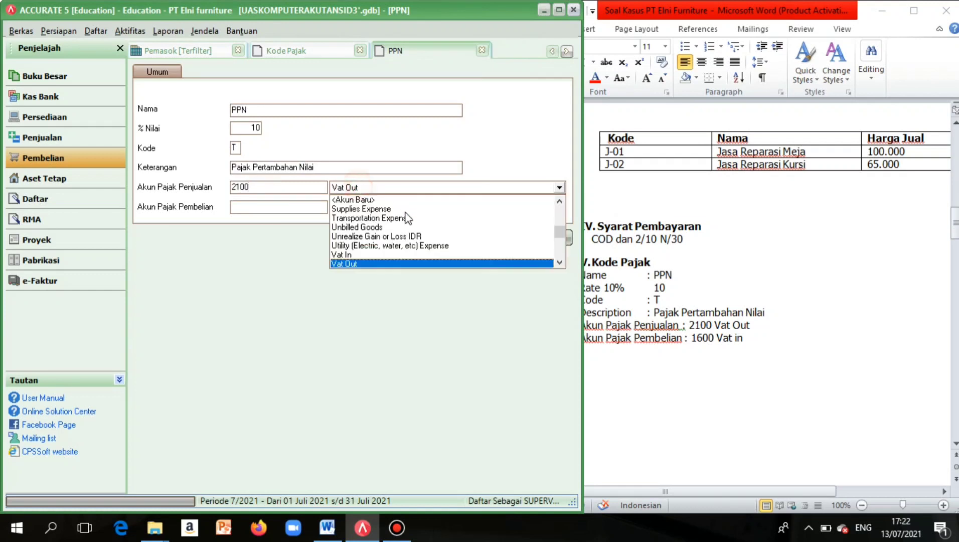
left_click(375, 264)
left_click(319, 210)
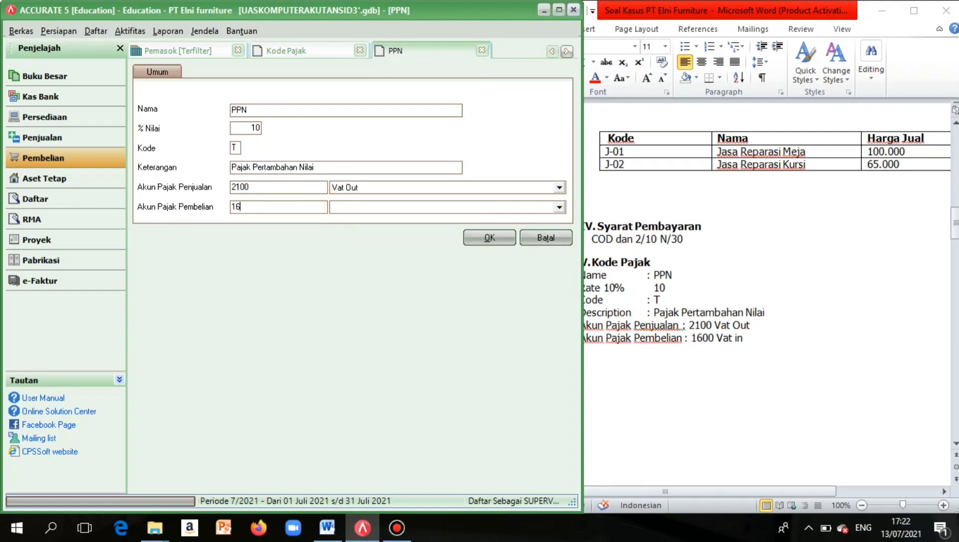
type("1600")
left_click(559, 206)
left_click(385, 284)
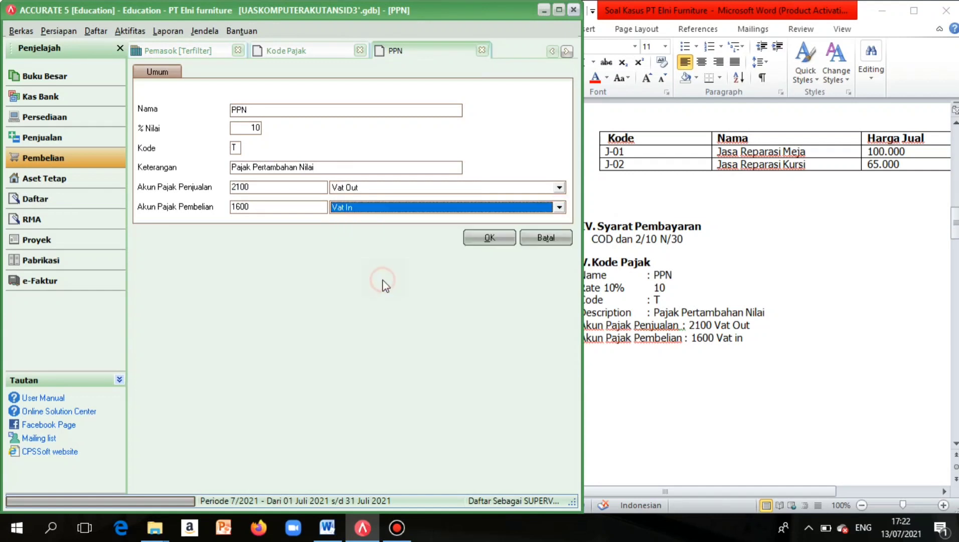
left_click(489, 240)
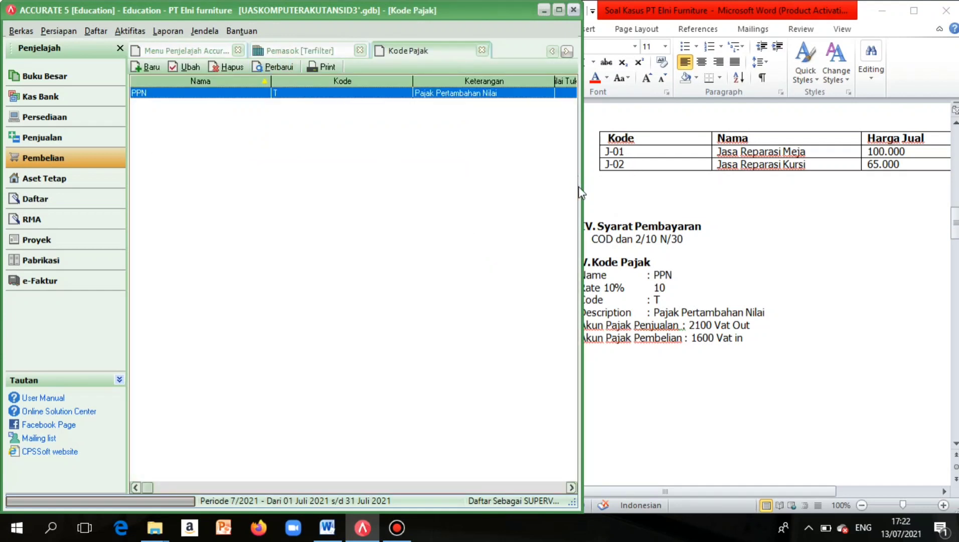
left_click_drag(579, 185, 615, 186)
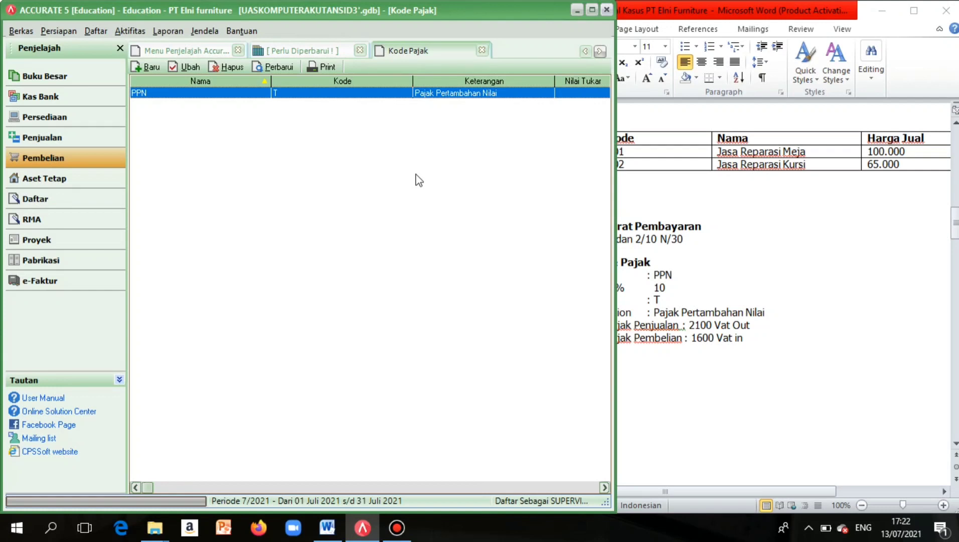
Set Pajak Pertambahan Nilai as first sales tax for CV Prima and Toko Prima.
left_click(98, 31)
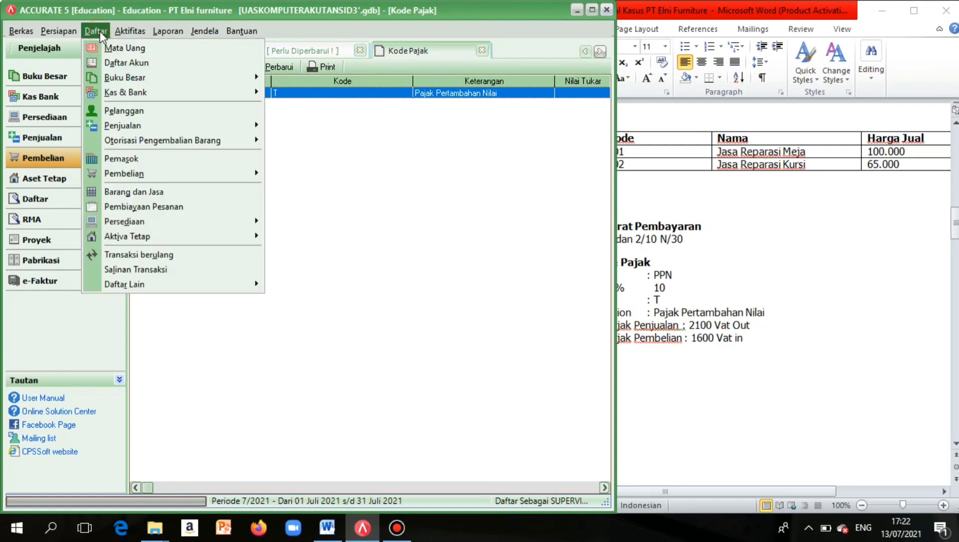
left_click(106, 111)
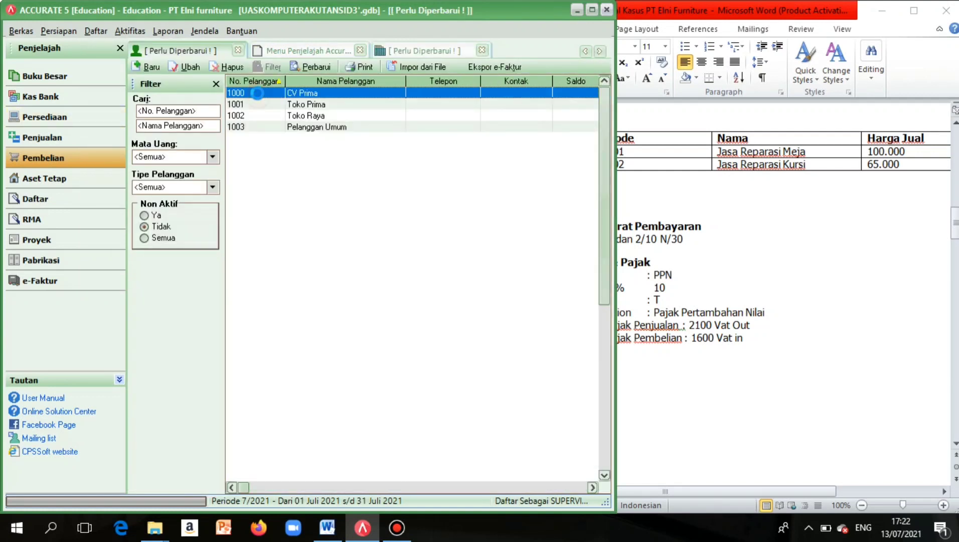
double_click(259, 95)
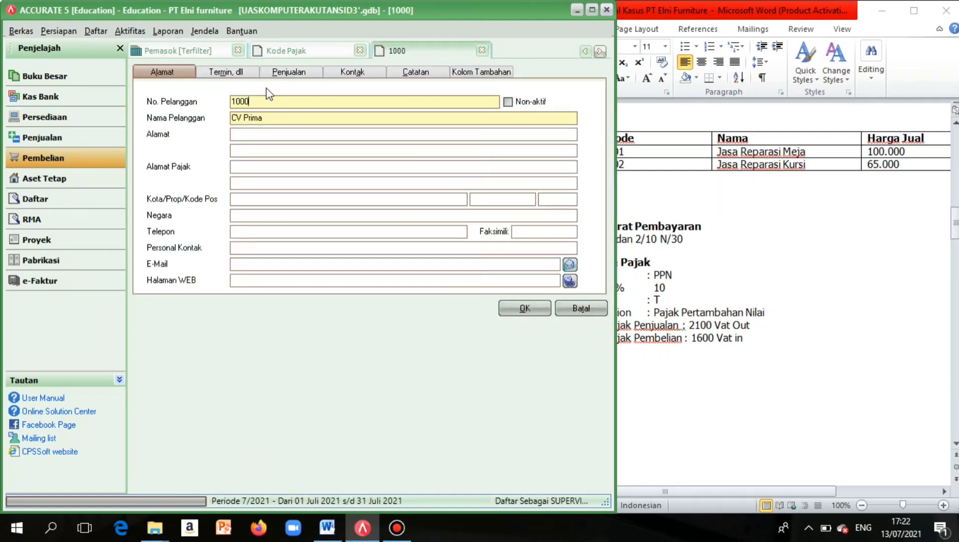
left_click(293, 75)
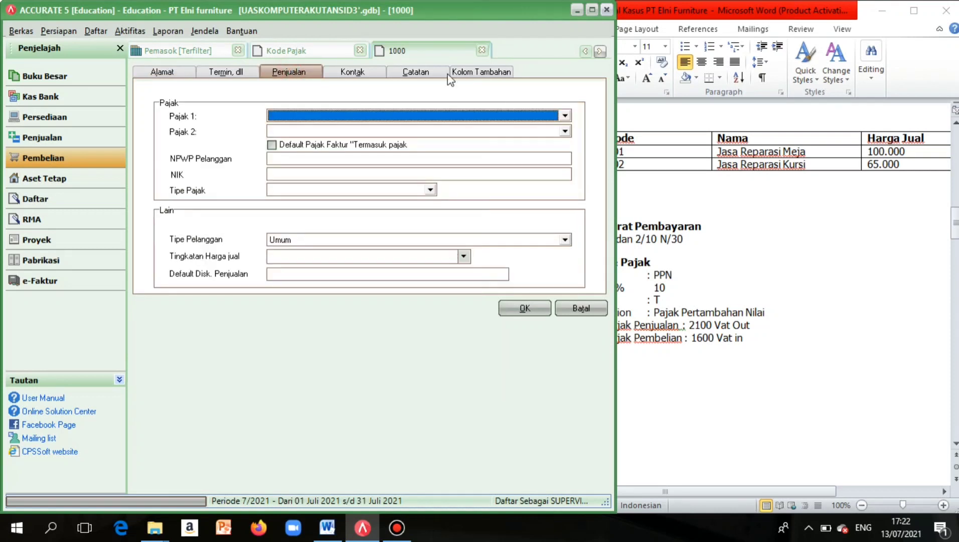
left_click(566, 116)
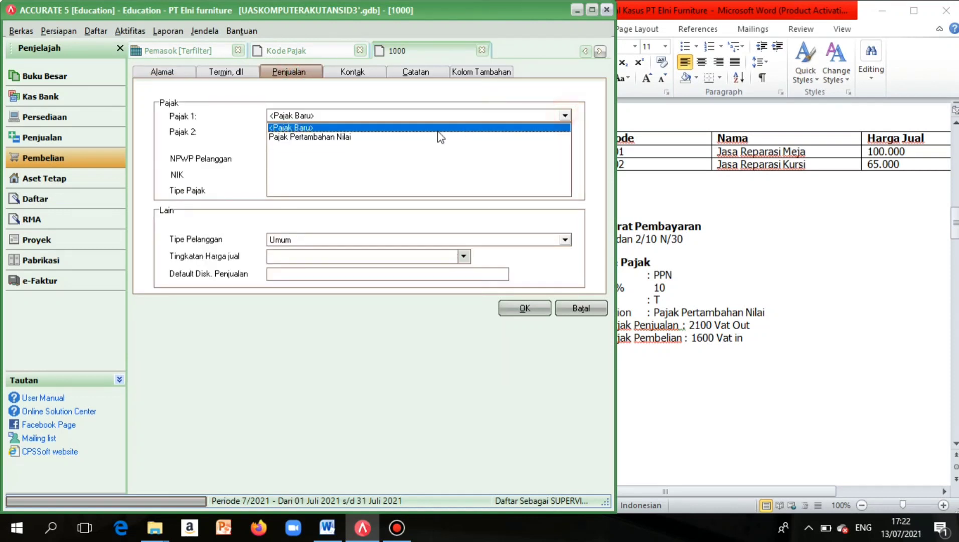
left_click(406, 139)
left_click(539, 307)
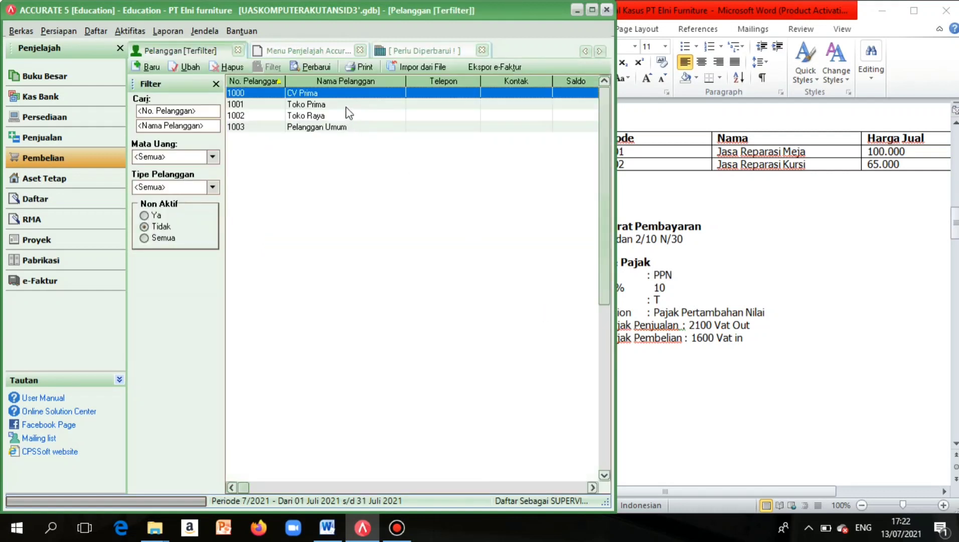
double_click(347, 106)
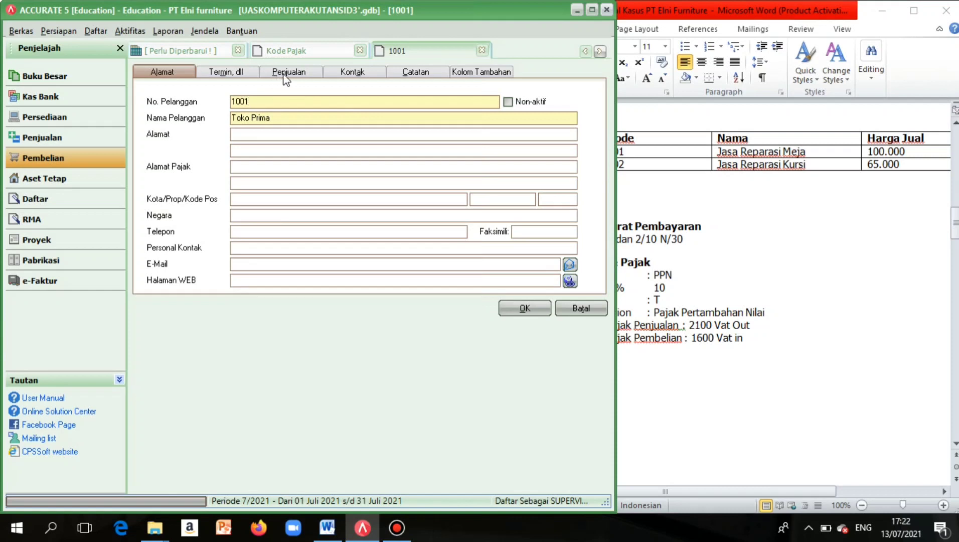
left_click(283, 75)
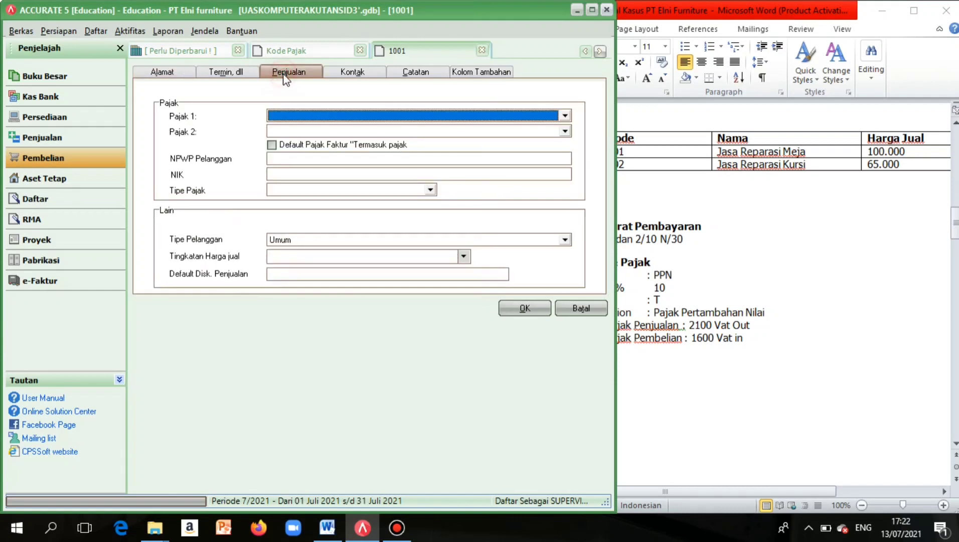
left_click(566, 115)
left_click(392, 138)
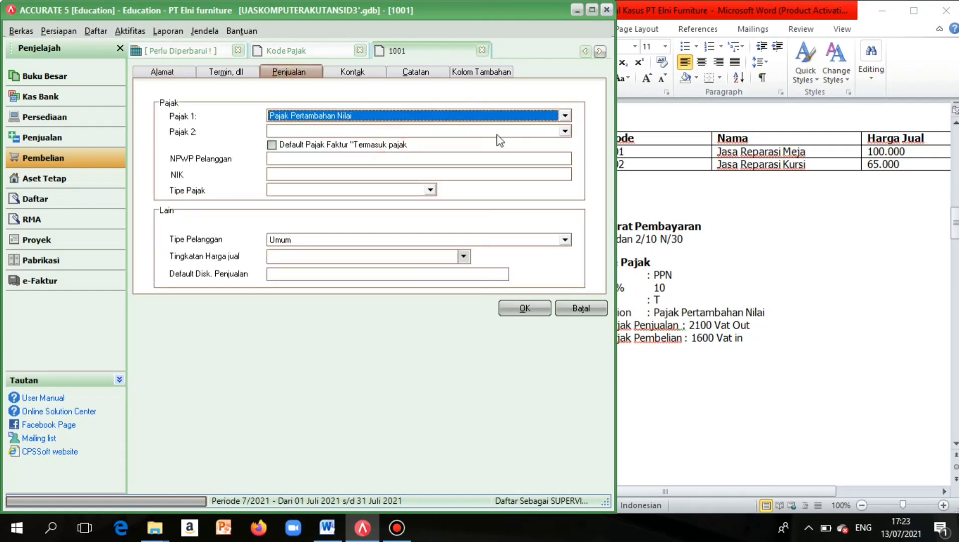
left_click(525, 309)
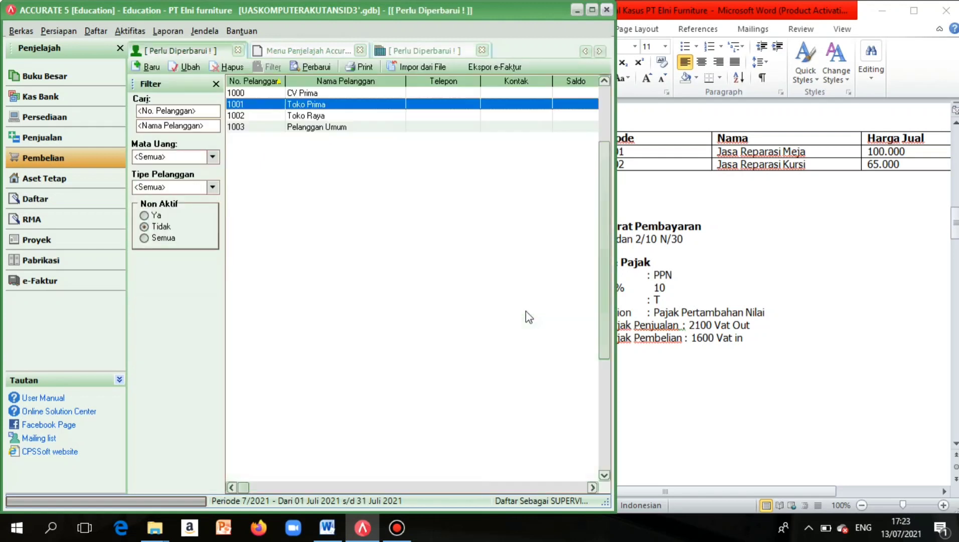
Set Pajak Pertambahan Nilai as first sales tax for Toko Raya and Pelanggan Umum.
double_click(322, 116)
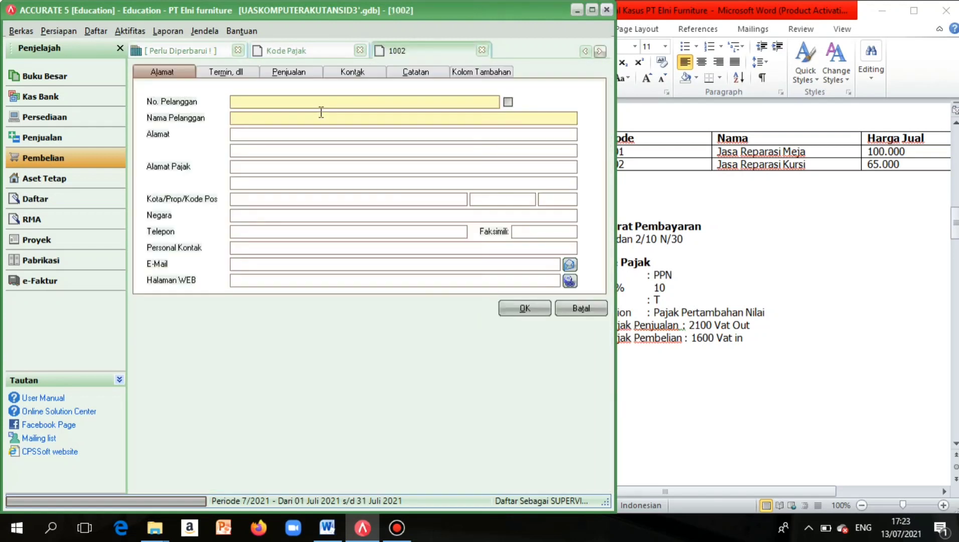
left_click(296, 75)
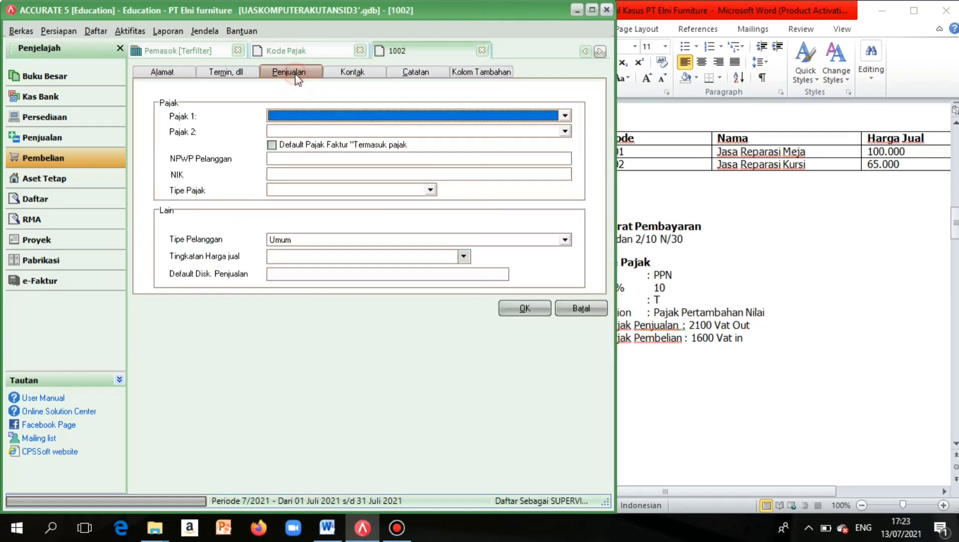
left_click(565, 117)
left_click(357, 142)
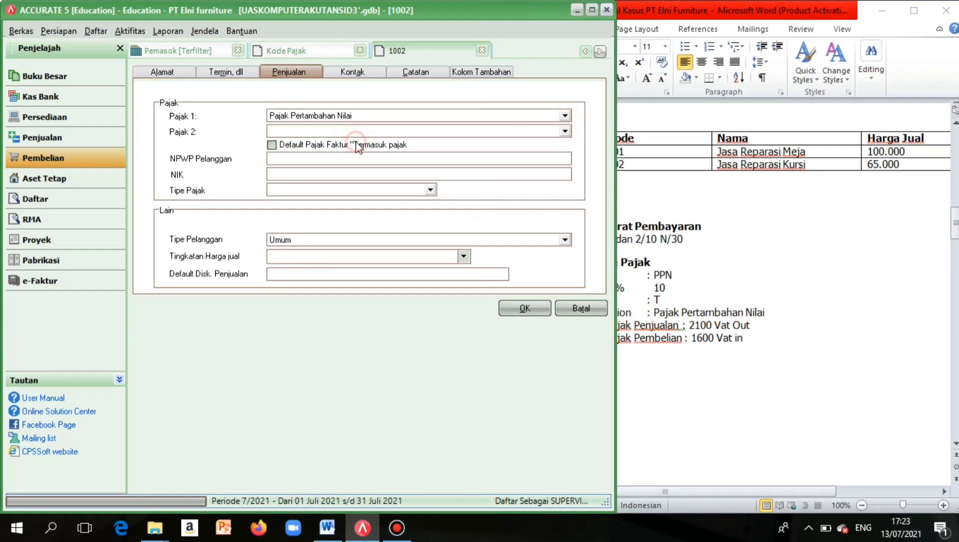
left_click(532, 309)
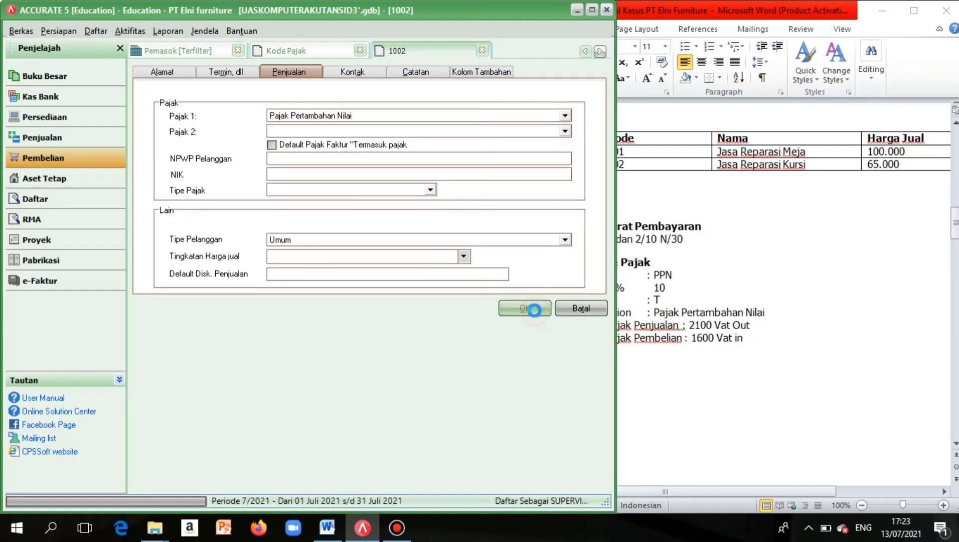
double_click(361, 131)
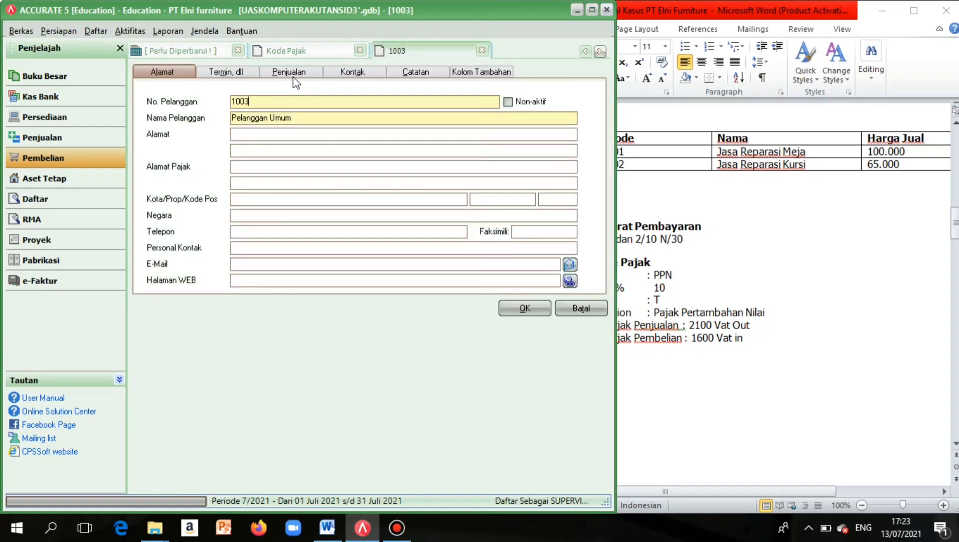
left_click(293, 76)
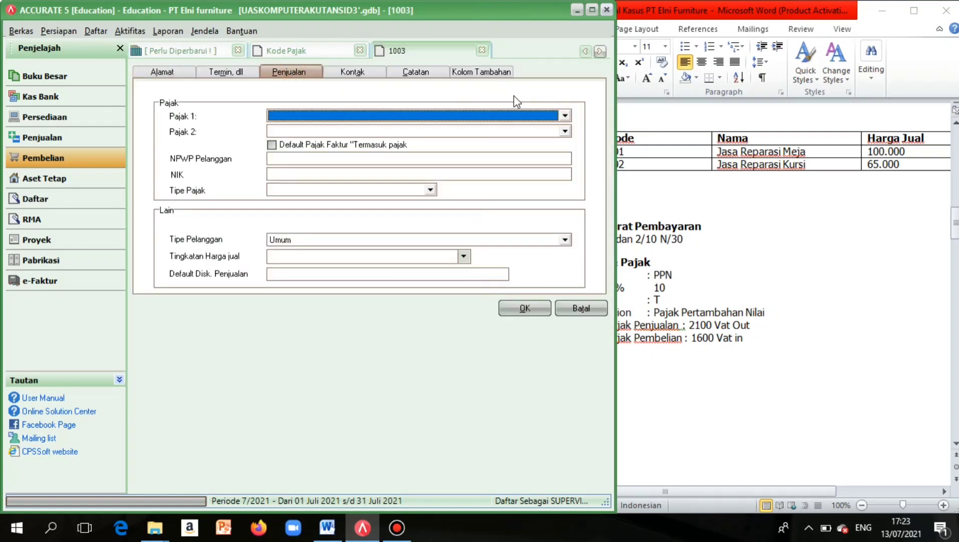
left_click(565, 116)
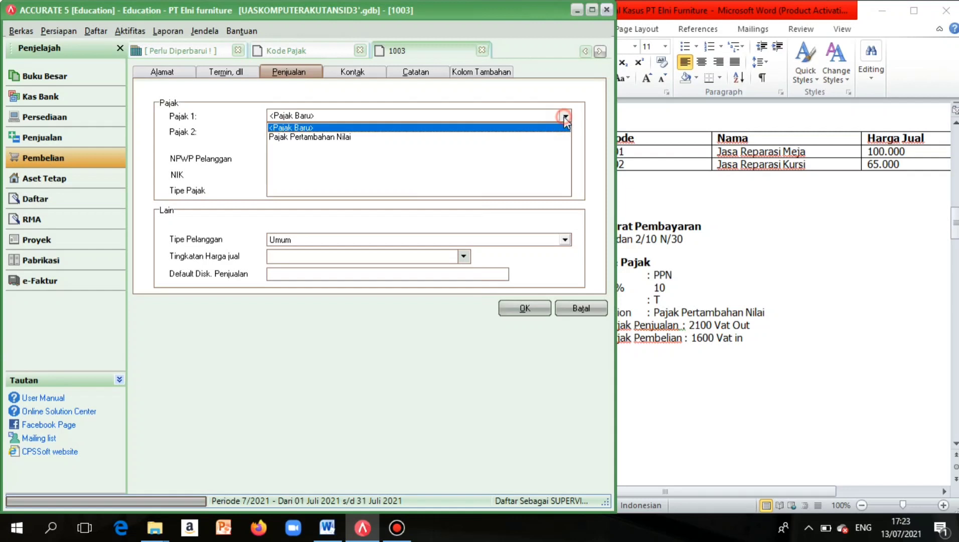
left_click(367, 138)
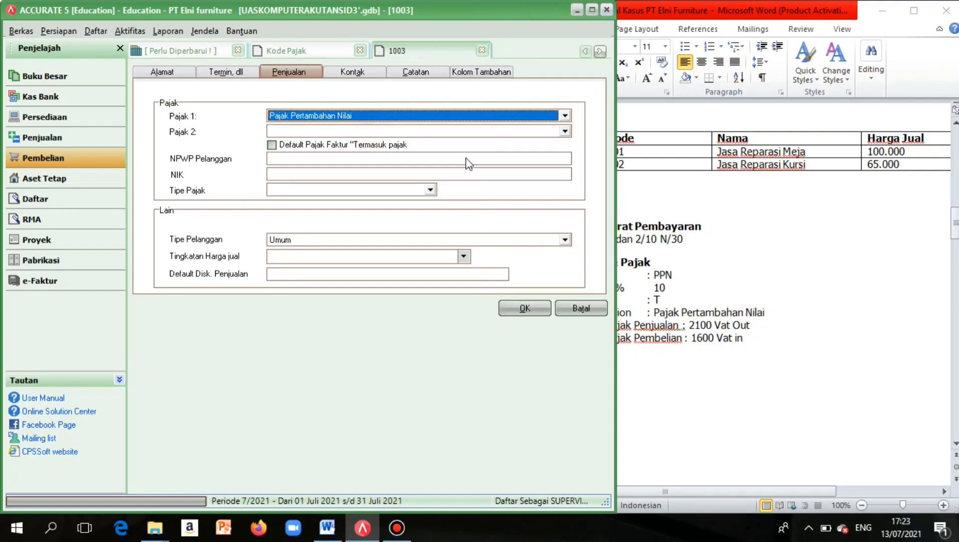
left_click(525, 309)
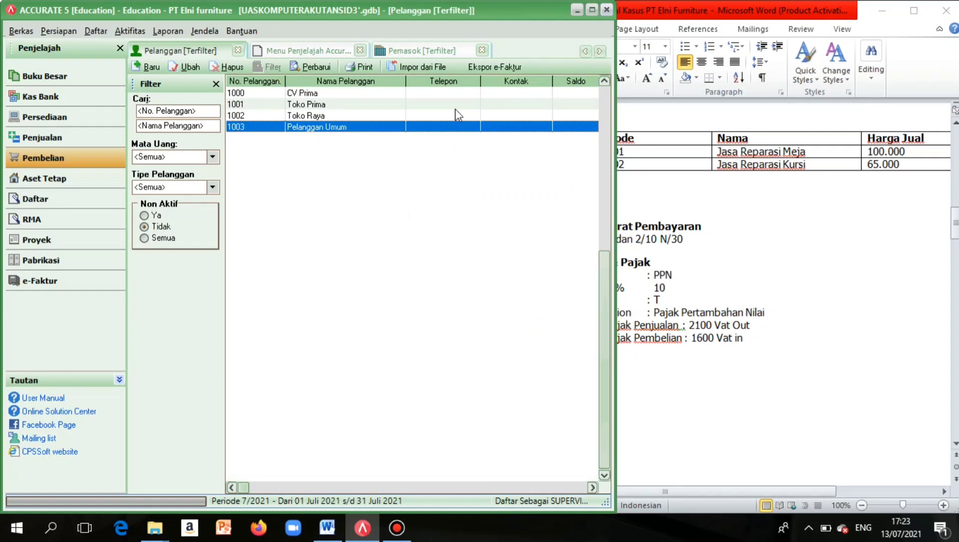
Give supplier PT Semesta Pajak Pertambahan Nilai as its first tax.
left_click(434, 57)
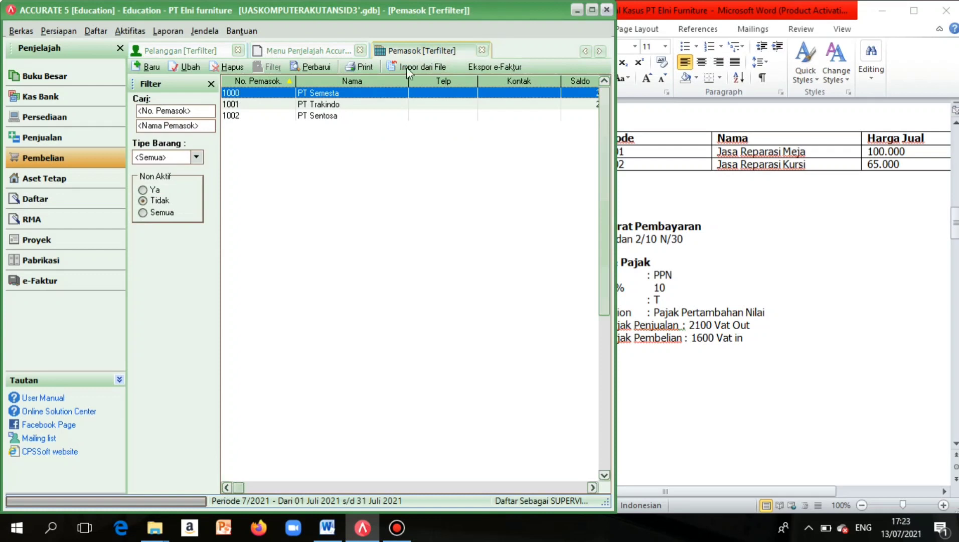
double_click(354, 94)
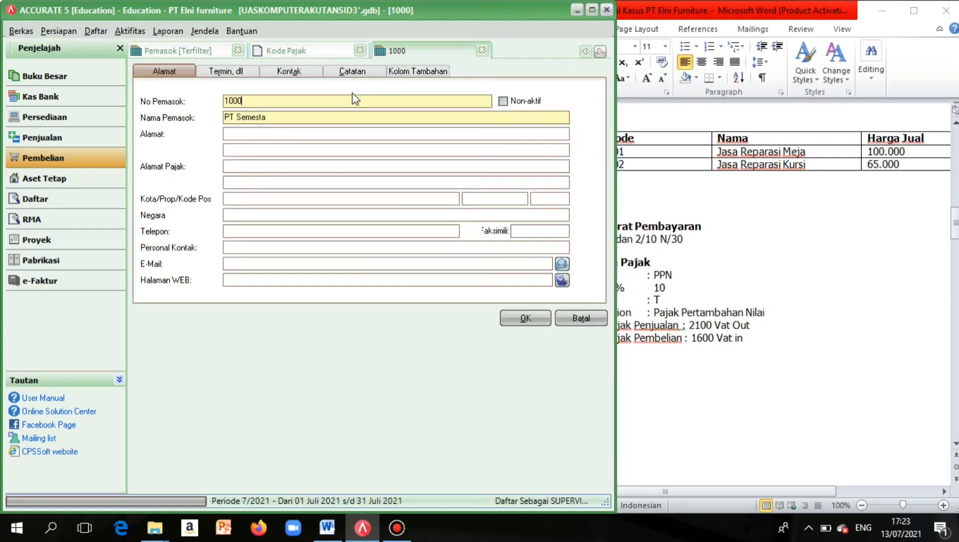
left_click(253, 73)
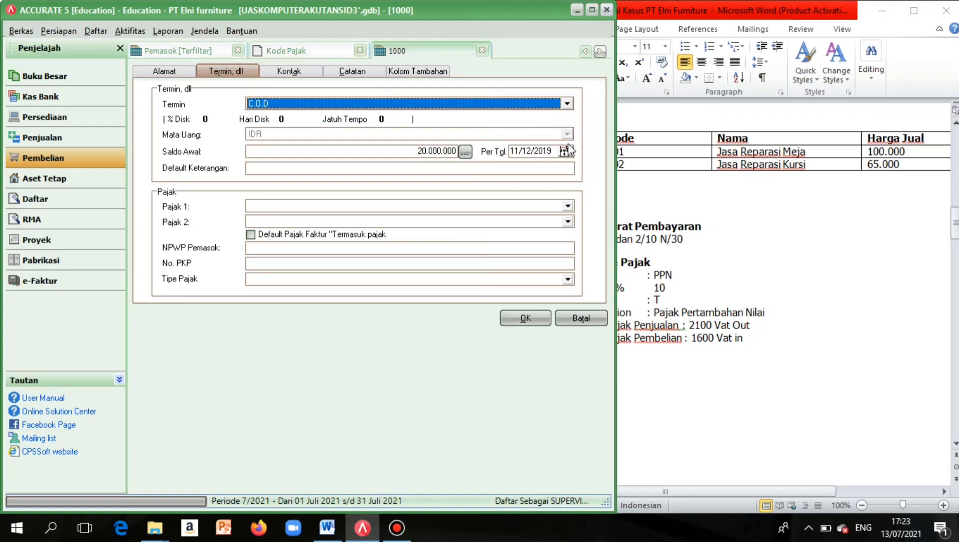
left_click(568, 206)
left_click(567, 206)
left_click(568, 206)
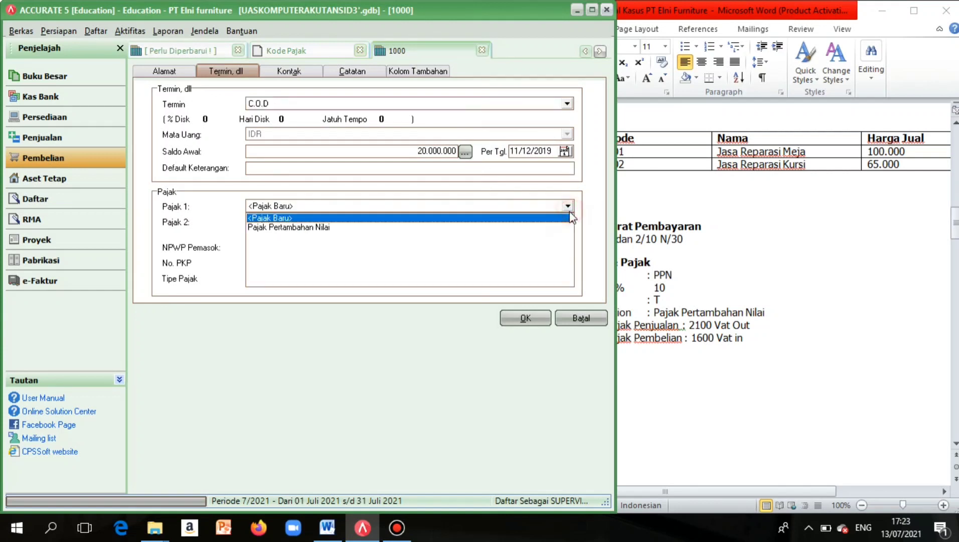
left_click(321, 227)
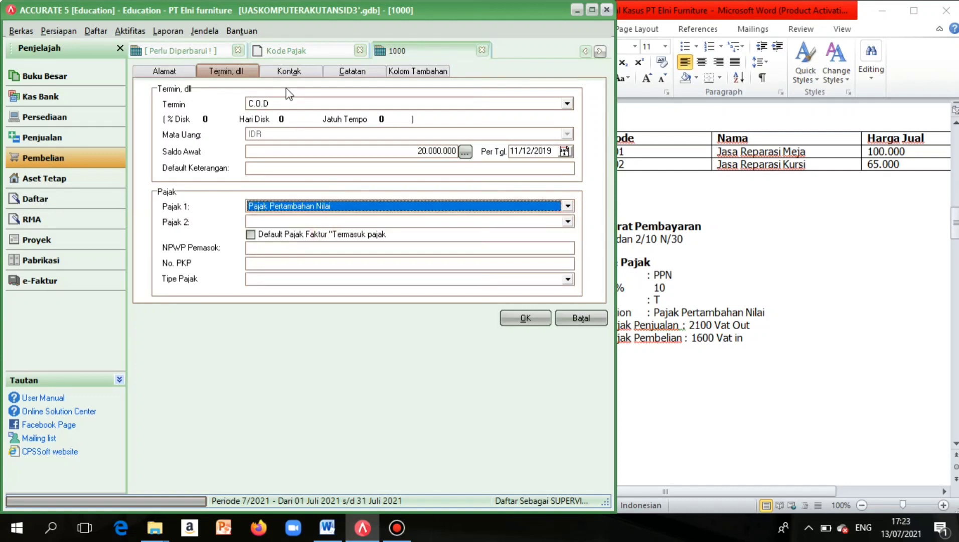
left_click(514, 318)
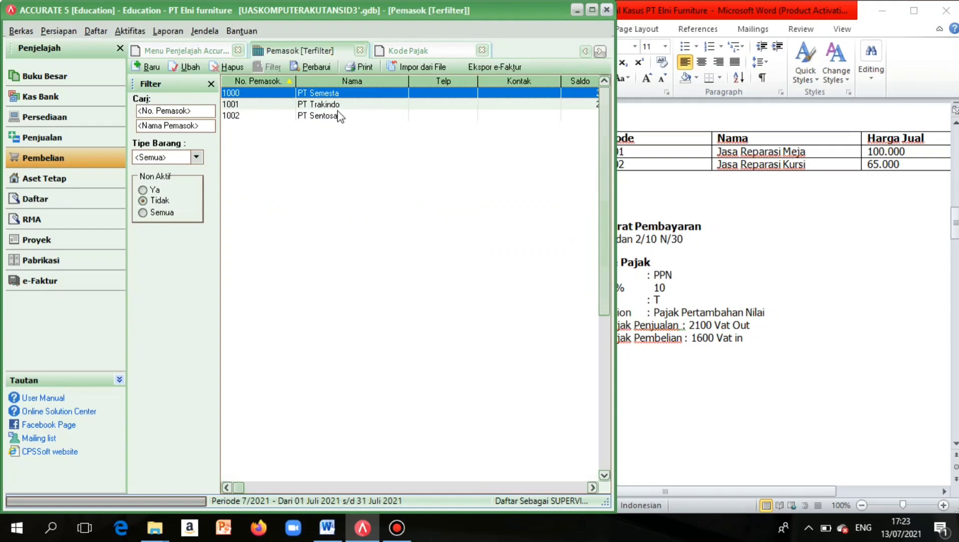
double_click(339, 116)
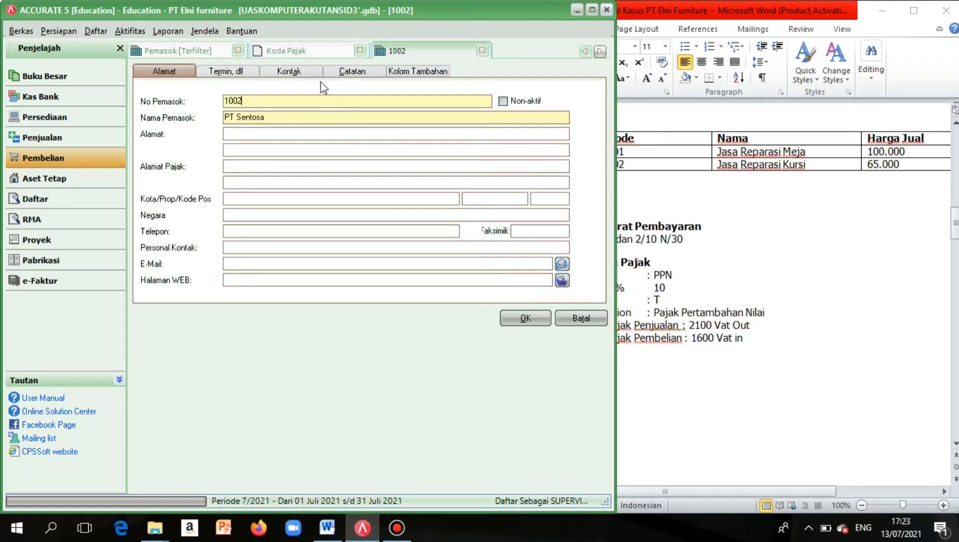
left_click(213, 51)
Give suppliers PT Trakindo and PT Sentosa Pajak Pertambahan Nilai as first tax.
double_click(290, 104)
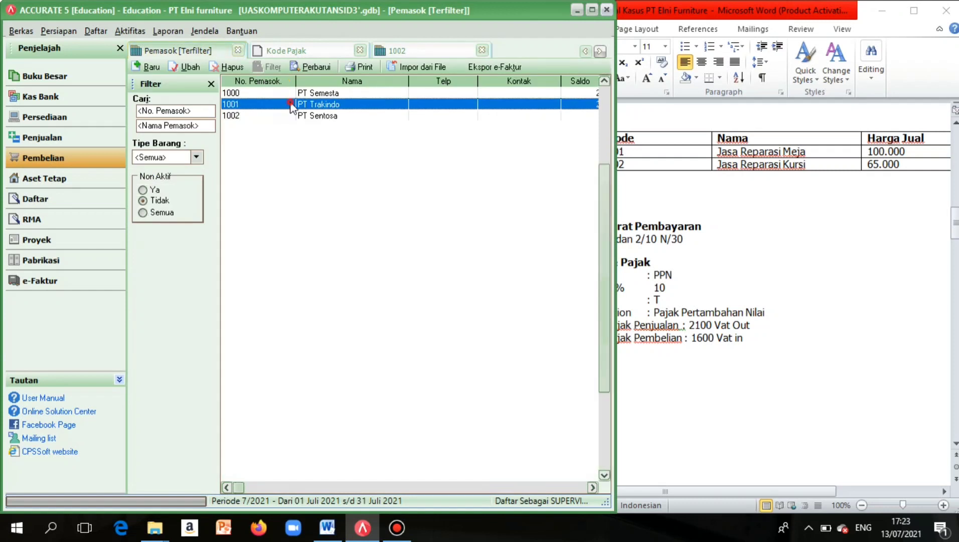
left_click(226, 72)
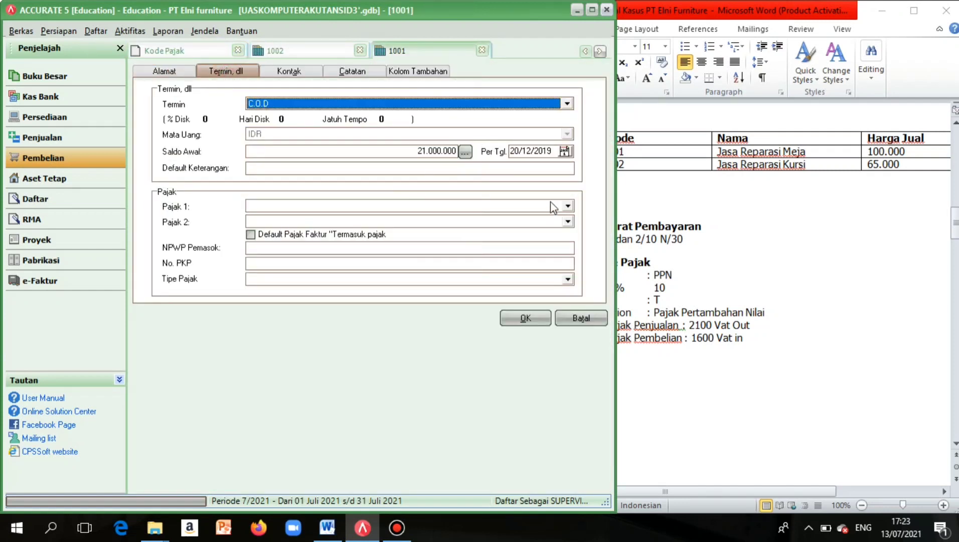
left_click(568, 205)
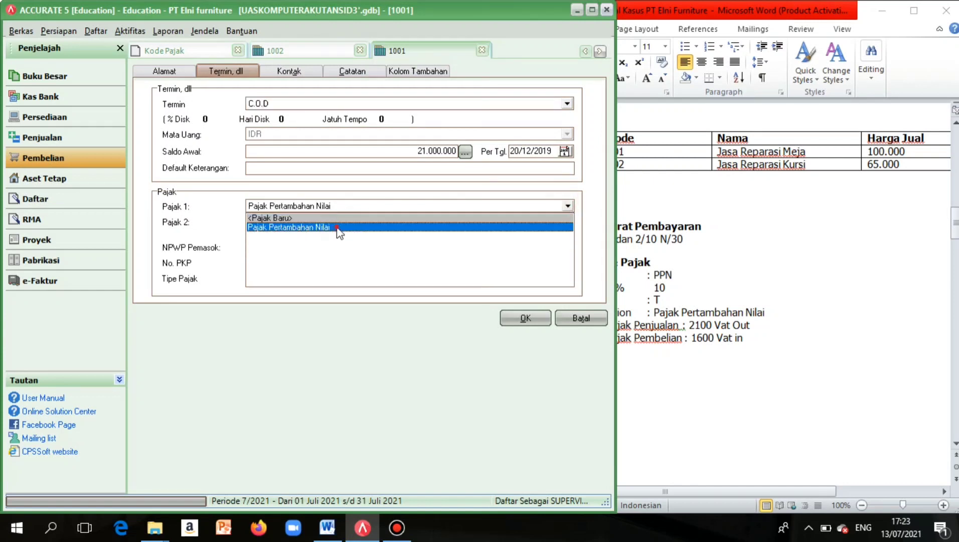
left_click(340, 227)
left_click(526, 322)
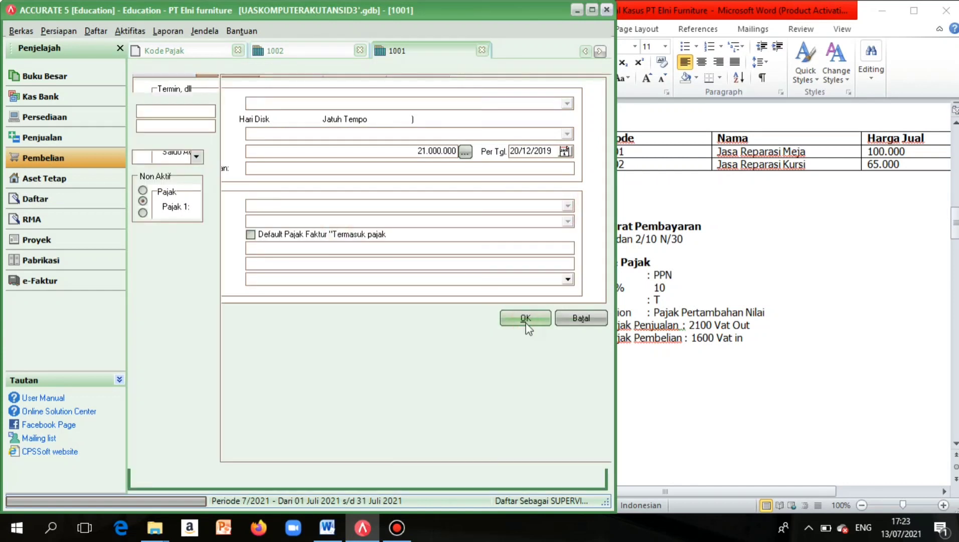
double_click(325, 117)
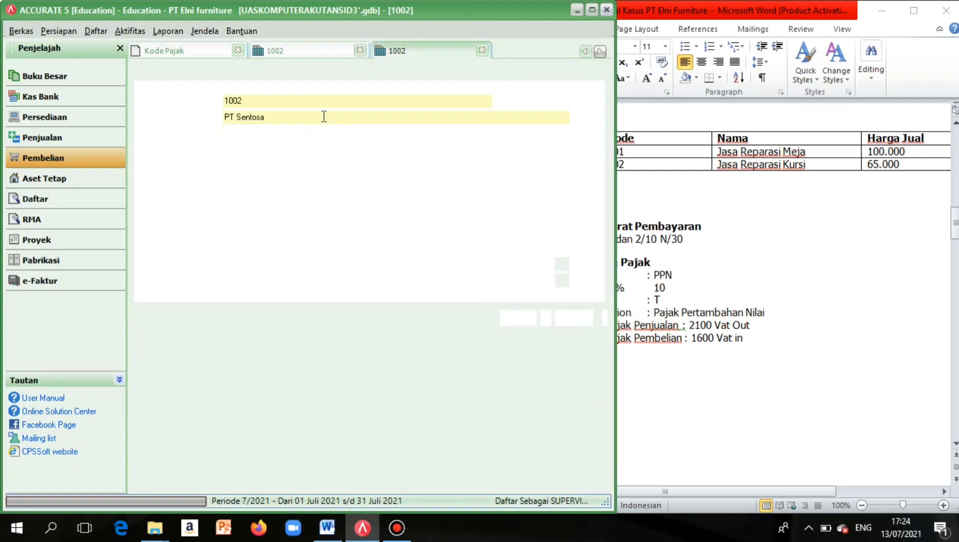
left_click(248, 71)
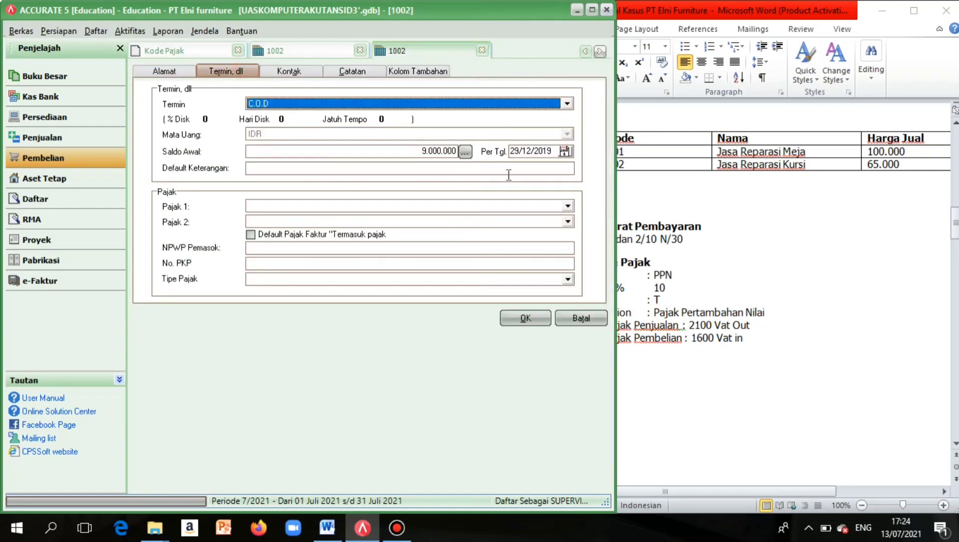
left_click(568, 206)
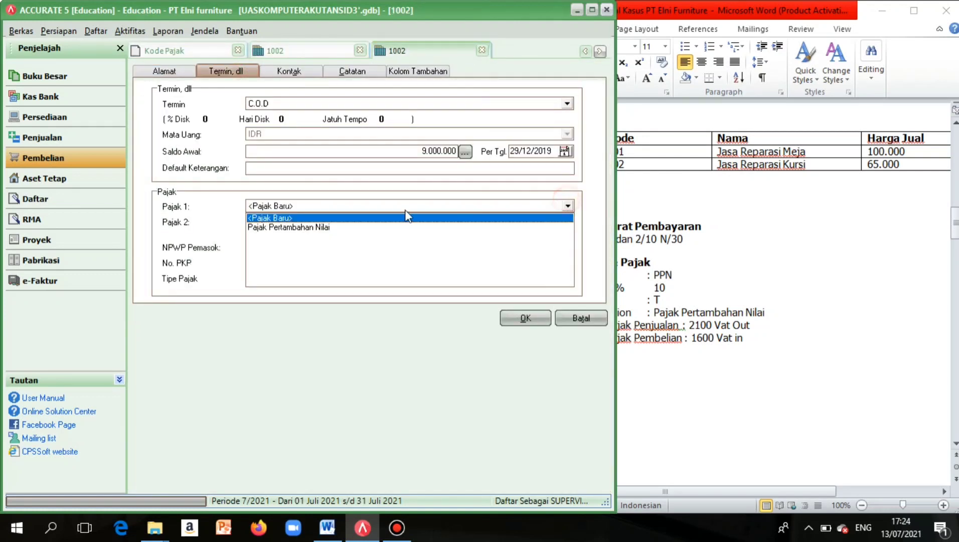
left_click(335, 228)
left_click(537, 322)
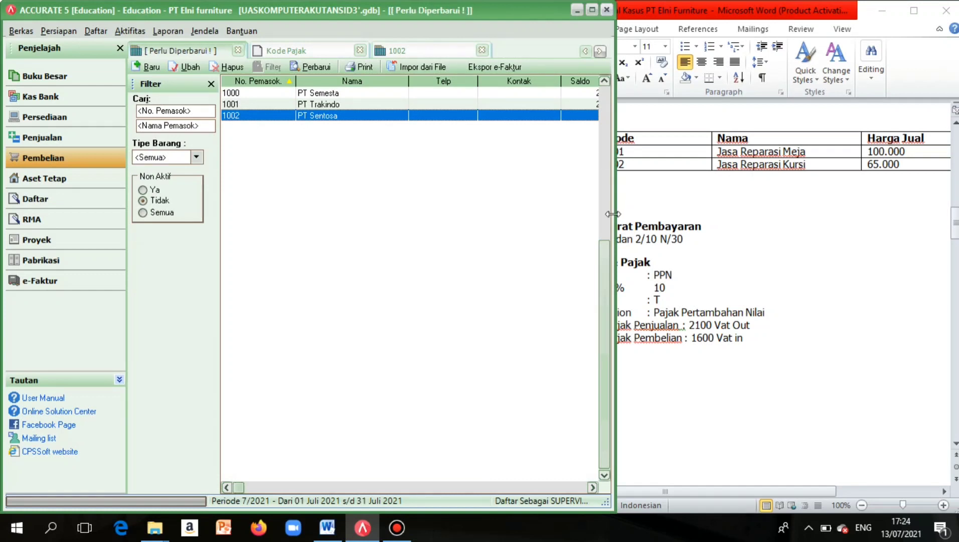
Show the Aset Tetap page with new asset, asset type and asset list options.
left_click_drag(614, 211, 545, 237)
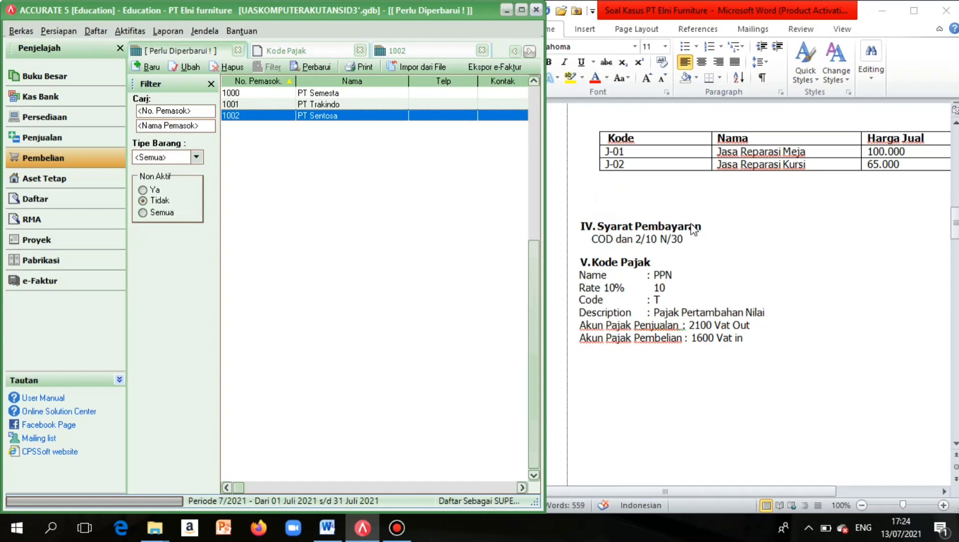
scroll(691, 225, "down", 10)
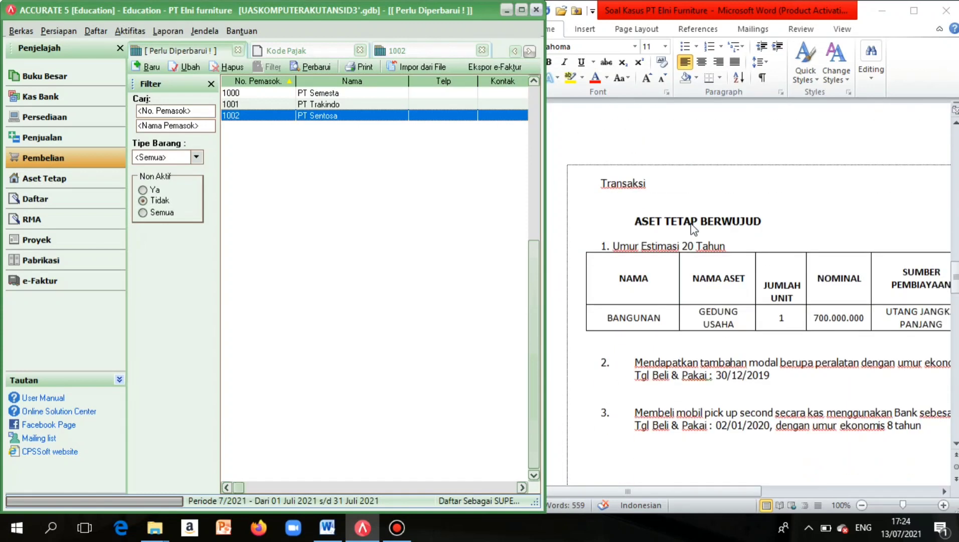
scroll(693, 229, "down", 1)
scroll(691, 223, "right", 1)
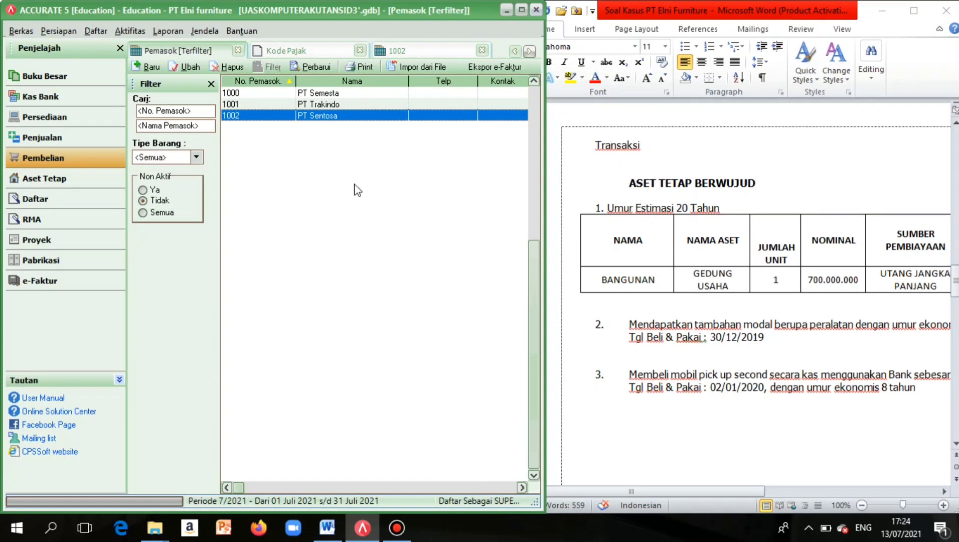
left_click(61, 179)
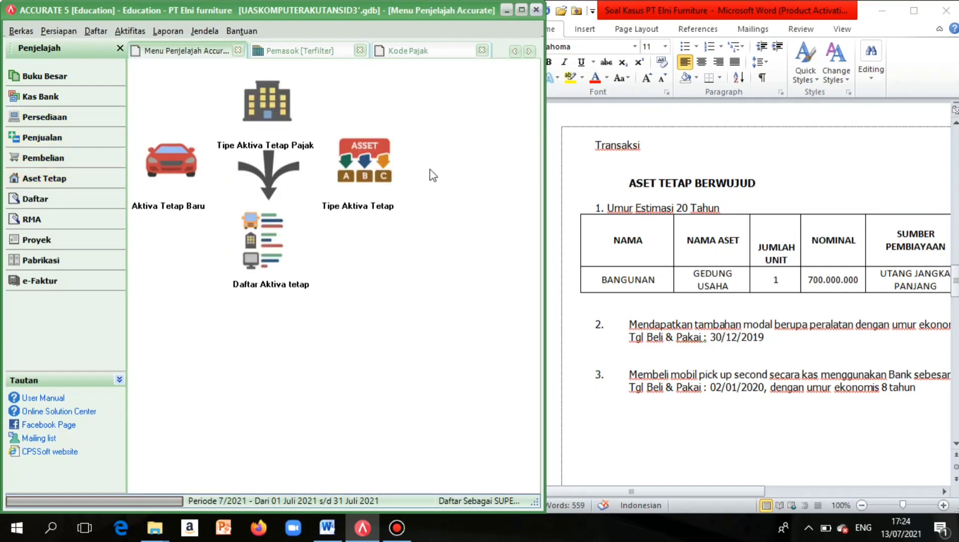
Start a new fixed asset and create asset type 'Bangunan'.
left_click(185, 195)
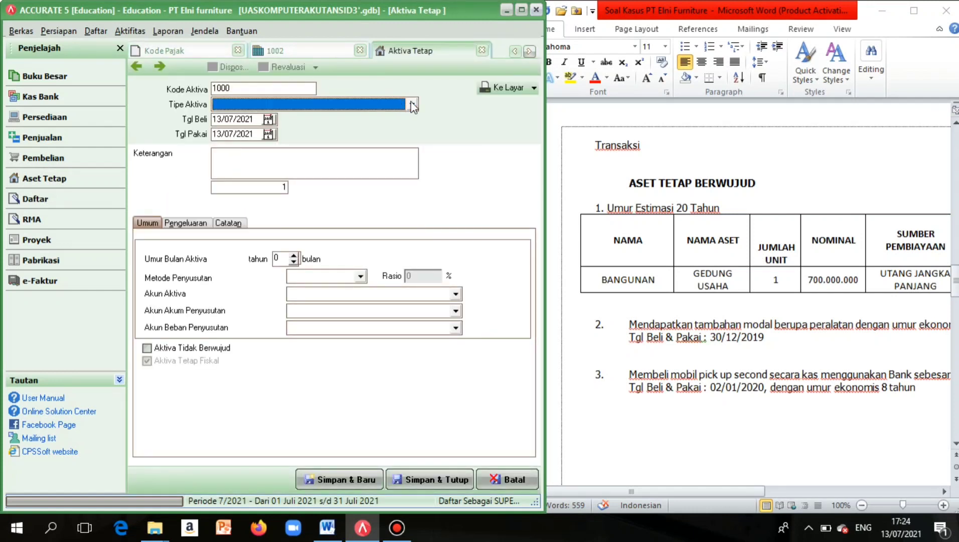
left_click(413, 104)
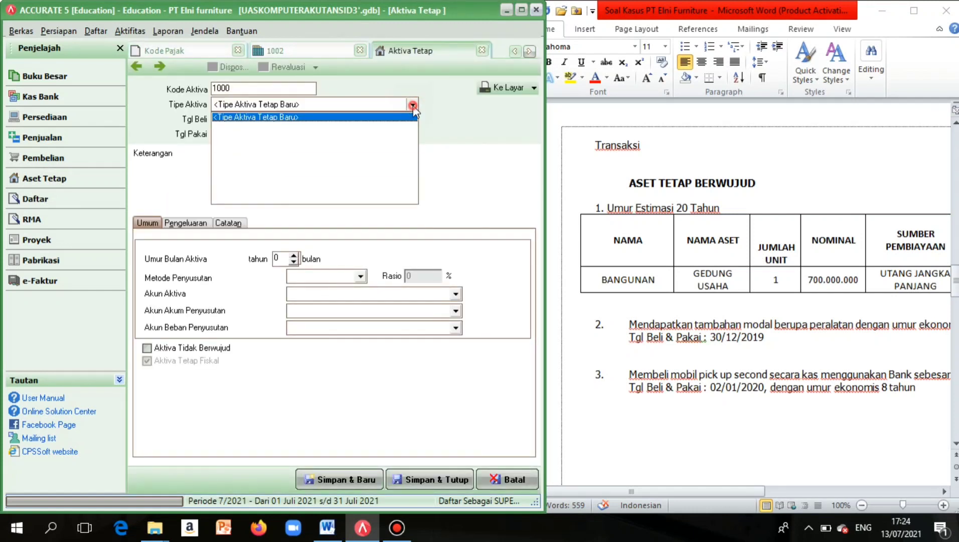
left_click(350, 117)
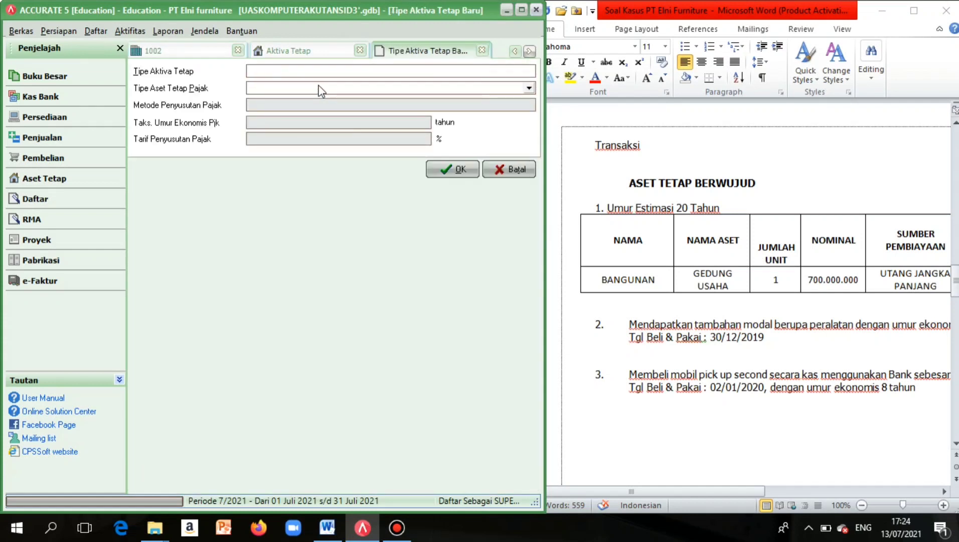
key("Caps_Lock")
type("B")
key("Caps_Lock")
type("angu")
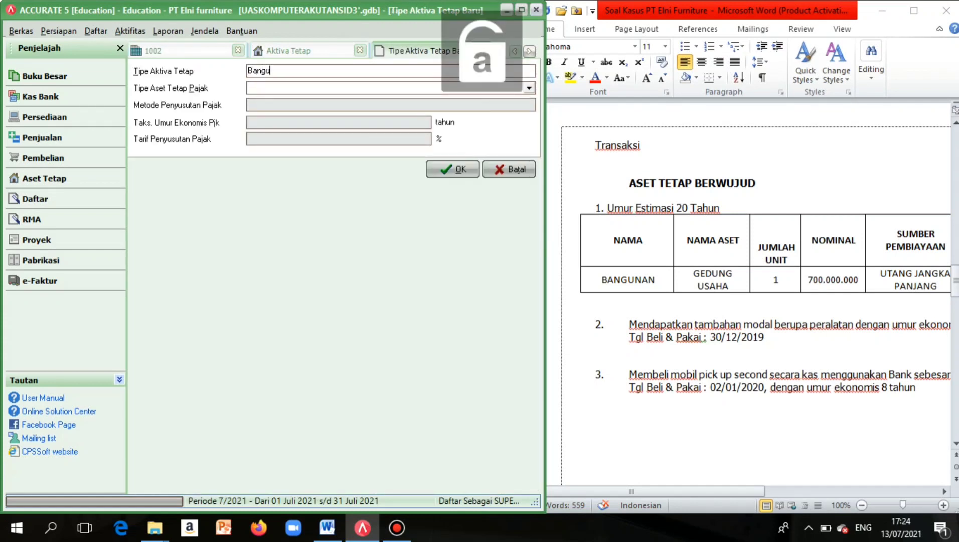
type("nan")
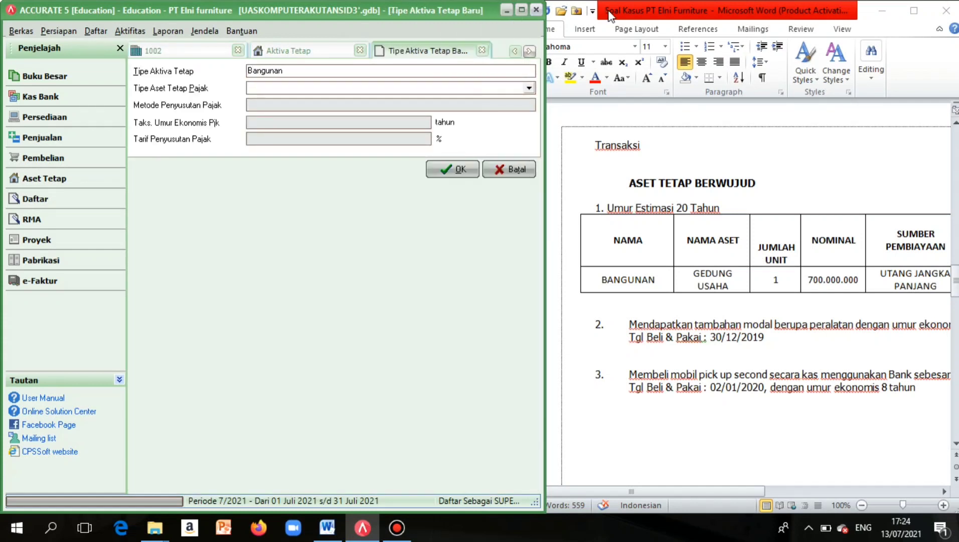
Add tax type Bangunan, straight-line over 20 years, and confirm both new types.
left_click(529, 88)
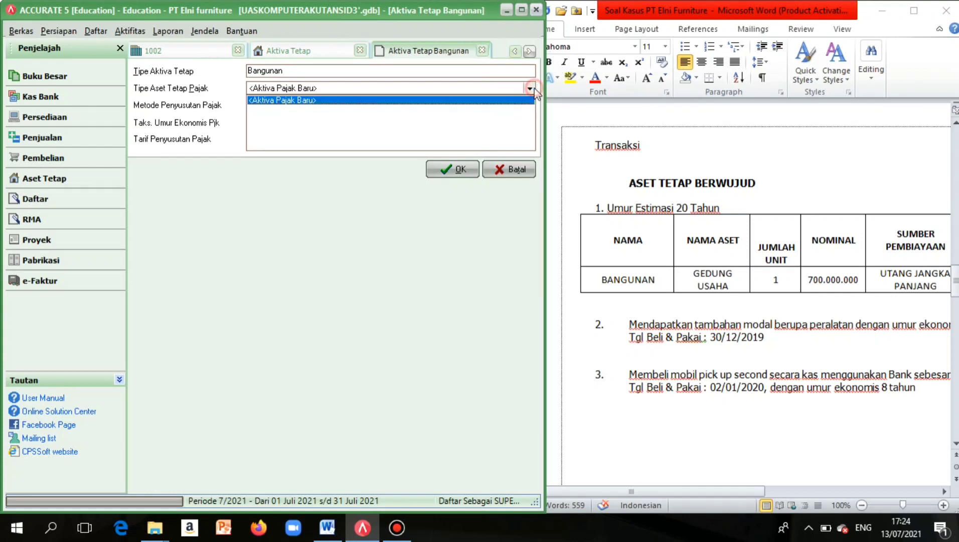
left_click(332, 101)
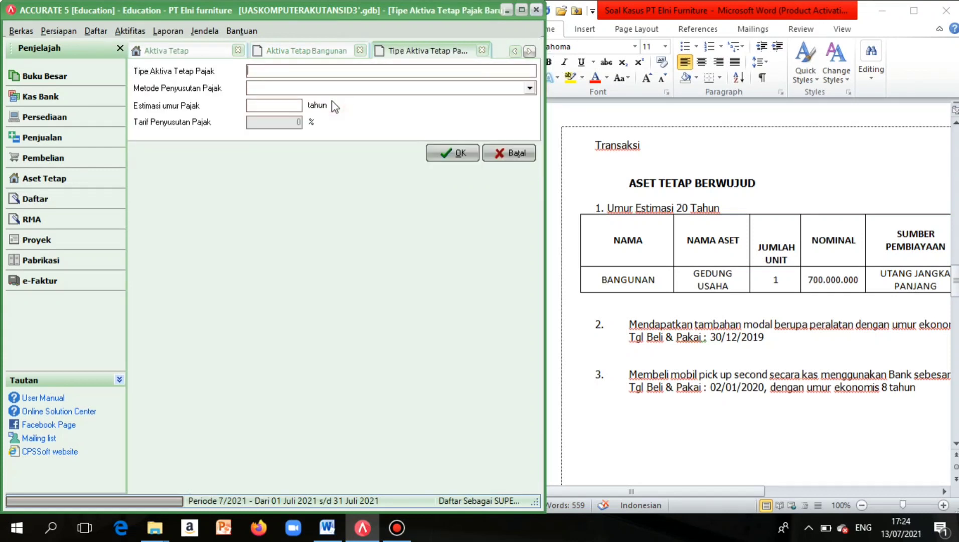
left_click(315, 74)
key("Caps_Lock")
type("B")
key("Caps_Lock")
type("ang")
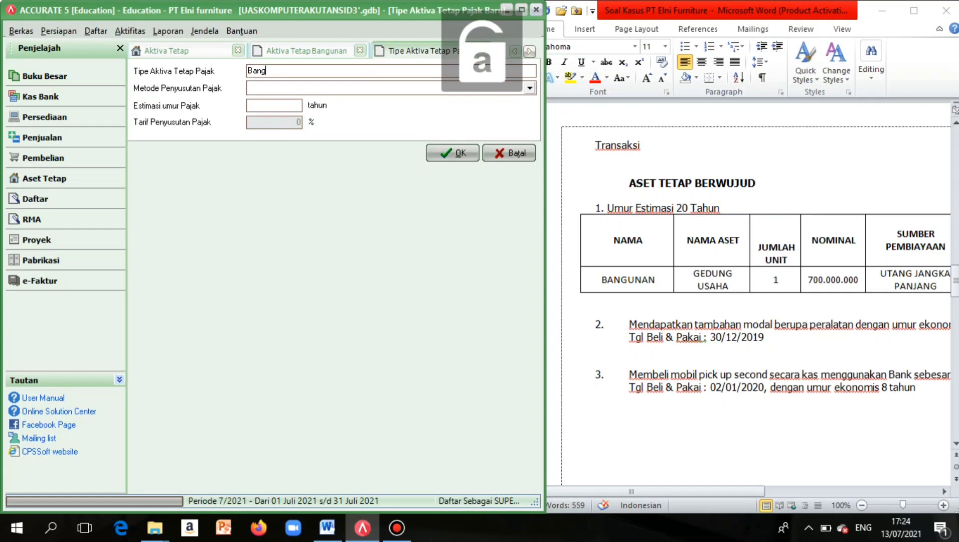
type("unan")
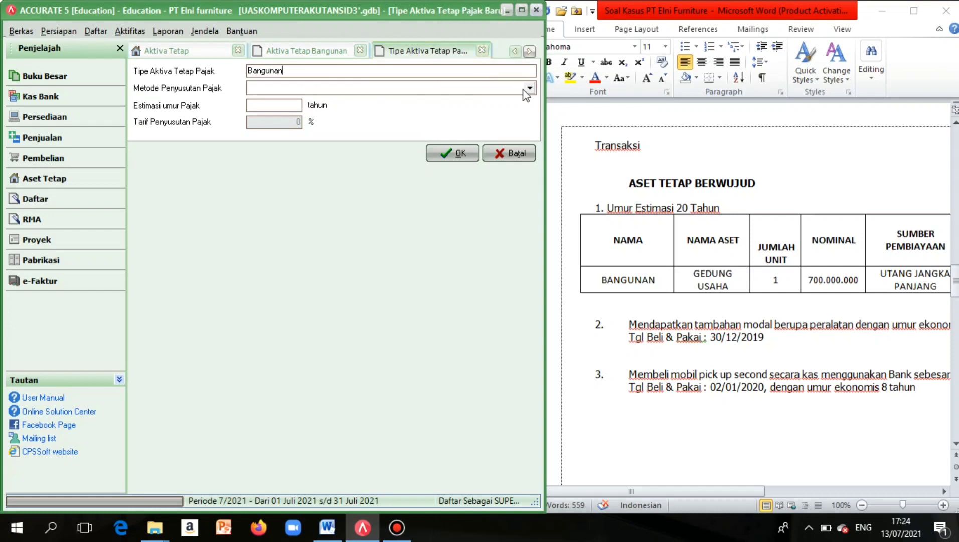
left_click(529, 89)
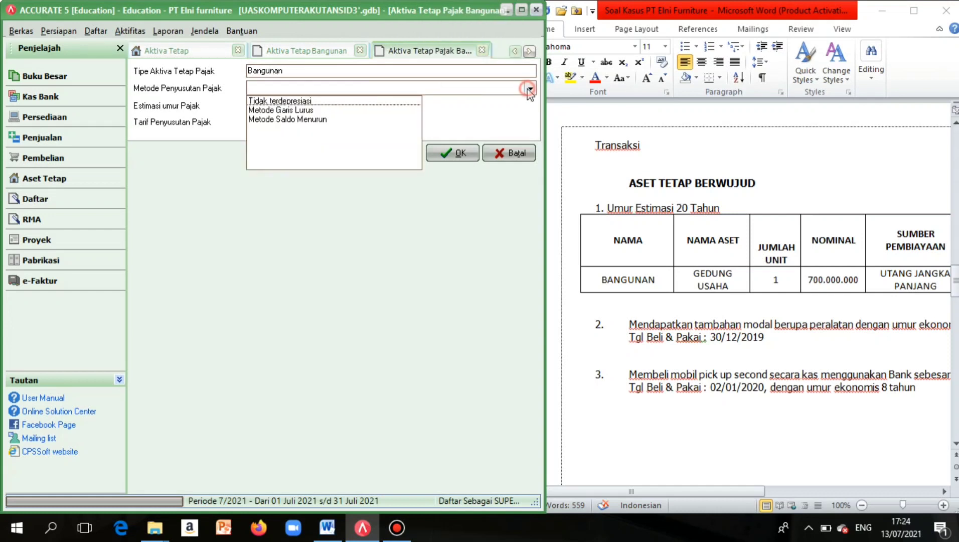
left_click(302, 109)
left_click(289, 109)
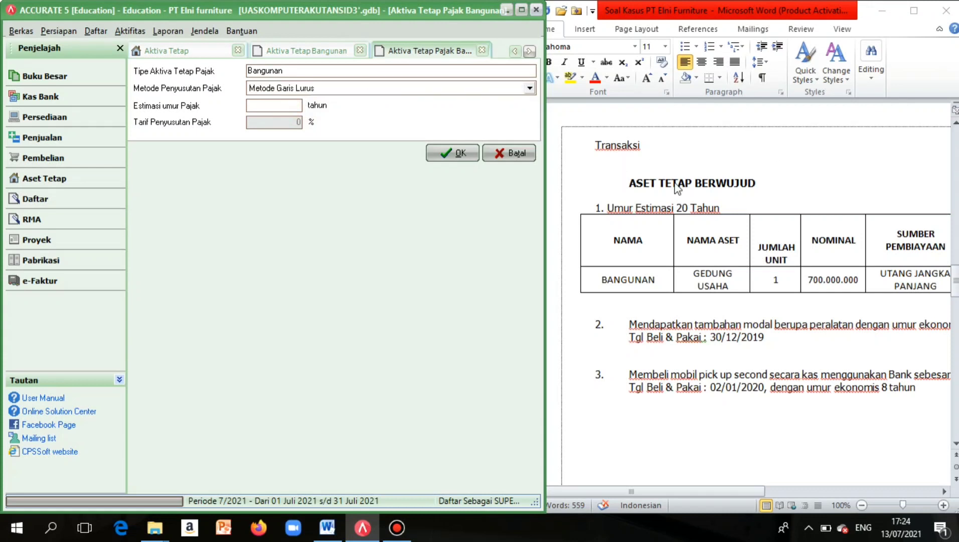
left_click(285, 110)
type("20")
left_click(458, 158)
left_click(456, 159)
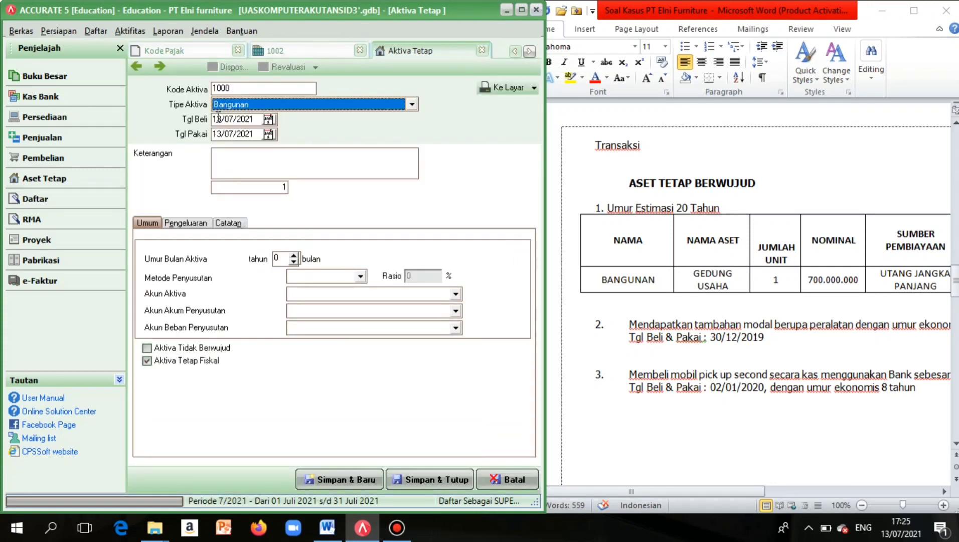
Set purchase date 30/12/2019 and usage date 05/01/2020 for the asset.
left_click_drag(222, 120, 275, 124)
key("BackSpace")
key("BackSpace")
key("BackSpace")
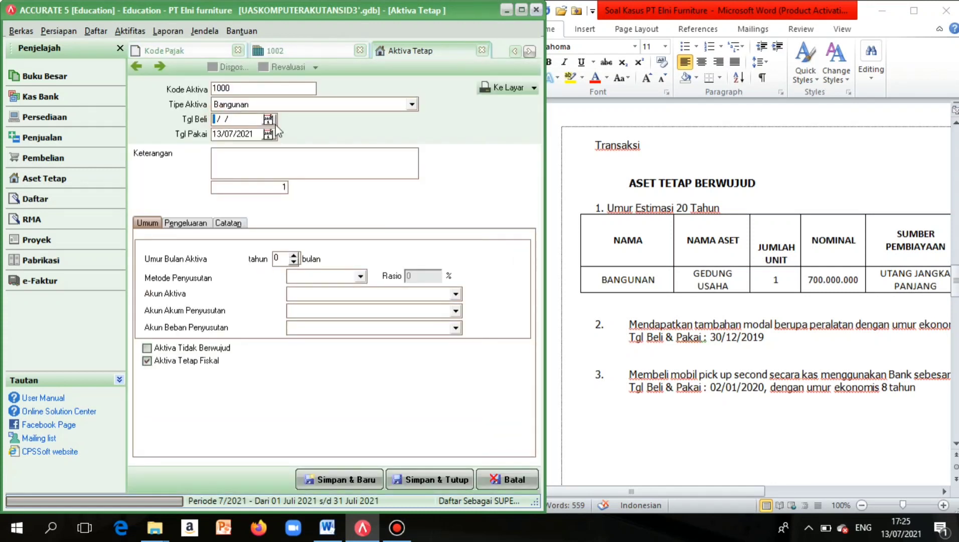
scroll(686, 241, "right", 6)
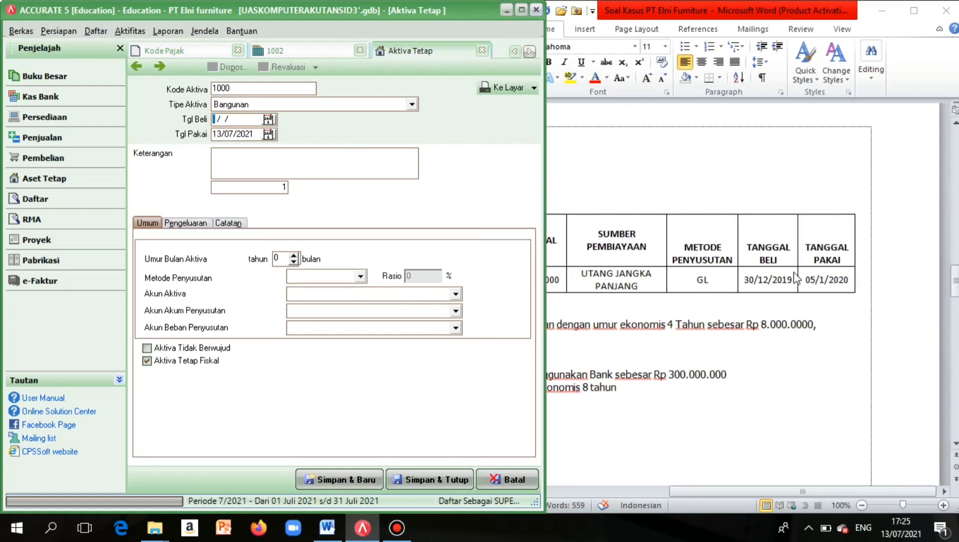
left_click(690, 245)
left_click(214, 119)
type("30/12/2019")
left_click(214, 134)
left_click_drag(220, 134, 275, 142)
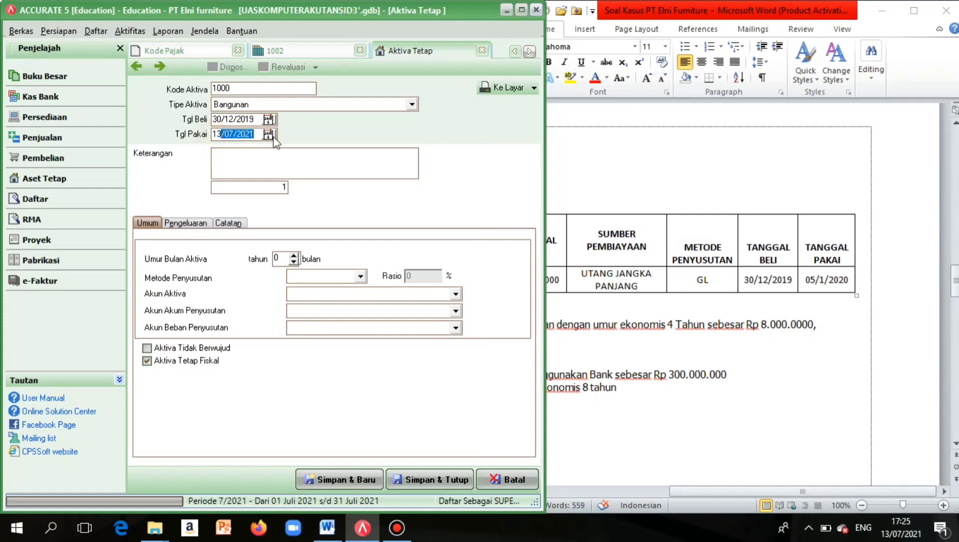
key("BackSpace")
key("BackSpace")
key("BackSpace")
type("50/12/0")
type("20")
key("BackSpace")
key("BackSpace")
key("BackSpace")
key("BackSpace")
key("BackSpace")
key("BackSpace")
key("BackSpace")
type("05/01/202")
left_click(243, 164)
Set 20-year straight-line depreciation with Building asset, accumulated and expense accounts; view Pengeluaran.
left_click_drag(546, 273, 624, 275)
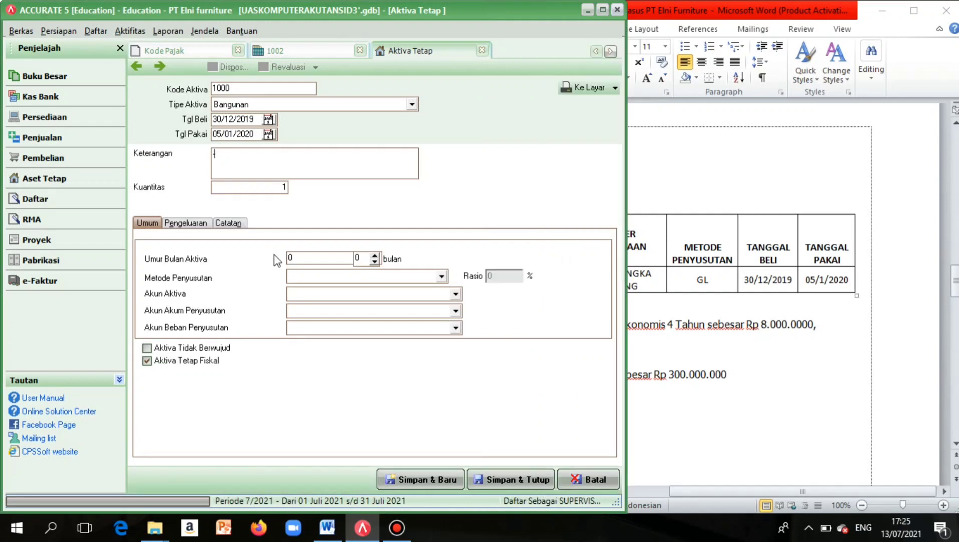
left_click(319, 258)
type("20")
left_click(366, 277)
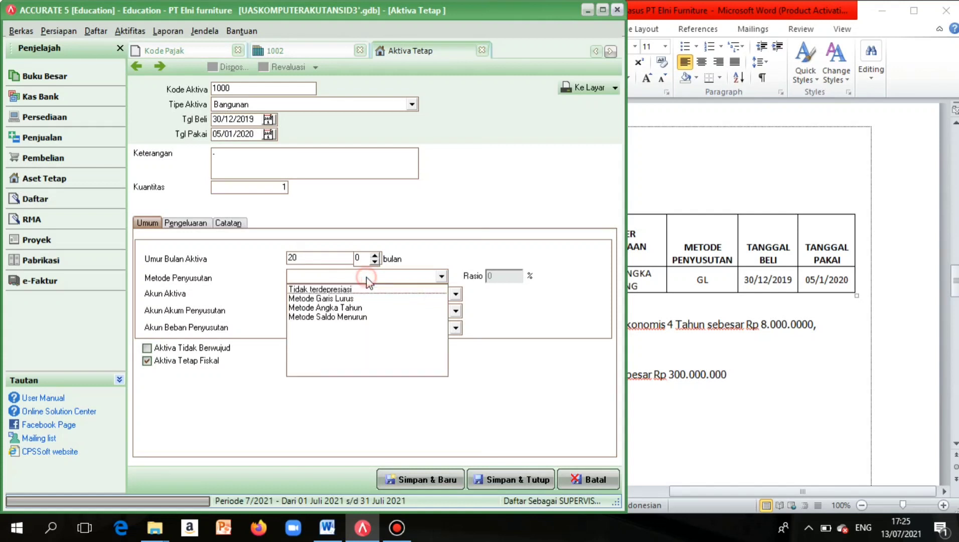
left_click(353, 299)
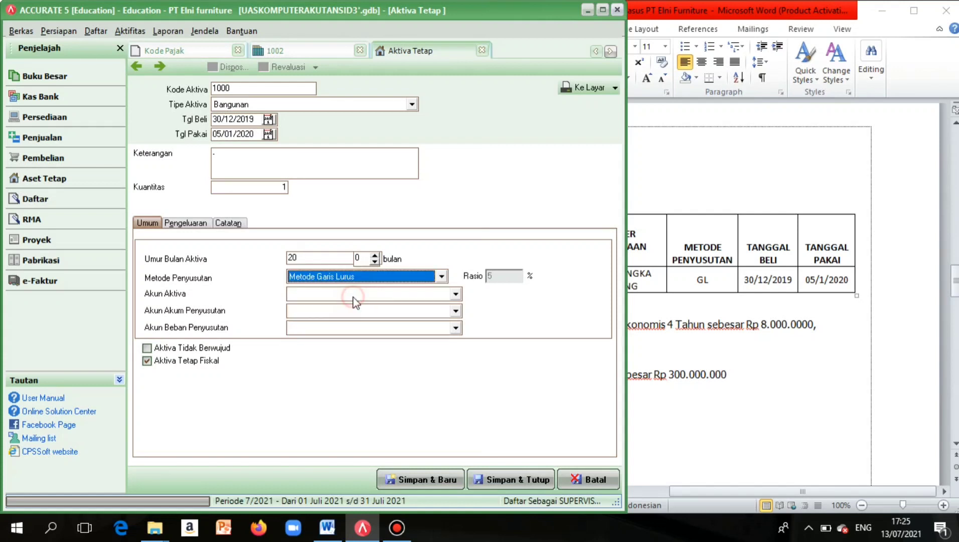
left_click(443, 301)
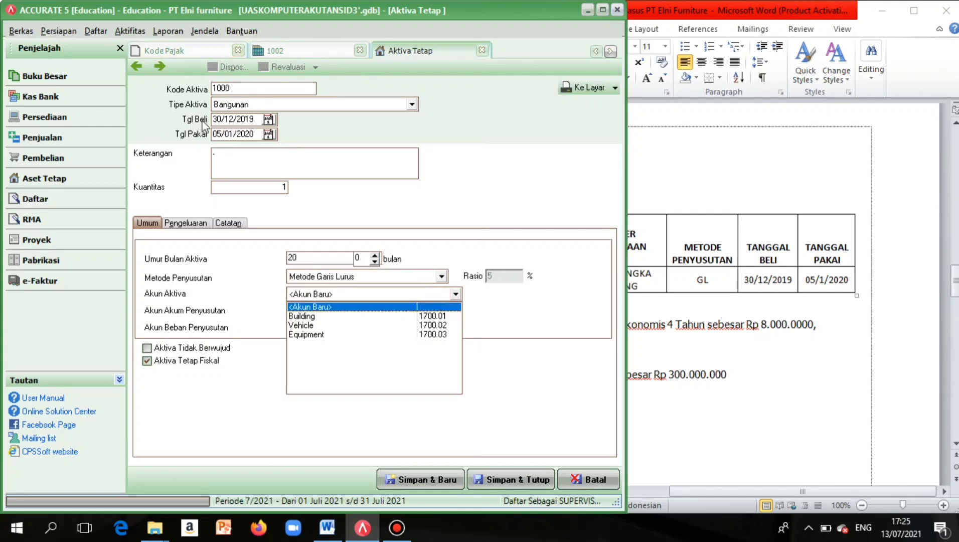
left_click(297, 316)
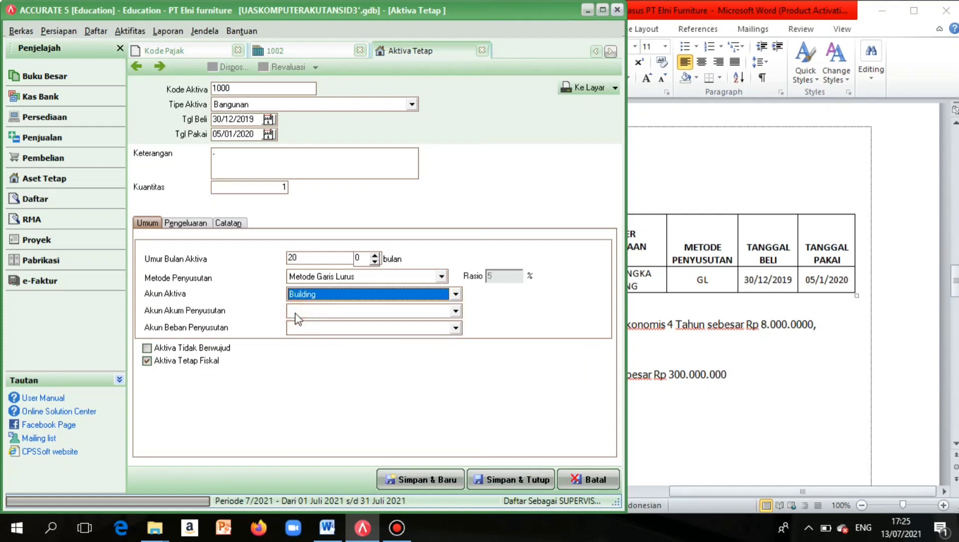
left_click(455, 311)
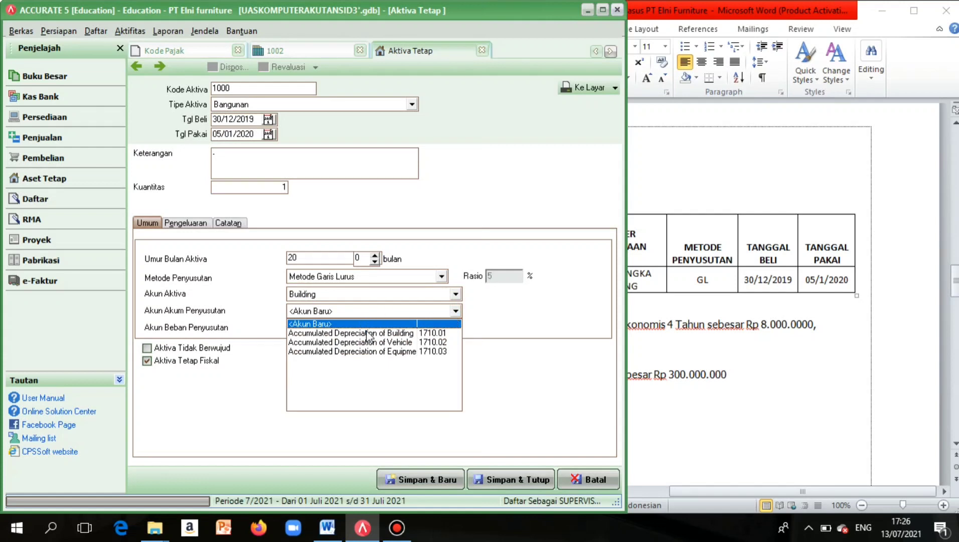
left_click(367, 332)
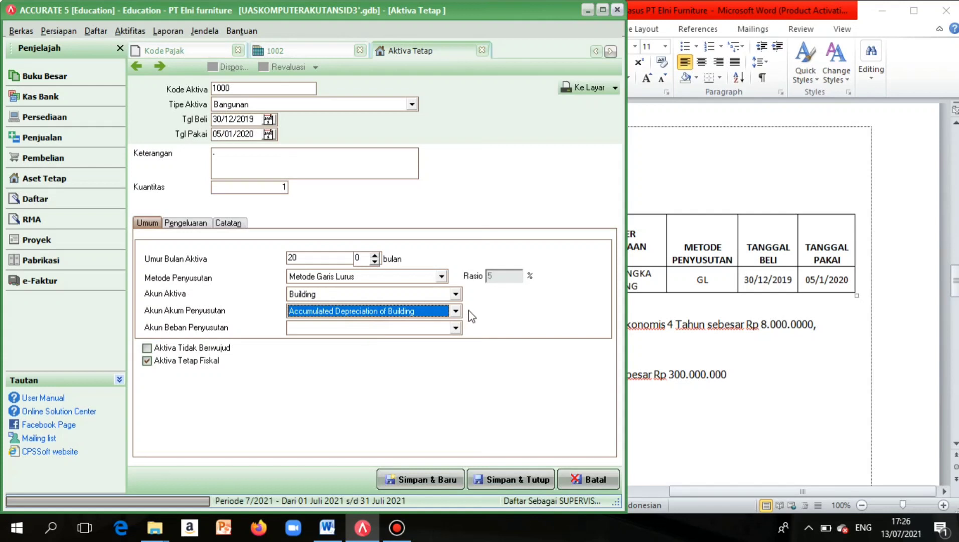
left_click(456, 328)
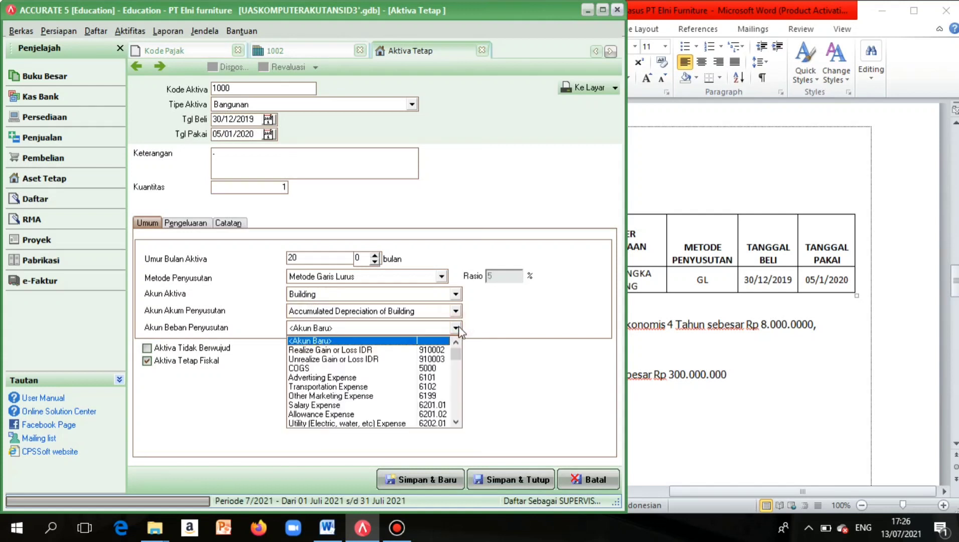
left_click_drag(456, 355, 460, 412)
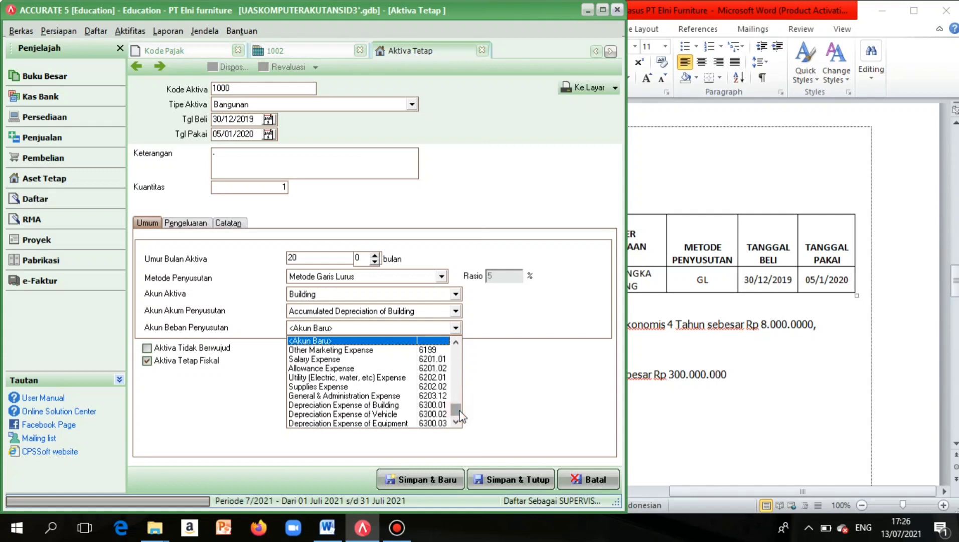
left_click(413, 406)
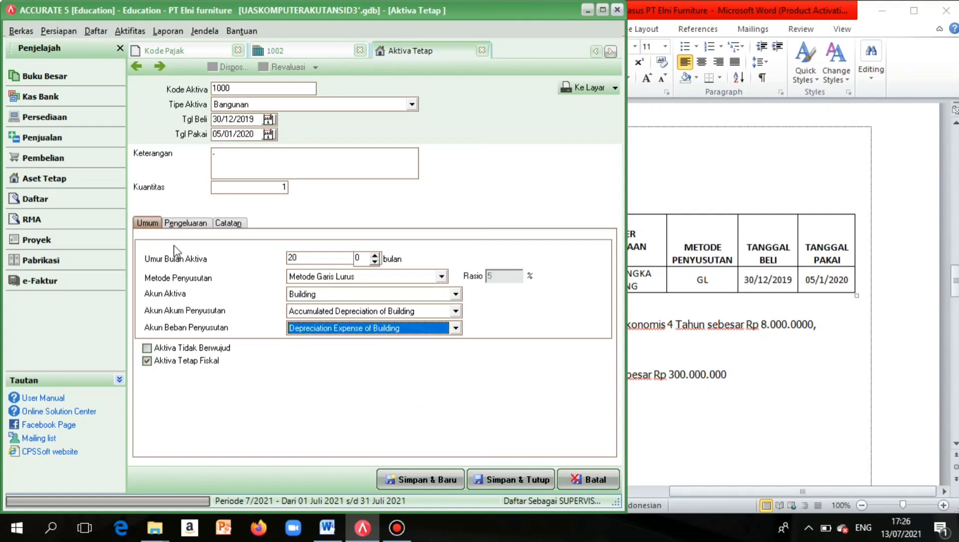
left_click(186, 223)
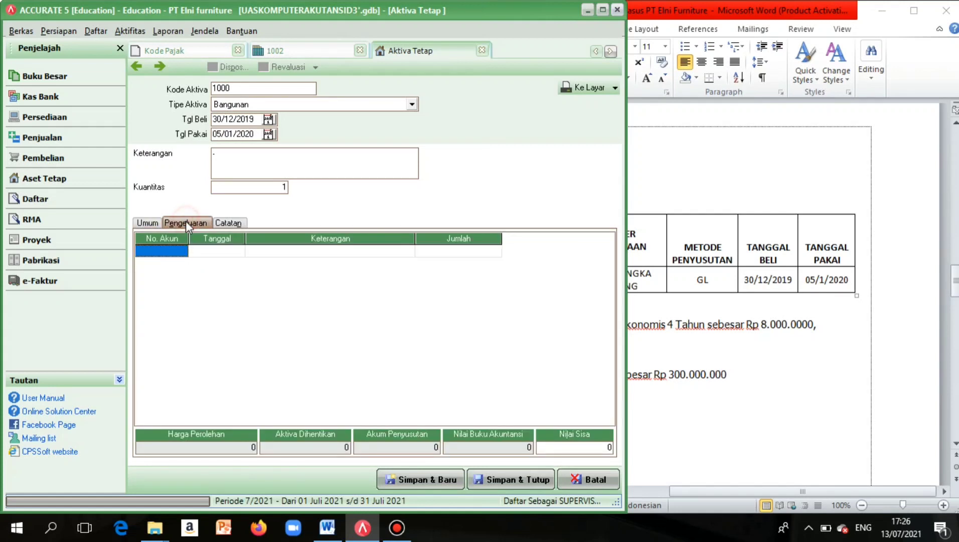
Assign the Long Term Payable account (2300) to the first expense row of asset 1000.
double_click(176, 254)
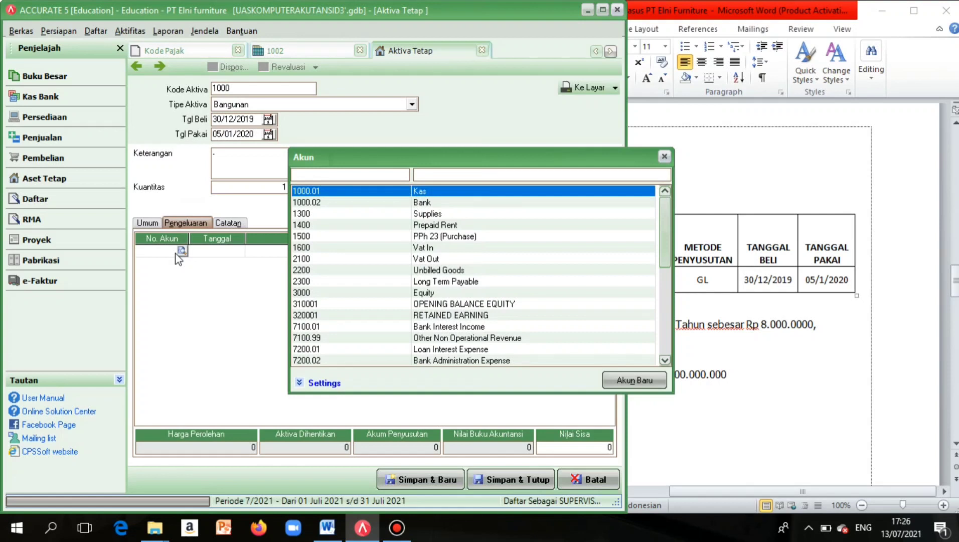
scroll(732, 215, "left", 6)
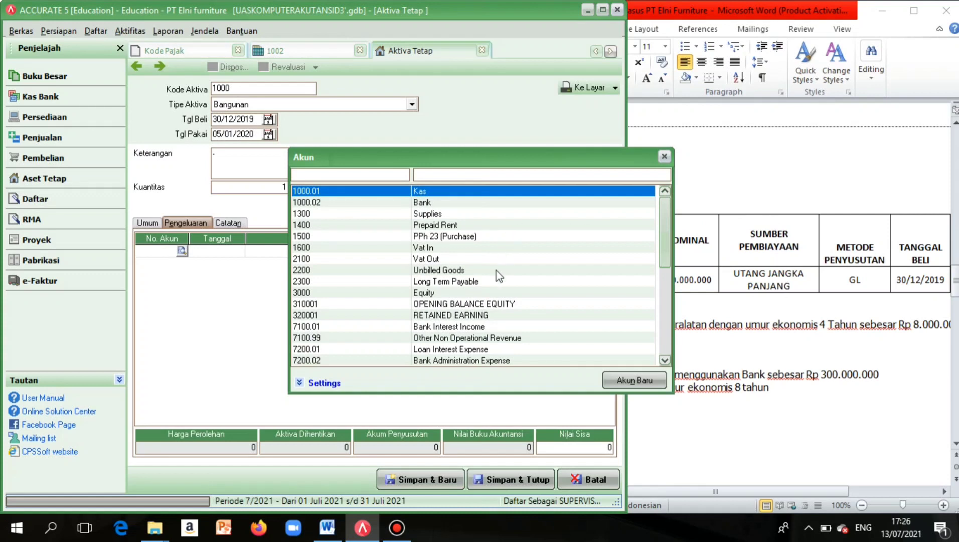
double_click(487, 282)
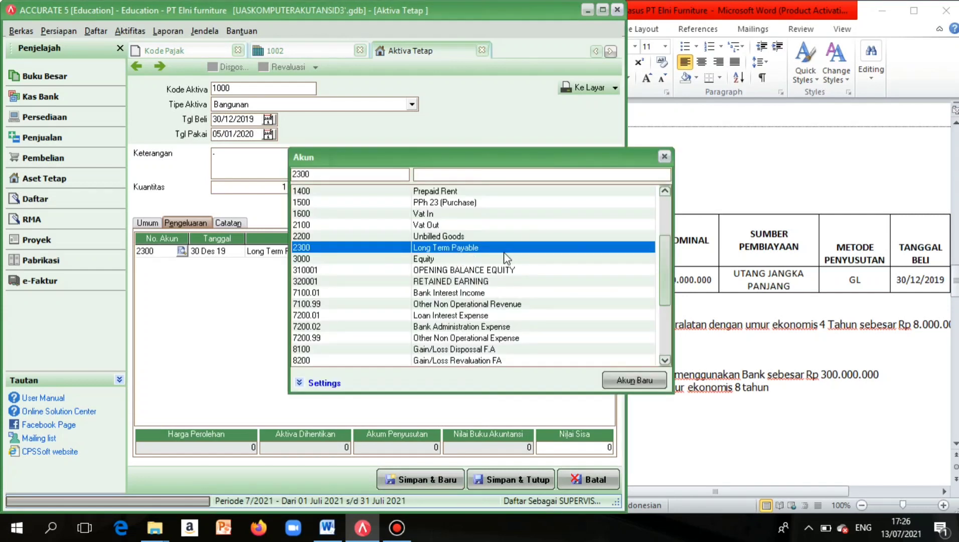
left_click(504, 254)
double_click(504, 254)
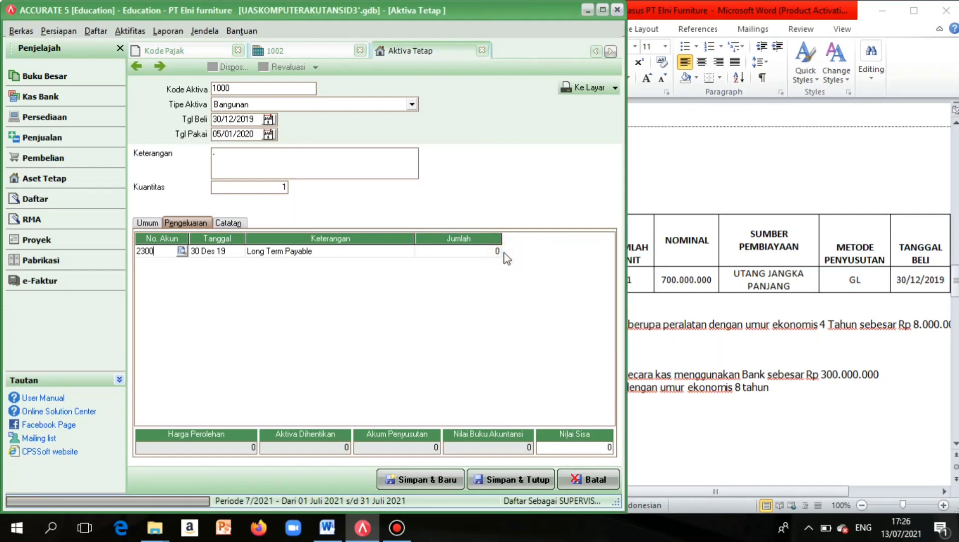
Correct the expense amount to 700.000.000, then save asset 1000 and start blank asset 1001.
left_click(491, 254)
left_click(490, 253)
type("70000000")
left_click(414, 255)
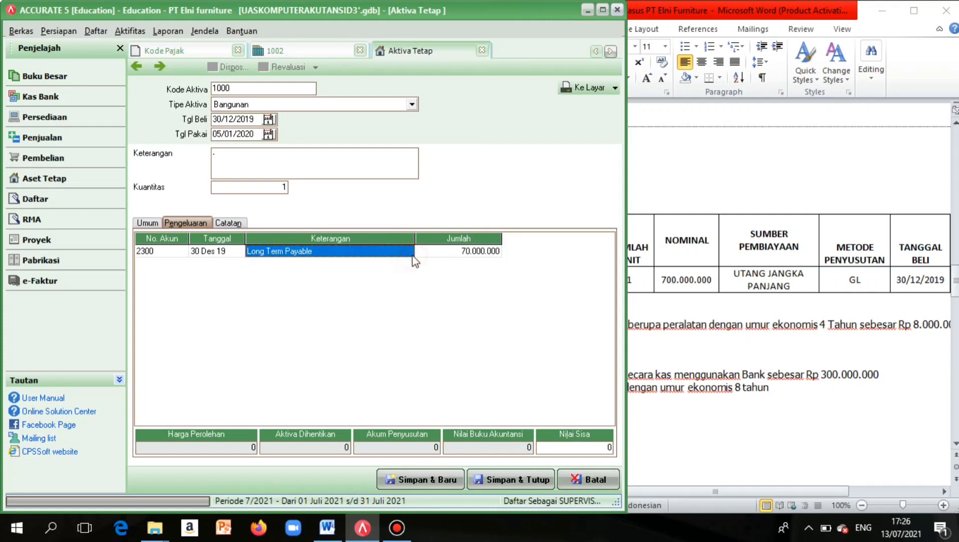
left_click(446, 255)
type("700000000")
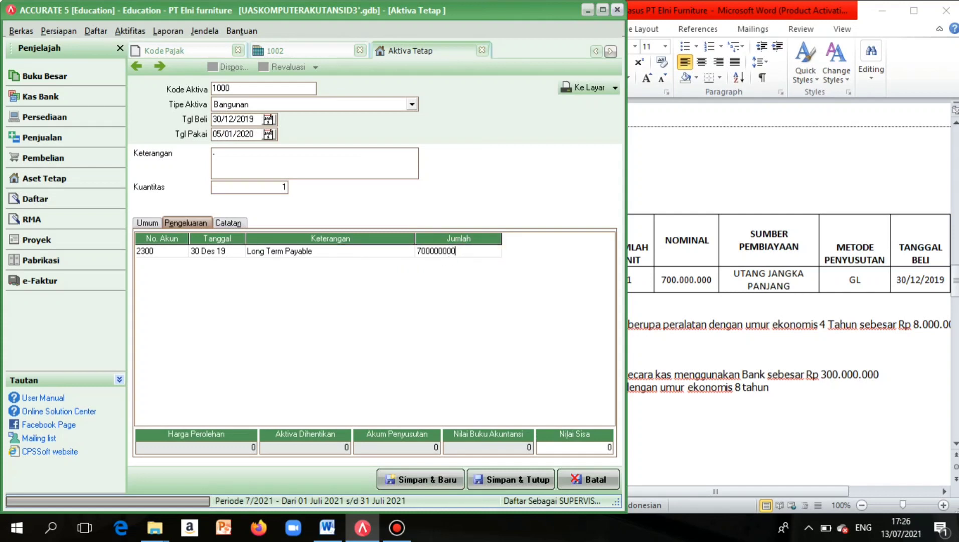
left_click(395, 252)
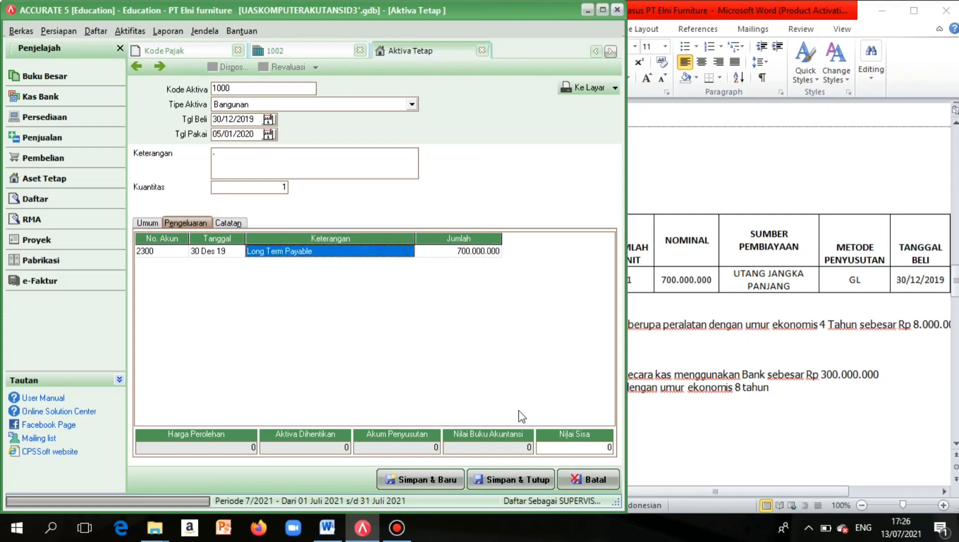
left_click(490, 451)
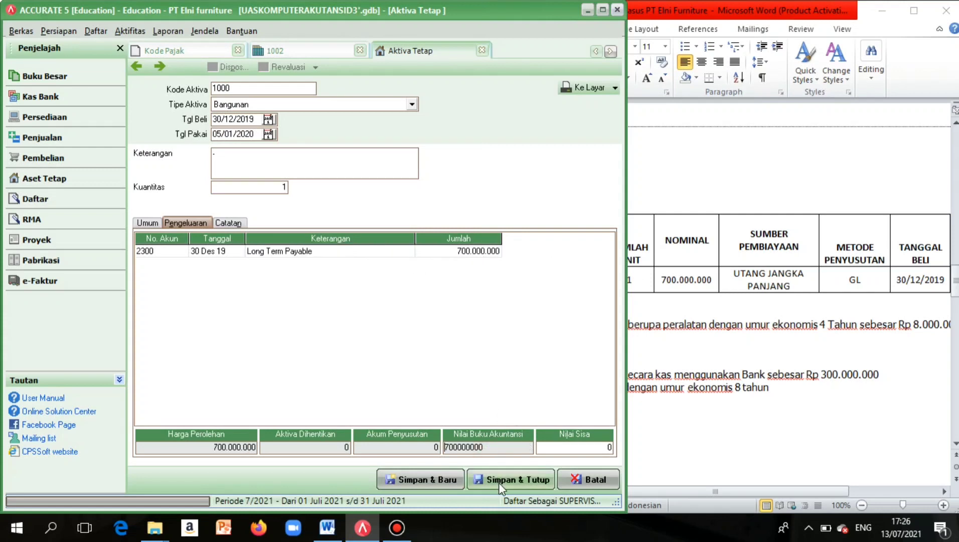
left_click(442, 476)
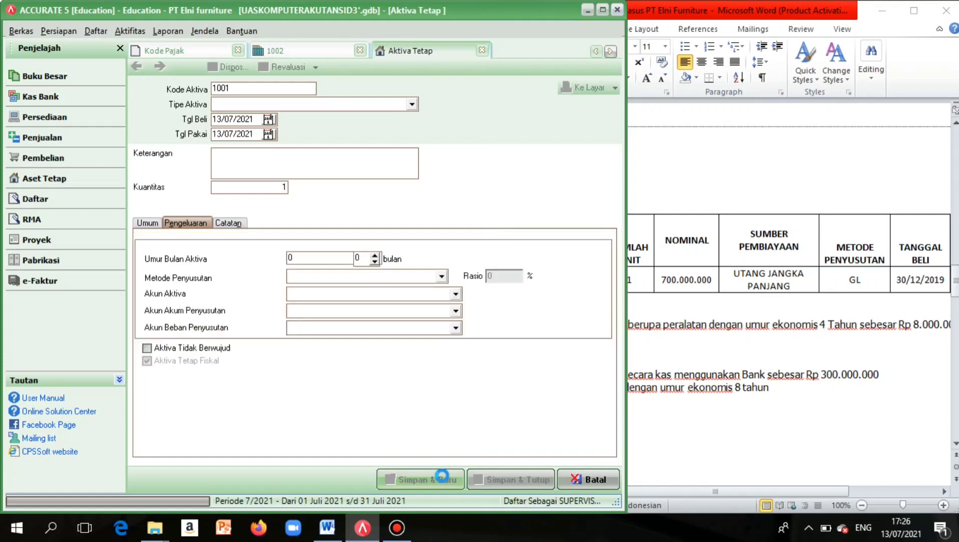
From the Tipe Aktiva list, choose <Tipe Aktiva Tetap Baru> to define a new asset type.
left_click(412, 104)
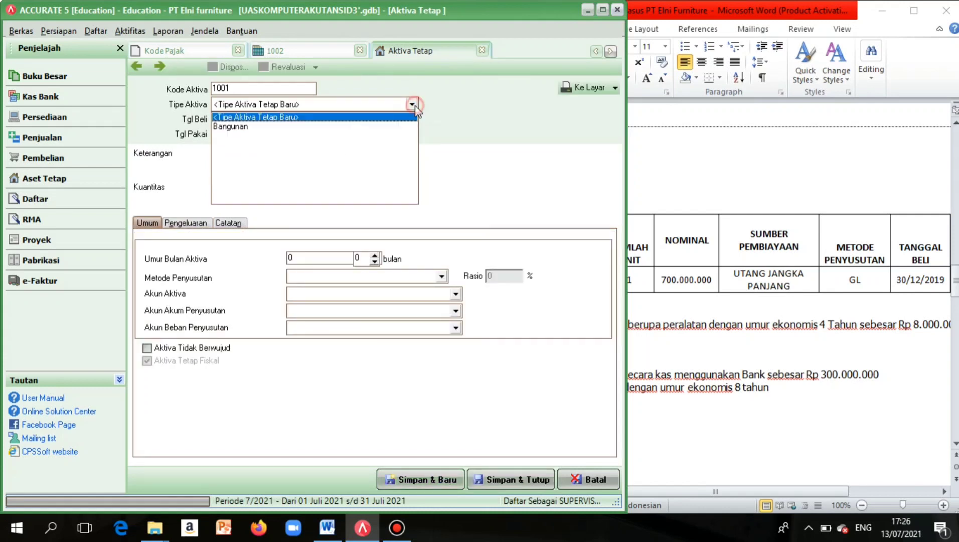
scroll(745, 246, "down", 3)
scroll(745, 246, "left", 3)
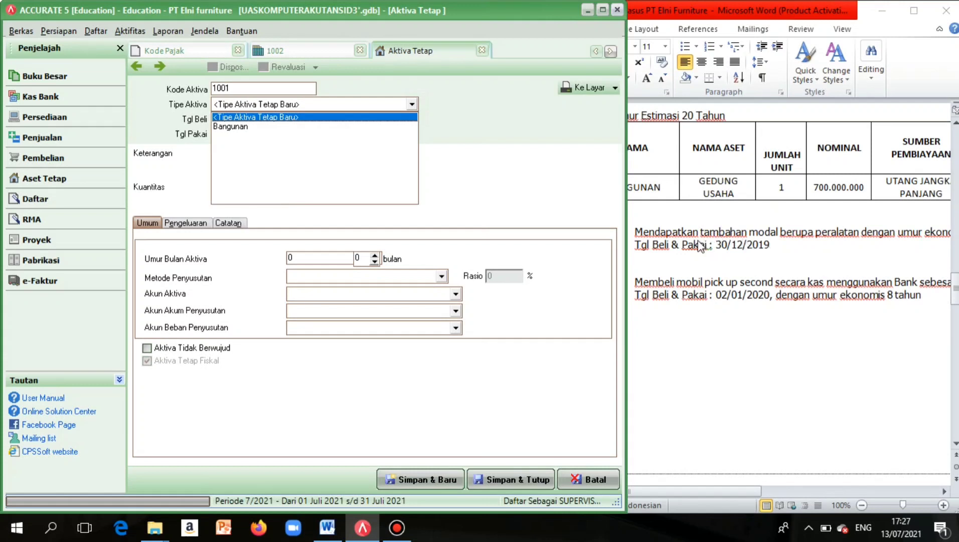
scroll(698, 241, "right", 5)
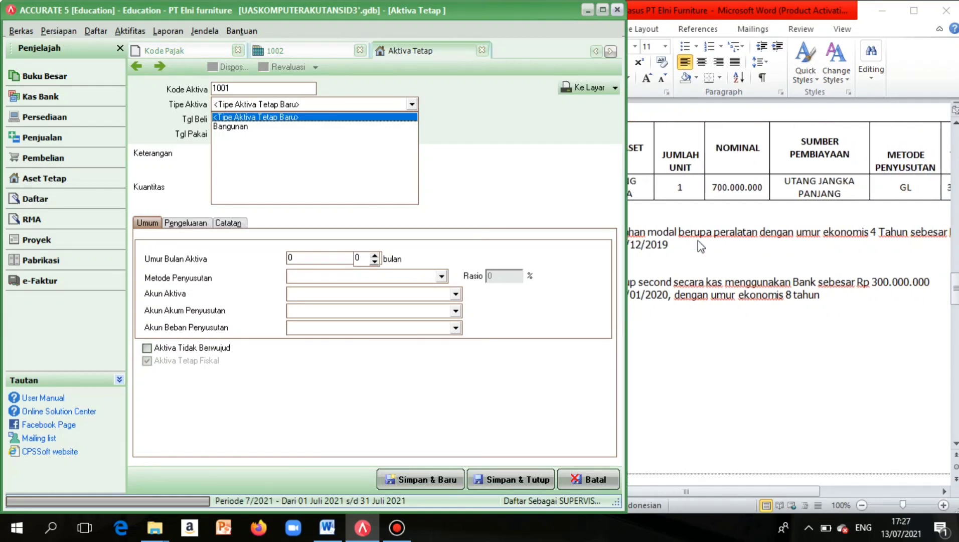
scroll(701, 245, "right", 4)
scroll(701, 245, "left", 6)
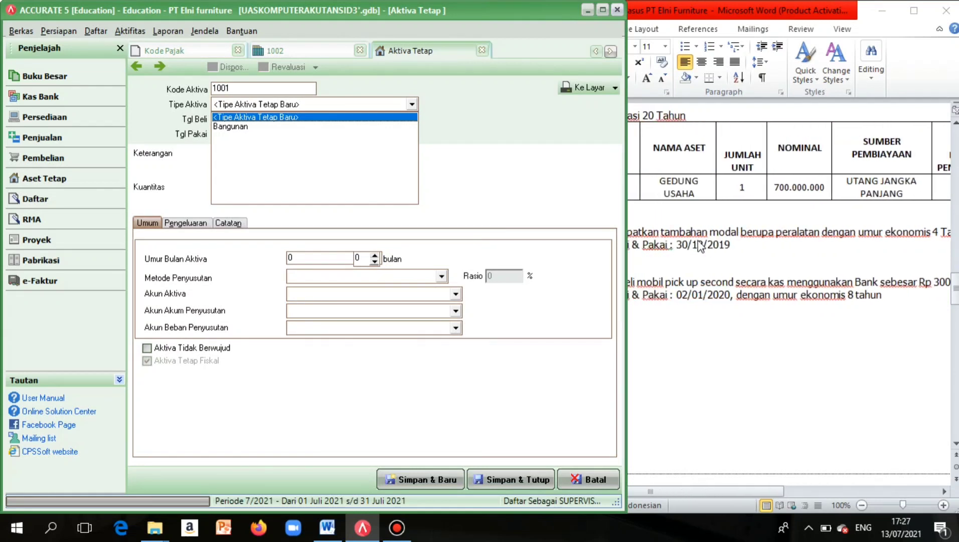
scroll(701, 246, "left", 2)
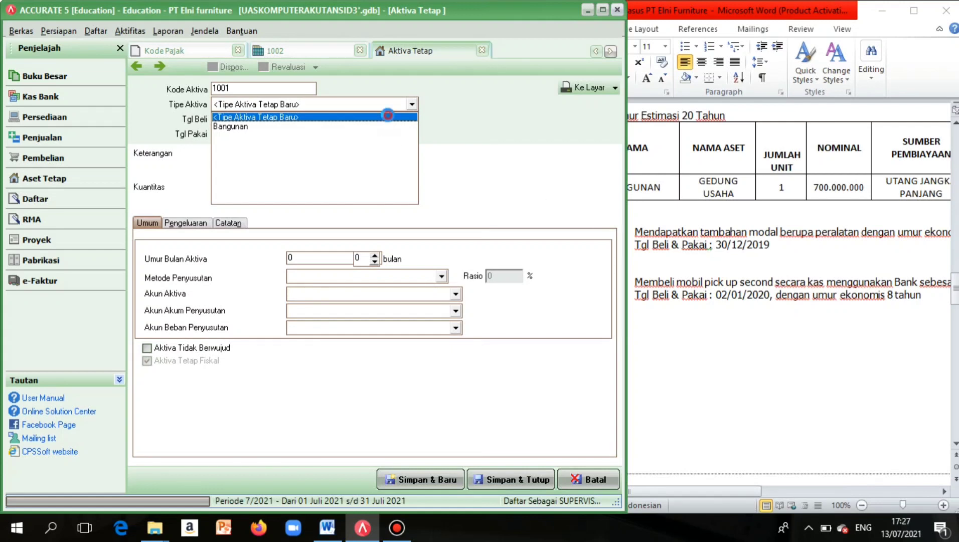
left_click(391, 119)
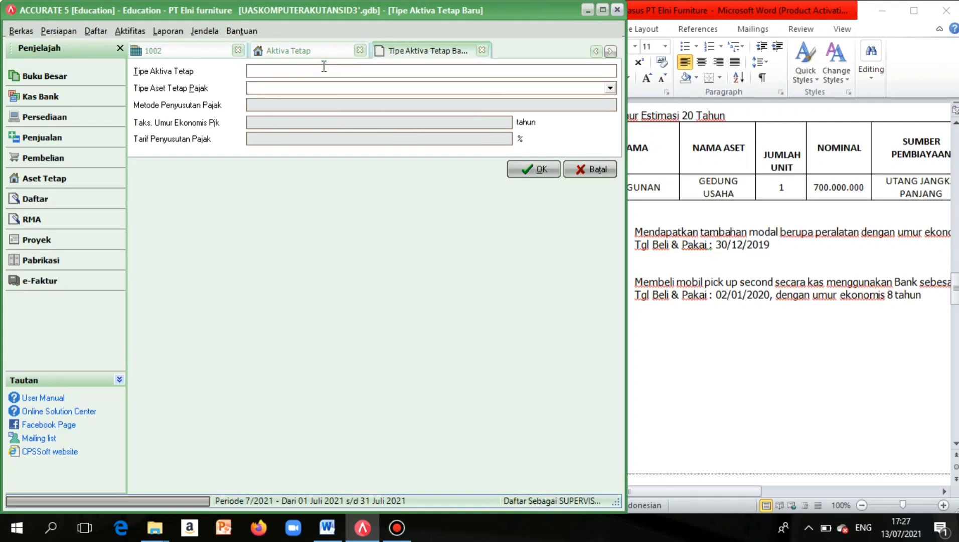
Name the new asset type Peralatan and create a new tax class also named Peralatan.
key("Caps_Lock")
type("P")
key("Caps_Lock")
type("era")
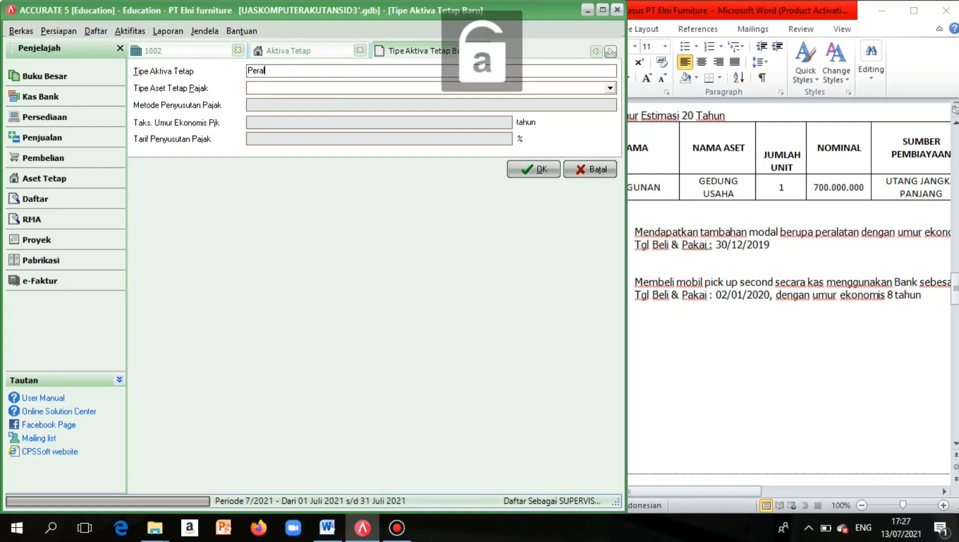
type("latan")
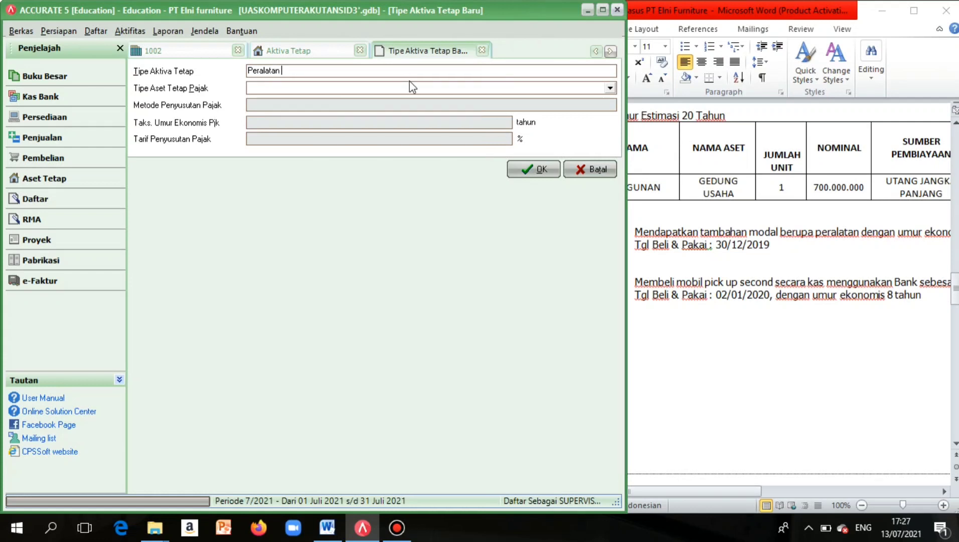
left_click(547, 89)
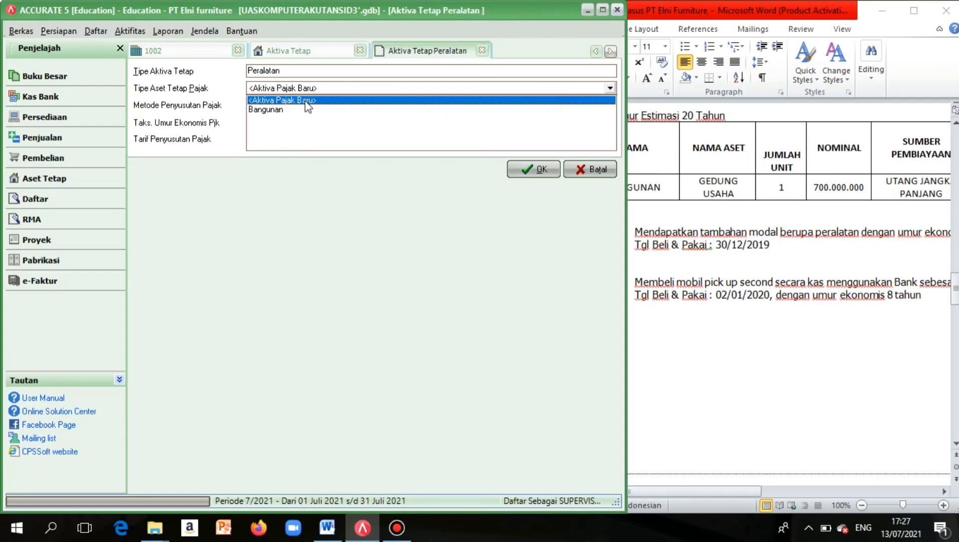
left_click(306, 102)
key("Caps_Lock")
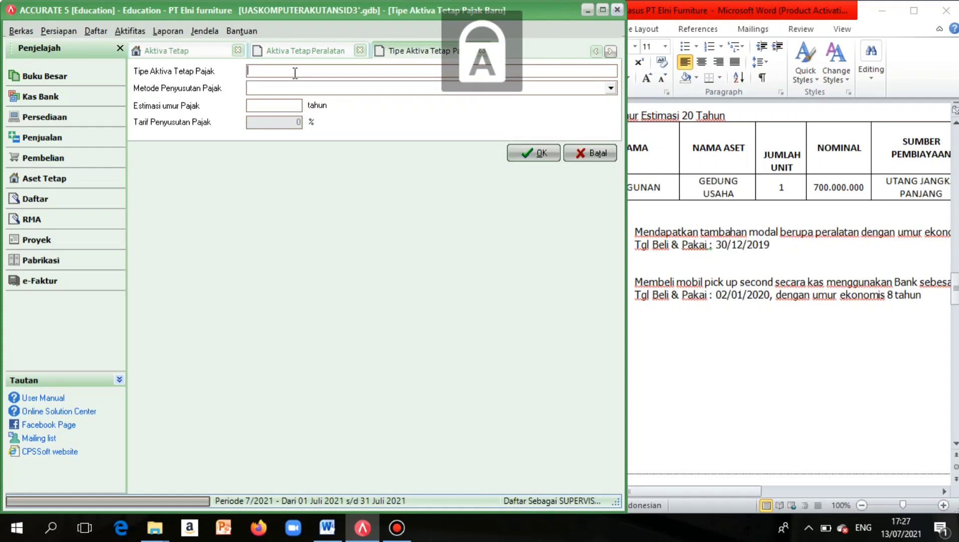
type("P")
key("Caps_Lock")
type("era")
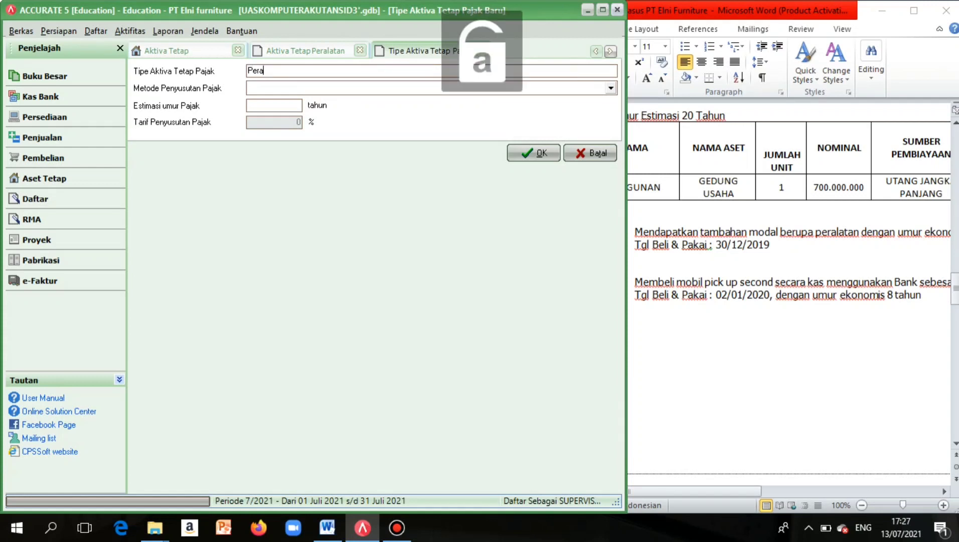
type("latan")
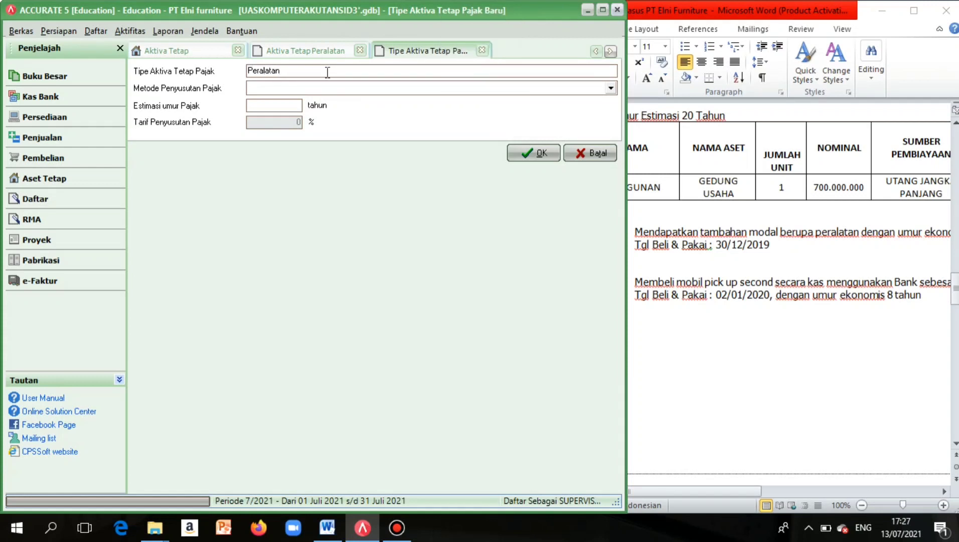
Give the Peralatan tax class straight-line depreciation over 4 years and save both definitions.
left_click(327, 89)
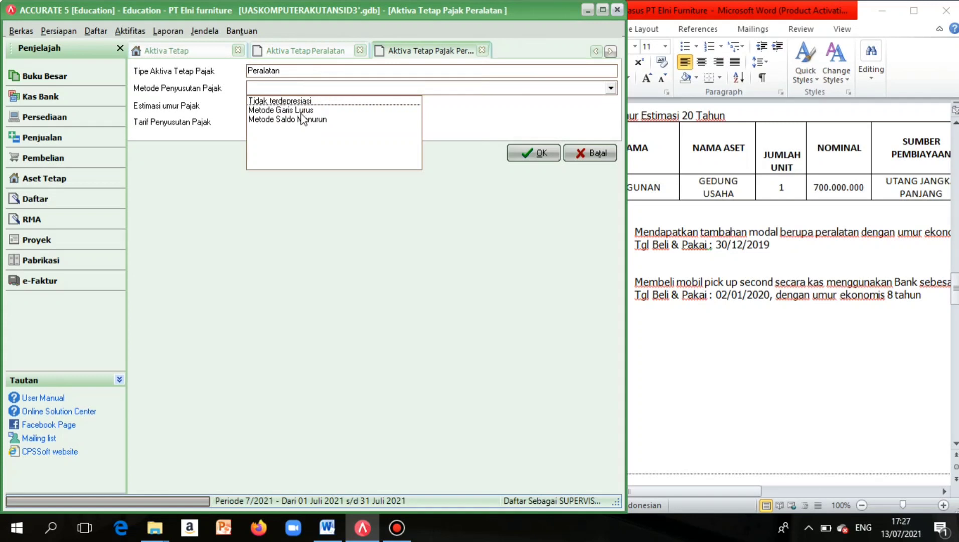
left_click(283, 110)
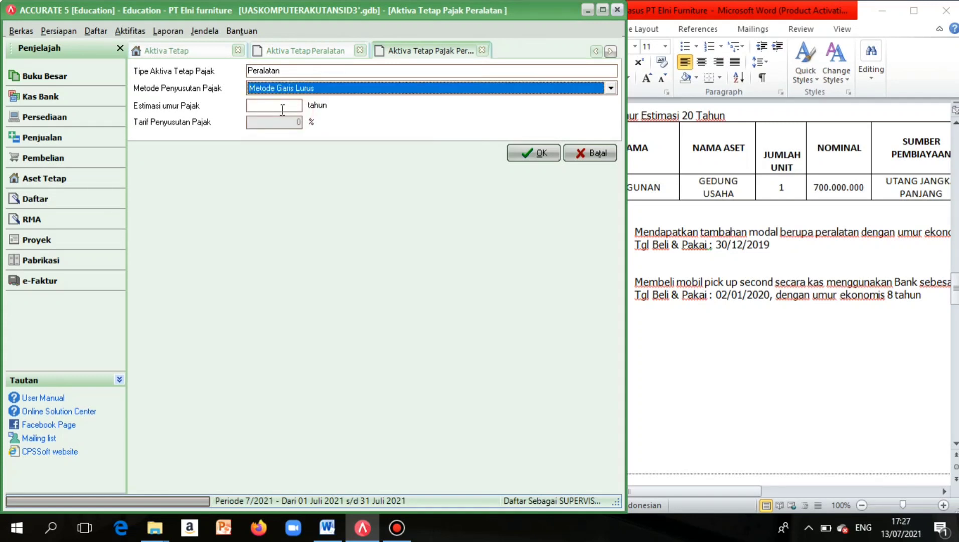
scroll(808, 208, "right", 5)
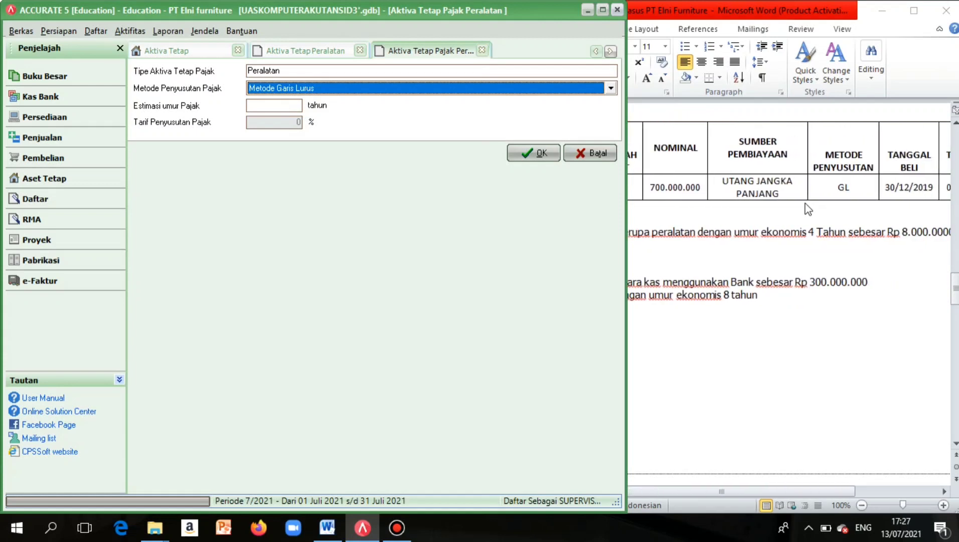
scroll(808, 208, "right", 1)
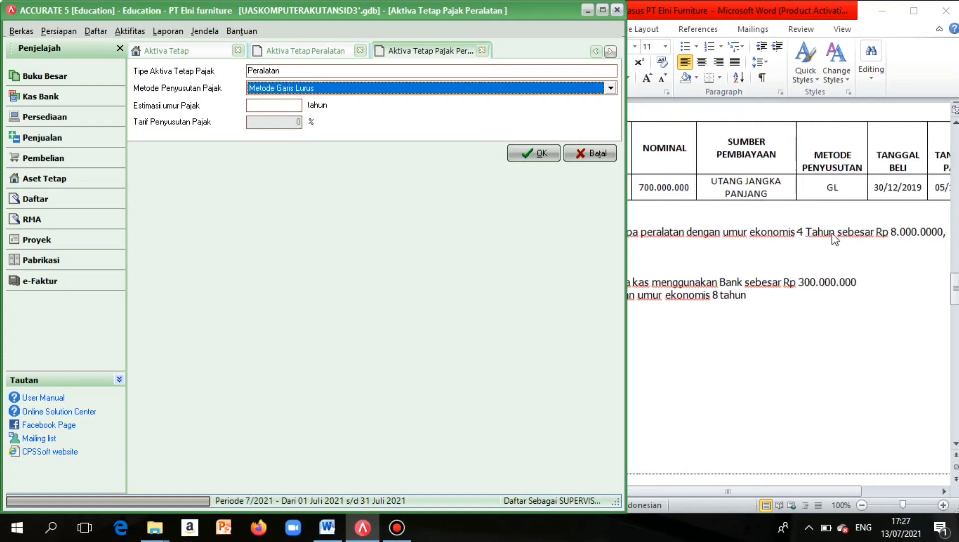
left_click(281, 104)
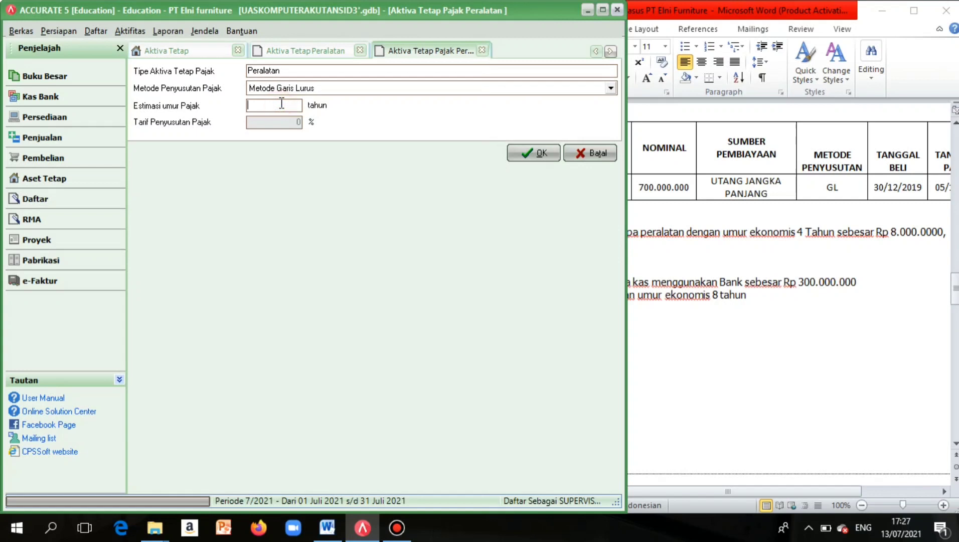
type("4")
left_click(540, 142)
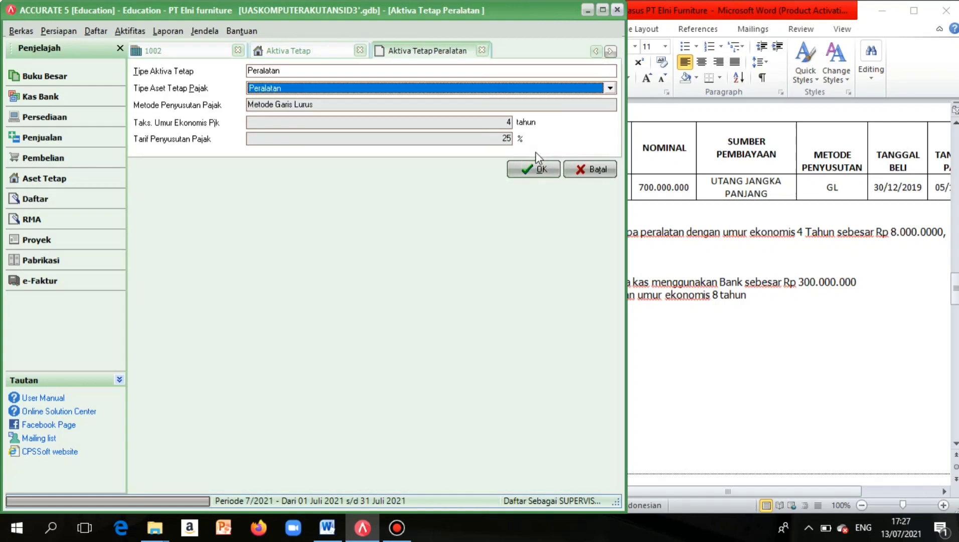
left_click(537, 169)
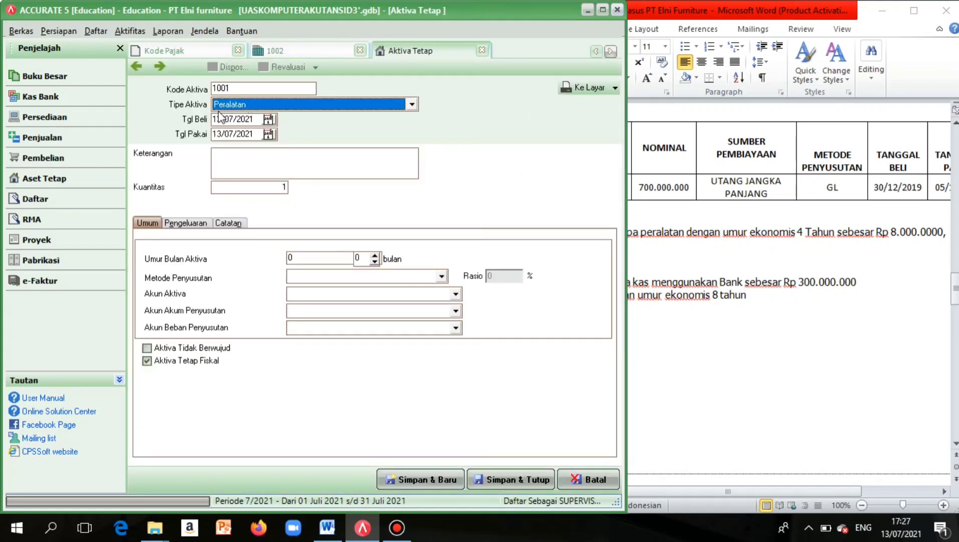
Set asset 1001's purchase and in-use dates to 30/12/2019.
left_click_drag(219, 117, 307, 112)
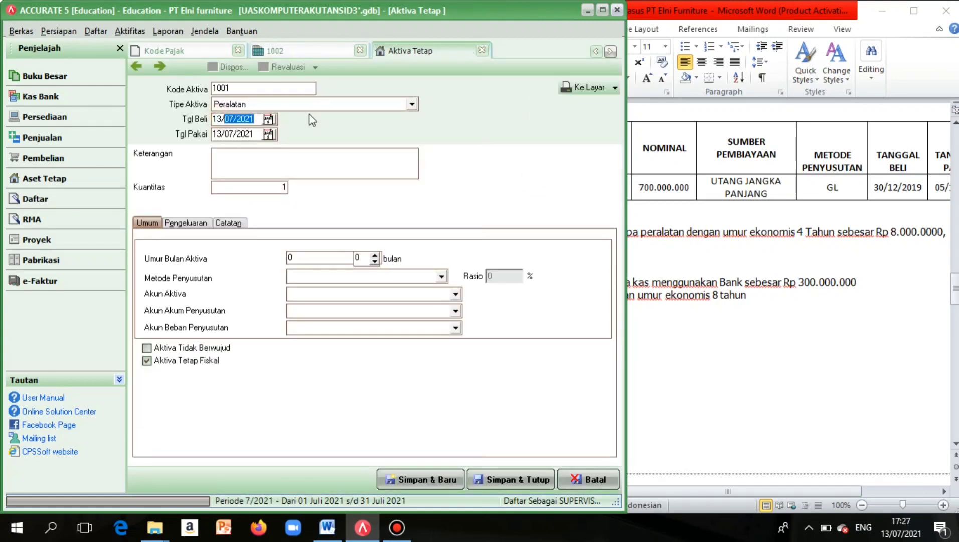
key("BackSpace")
key("BackSpace")
key("BackSpace")
scroll(718, 213, "left", 5)
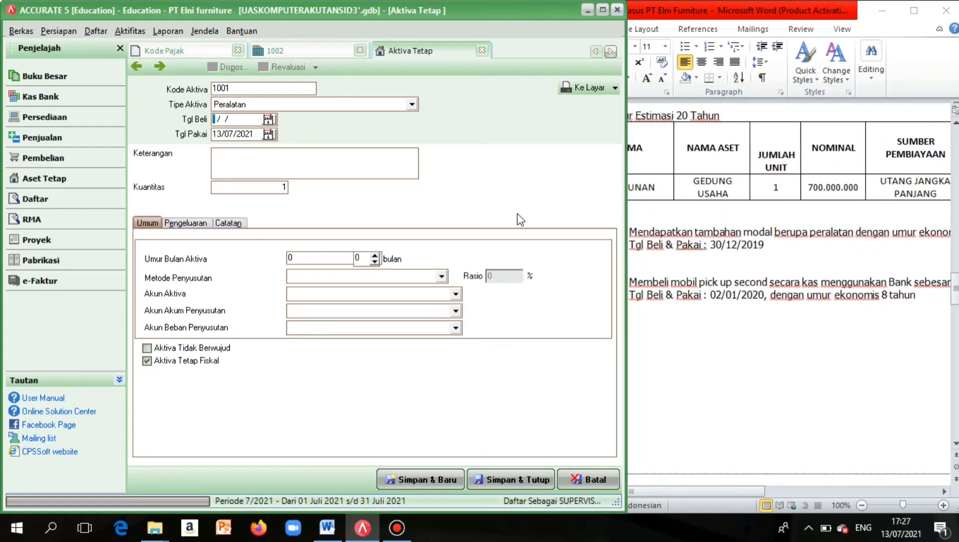
type("30/12/2019")
left_click_drag(213, 133, 315, 135)
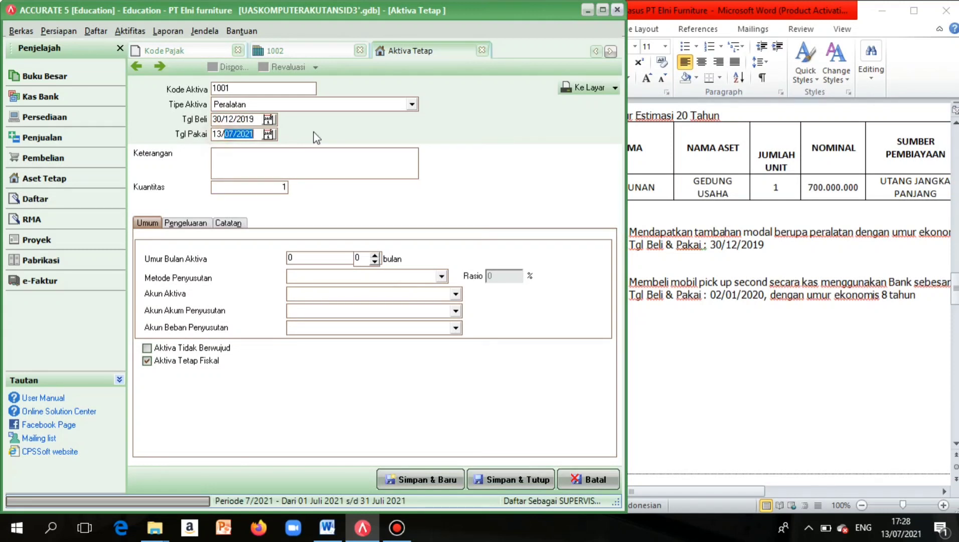
key("BackSpace")
type("30/12/201")
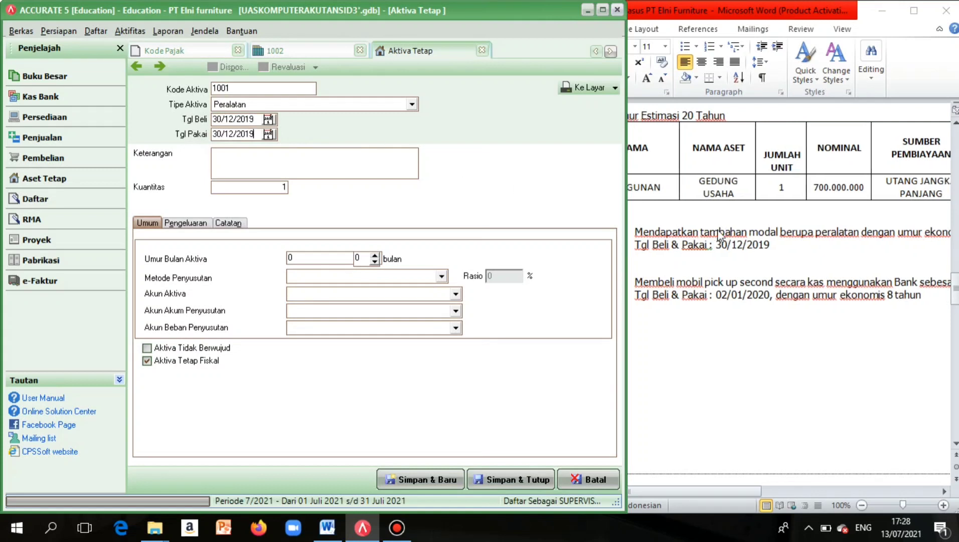
Enter the description 'Tambahan Modal berupa Peralatan' in Keterangan.
left_click(279, 165)
type("T")
key("Caps_Lock")
type("ambahan Modal b")
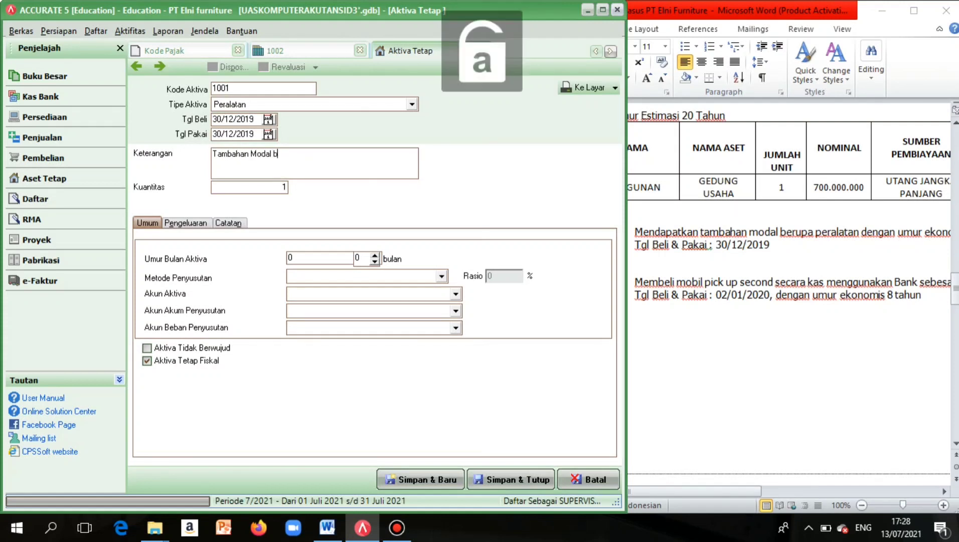
type("erupa Peralatan")
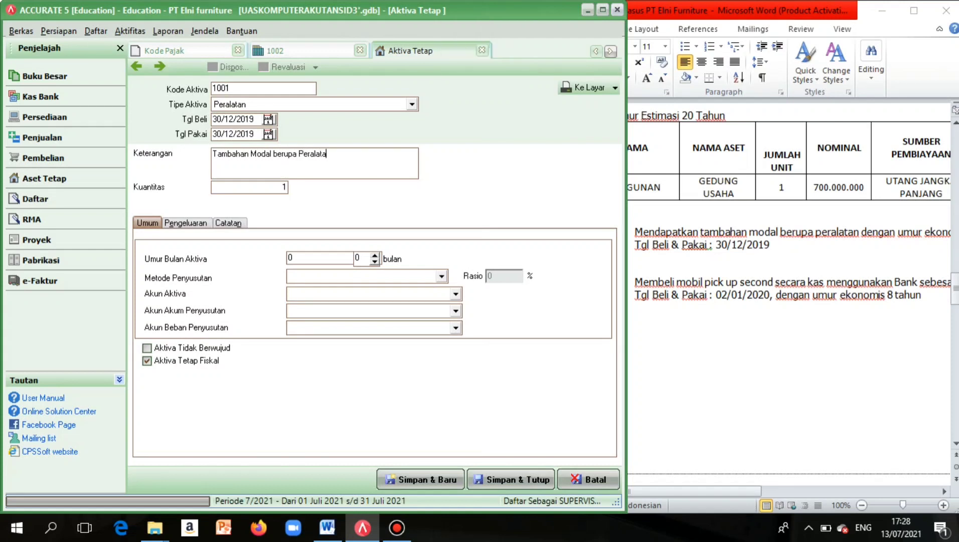
left_click(323, 254)
Give asset 1001 a 4-year useful life with Garis Lurus (straight-line) depreciation.
scroll(906, 267, "right", 3)
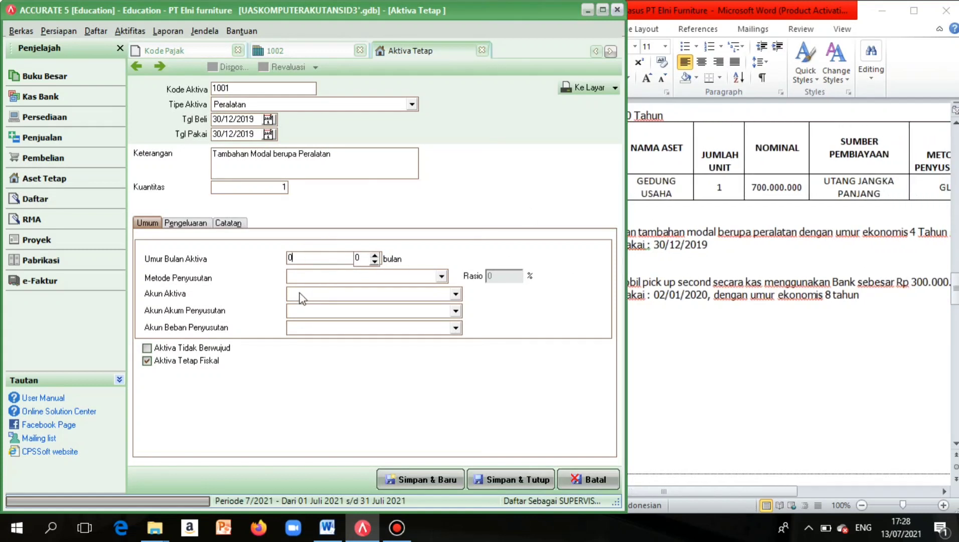
type("4")
left_click(380, 275)
left_click(355, 299)
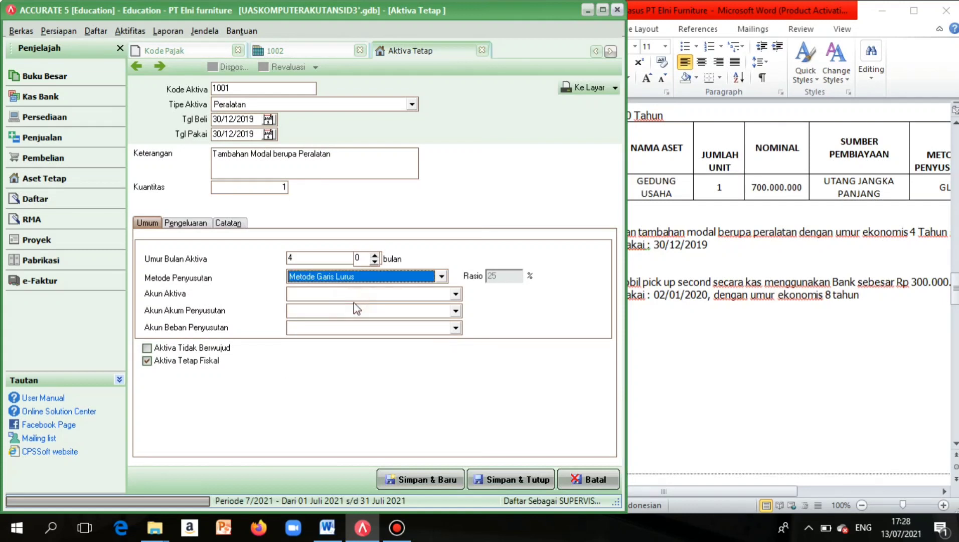
Assign Equipment, Accumulated Depreciation of Equipment and Depreciation Expense of Equipment accounts, then view Pengeluaran.
left_click(455, 295)
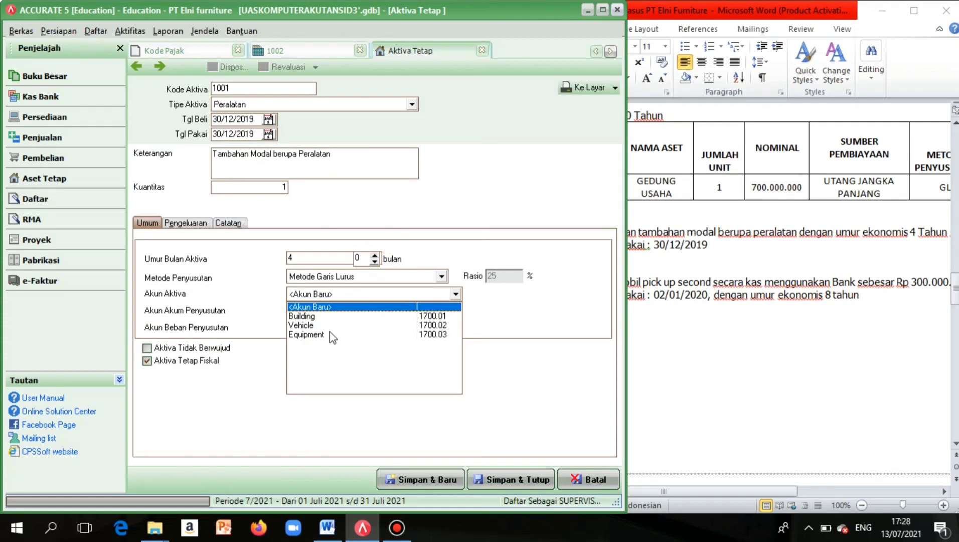
left_click(306, 334)
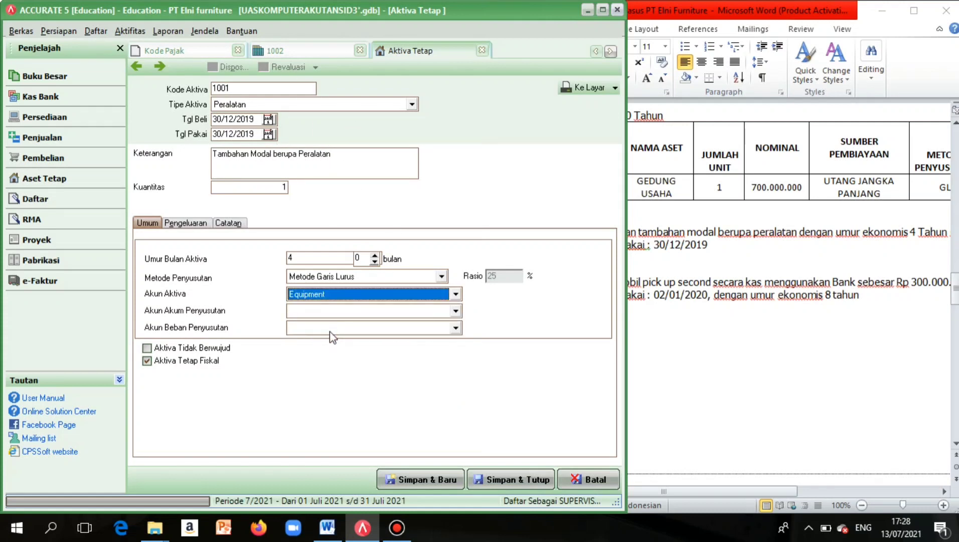
left_click(447, 297)
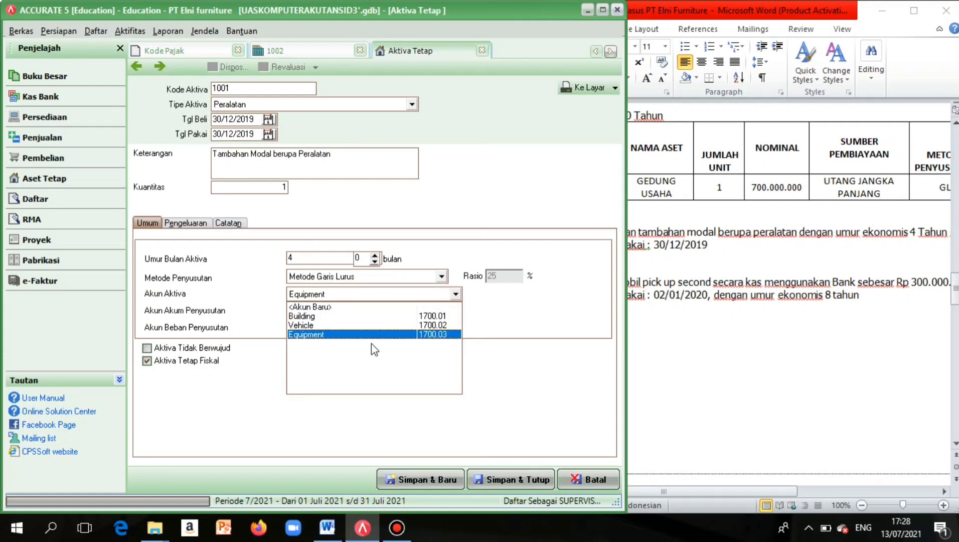
left_click(371, 335)
left_click(453, 311)
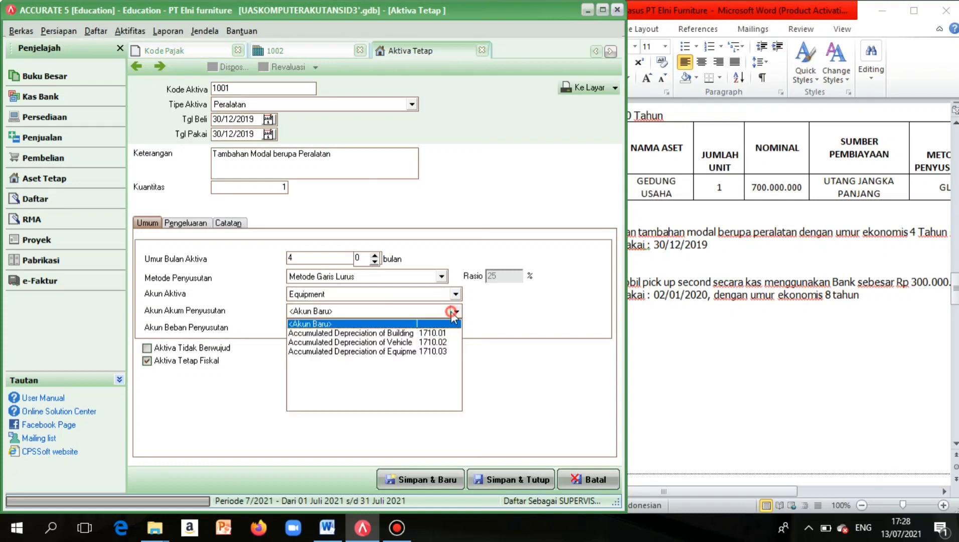
left_click(376, 352)
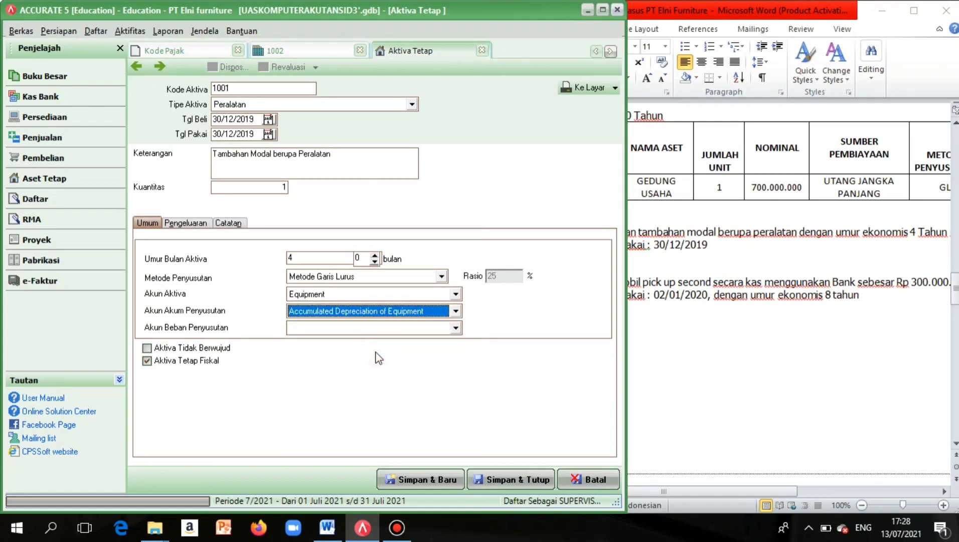
left_click(455, 328)
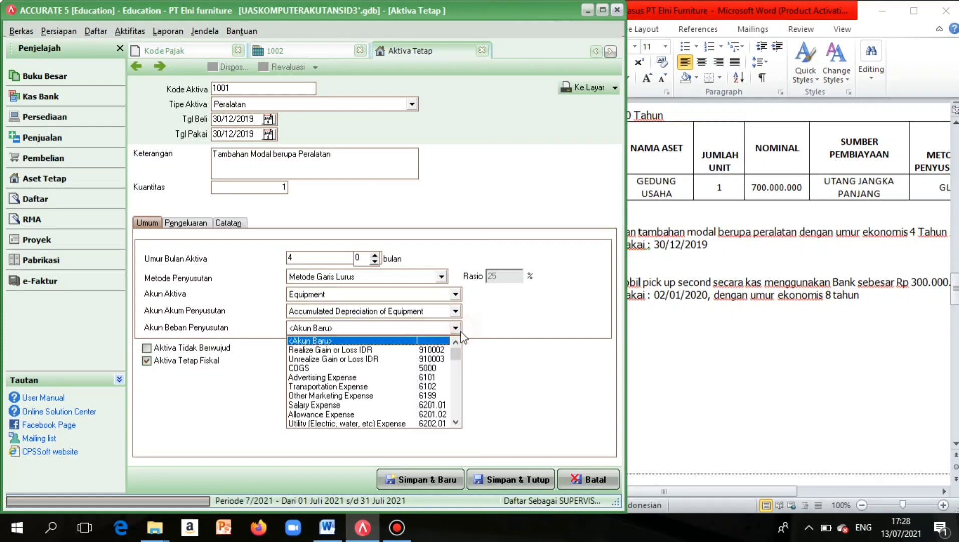
left_click(460, 383)
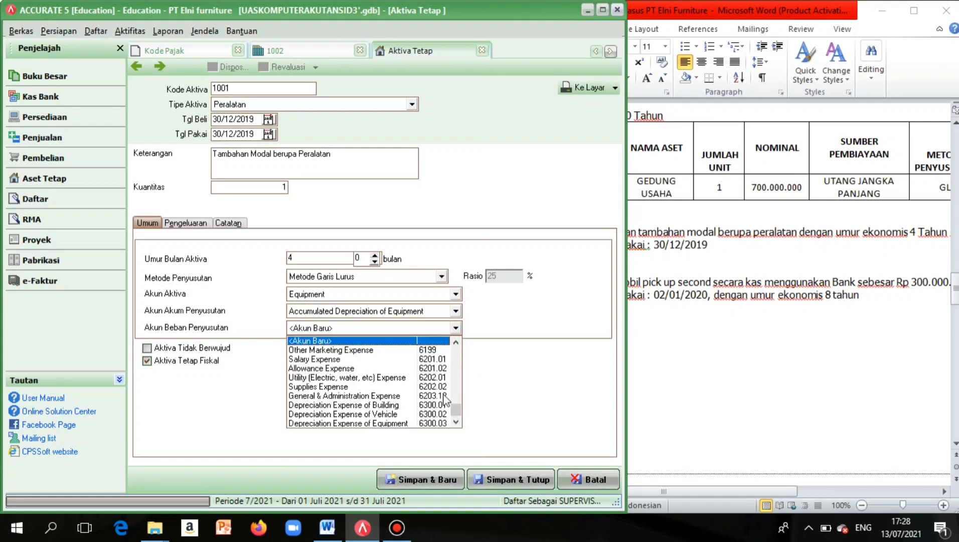
left_click(404, 423)
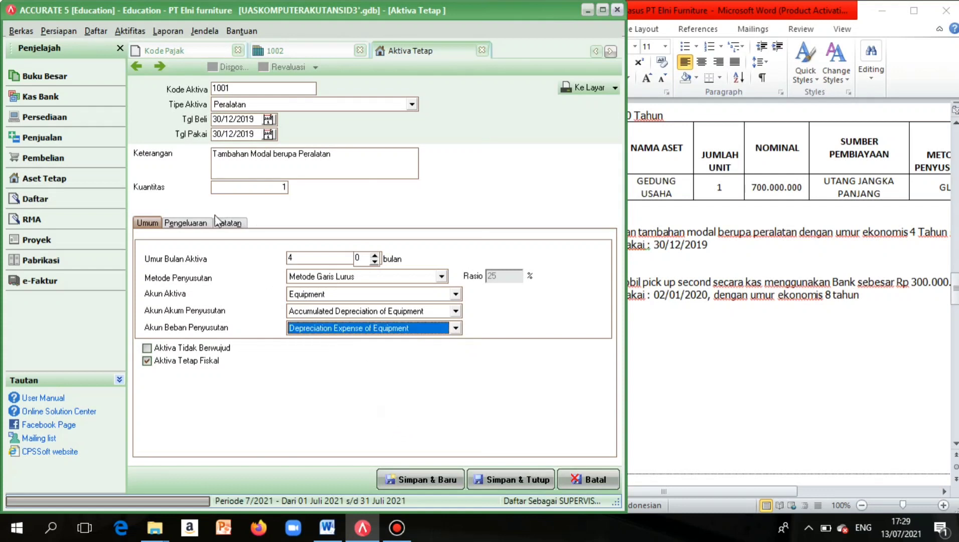
left_click(199, 223)
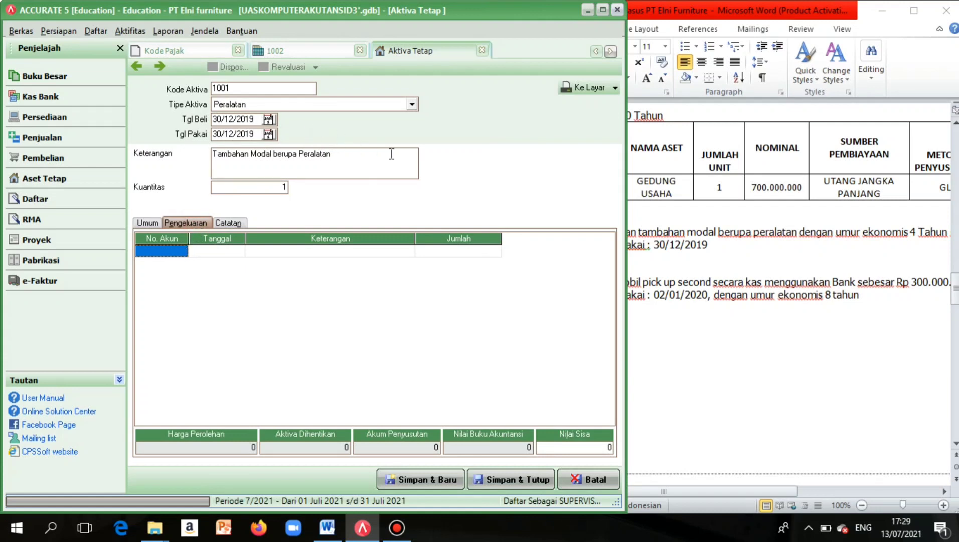
Fill account 3000 Equity into the first expense row.
left_click(179, 250)
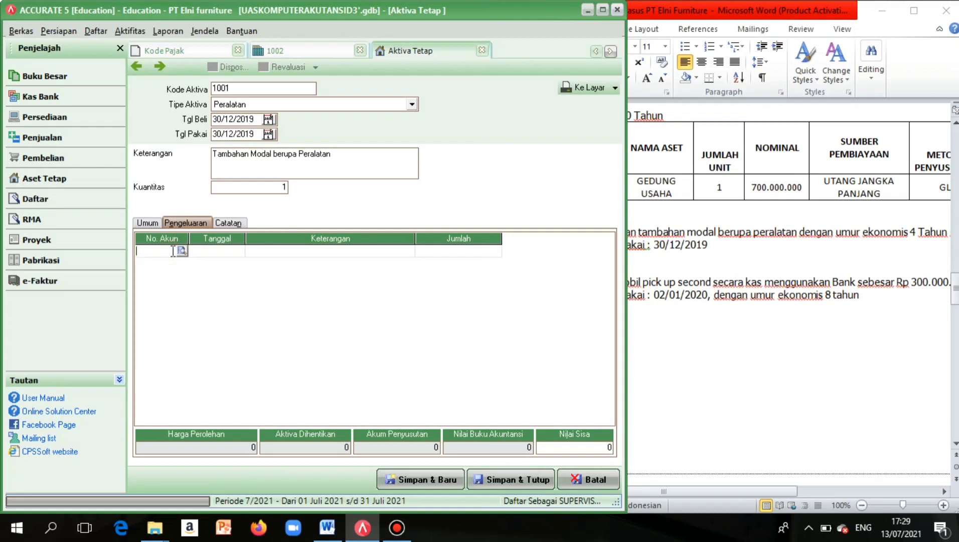
left_click(184, 251)
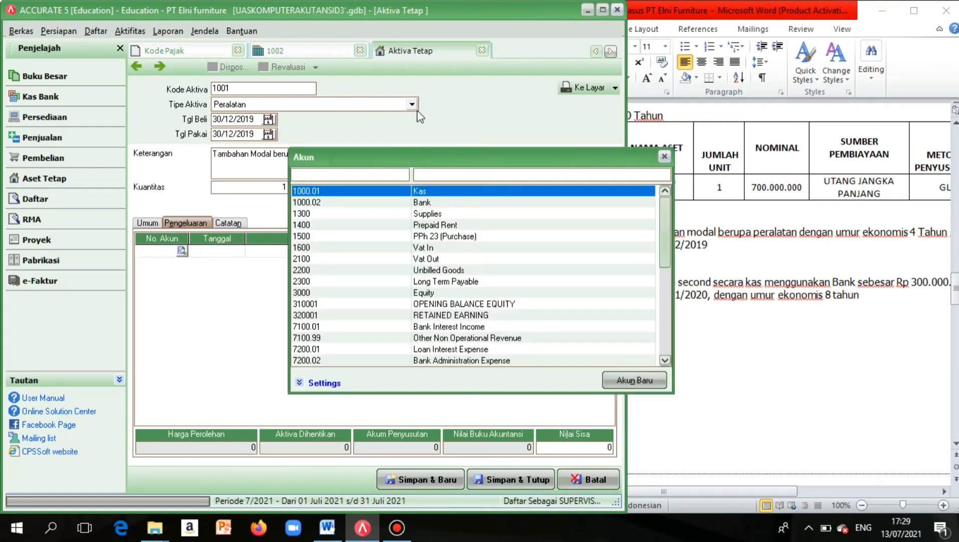
left_click(427, 292)
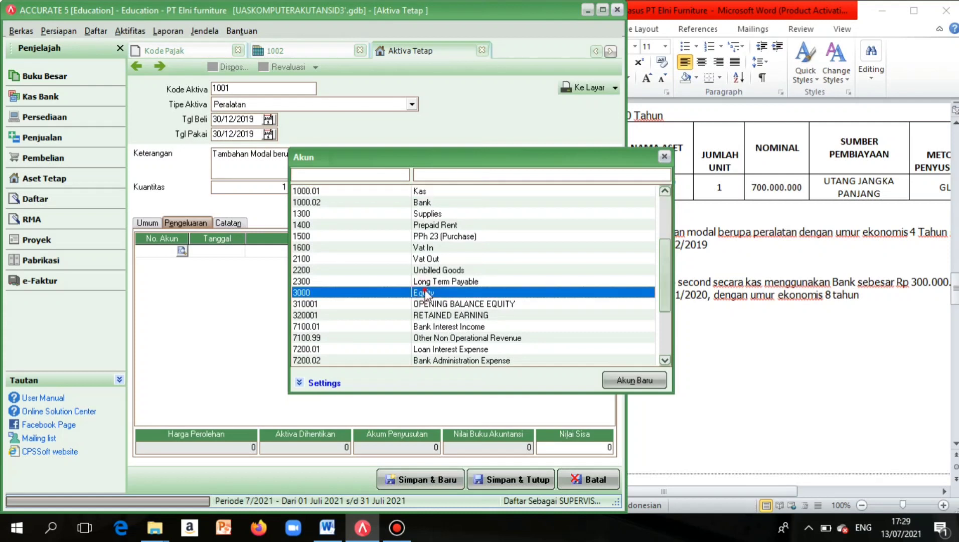
double_click(425, 293)
Enter an 8.000.000 expense amount, then save asset 1001 and start blank asset 1002.
left_click(462, 263)
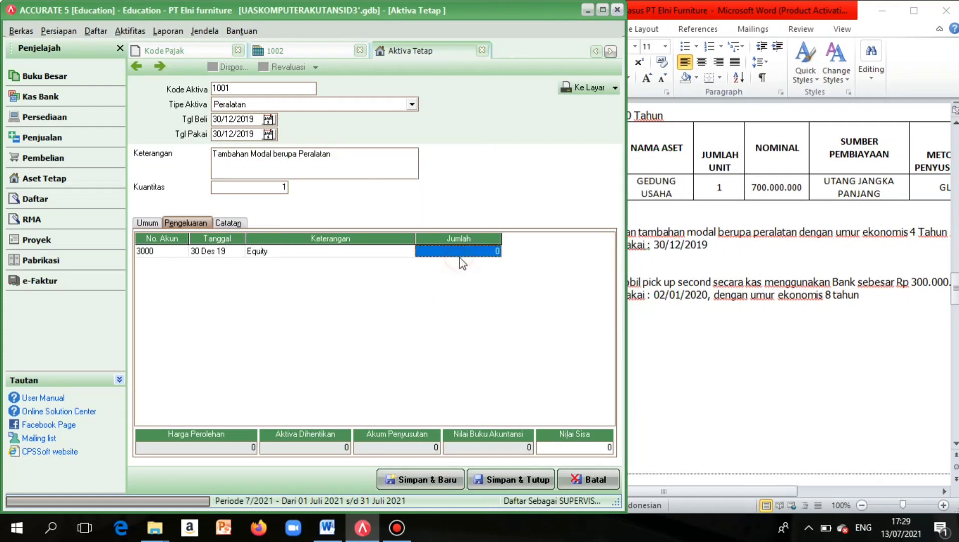
left_click(462, 263)
scroll(784, 233, "right", 3)
scroll(785, 232, "left", 3)
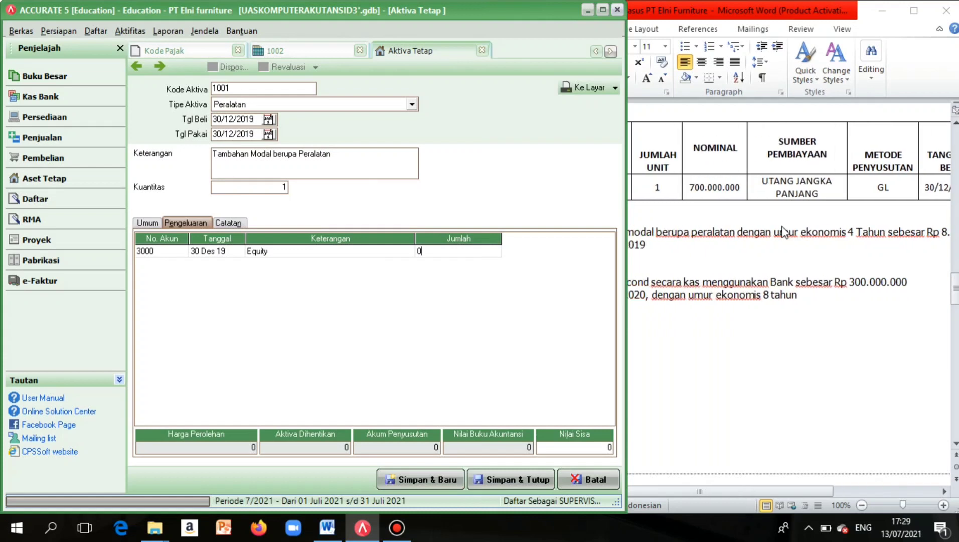
scroll(784, 232, "right", 2)
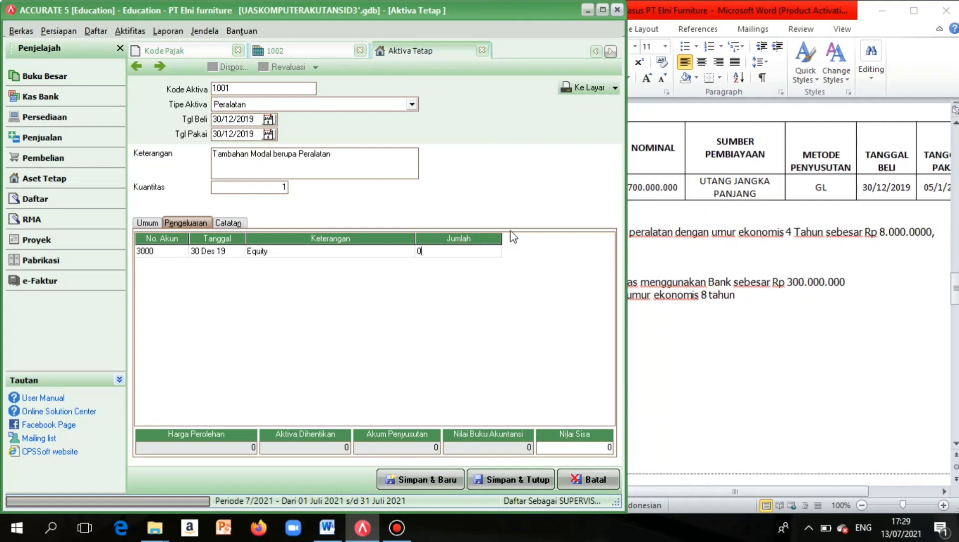
key("BackSpace")
type("8.000.0")
type("00")
left_click(364, 252)
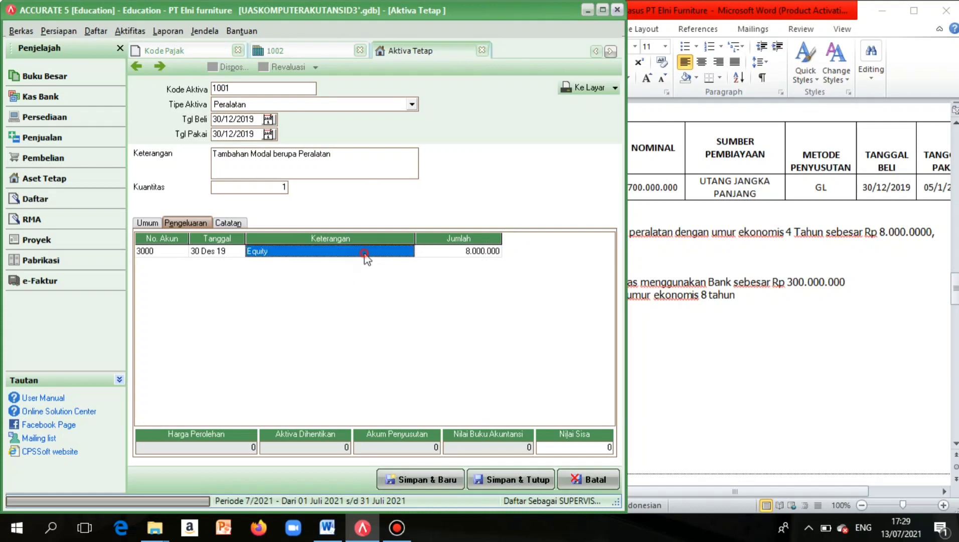
left_click(483, 444)
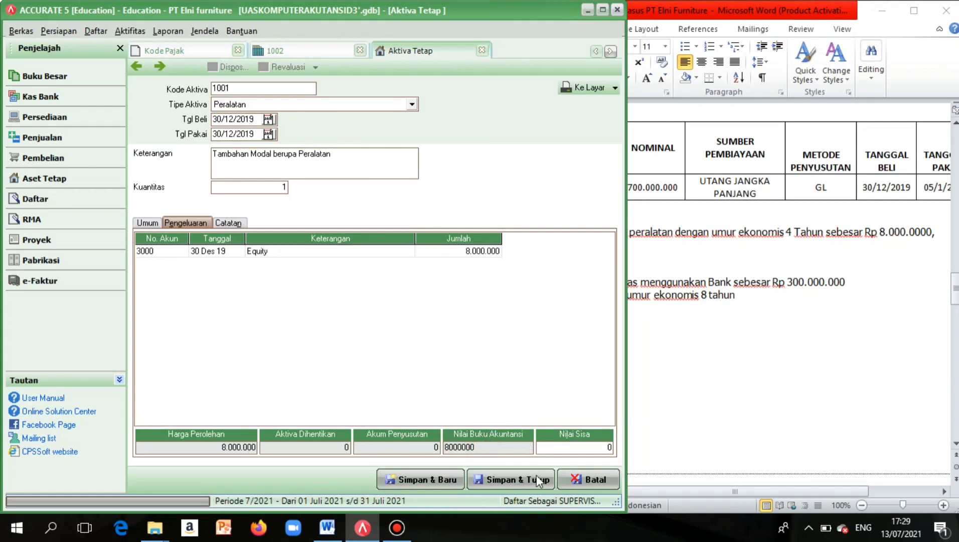
left_click(424, 479)
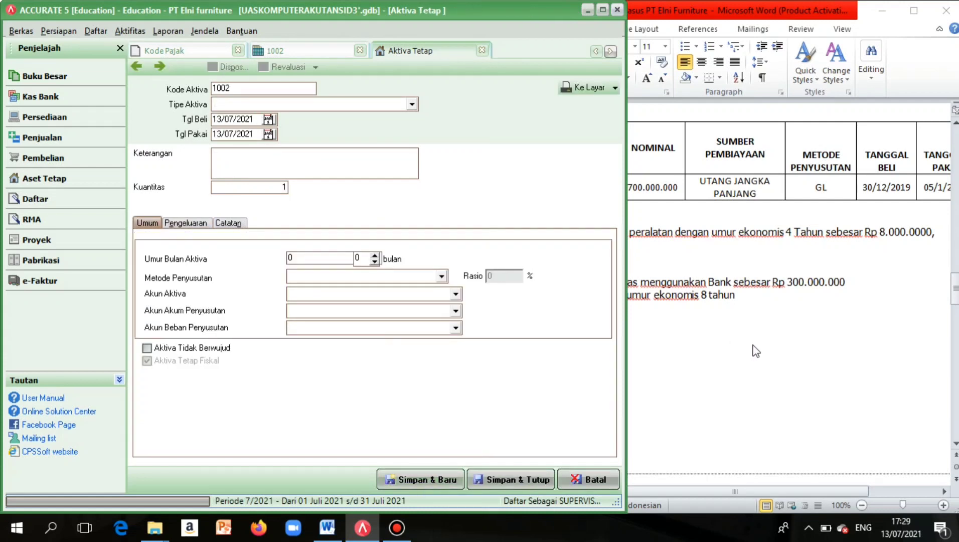
Show the Tipe Aktiva choices (Bangunan, Peralatan) on blank asset 1002.
scroll(768, 362, "left", 5)
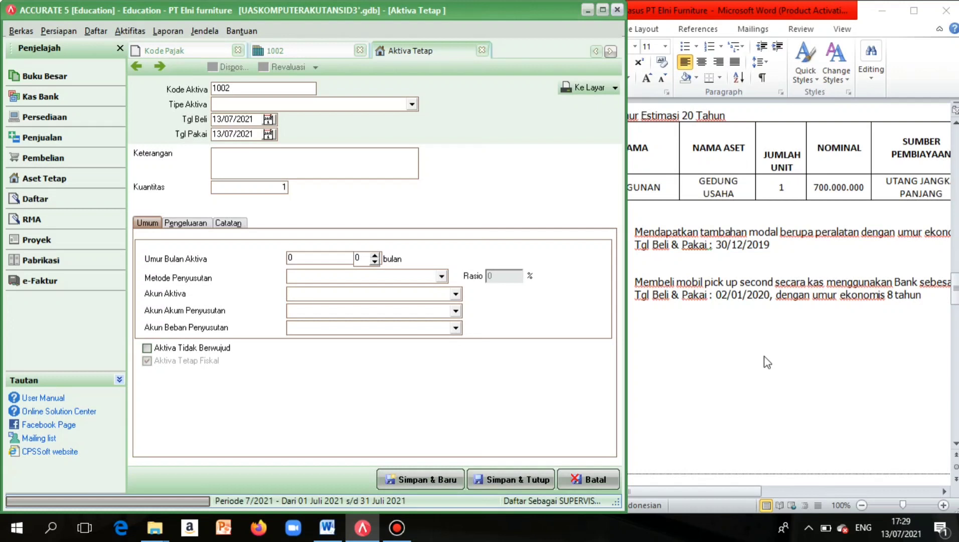
scroll(768, 362, "right", 2)
scroll(768, 362, "left", 2)
scroll(767, 362, "up", 1)
scroll(767, 362, "down", 3)
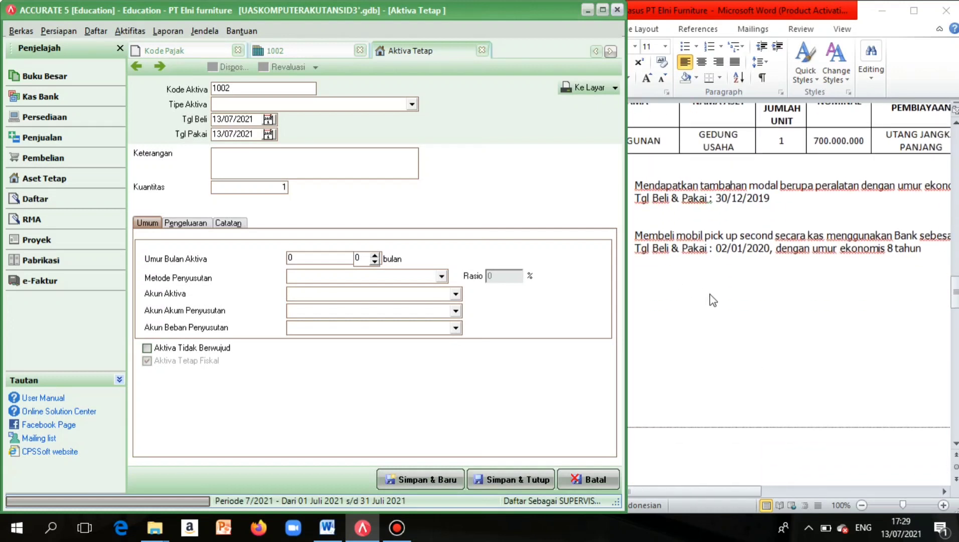
scroll(738, 304, "right", 1)
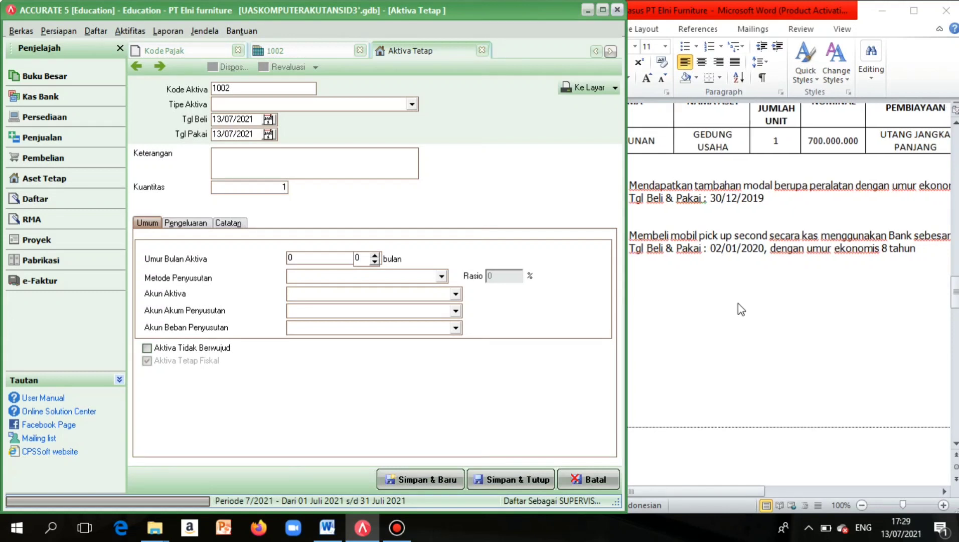
scroll(738, 302, "right", 4)
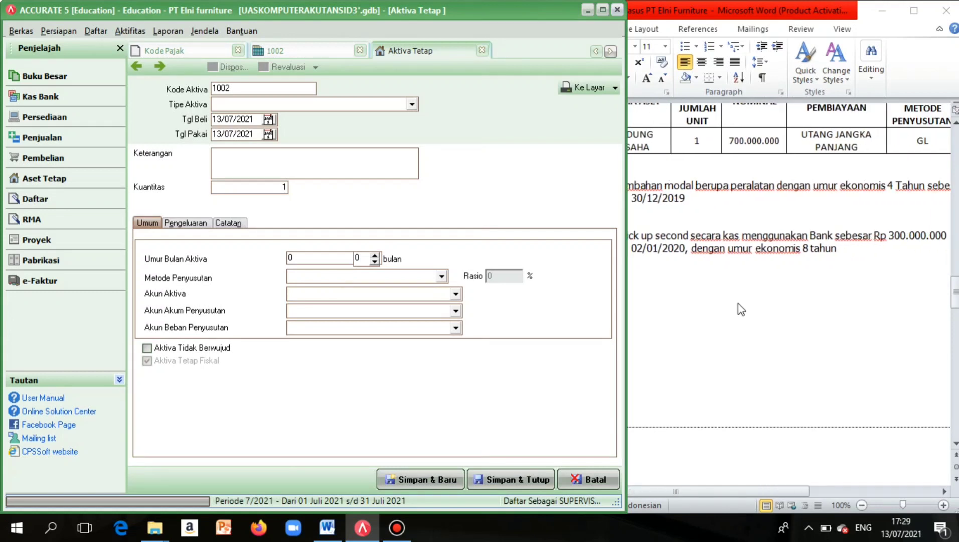
scroll(738, 302, "right", 1)
scroll(738, 302, "left", 4)
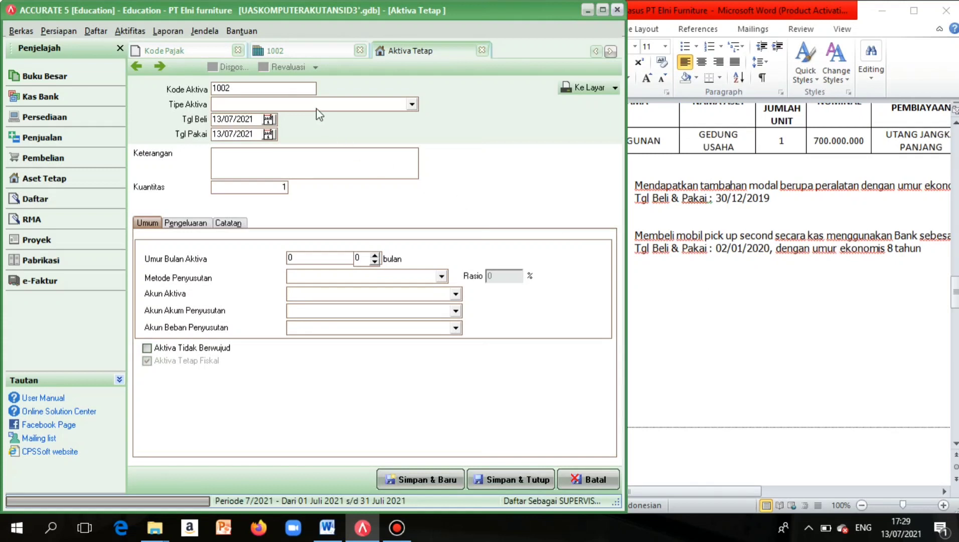
left_click(347, 106)
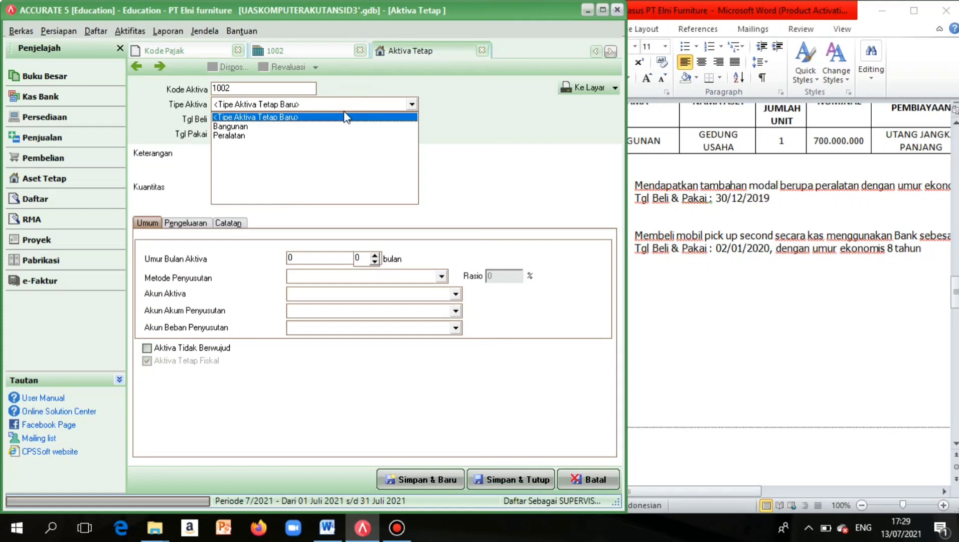
Create a new asset type Kendaraan with a new tax class also named Kendaraan.
left_click(345, 117)
key("Caps_Lock")
type("K")
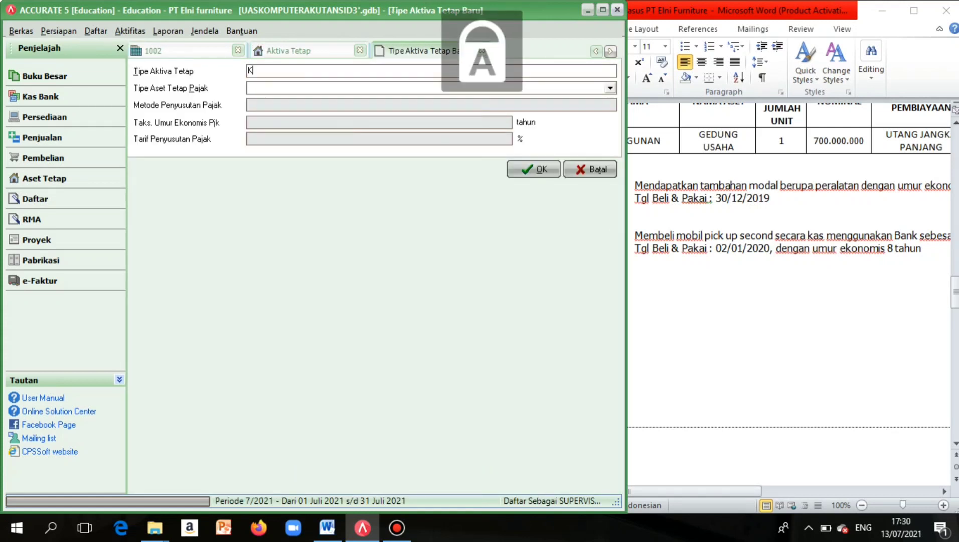
key("Caps_Lock")
type("endaraan")
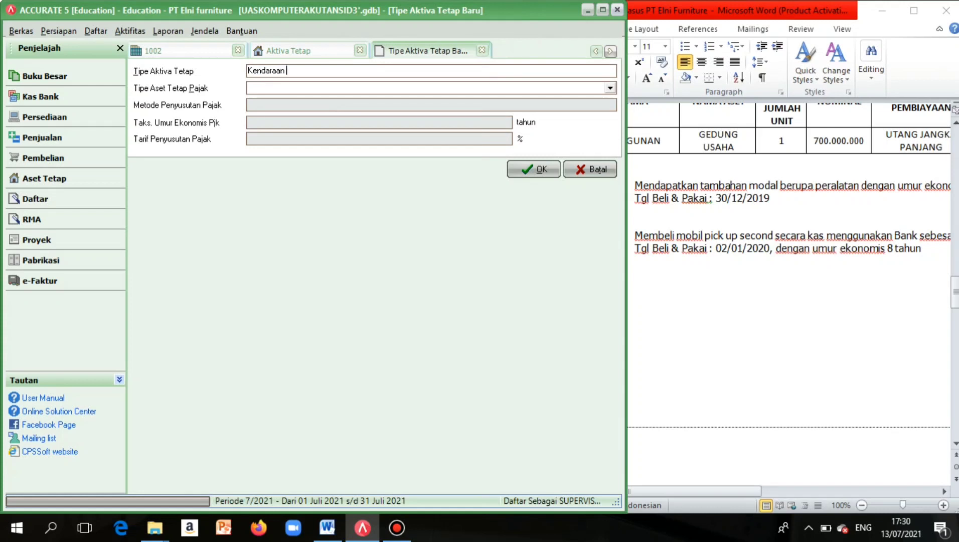
left_click(358, 89)
left_click(331, 101)
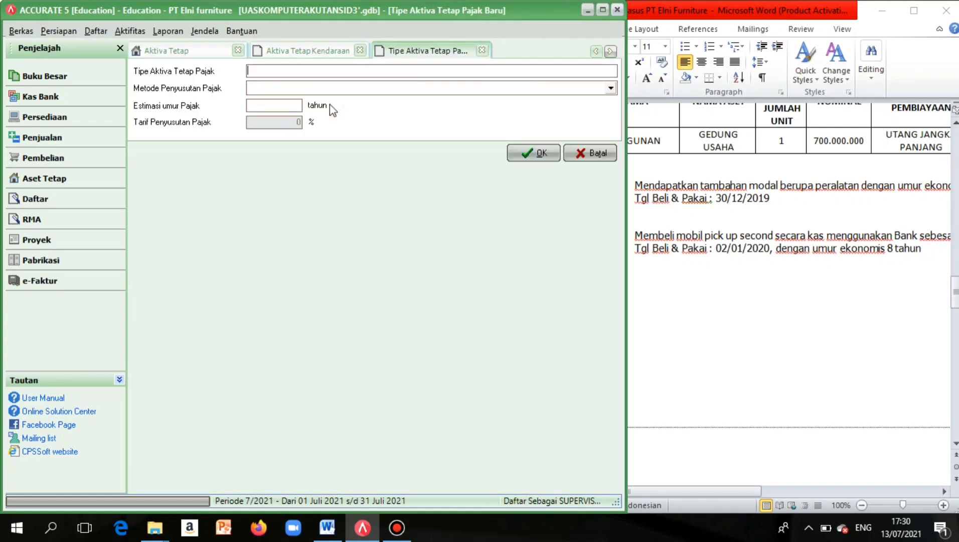
key("Caps_Lock")
type("K")
key("Caps_Lock")
type("e")
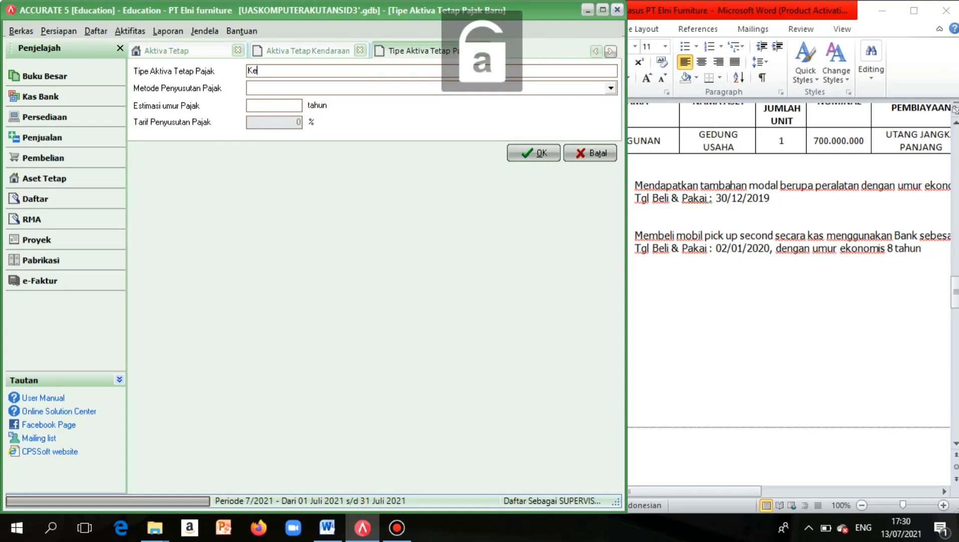
type("ndaraan")
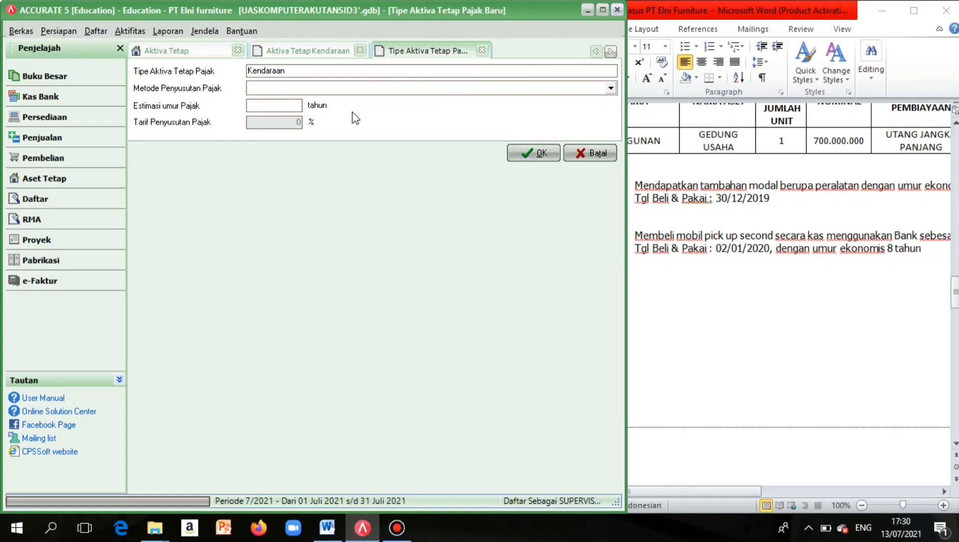
Give the Kendaraan tax class straight-line depreciation over 8 years (12,5%) and confirm both.
left_click(377, 89)
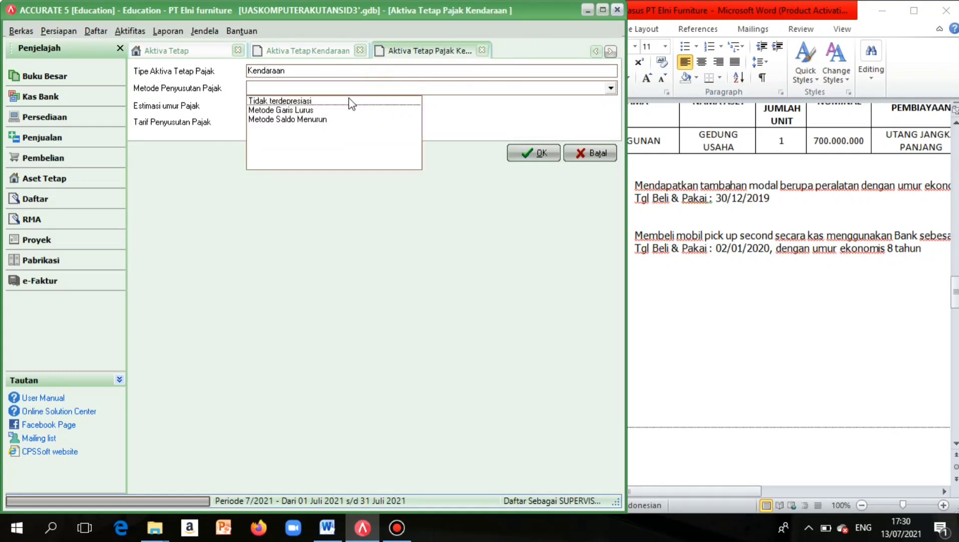
left_click(336, 110)
left_click(297, 105)
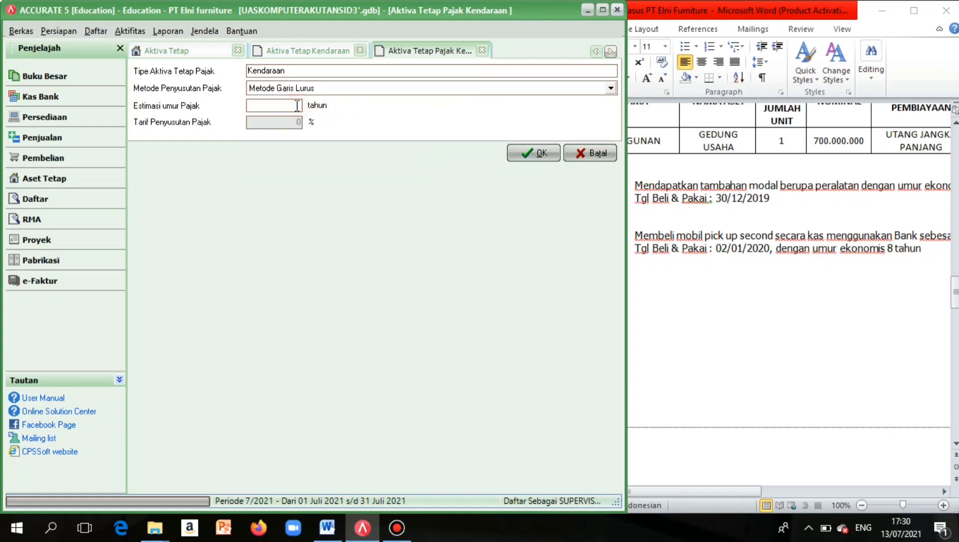
type("8")
left_click(519, 152)
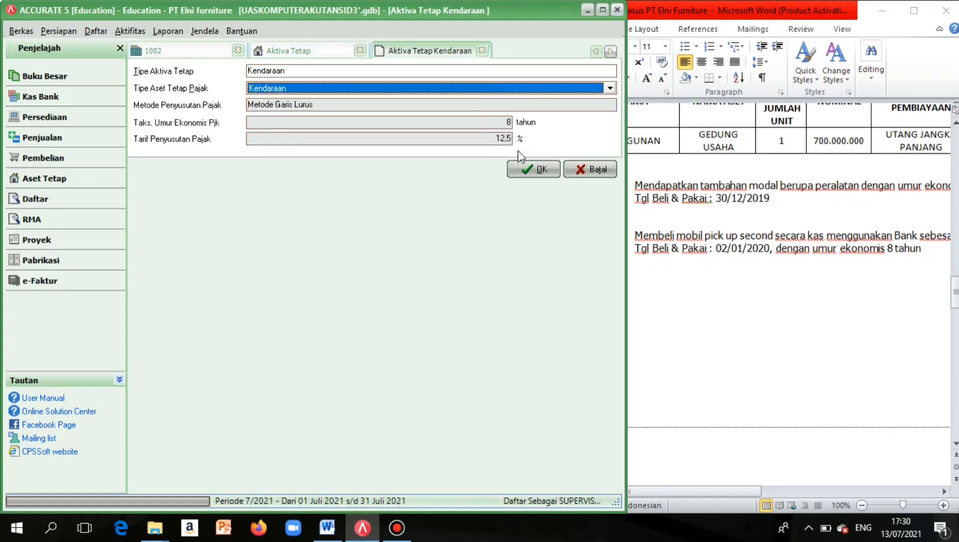
left_click(527, 171)
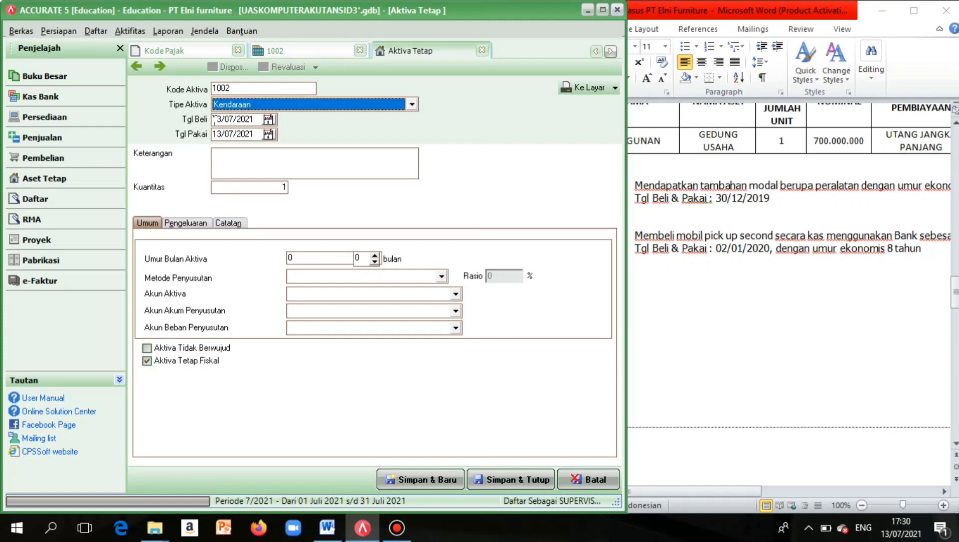
Set both the purchase date (Tgl Beli) and usage date (Tgl Pakai) to 02/01/2020.
left_click_drag(224, 120, 255, 119)
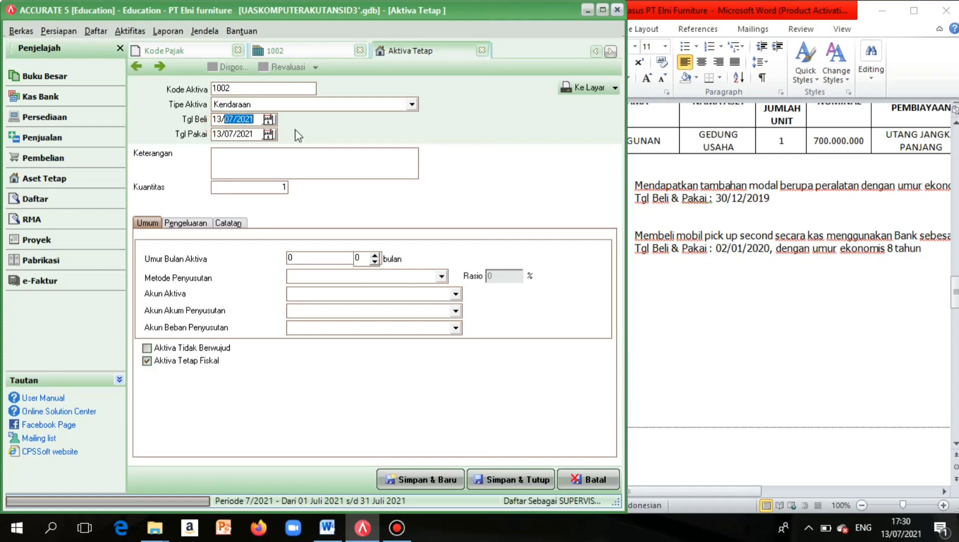
key("BackSpace")
key("BackSpace")
key("BackSpace")
key("BackSpace")
type("02101")
key("BackSpace")
key("BackSpace")
key("BackSpace")
type("01/2020")
left_click_drag(224, 134, 270, 134)
key("BackSpace")
key("BackSpace")
key("BackSpace")
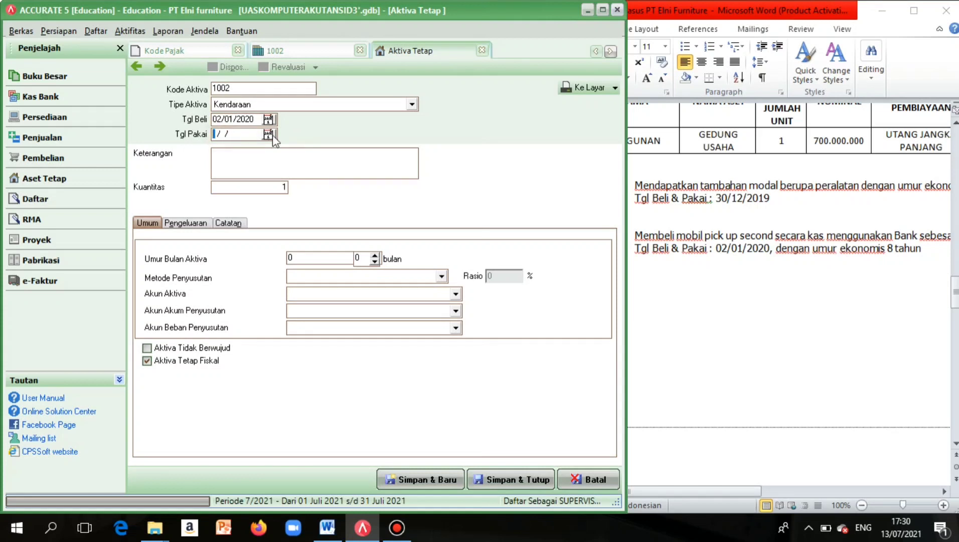
type("00201202")
key("BackSpace")
key("BackSpace")
key("BackSpace")
key("BackSpace")
key("BackSpace")
key("BackSpace")
key("BackSpace")
key("BackSpace")
type("02/01/2020")
Enter the description 'Pembelian Mobil Pick Up secara kas'.
key("Tab")
key("Caps_Lock")
type("P")
key("Caps_Lock")
type("e")
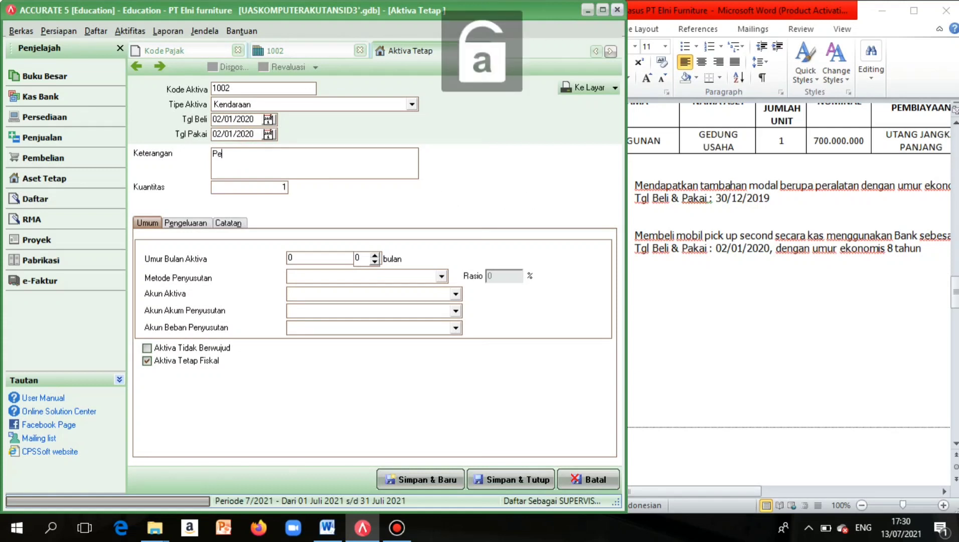
type("mbelian")
key("Caps_Lock")
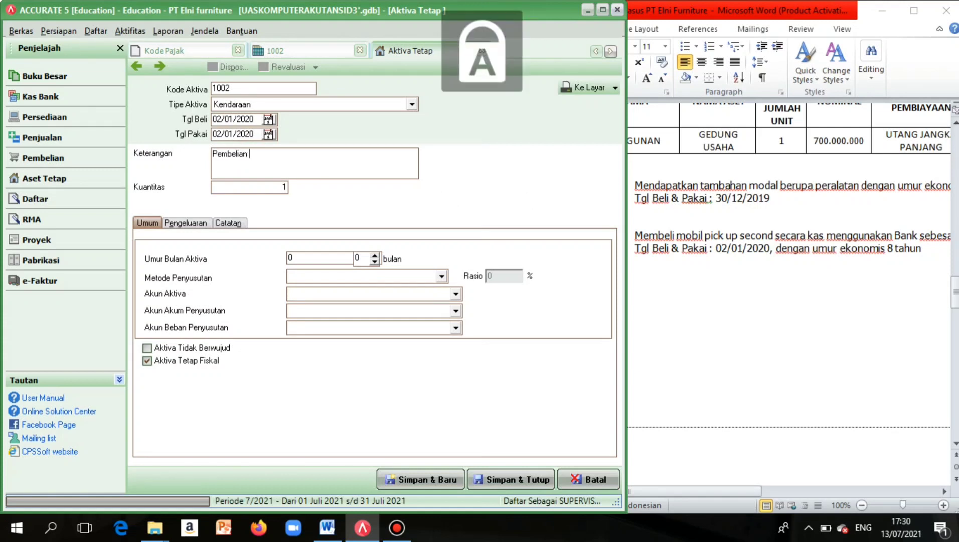
type("P")
key("Caps_Lock")
key("BackSpace")
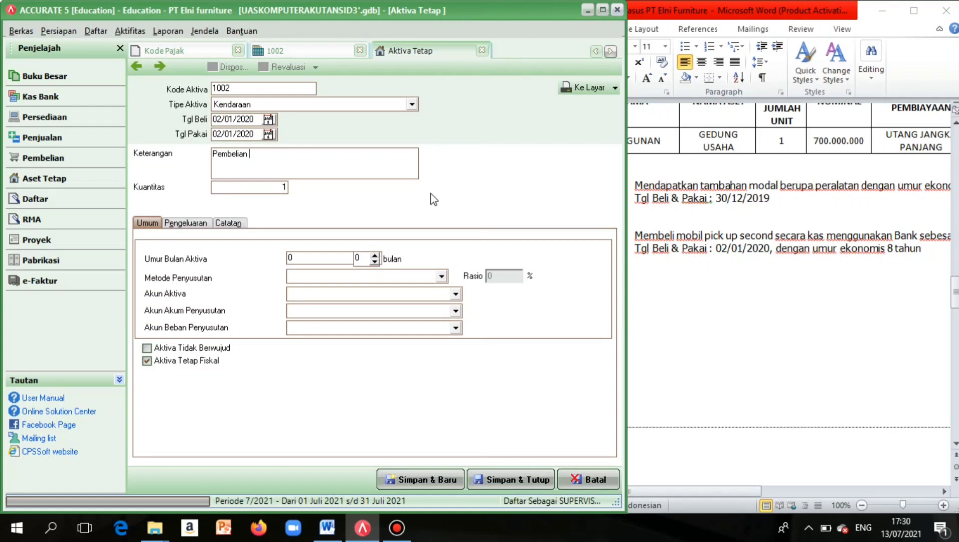
key("Caps_Lock")
type("M")
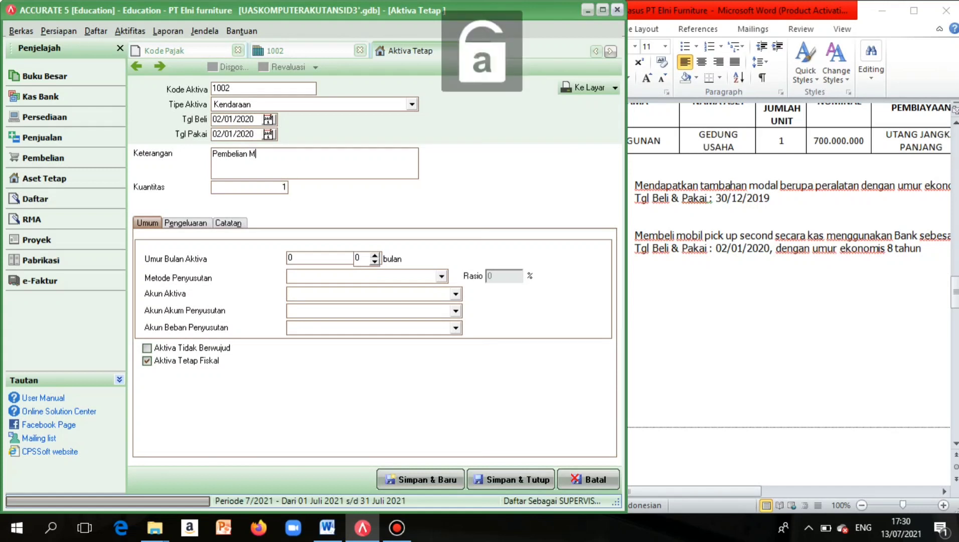
type("obil")
key("Caps_Lock")
type("P")
key("Caps_Lock")
type("ick")
key("Caps_Lock")
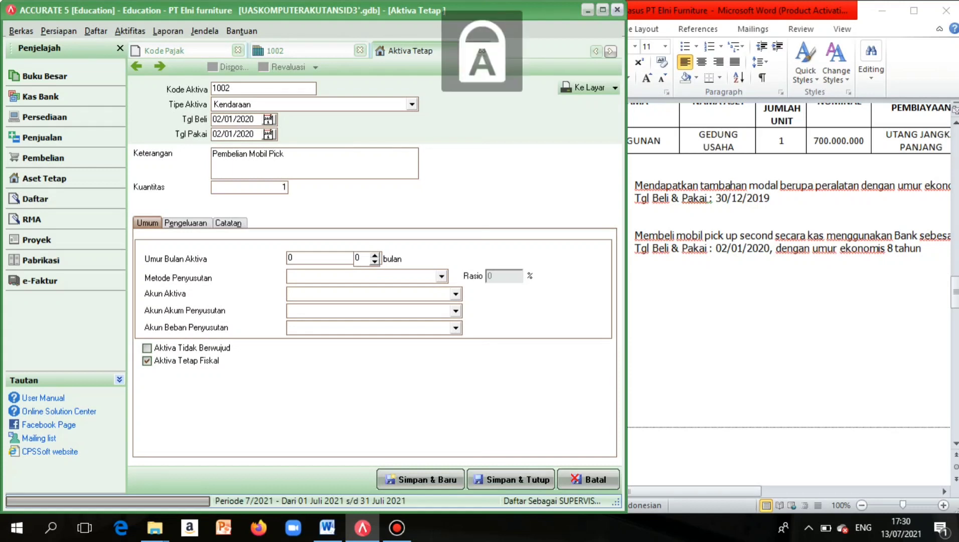
type("UP")
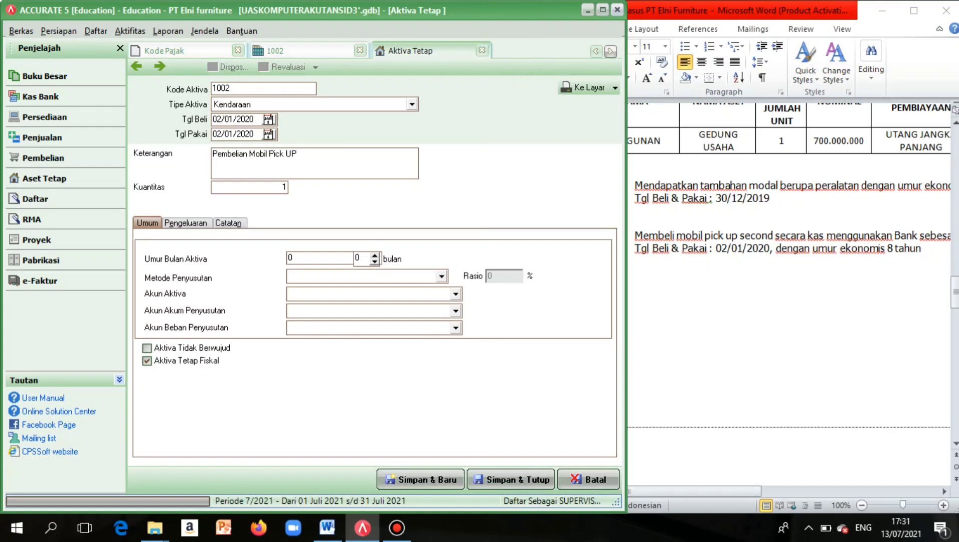
key("BackSpace")
key("Caps_Lock")
type("p secara kas")
Set the useful life to 8 years with the Garis Lurus (straight-line) method.
left_click(305, 258)
key("BackSpace")
type("8")
left_click(441, 277)
left_click(352, 299)
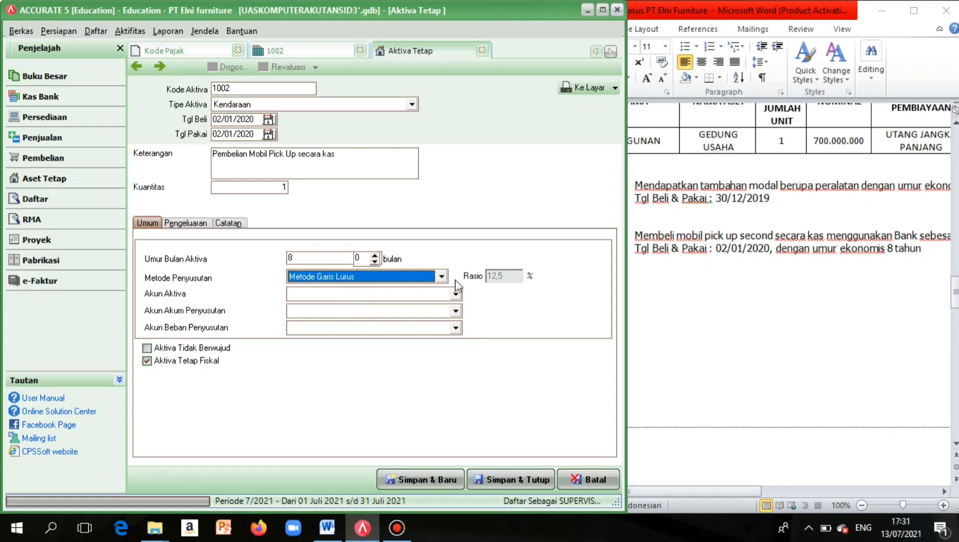
Choose the Vehicle, Accumulated Depreciation of Vehicle and Depreciation Expense of Vehicle accounts.
left_click(458, 295)
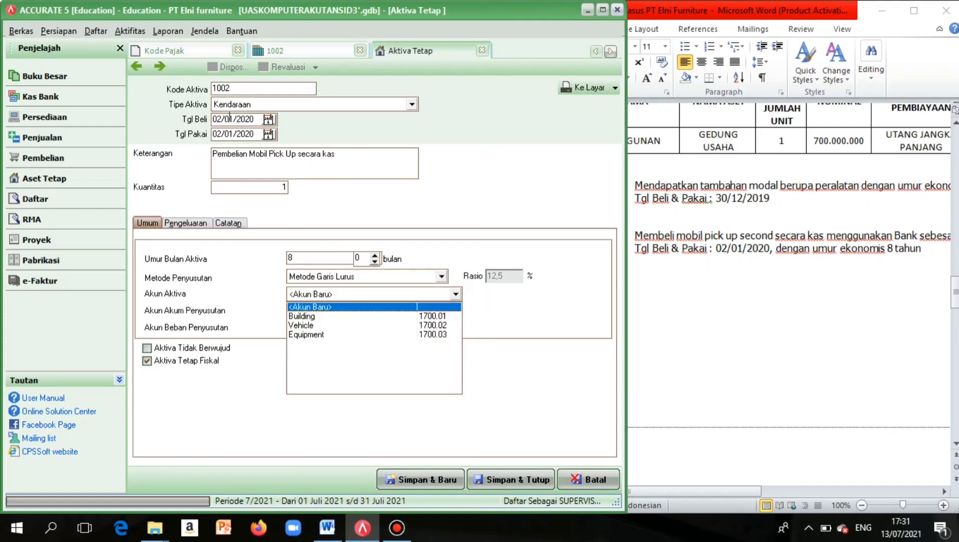
left_click(306, 325)
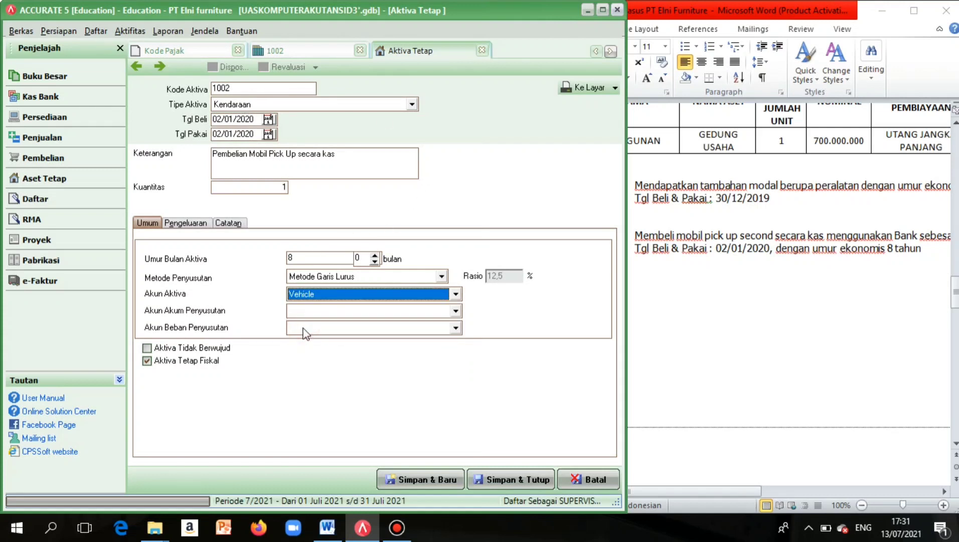
left_click(455, 311)
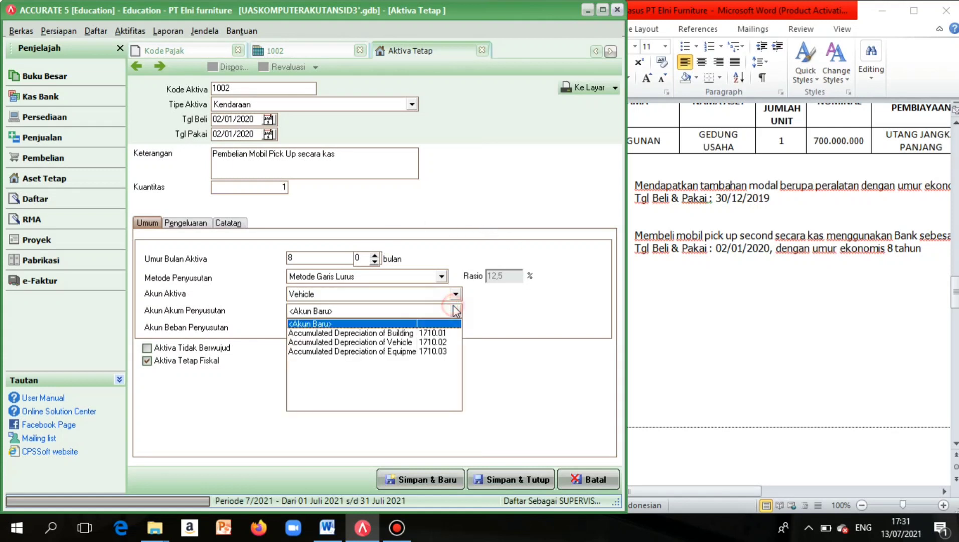
left_click(409, 343)
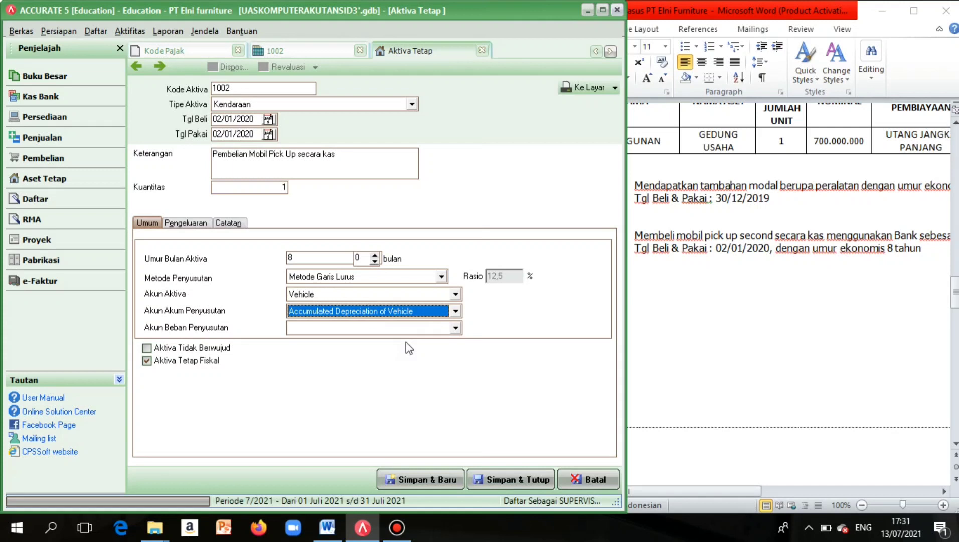
left_click(455, 327)
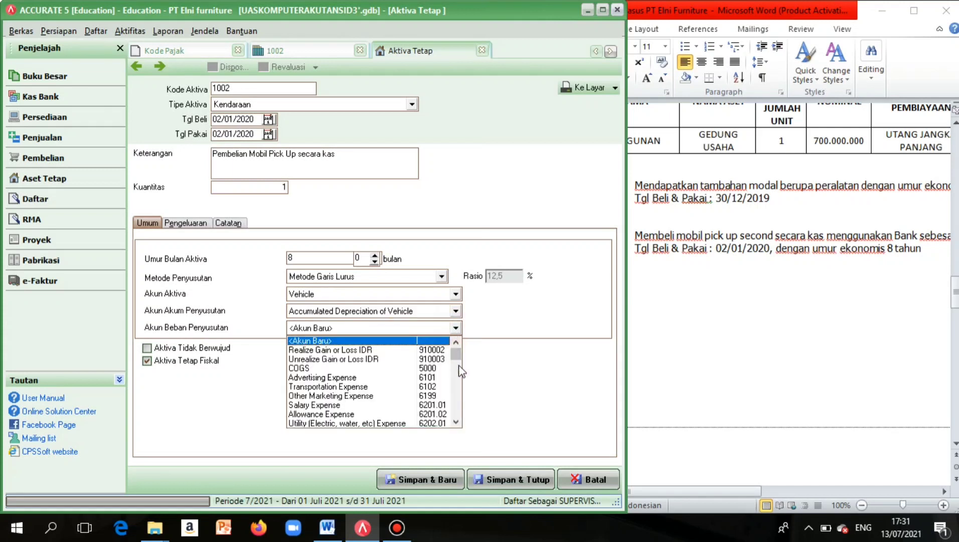
scroll(459, 369, "down", 2)
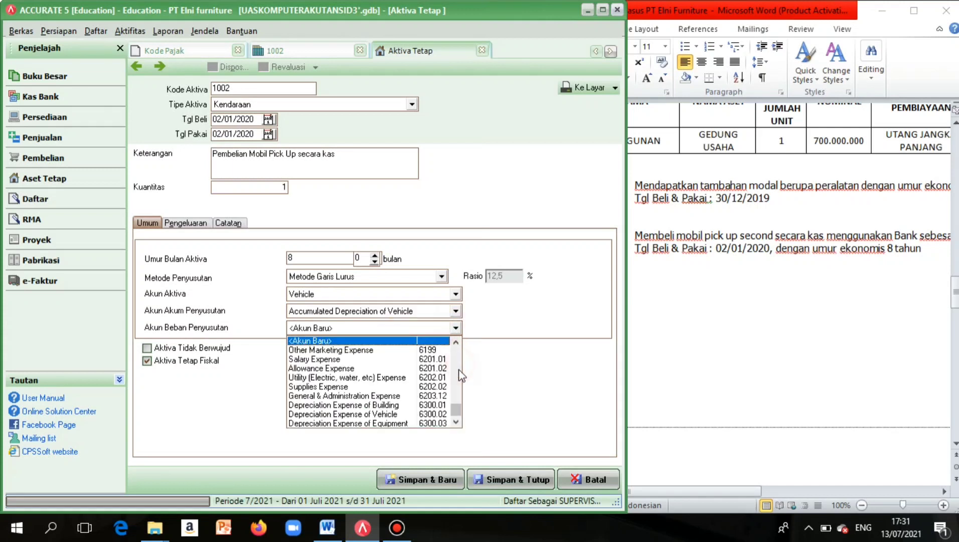
left_click(424, 415)
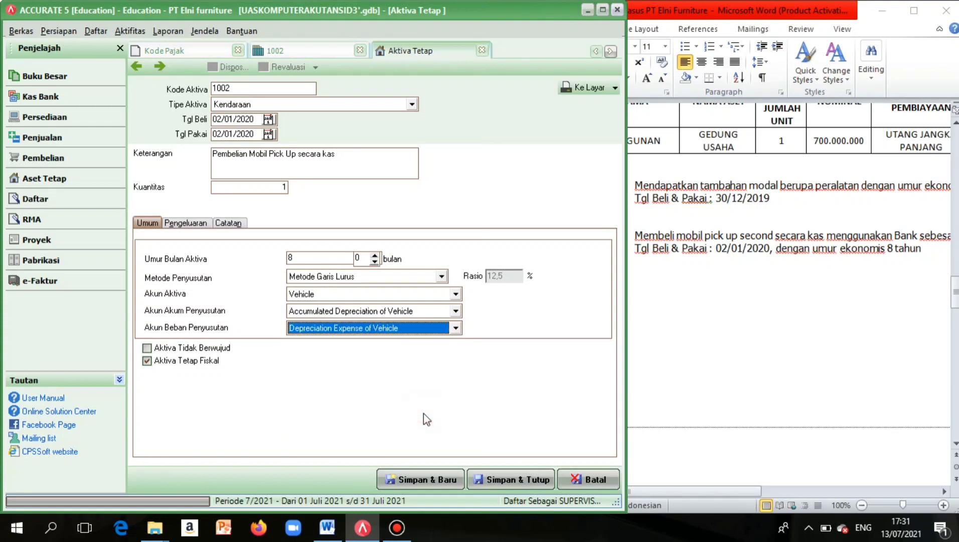
Add an acquisition expense line on Bank account 1000.02 in the Pengeluaran tab.
left_click(203, 225)
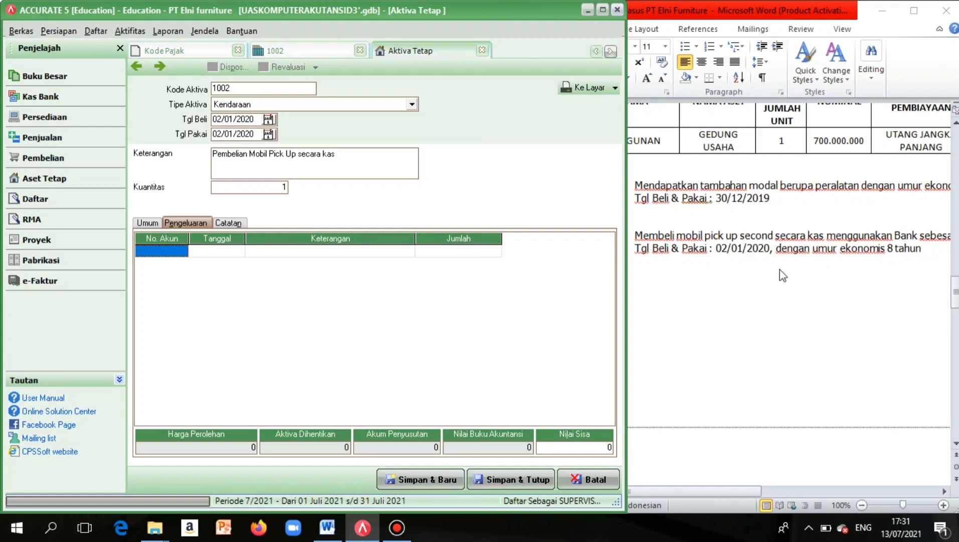
scroll(785, 277, "right", 1)
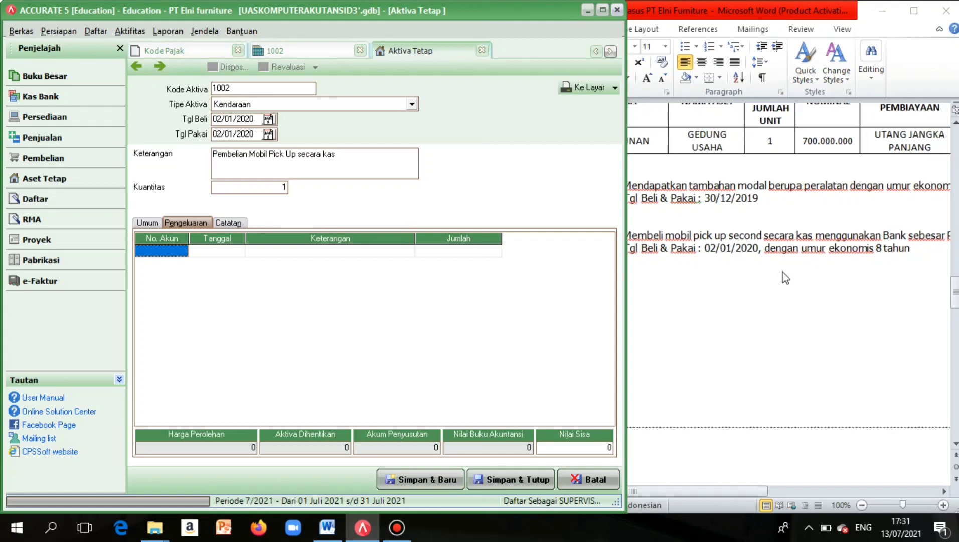
left_click(172, 258)
left_click(179, 254)
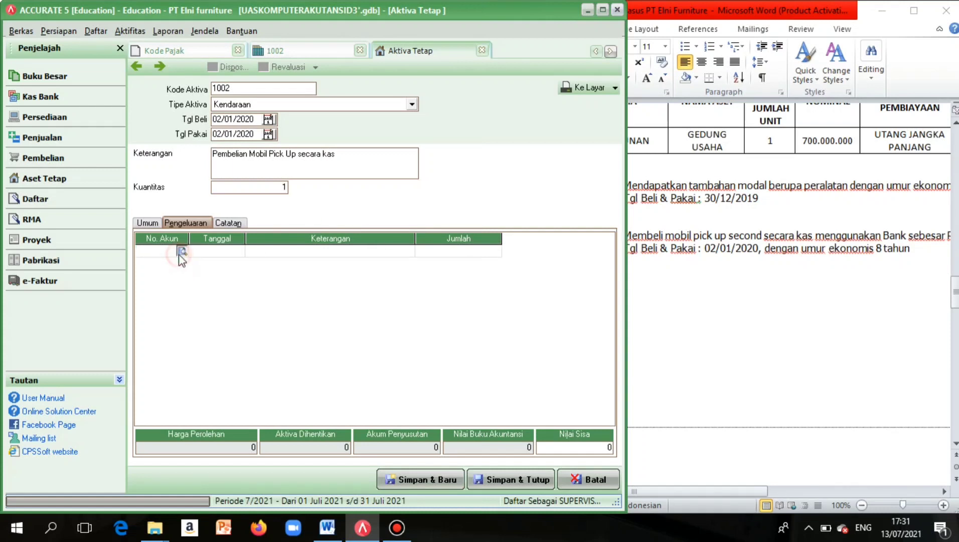
left_click(181, 252)
left_click(431, 204)
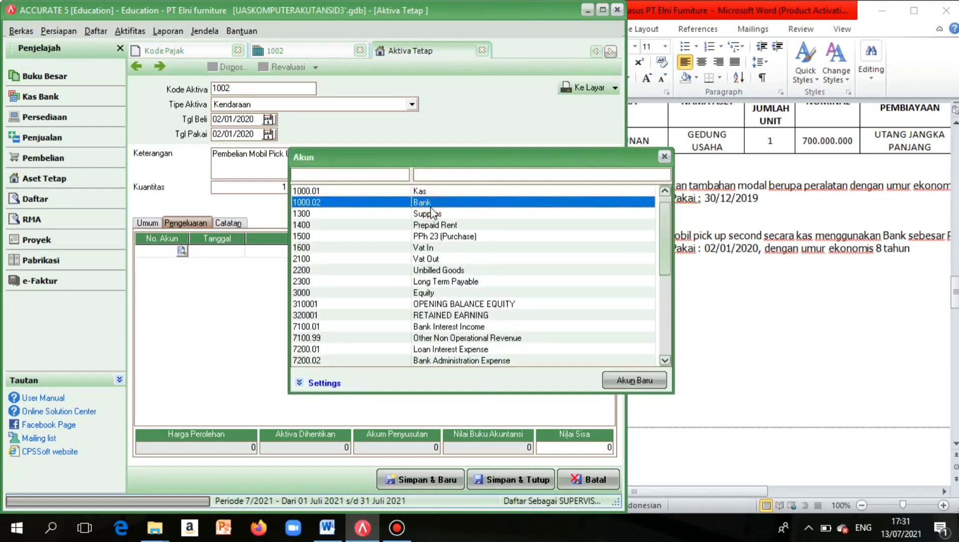
double_click(431, 203)
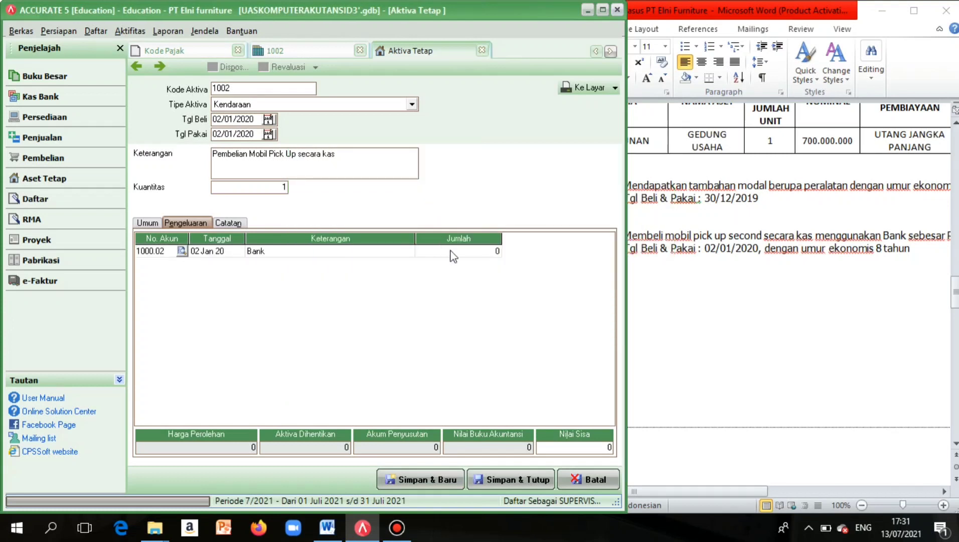
Enter 300.000.000 as the Bank line amount, update the totals and save the asset.
left_click(453, 255)
scroll(798, 318, "right", 5)
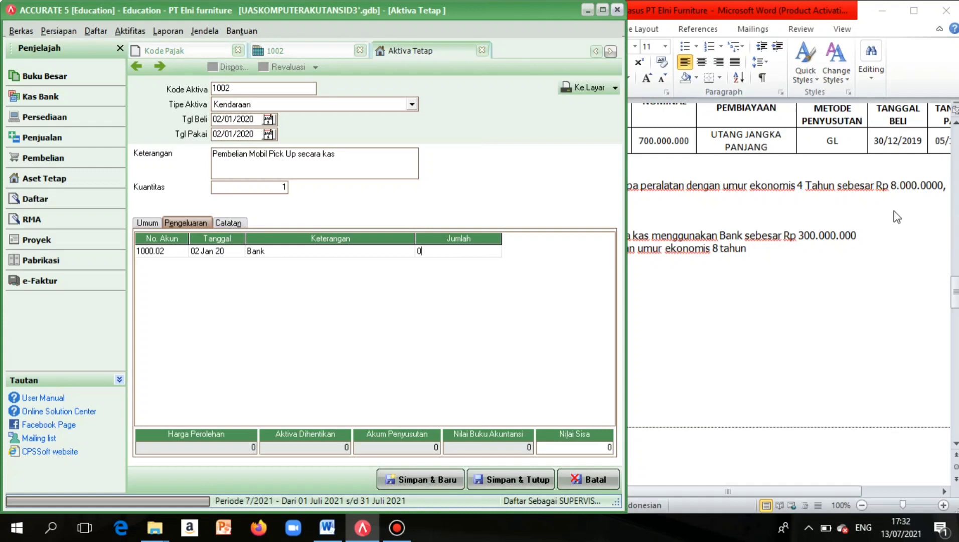
key("BackSpace")
type("30000000")
left_click(402, 254)
left_click(461, 251)
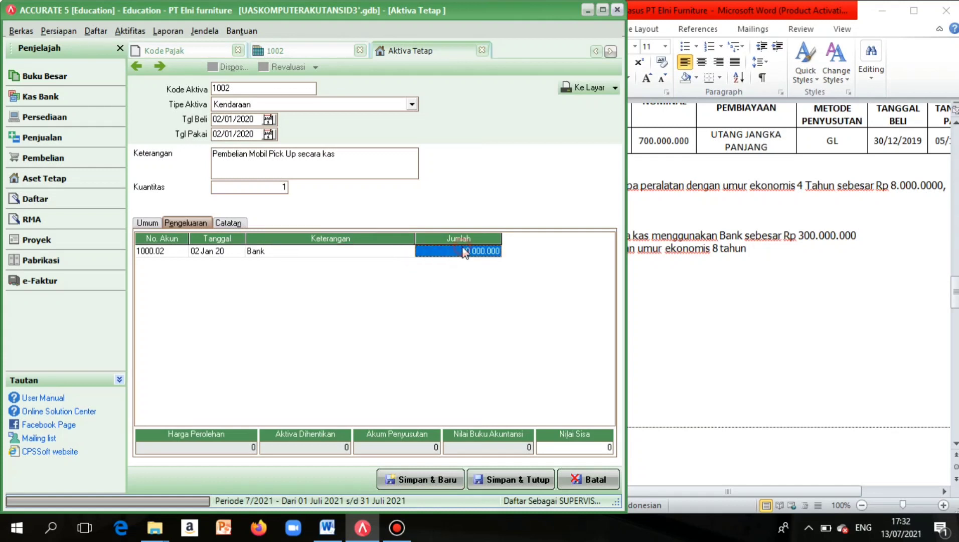
left_click(462, 248)
key("BackSpace")
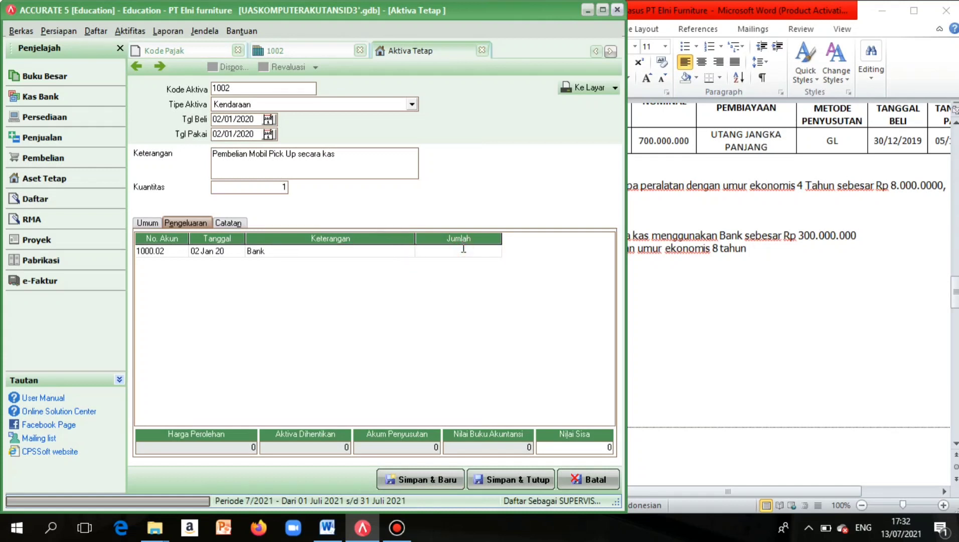
type("30000000")
left_click(386, 250)
left_click_drag(462, 239, 465, 244)
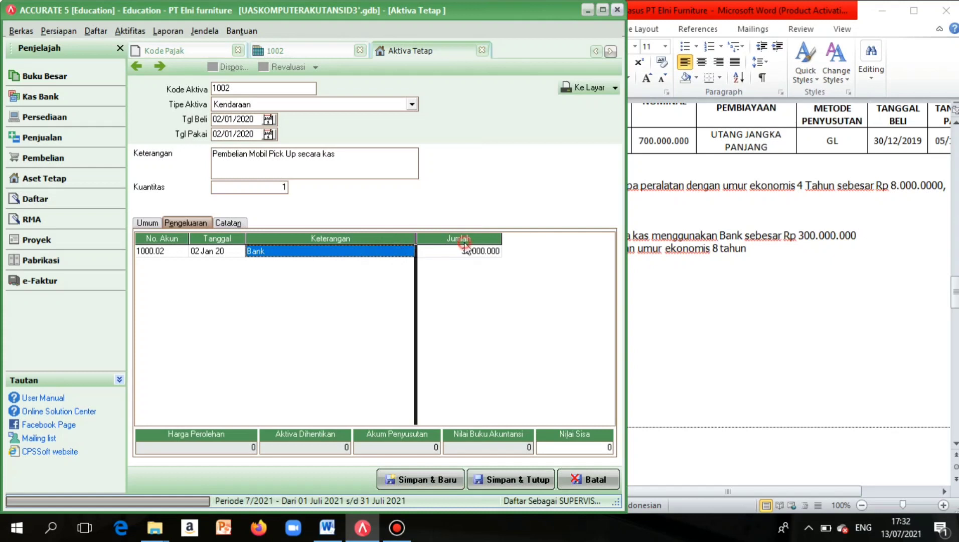
left_click(465, 250)
left_click(465, 249)
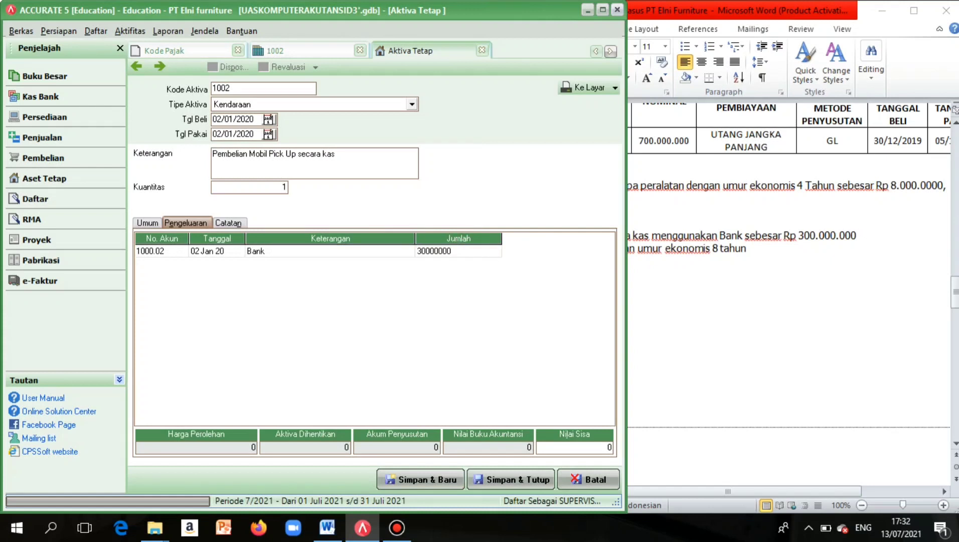
type("0")
left_click(404, 255)
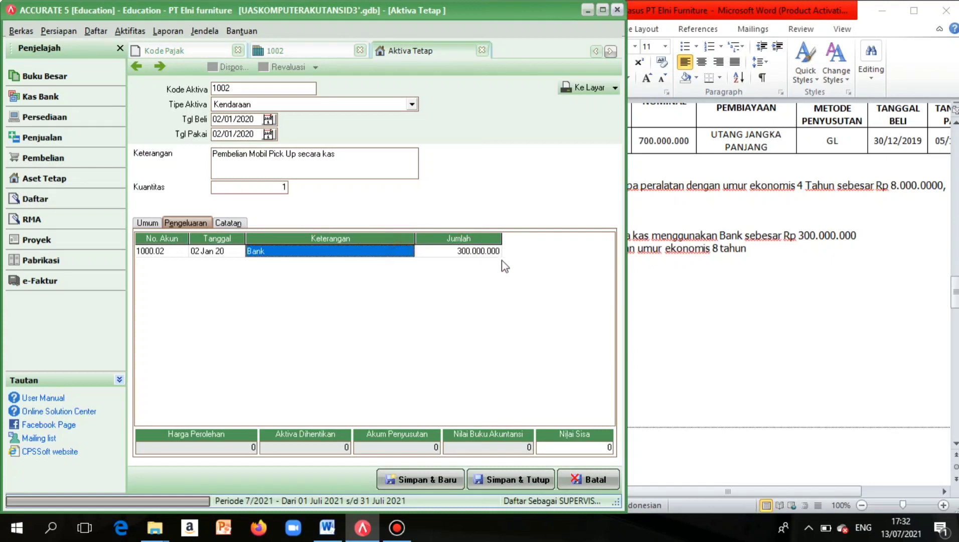
left_click(524, 450)
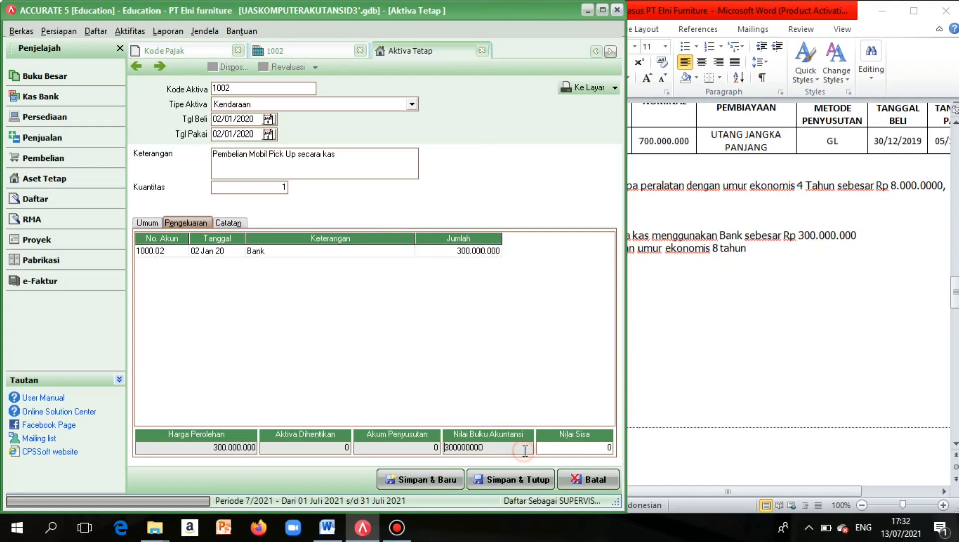
left_click(488, 478)
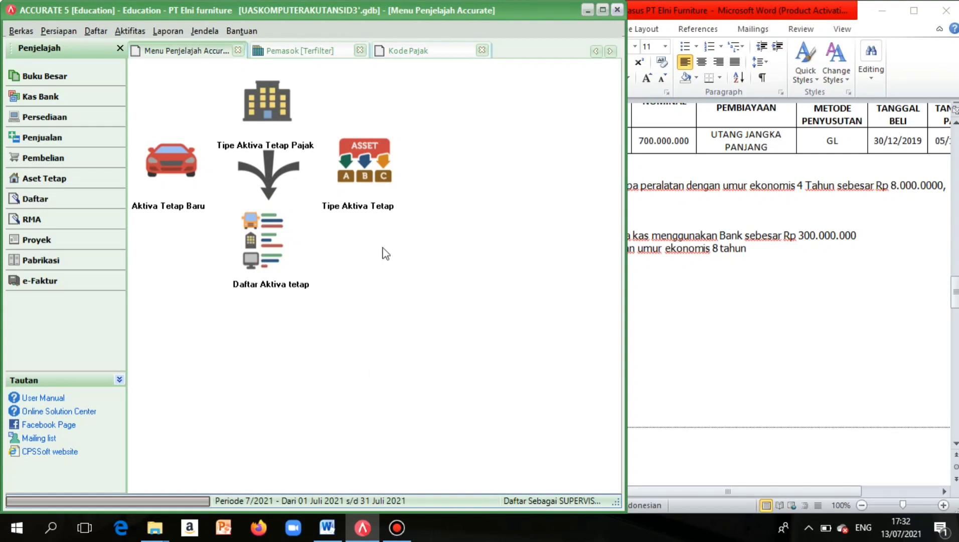
Show the fixed asset list with assets 1000, 1001 and 1002, then narrow ACCURATE beside Word.
left_click(285, 274)
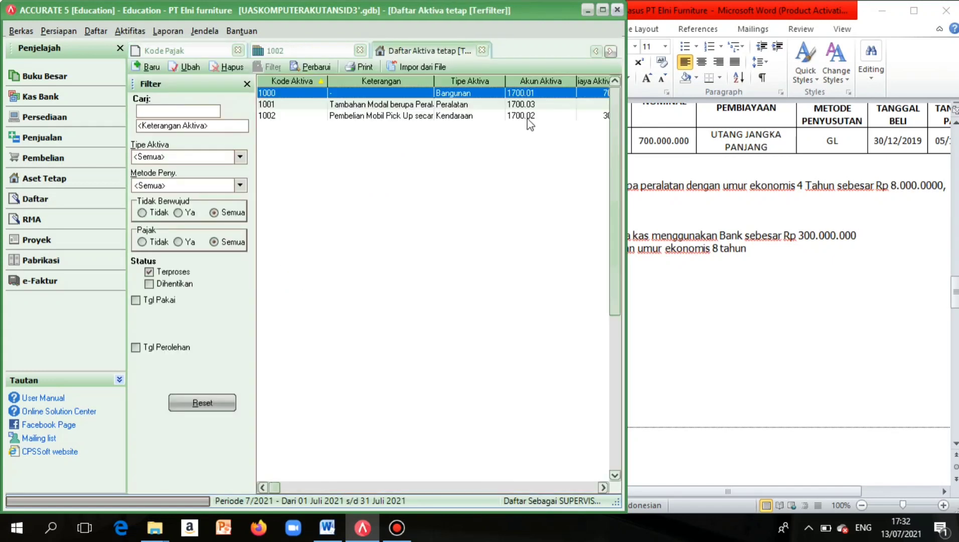
left_click_drag(623, 263, 776, 246)
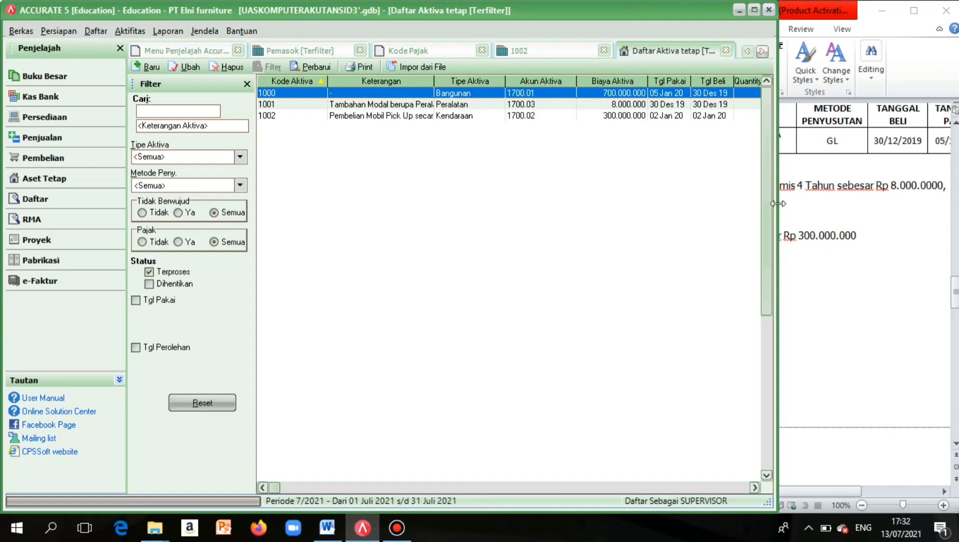
left_click_drag(778, 203, 712, 214)
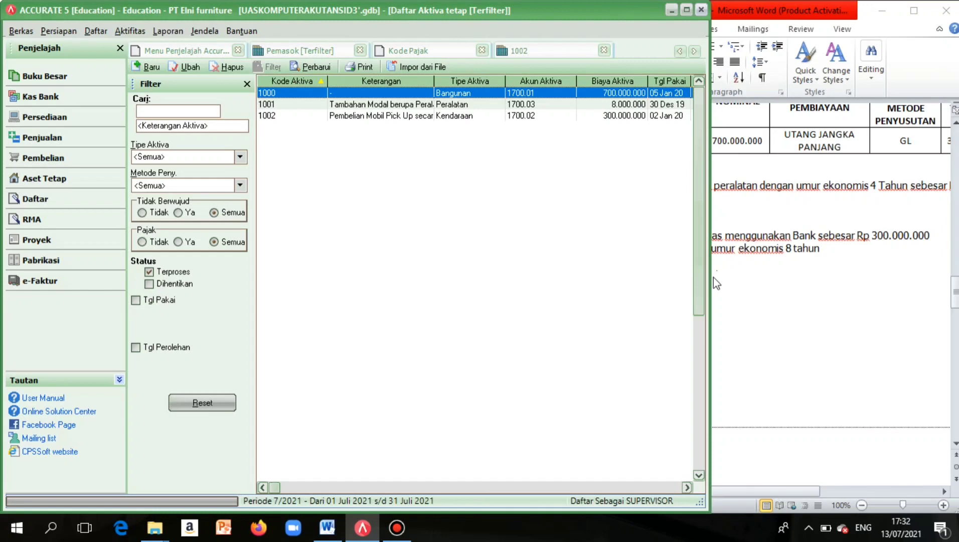
left_click_drag(709, 282, 554, 322)
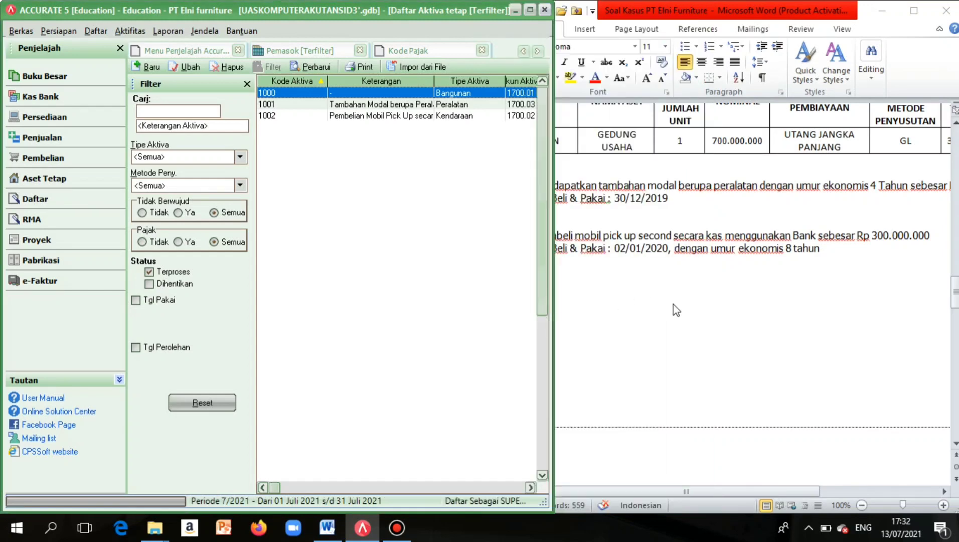
Scroll the Word document to the CV Prima invoice with PO 1003 and its Rp 9.218.000 total.
scroll(672, 304, "down", 10)
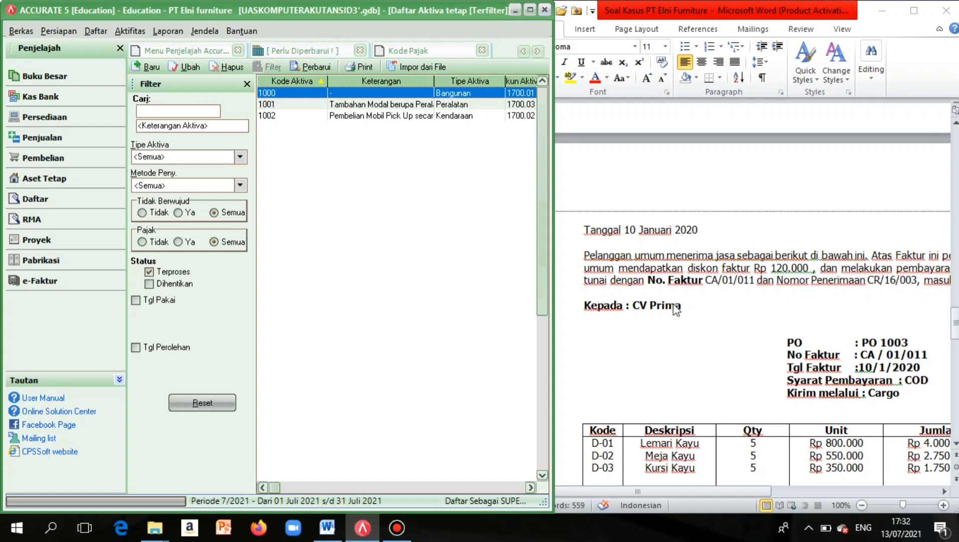
scroll(673, 305, "right", 1)
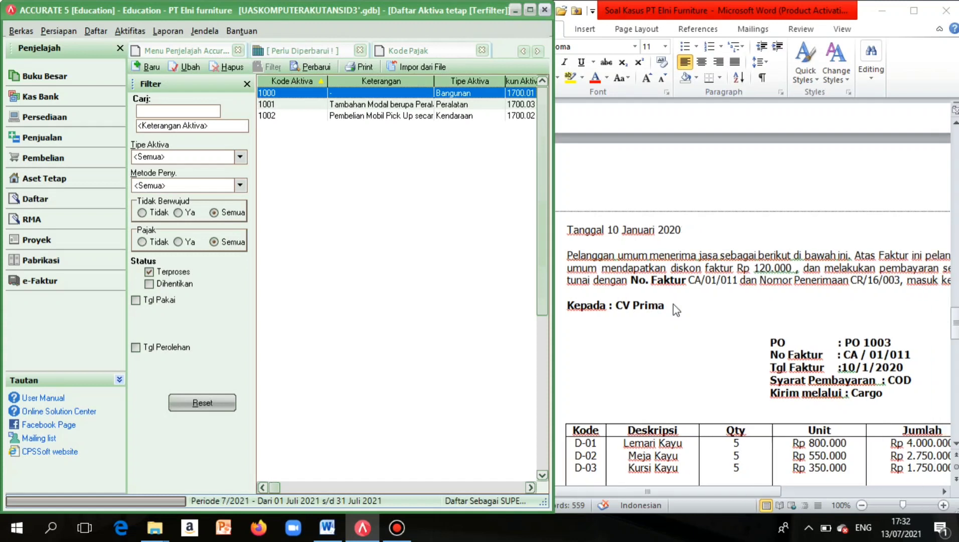
scroll(673, 304, "down", 2)
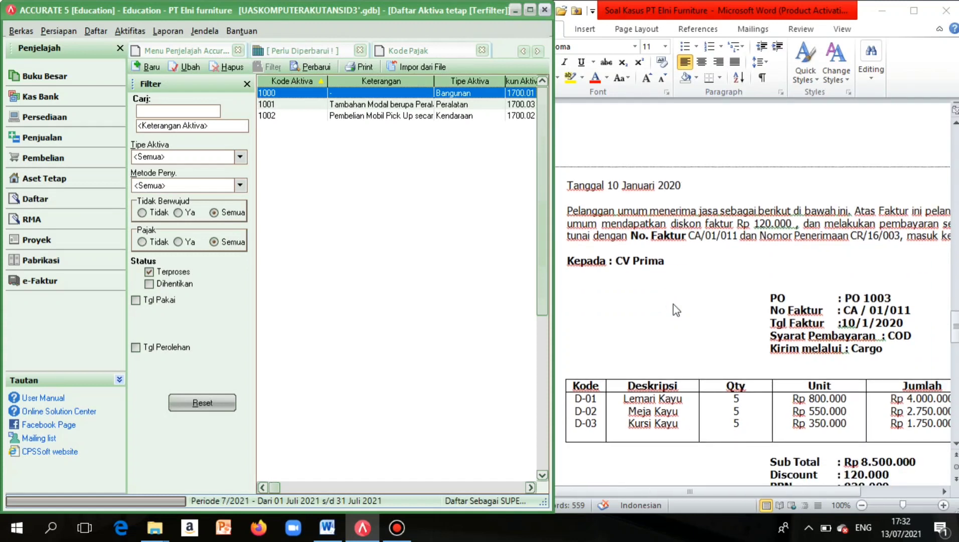
scroll(672, 304, "down", 1)
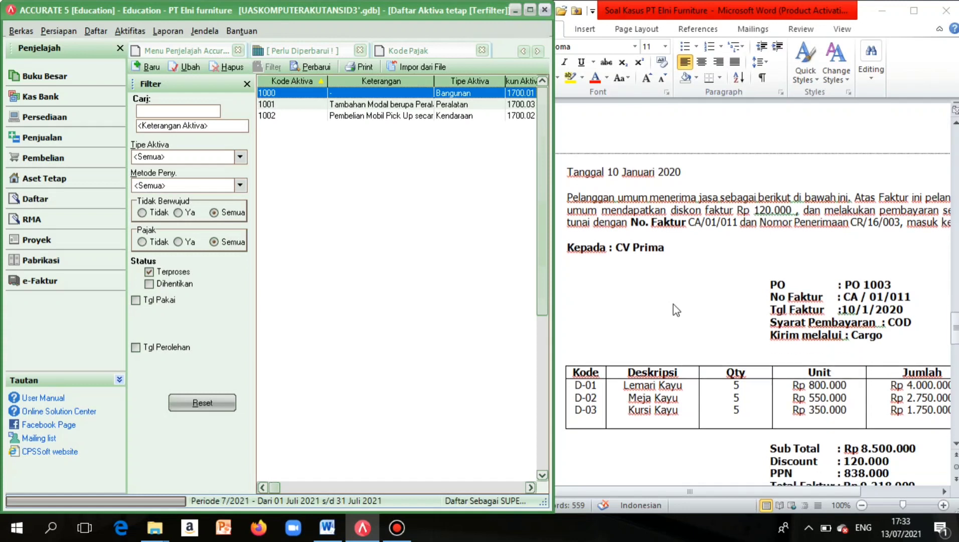
scroll(635, 201, "right", 1)
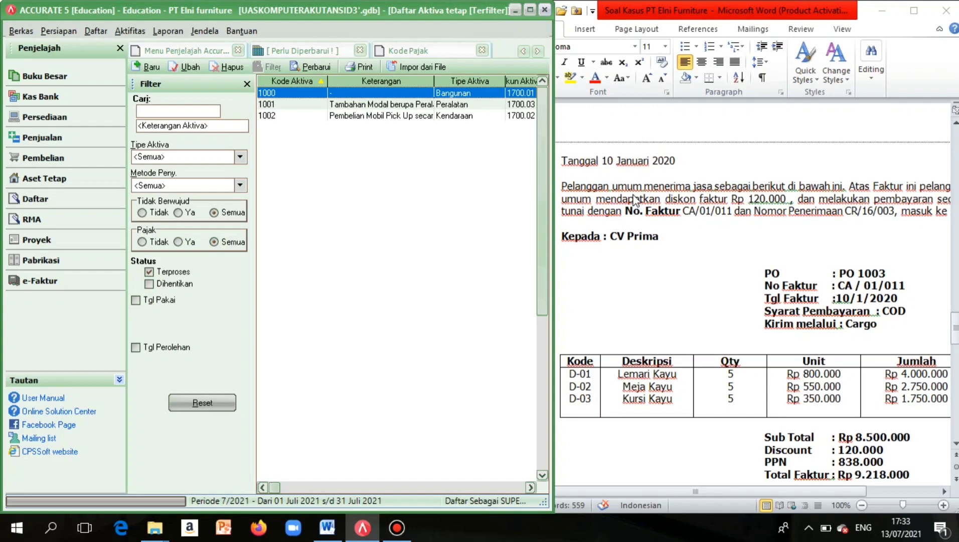
scroll(635, 201, "right", 5)
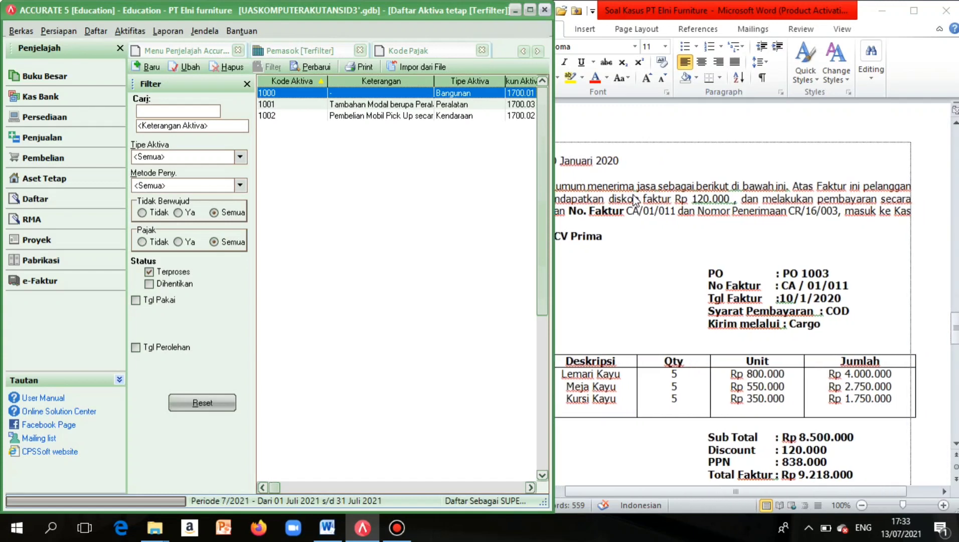
scroll(635, 201, "left", 6)
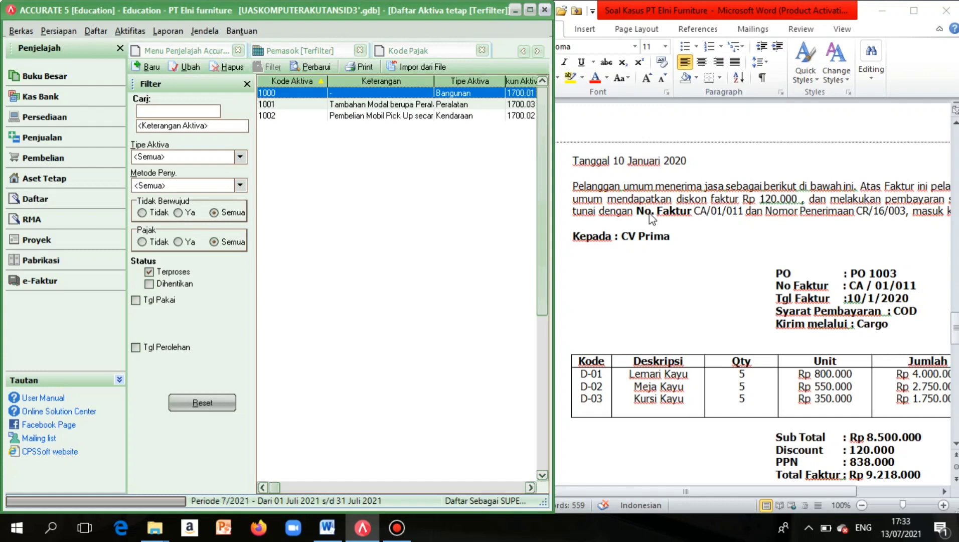
scroll(649, 217, "right", 4)
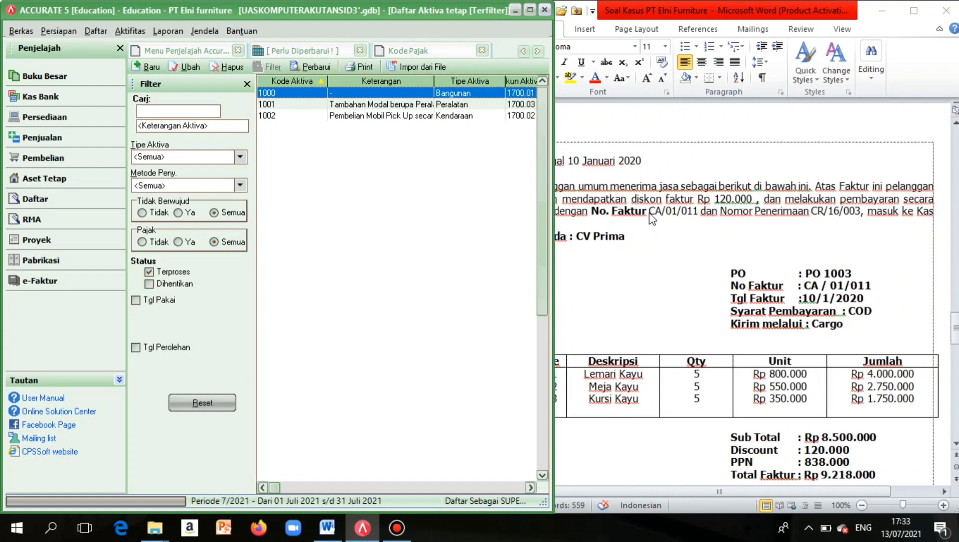
scroll(652, 219, "left", 6)
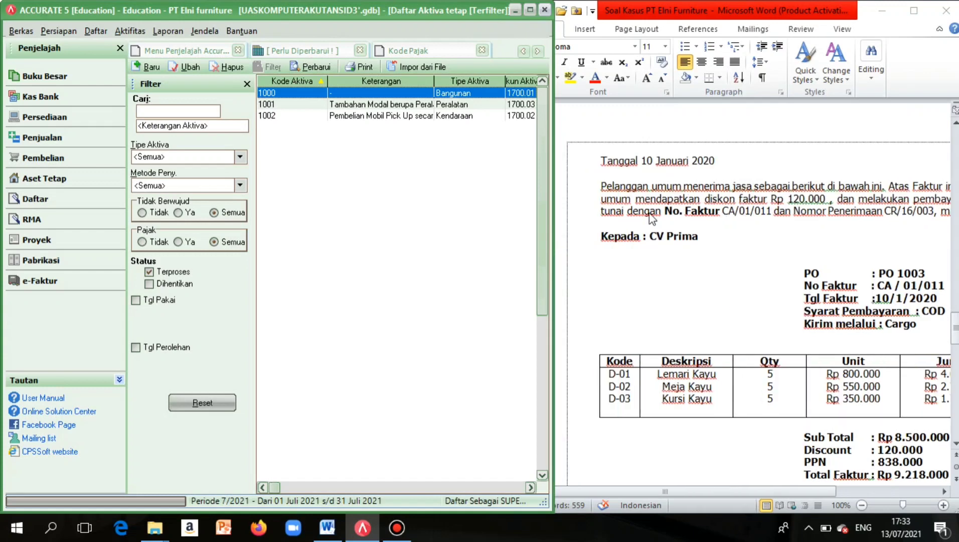
scroll(651, 219, "right", 5)
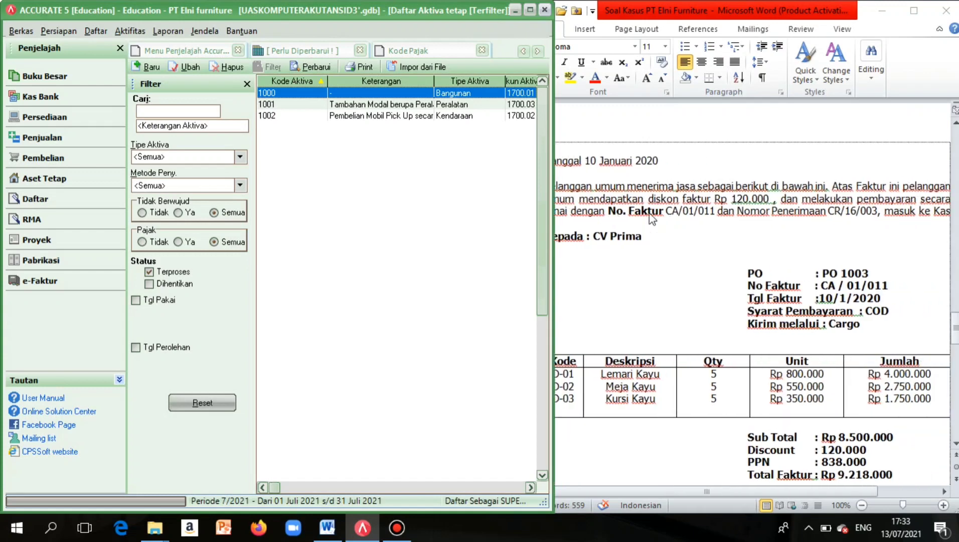
scroll(871, 222, "right", 7)
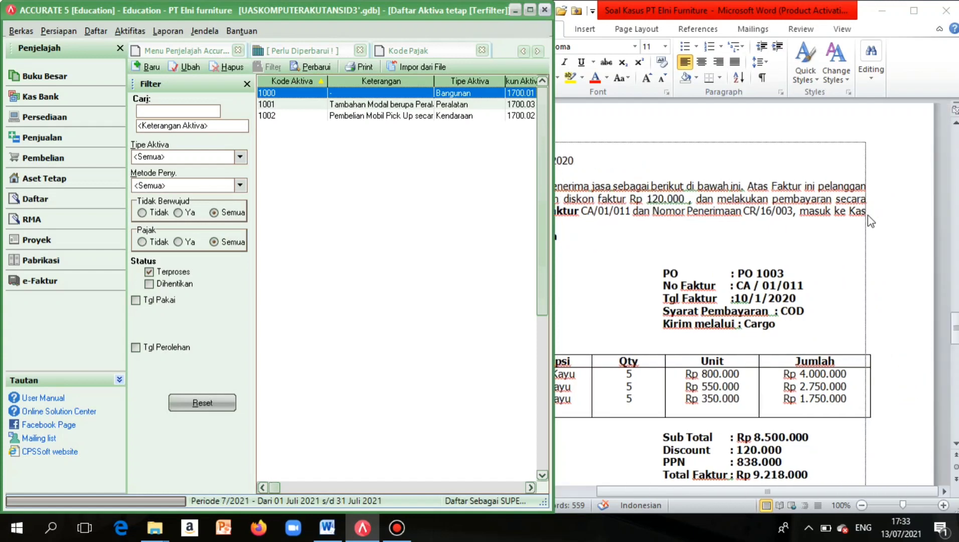
scroll(777, 249, "left", 12)
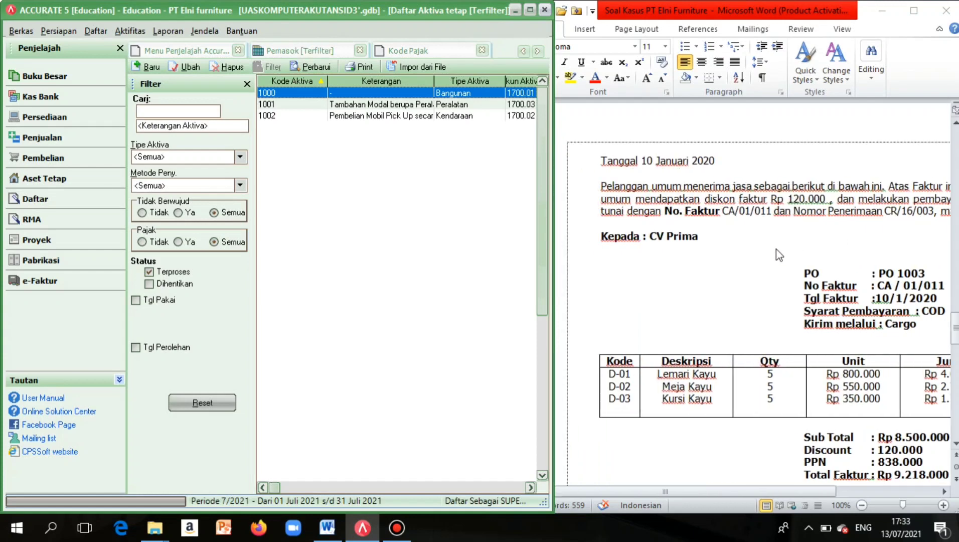
scroll(777, 249, "right", 6)
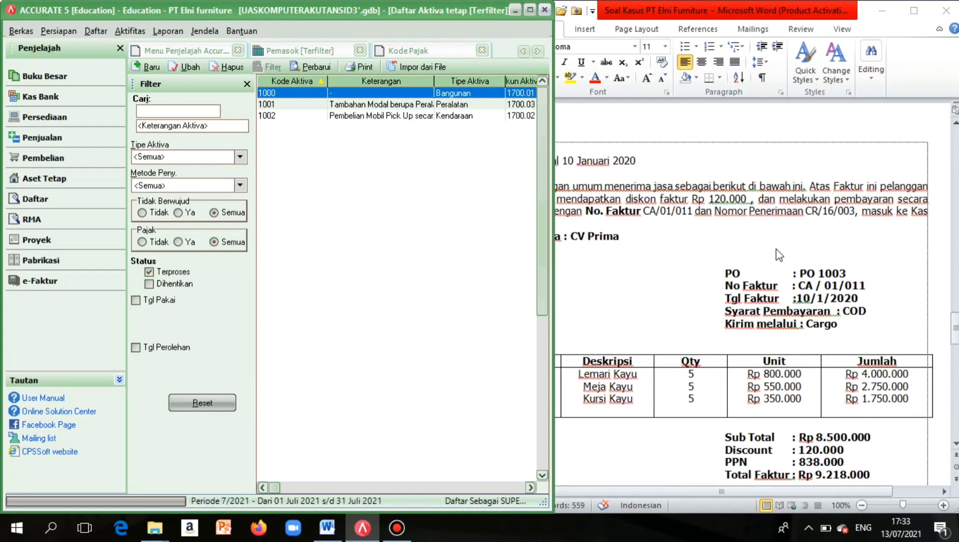
scroll(837, 254, "left", 2)
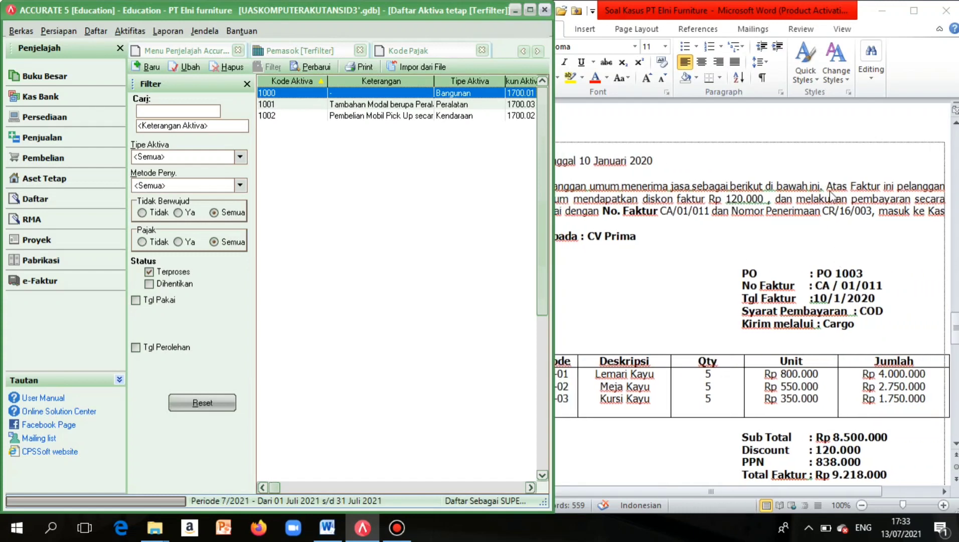
scroll(934, 214, "right", 3)
Start a new sales invoice for customer CV Prima.
scroll(934, 214, "left", 2)
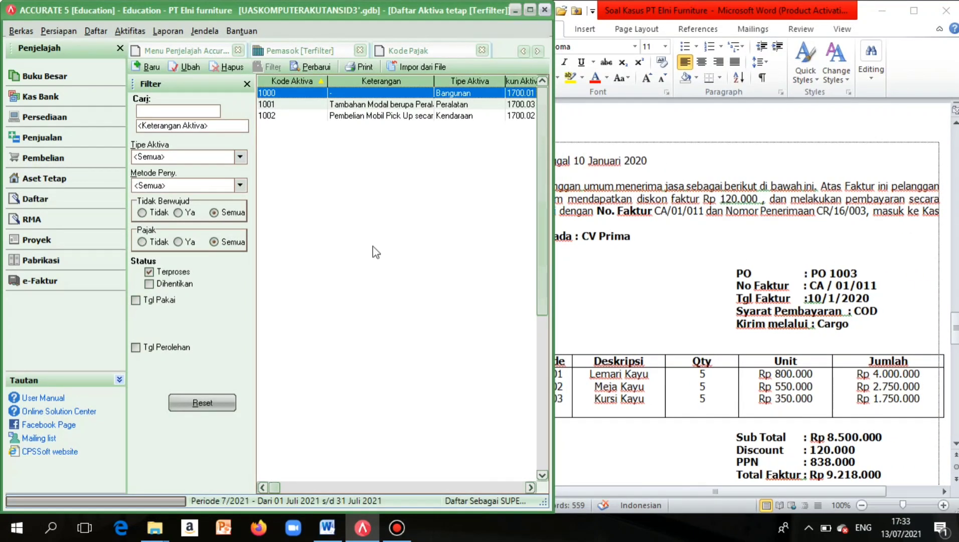
left_click(29, 145)
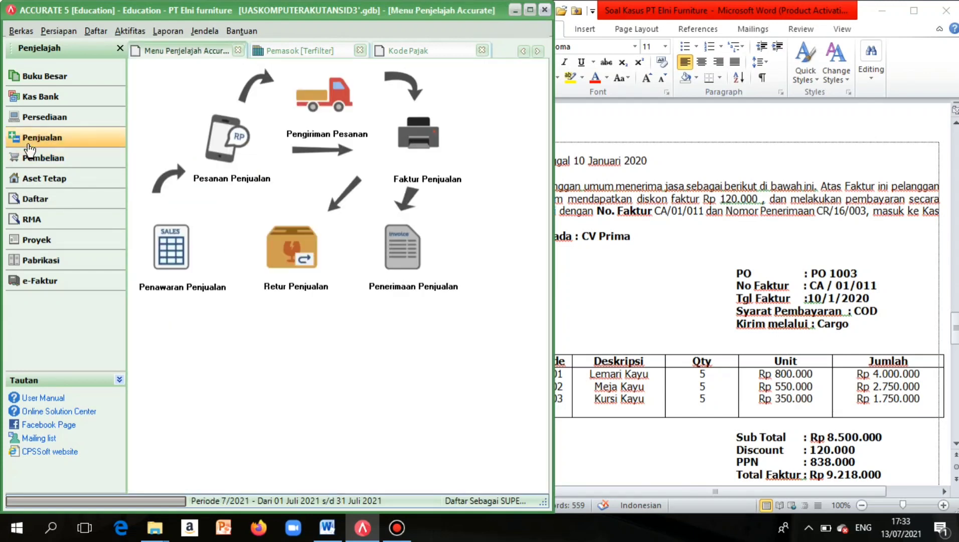
left_click(421, 142)
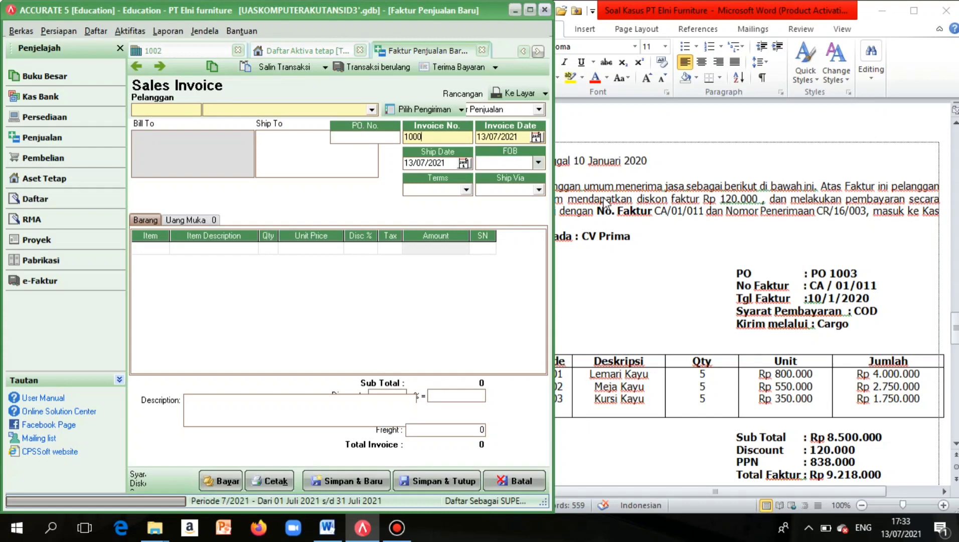
scroll(606, 203, "left", 3)
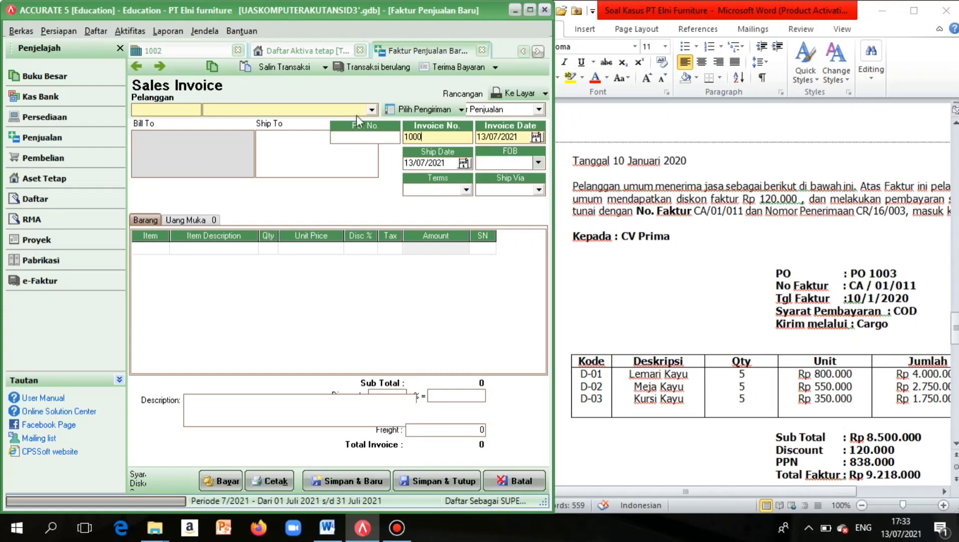
left_click(371, 109)
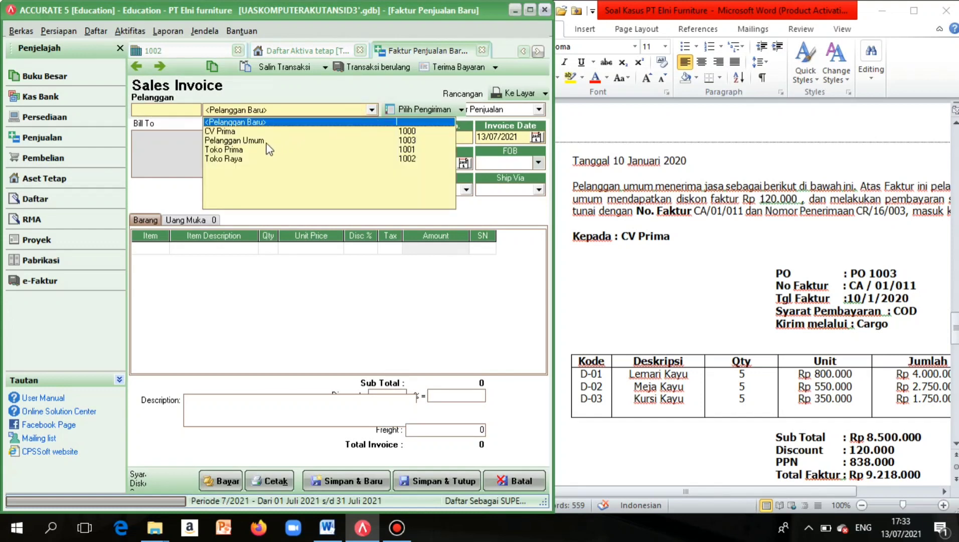
left_click(236, 131)
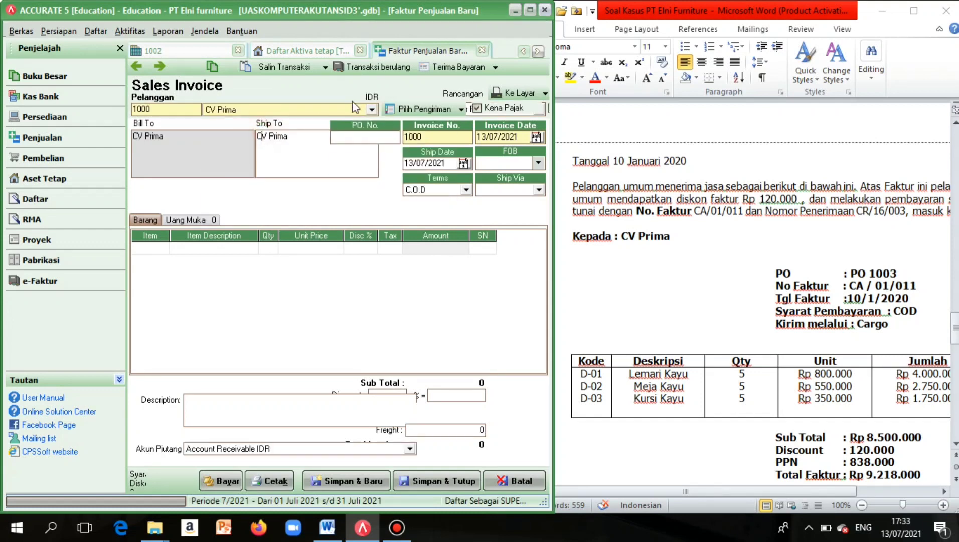
Enter PO number 'PO 1003' and invoice date 10/01/2020.
left_click(362, 137)
type("p")
key("BackSpace")
key("Caps_Lock")
type("PO ")
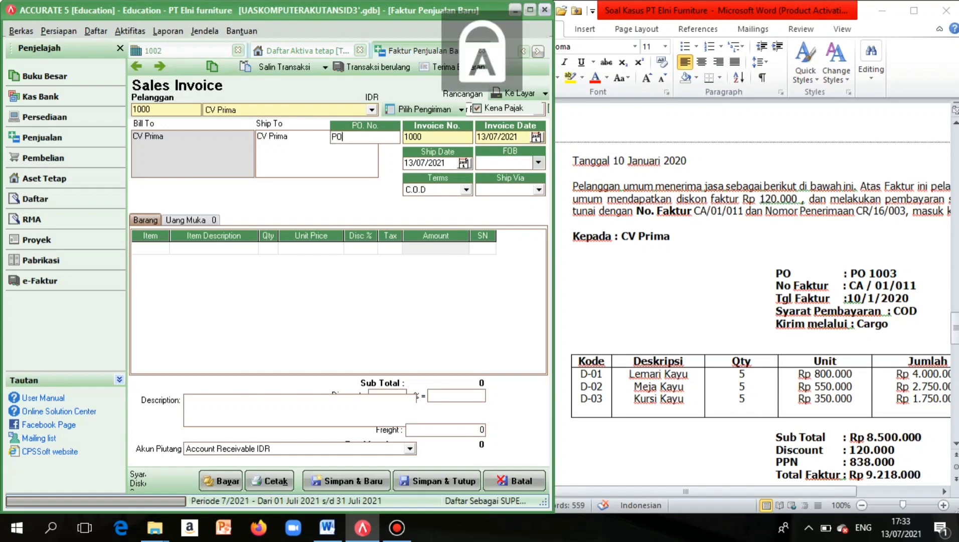
type("100")
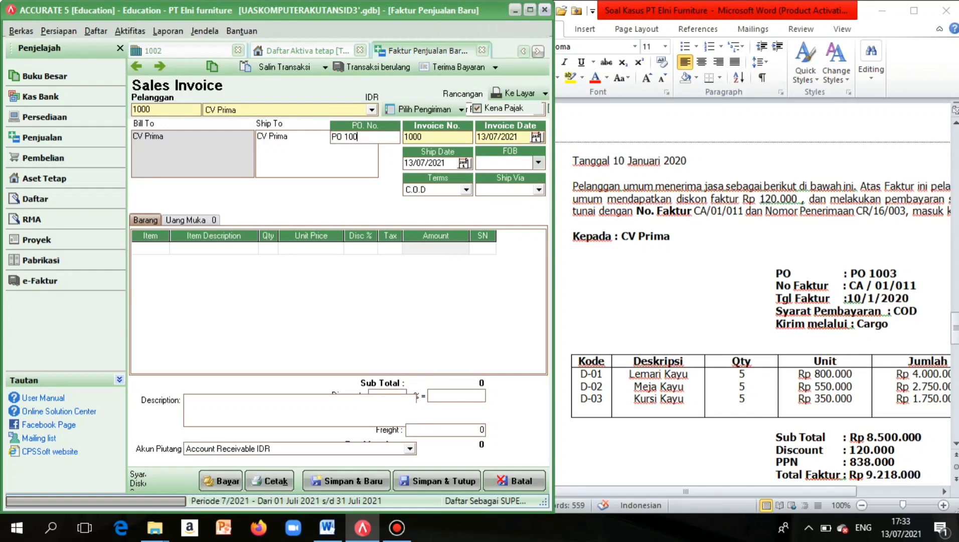
type("3")
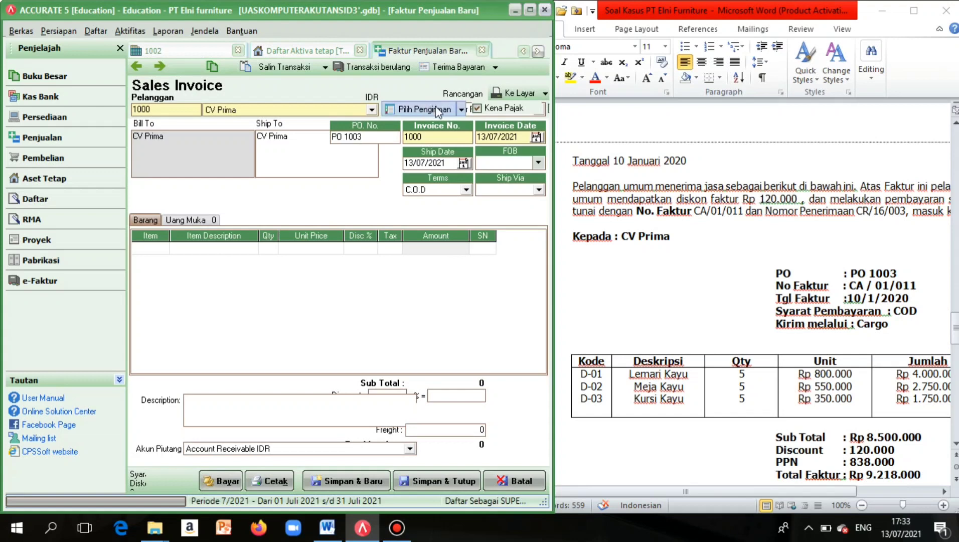
left_click(483, 137)
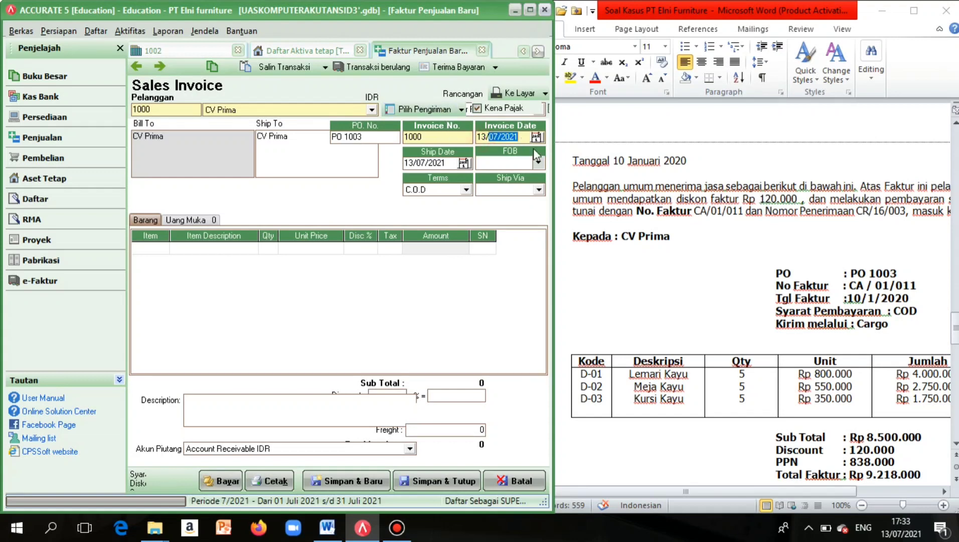
key("BackSpace")
type("1001")
Set the ship date to 10/01/2020 and FOB to Destination.
left_click(414, 163)
left_click_drag(414, 163, 459, 162)
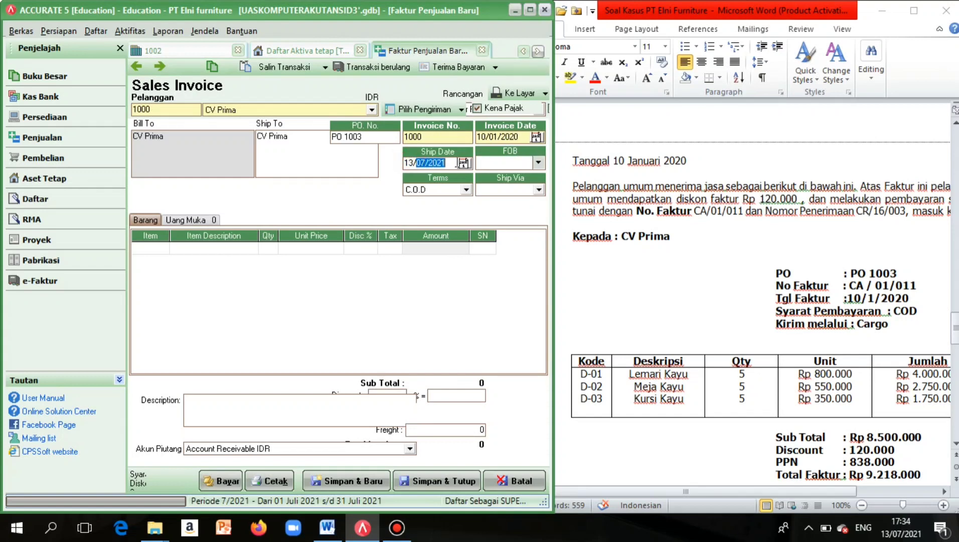
key("BackSpace")
key("BackSpace")
key("BackSpace")
type("10012020")
left_click(537, 163)
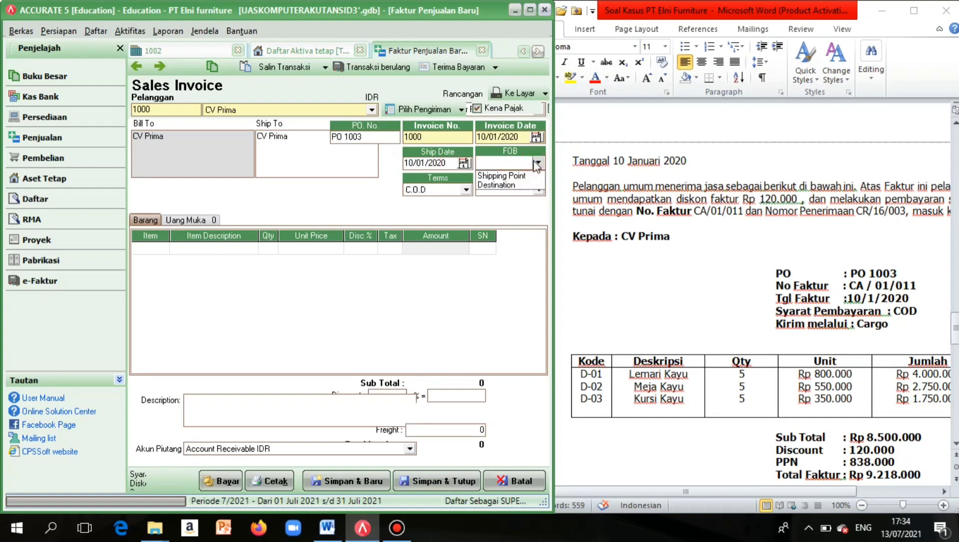
left_click(512, 186)
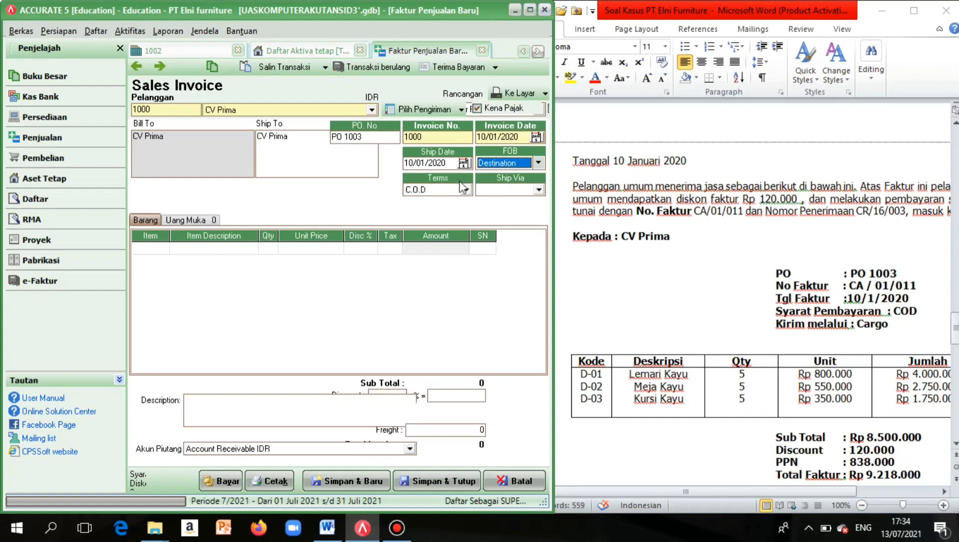
left_click(538, 190)
Create a new shipper named 'Cargo' and use it as the invoice's ship-via.
left_click(534, 202)
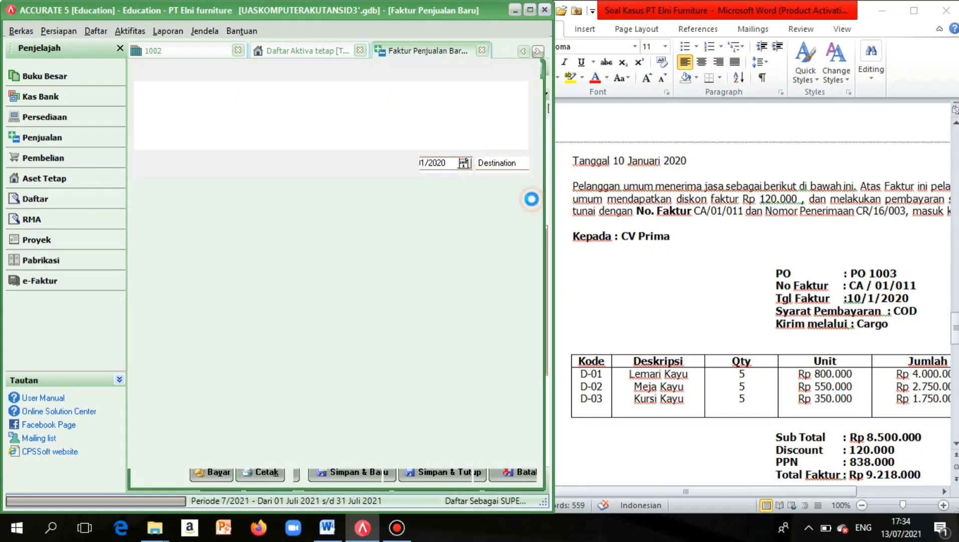
key("Caps_Lock")
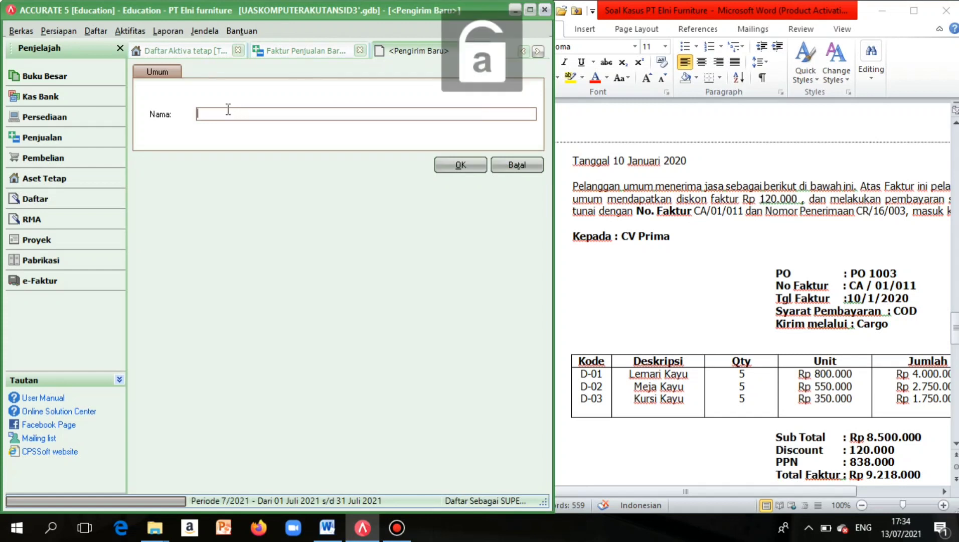
type("c")
key("Caps_Lock")
type("C")
key("Caps_Lock")
type("argo")
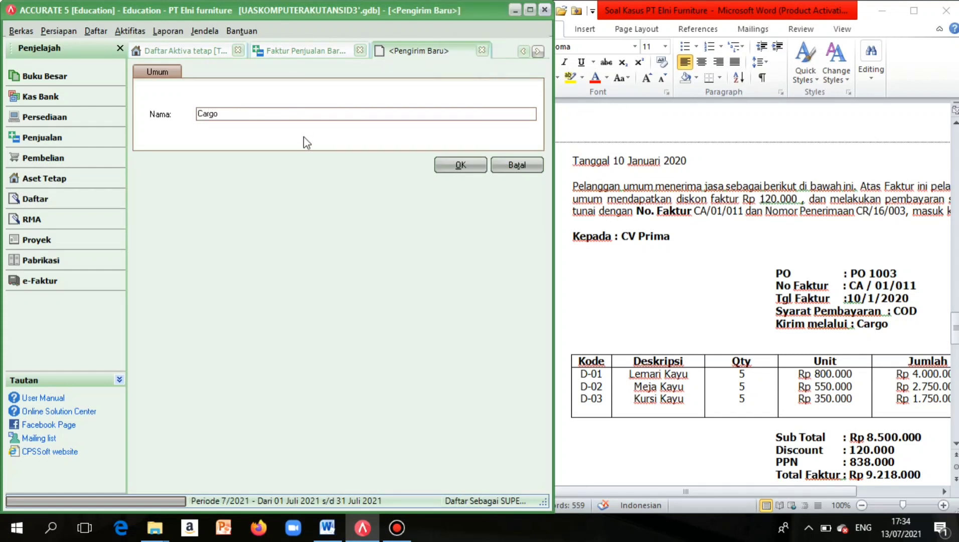
left_click(460, 165)
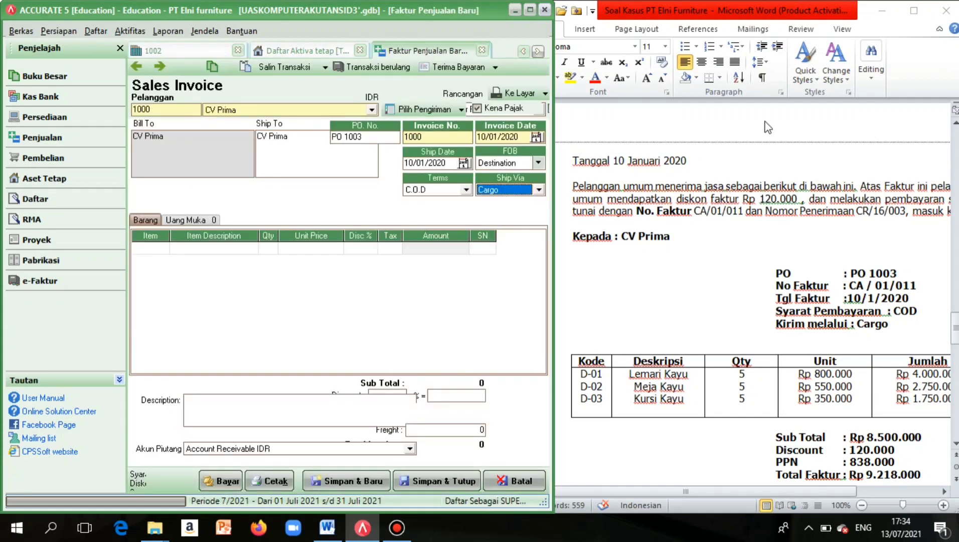
scroll(735, 223, "down", 3)
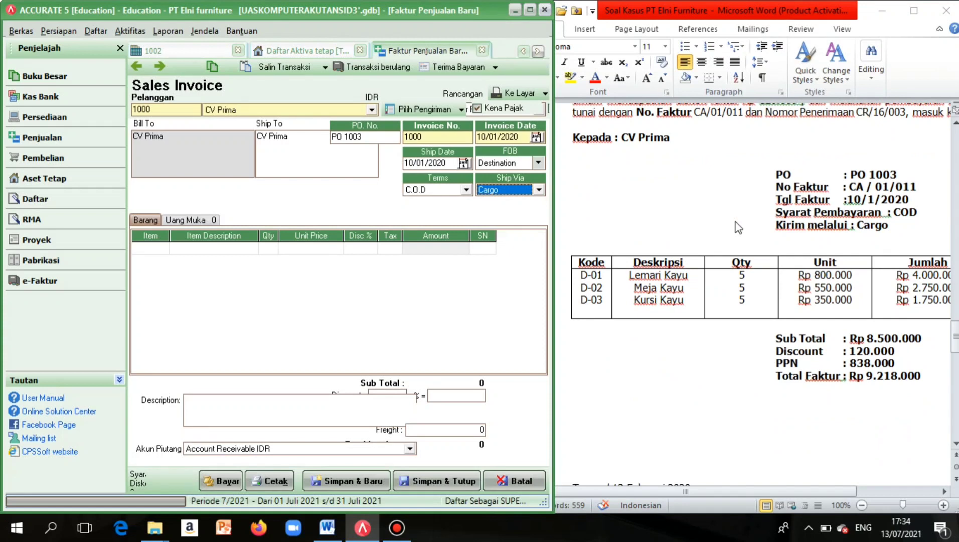
scroll(737, 227, "down", 1)
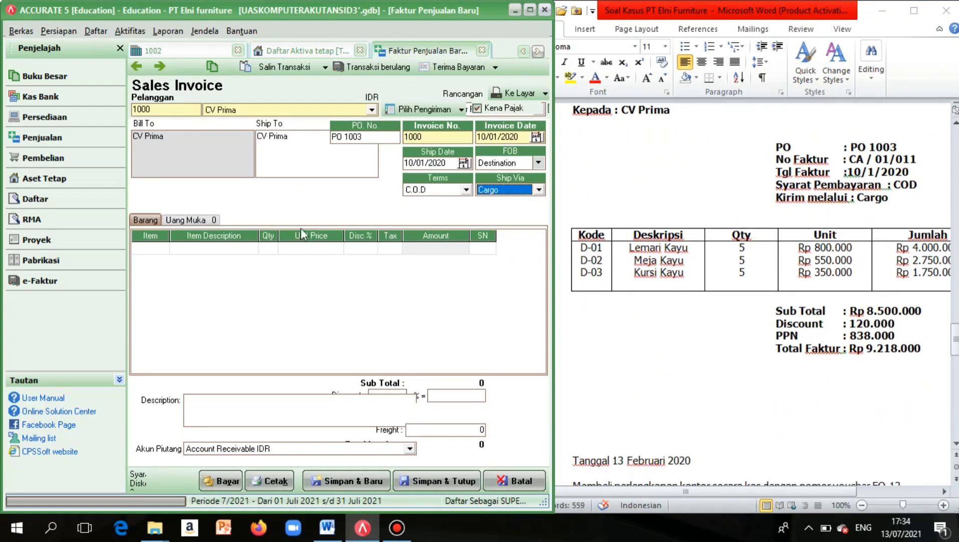
Add items D-01 Lemari Kayu, D-02 Meja Kayu and D-03 Kursi Kayu as invoice lines.
left_click(163, 249)
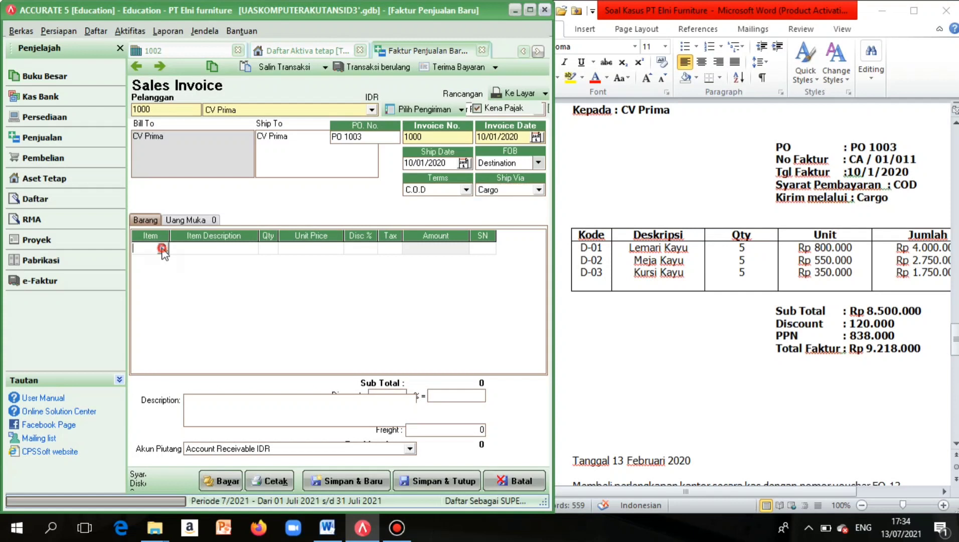
left_click(163, 248)
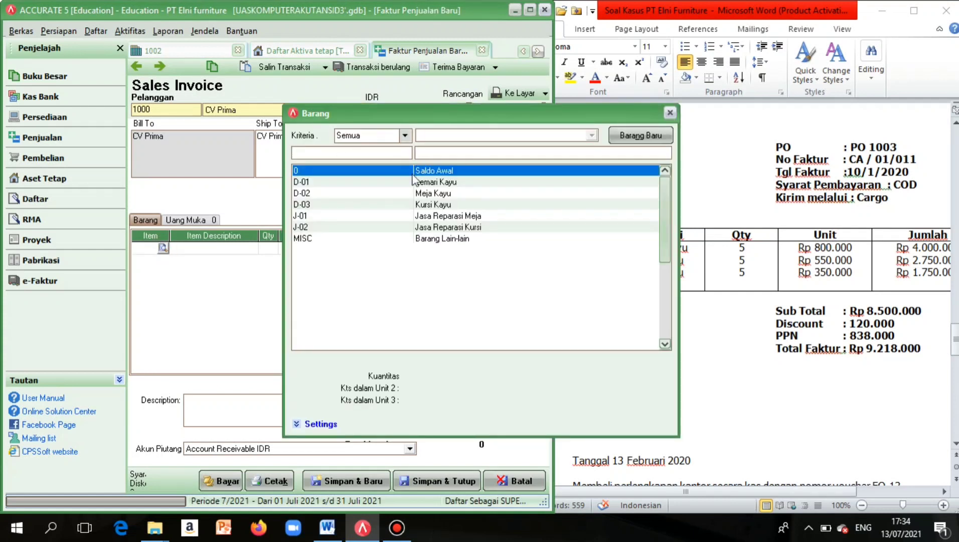
left_click(412, 182)
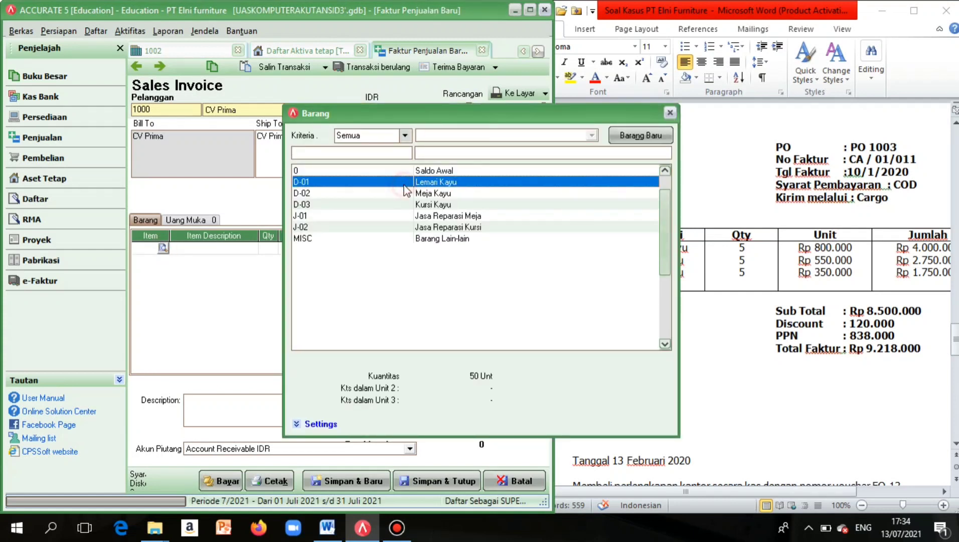
double_click(404, 184)
right_click(261, 292)
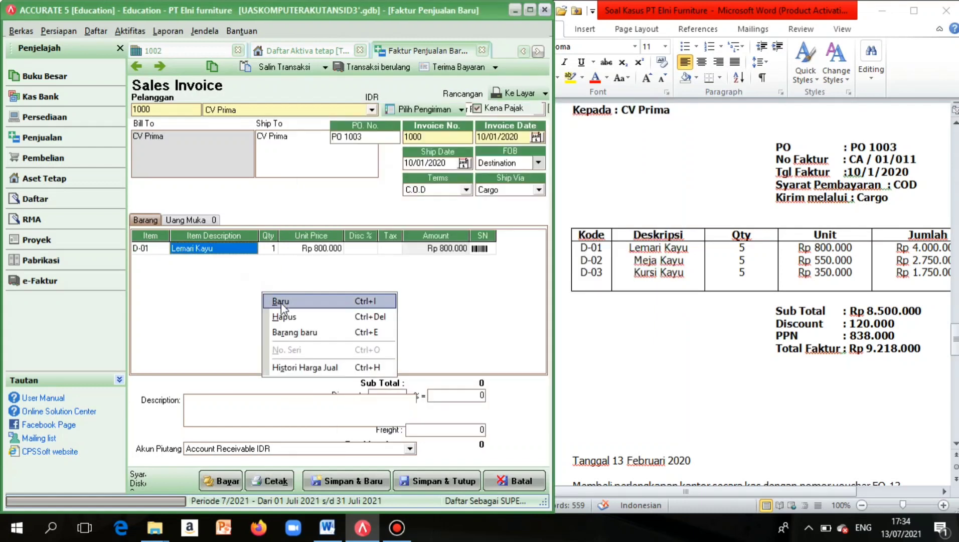
left_click(281, 301)
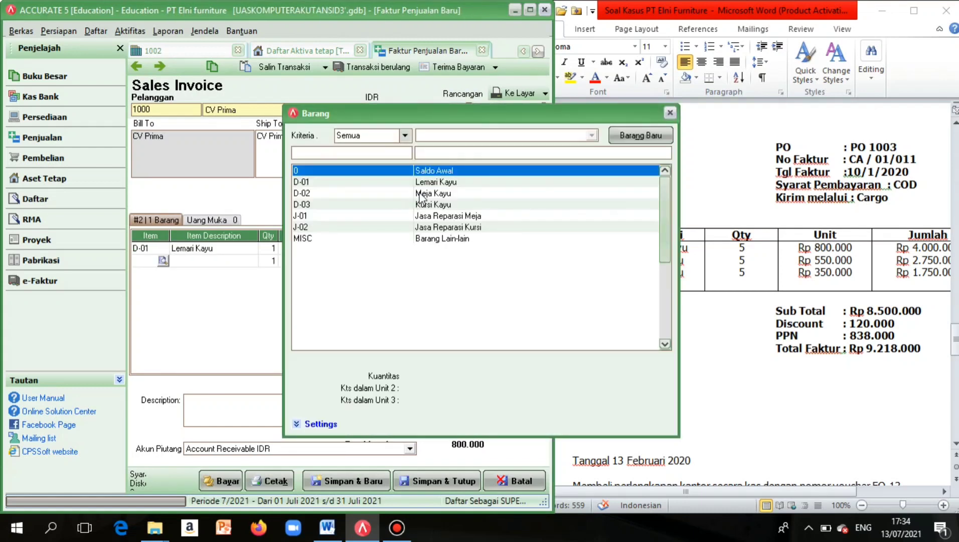
double_click(417, 194)
right_click(202, 324)
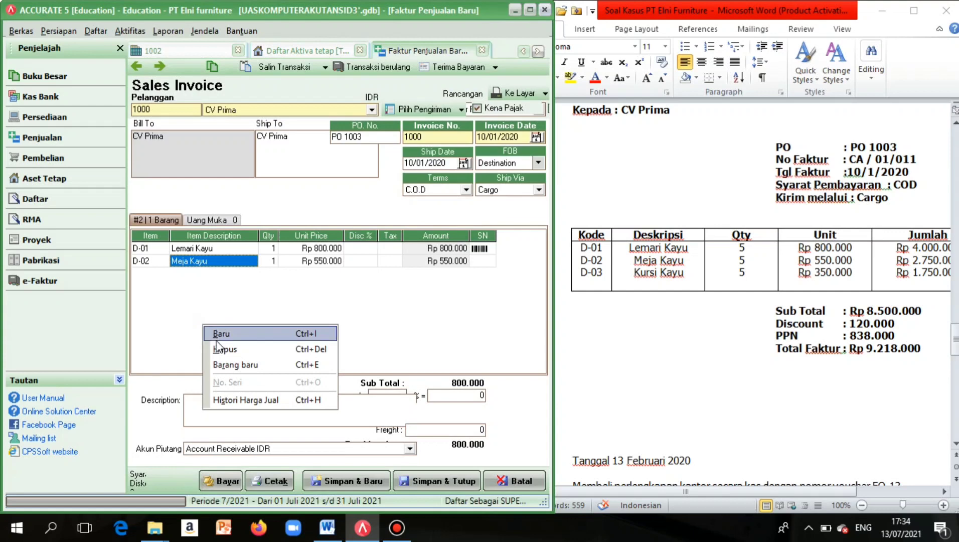
left_click(219, 335)
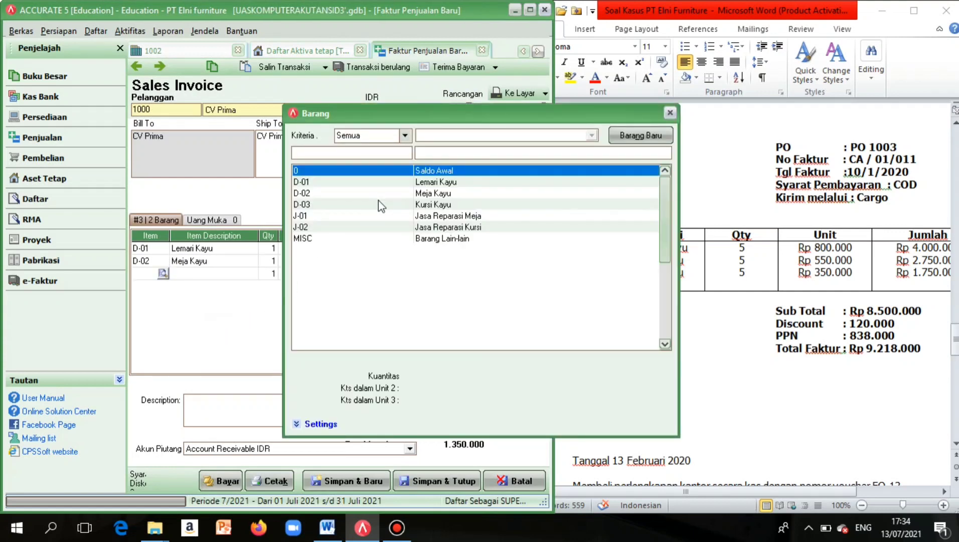
double_click(379, 203)
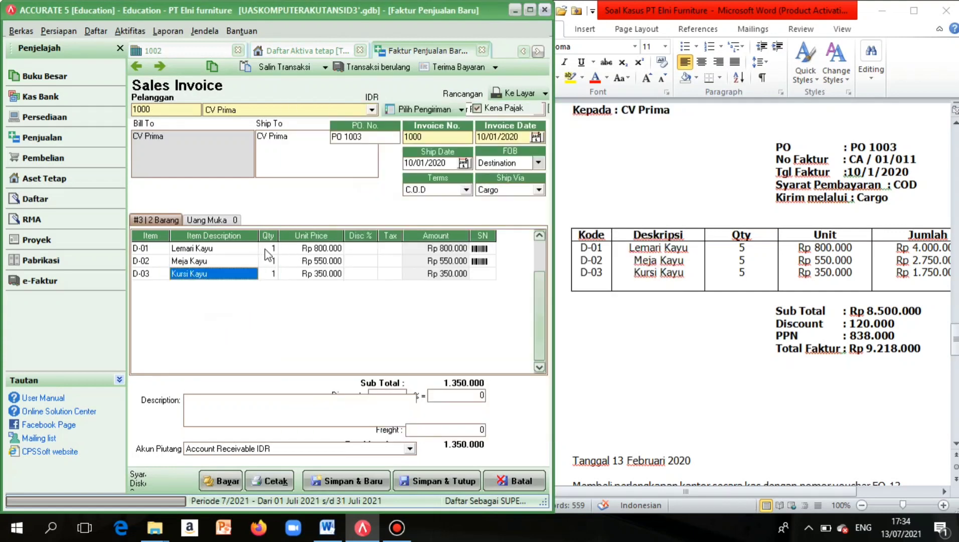
Set the quantity of each of the three items to 5.
left_click(269, 249)
left_click(269, 249)
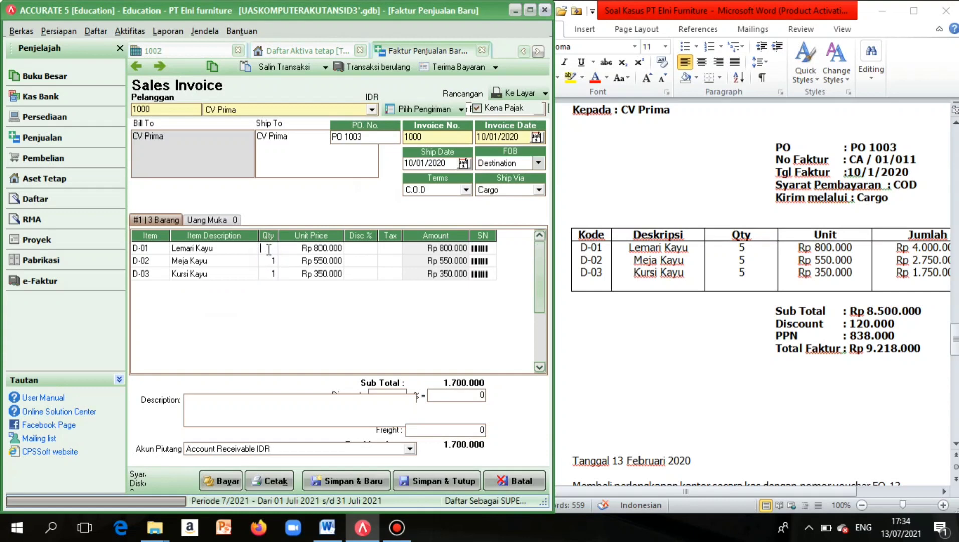
left_click(275, 262)
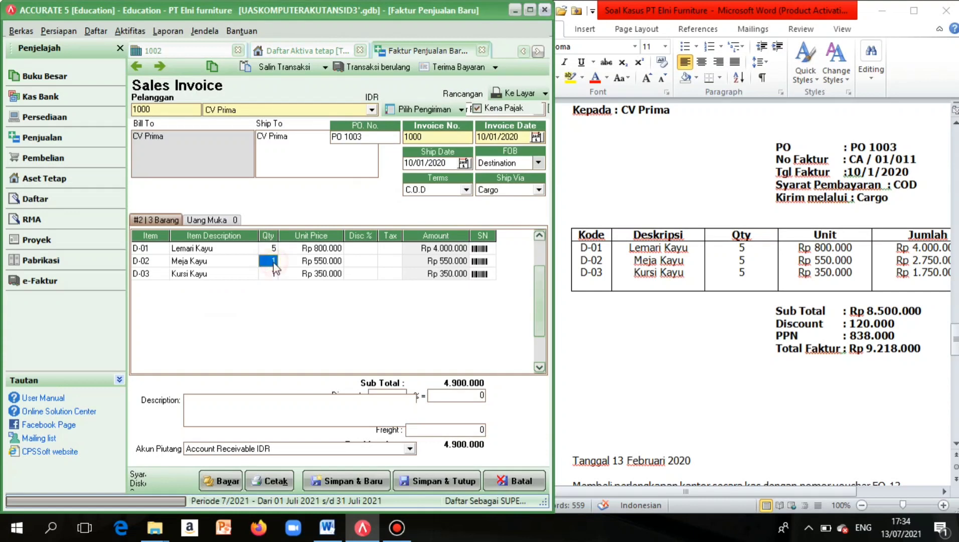
left_click(275, 262)
type("5")
left_click(275, 277)
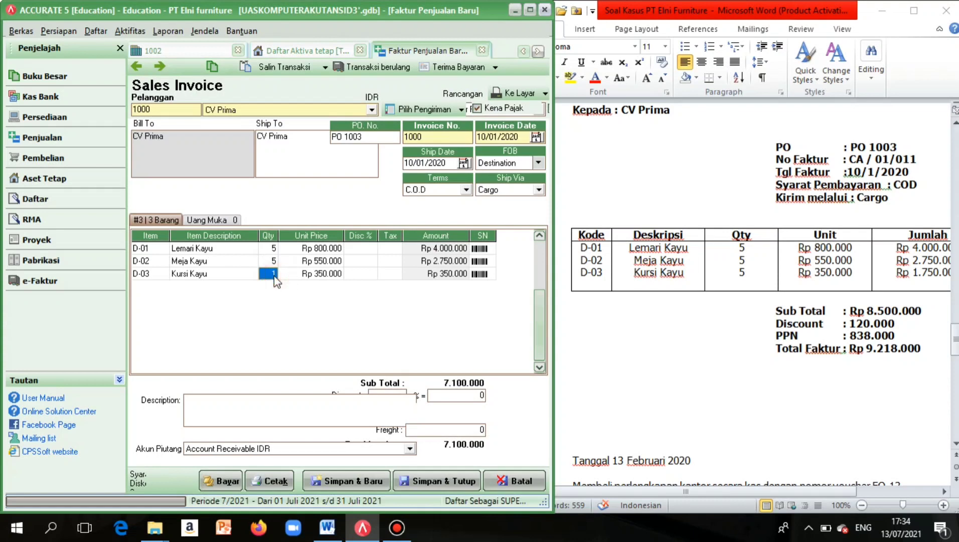
type("5")
Enter tax code T on all three item lines.
left_click(392, 249)
type("T")
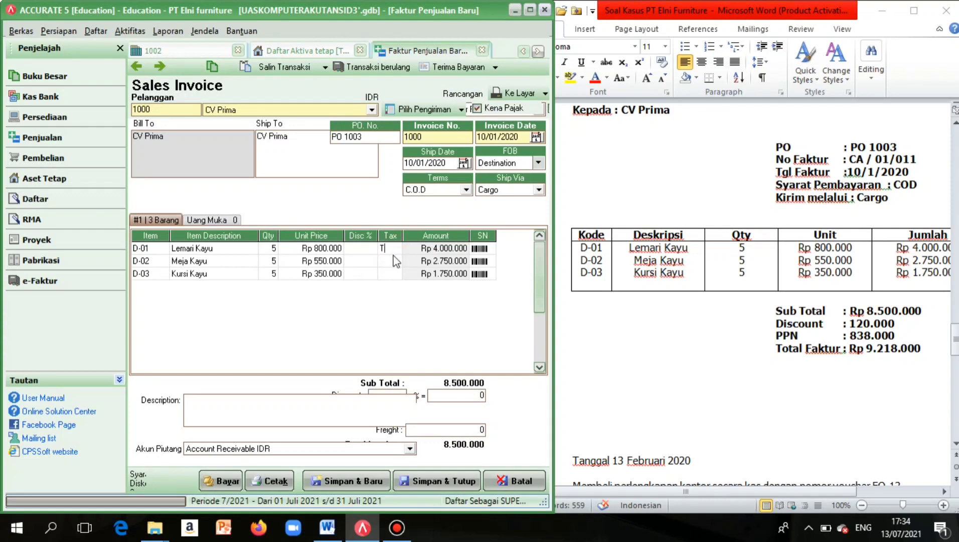
left_click(394, 262)
type("T")
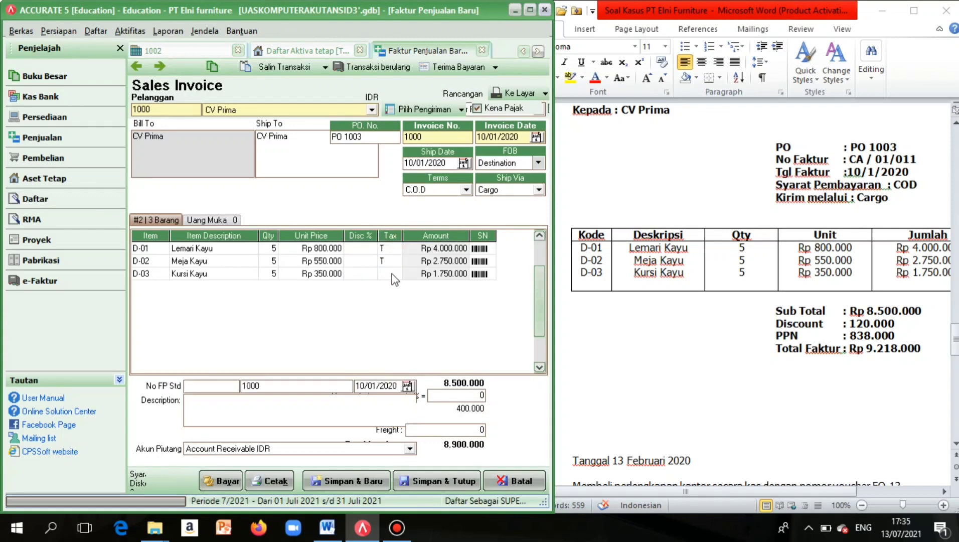
left_click(392, 273)
type("T")
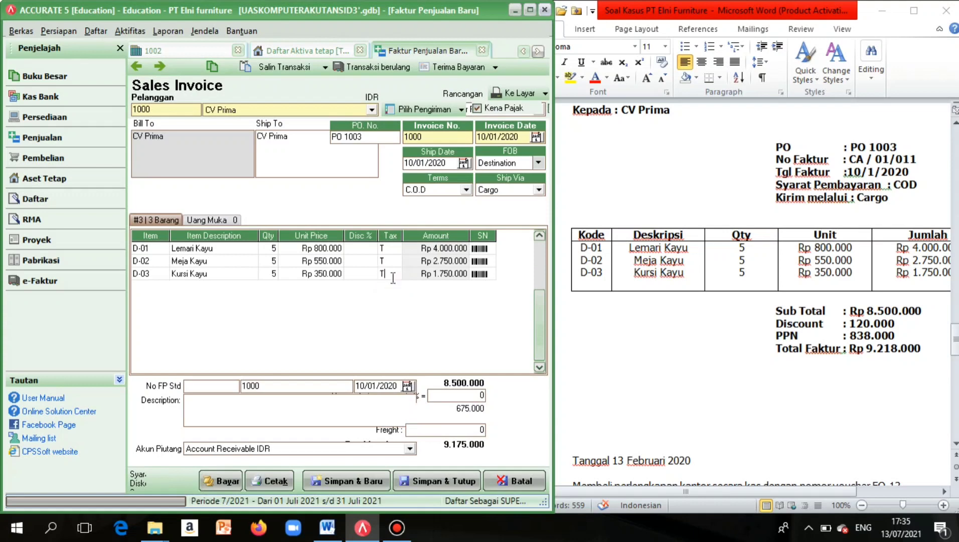
left_click(408, 253)
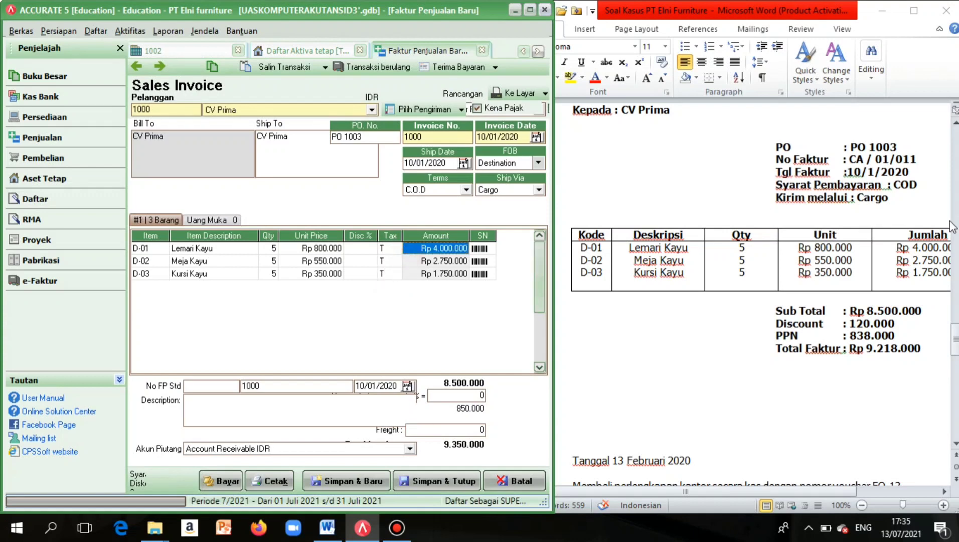
scroll(883, 256, "right", 3)
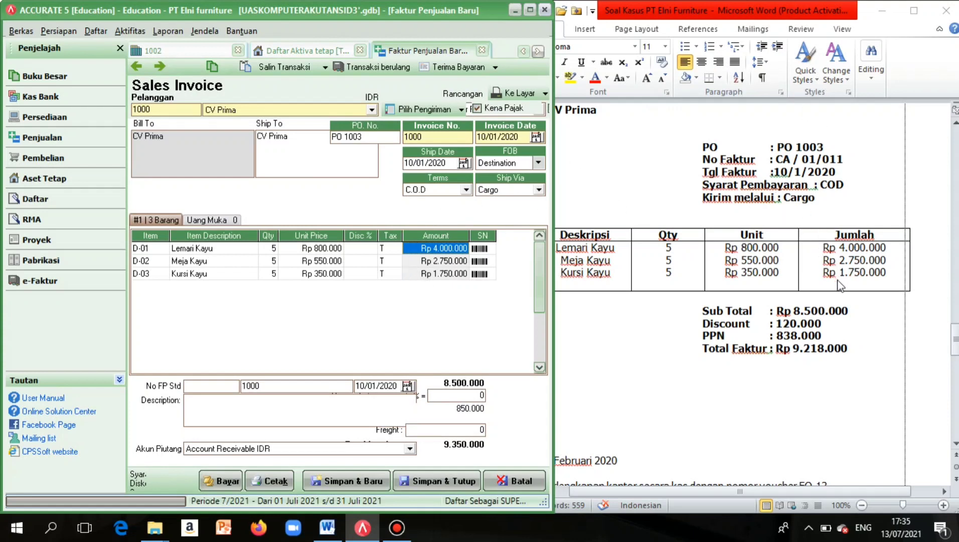
Enter a 120.000 invoice discount so the total recalculates to 9.218.000.
left_click(461, 273)
scroll(673, 297, "up", 5)
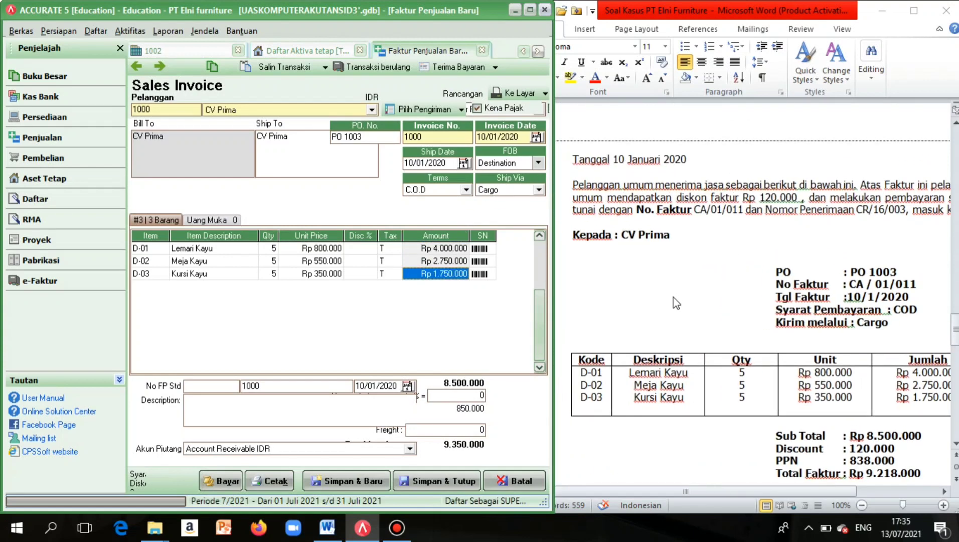
scroll(673, 297, "down", 4)
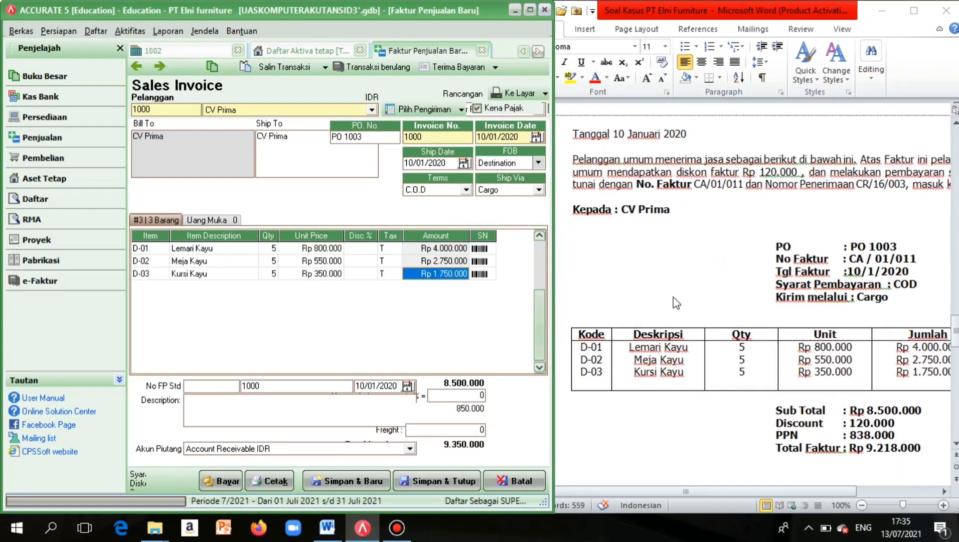
left_click(472, 394)
key("BackSpace")
type("120000")
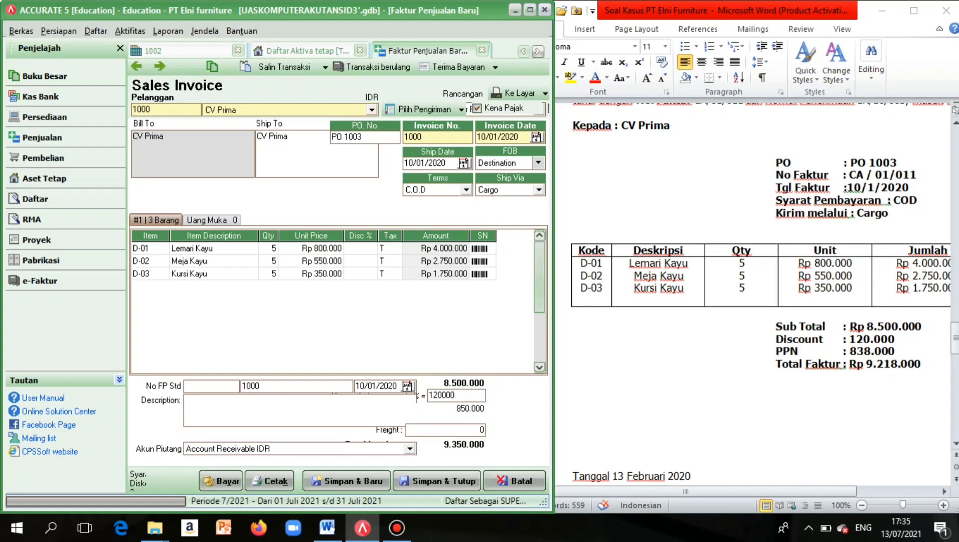
left_click(467, 430)
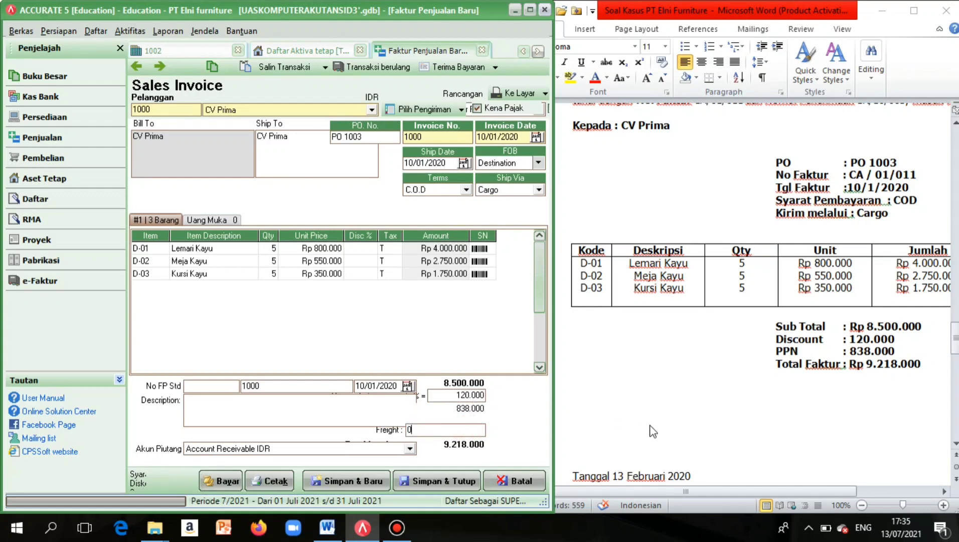
Widen the form and save invoice 1000 with Bayar to start its receipt.
scroll(652, 427, "down", 1)
scroll(652, 426, "up", 1)
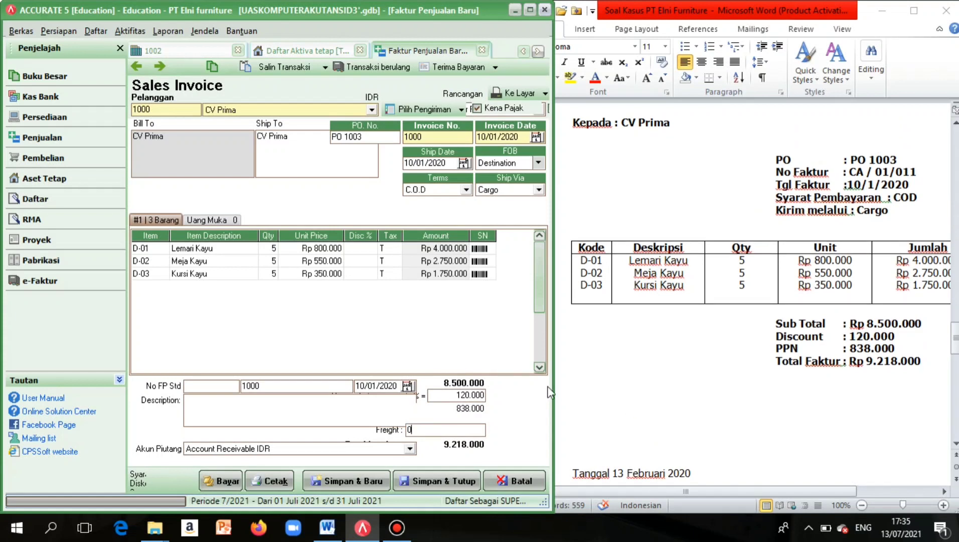
left_click_drag(554, 390, 691, 391)
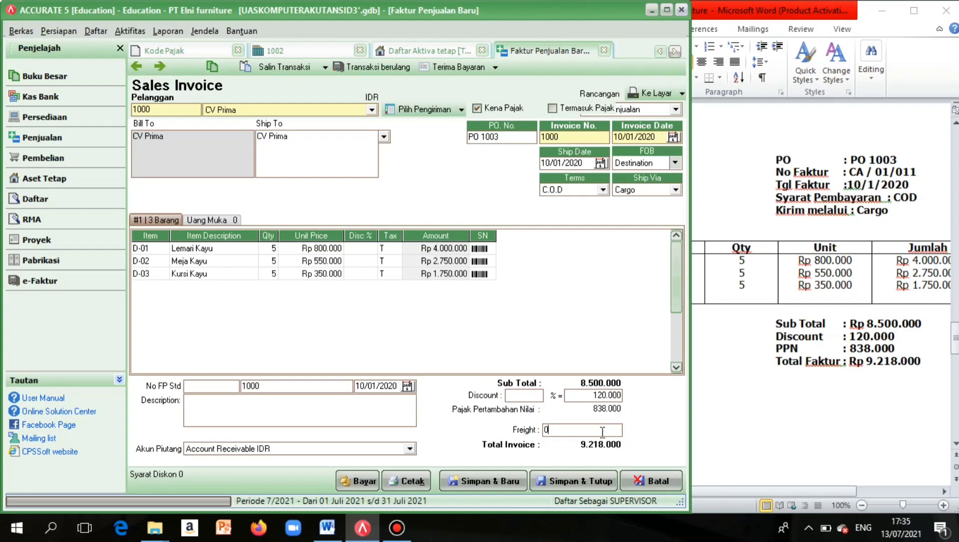
left_click(353, 483)
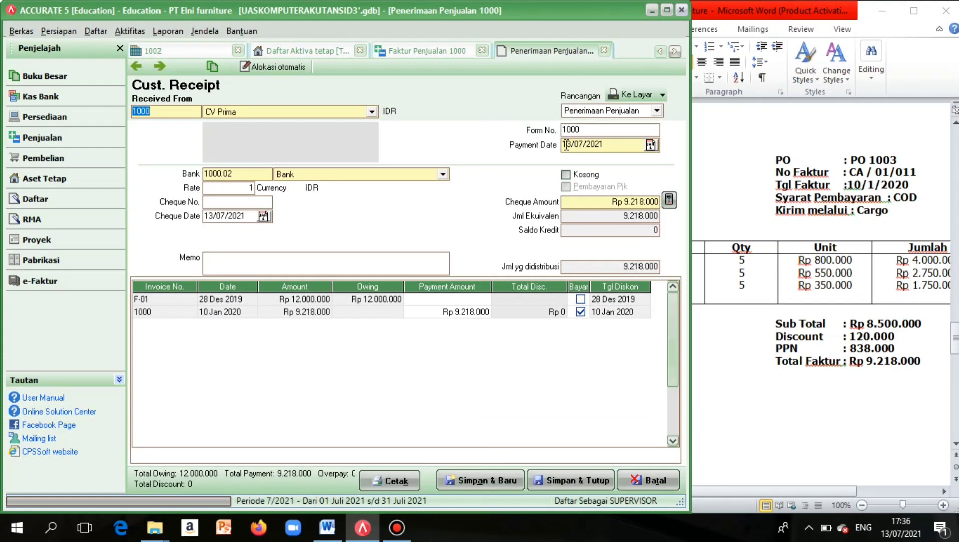
Set both the payment date and the cheque date to 11/01/2020.
left_click_drag(567, 145, 622, 145)
key("BackSpace")
key("BackSpace")
key("BackSpace")
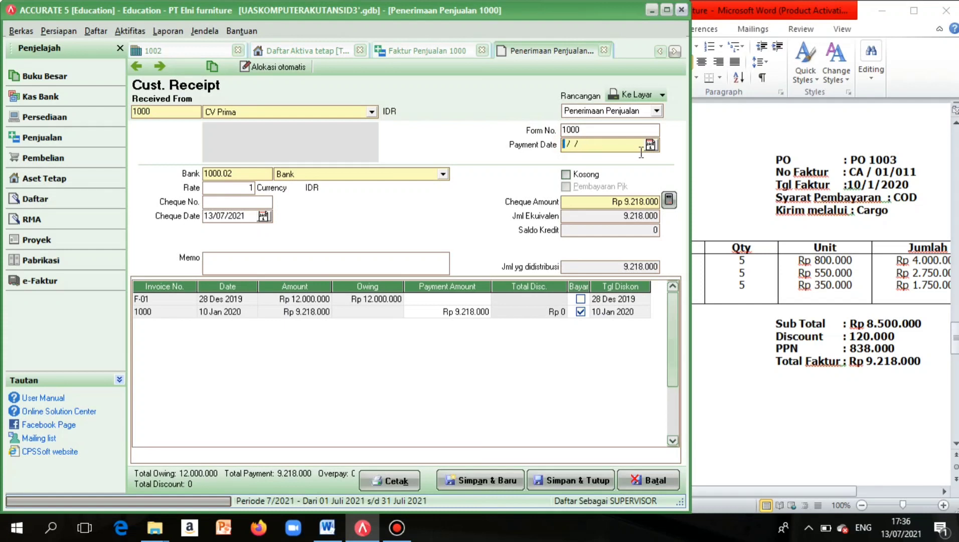
type("11/01/2020")
left_click(211, 218)
key("BackSpace")
key("BackSpace")
key("BackSpace")
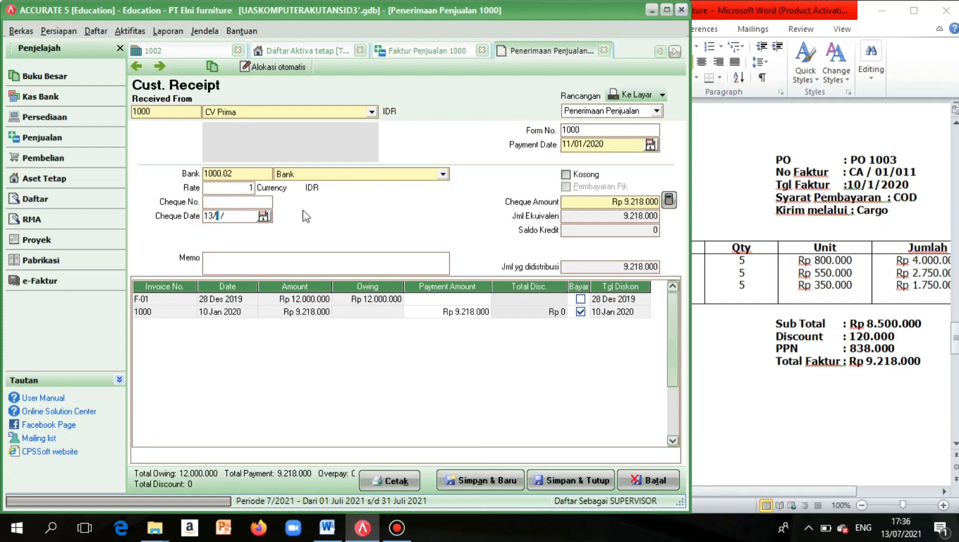
type("11/ /0")
key("BackSpace")
key("BackSpace")
type("0/12")
key("BackSpace")
key("BackSpace")
key("BackSpace")
type("012020")
scroll(787, 251, "up", 3)
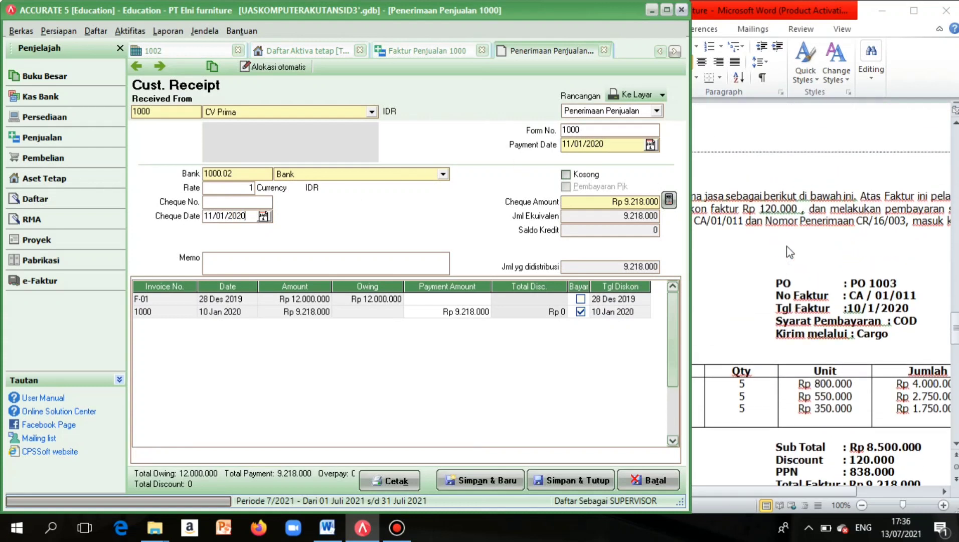
scroll(787, 245, "right", 2)
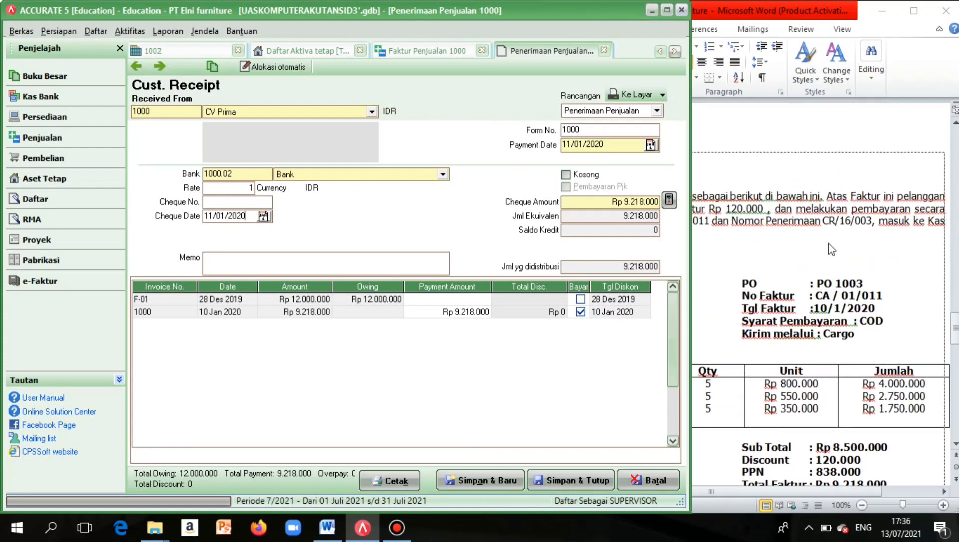
Enter cheque number CR/16/003.
left_click(223, 203)
type("c")
key("BackSpace")
type("CR")
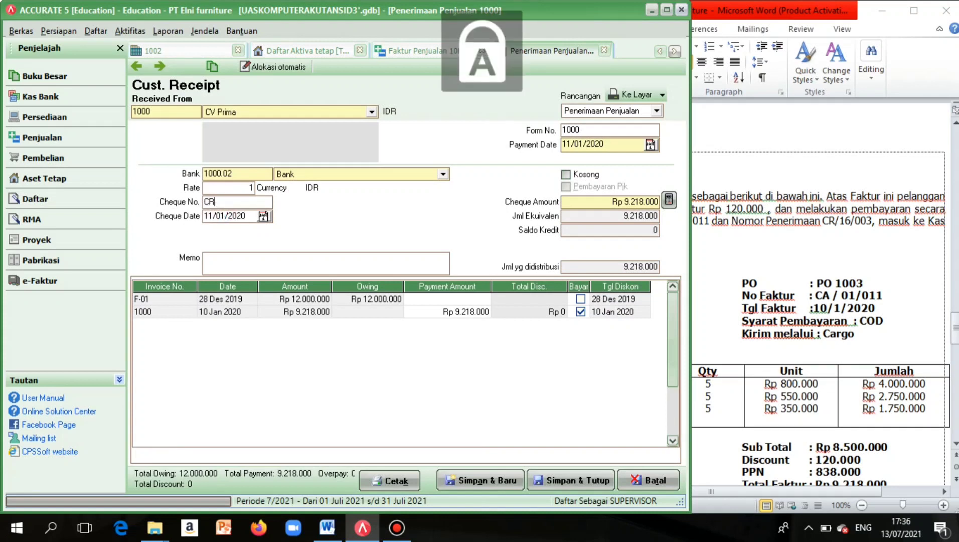
type("/")
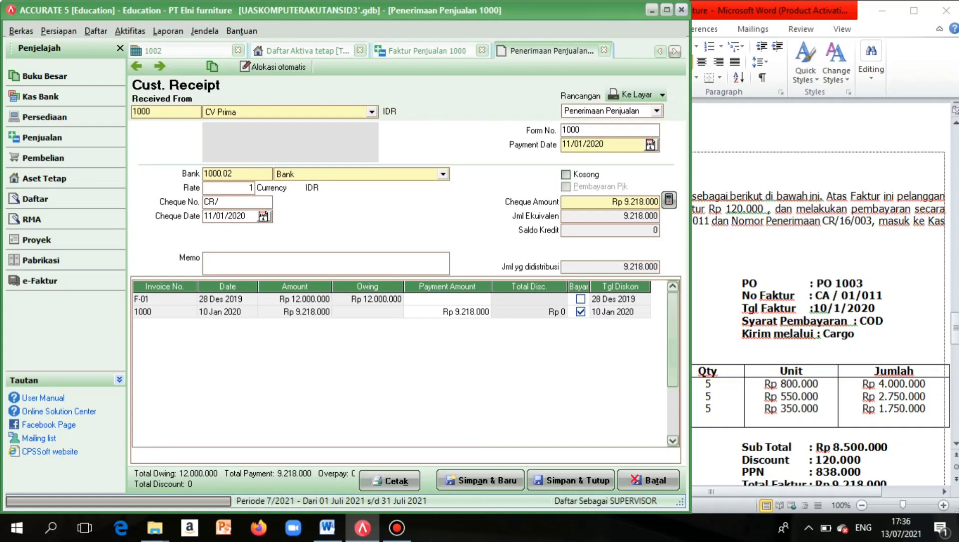
type("16/003")
Write the memo 'Pelunasan faktur pada tanggal 10 Januari'.
left_click(344, 256)
key("Caps_Lock")
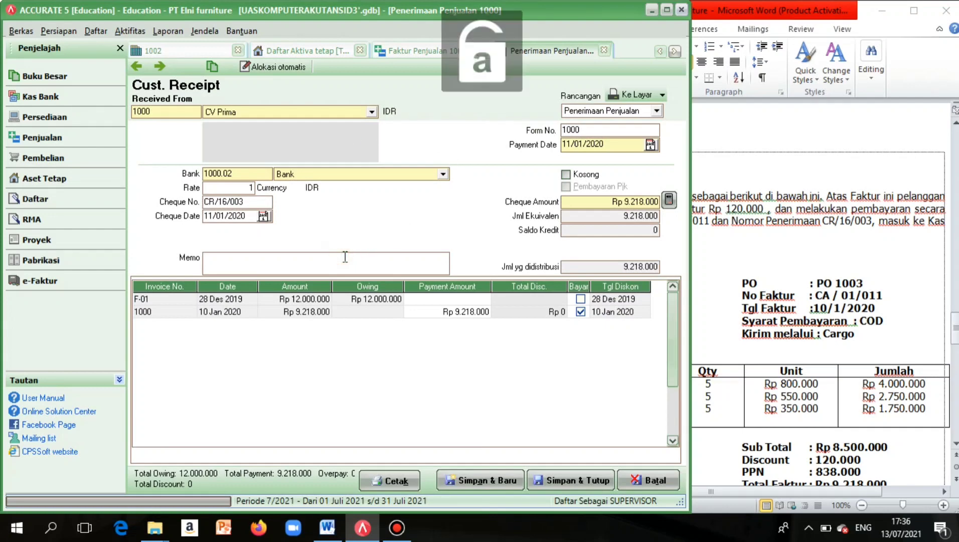
type("p")
key("Caps_Lock")
key("BackSpace")
key("Caps_Lock")
type("P")
key("Caps_Lock")
type("elunasan")
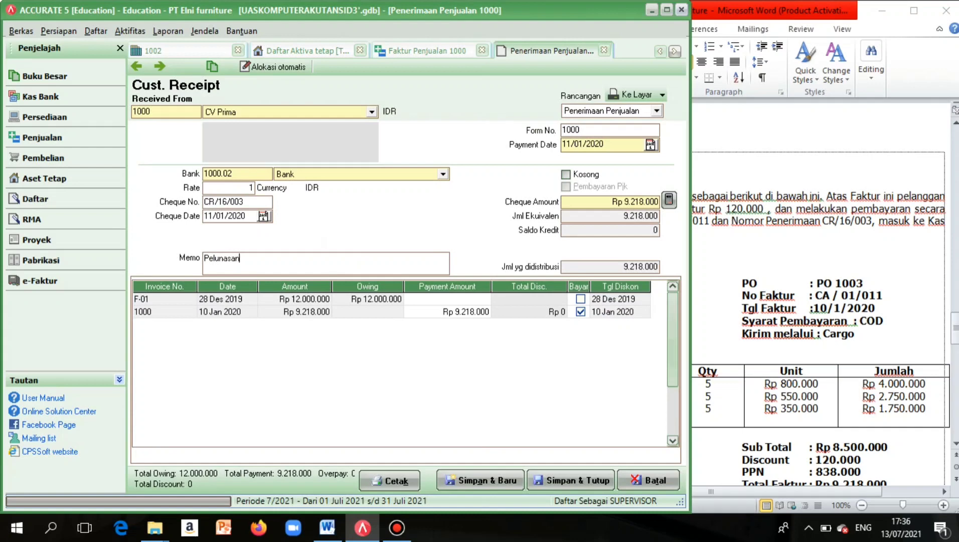
type(" faktur pada tanffggal")
key("BackSpace")
key("BackSpace")
key("BackSpace")
type("ggal 10")
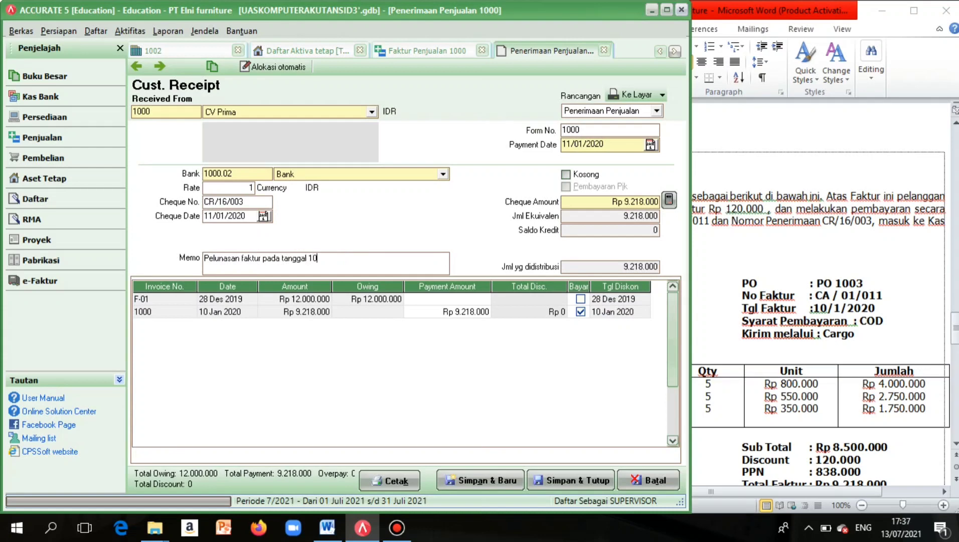
type(" Janu")
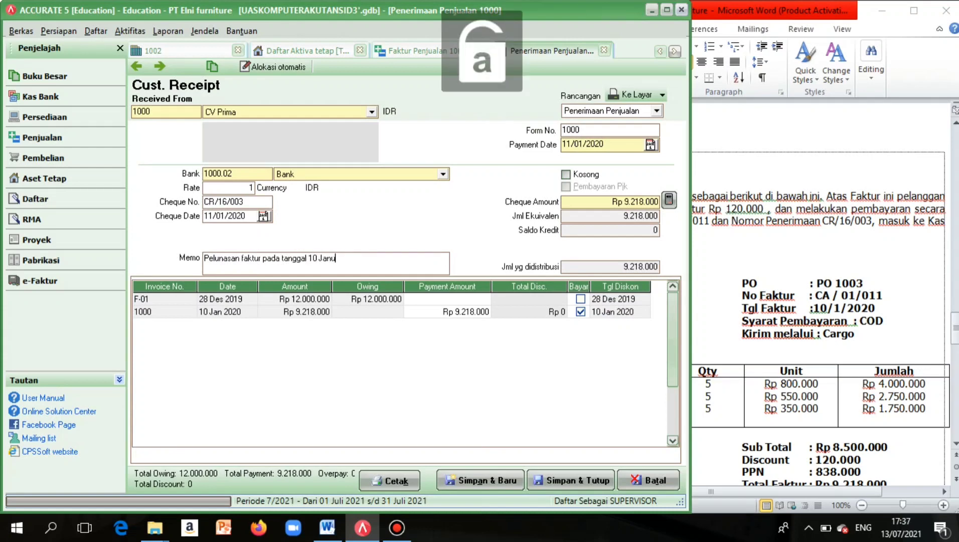
type("ar")
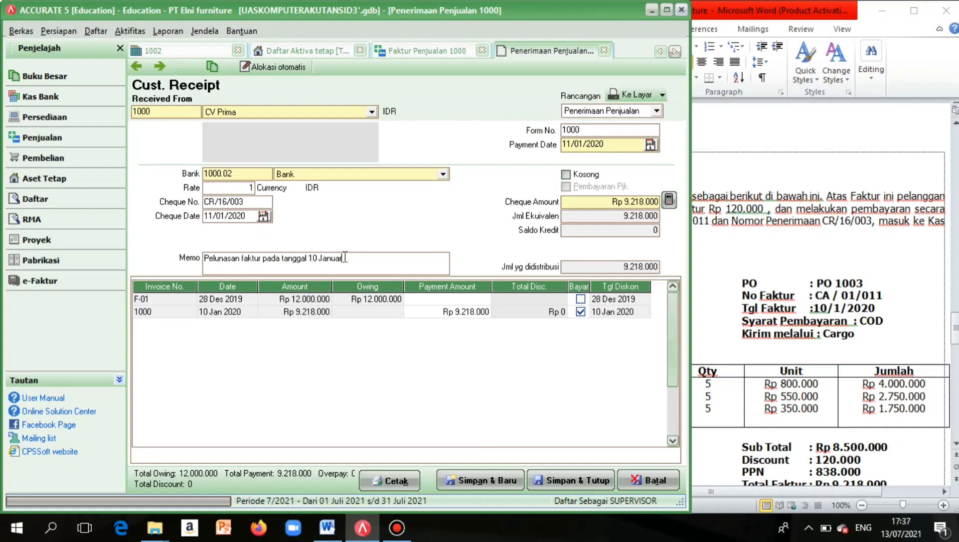
type("i")
Save and close the customer receipt and the paid invoice 1000.
left_click(545, 479)
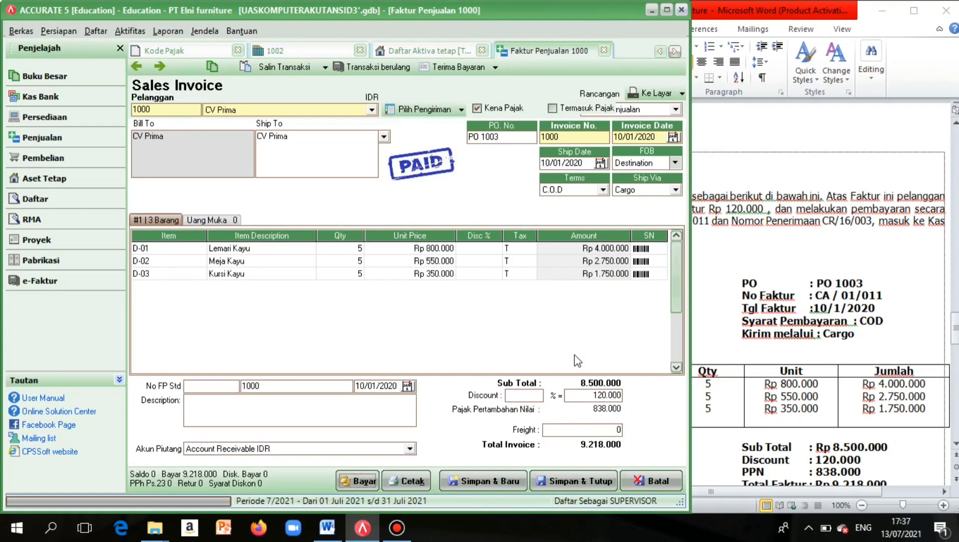
left_click(567, 479)
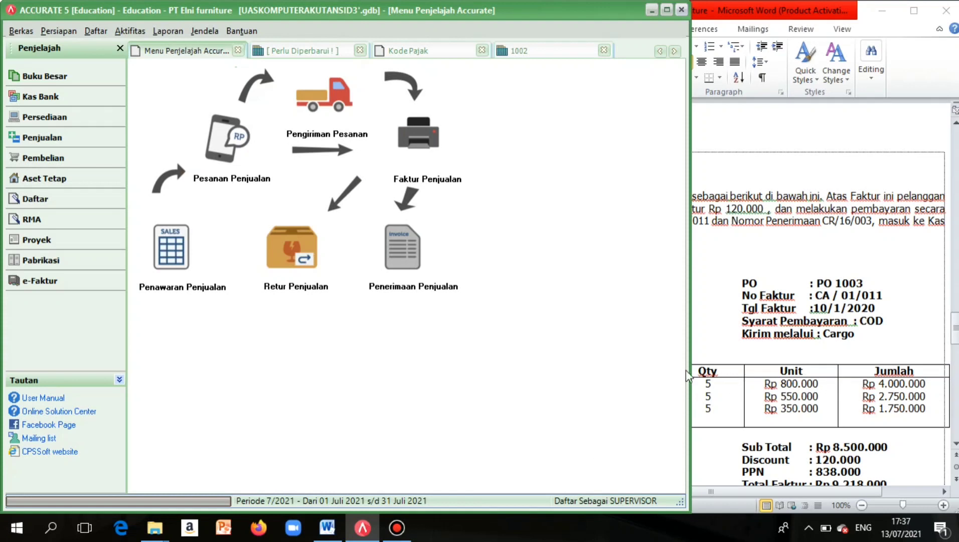
left_click_drag(687, 368, 600, 392)
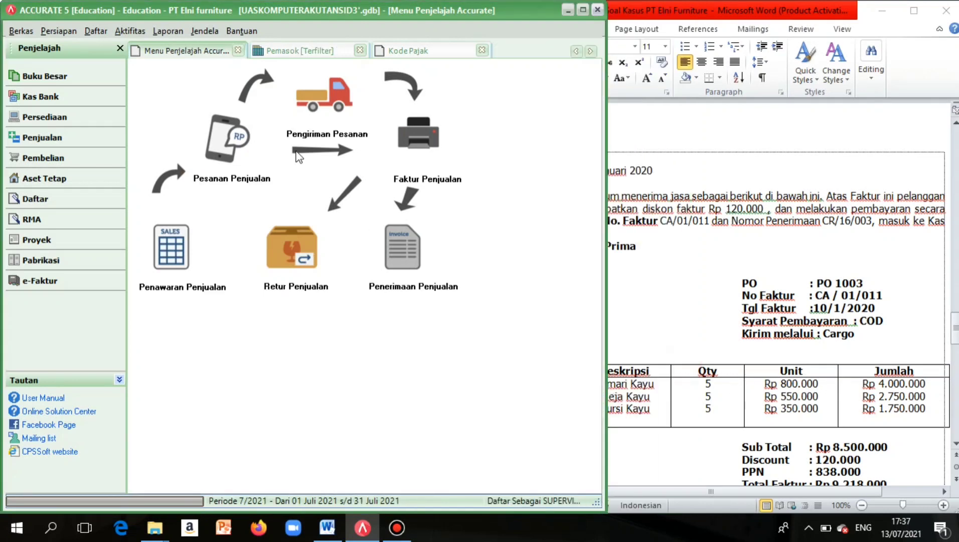
Run the Buku Besar > Keseluruhan Jurnal report starting from 10/01/2020.
left_click(156, 31)
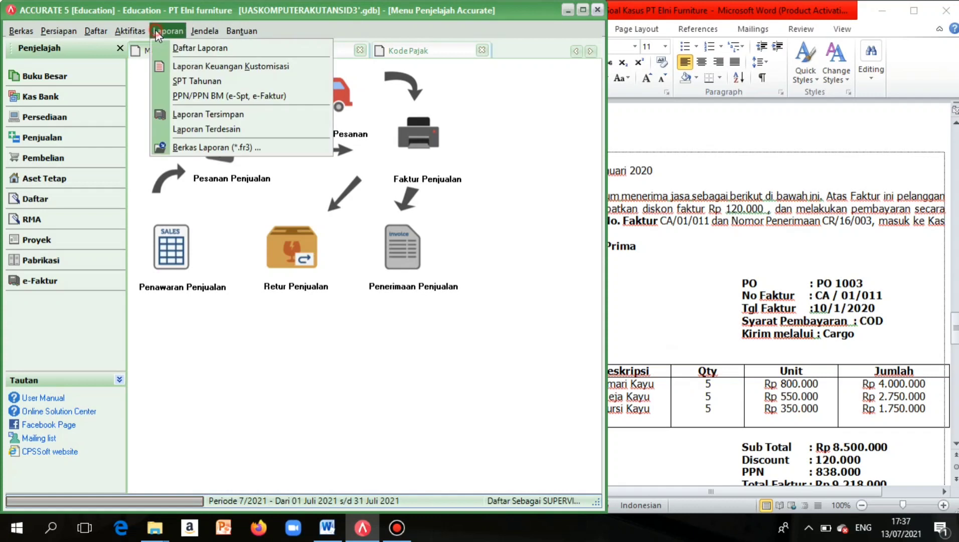
left_click(173, 48)
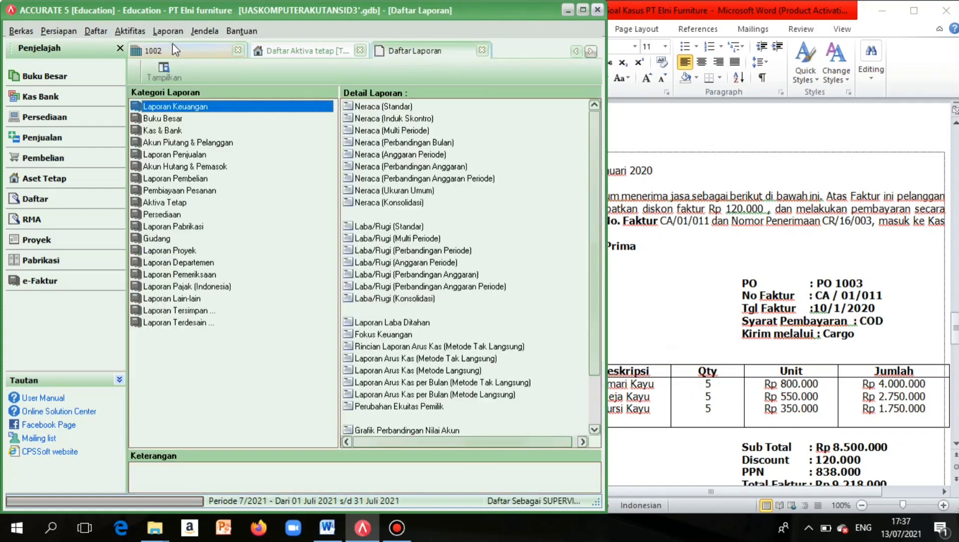
left_click(170, 119)
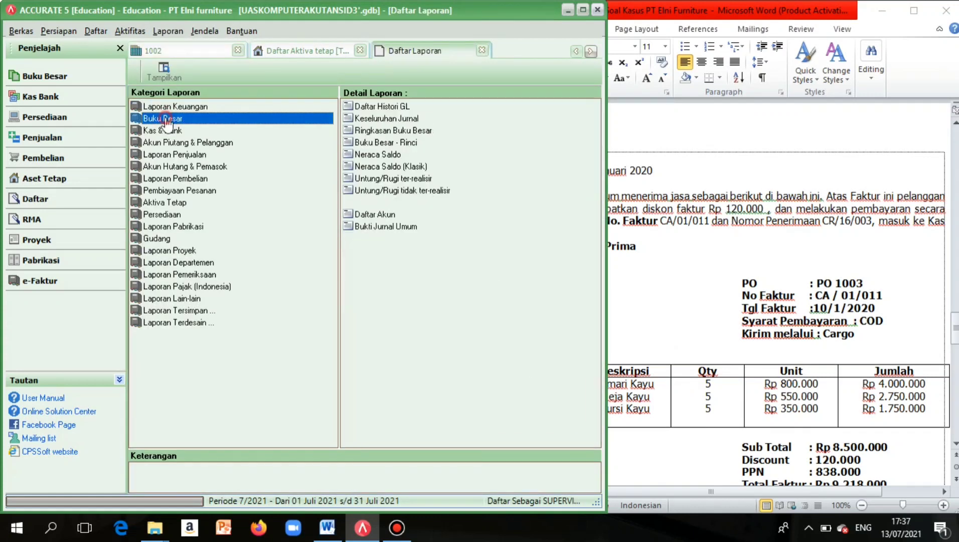
left_click(364, 119)
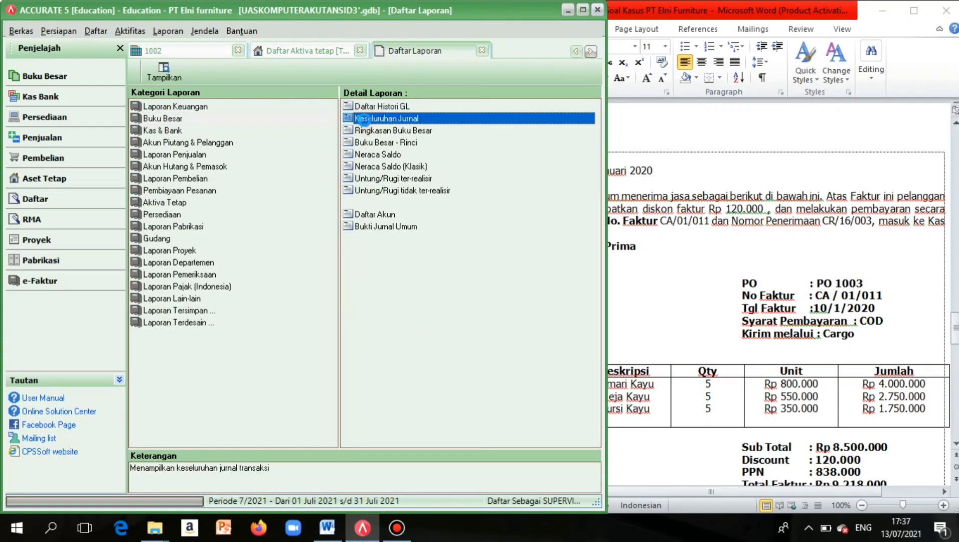
double_click(364, 119)
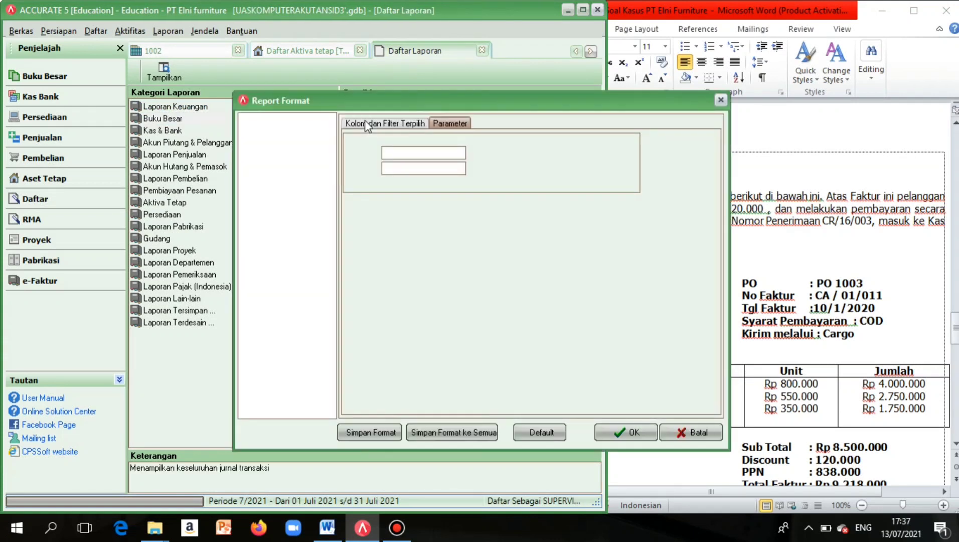
left_click_drag(393, 152, 458, 158)
key("BackSpace")
key("BackSpace")
key("BackSpace")
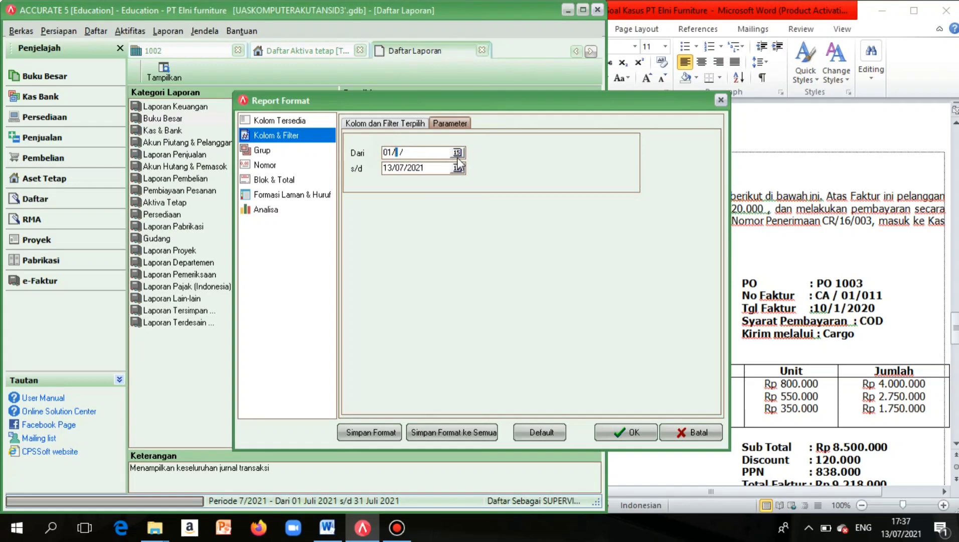
type("10/01/2020")
left_click(609, 431)
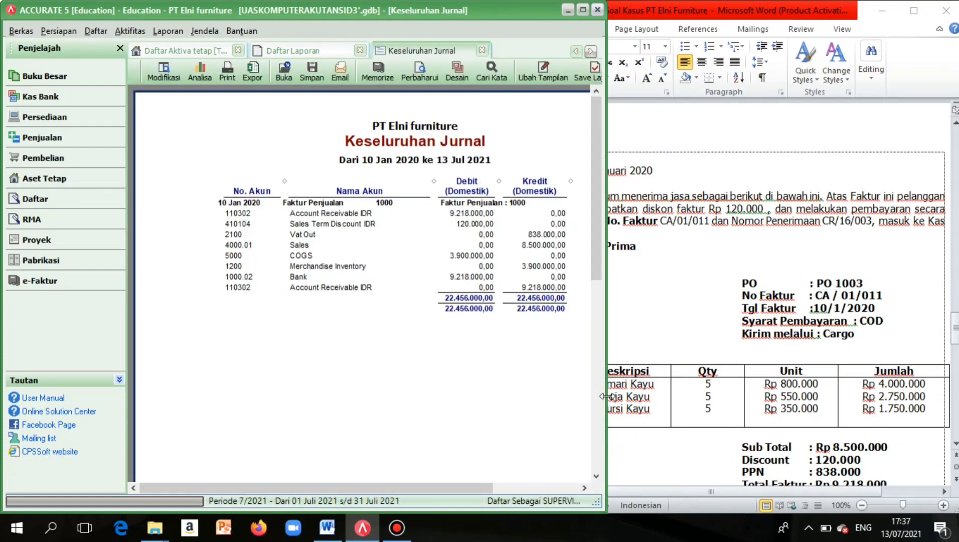
Check the journal's 22.456.000 debit and credit totals, then go back to Penjualan.
left_click_drag(605, 399, 711, 388)
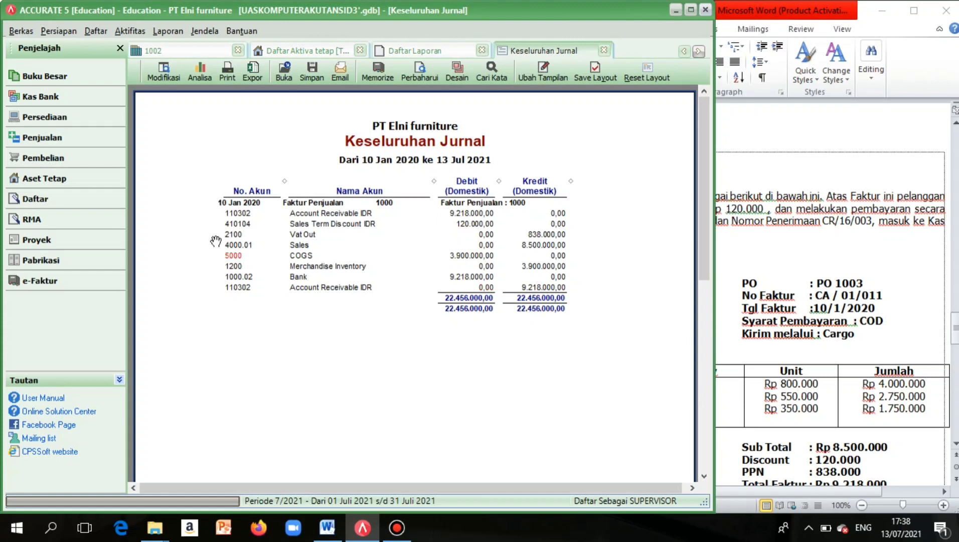
left_click(44, 146)
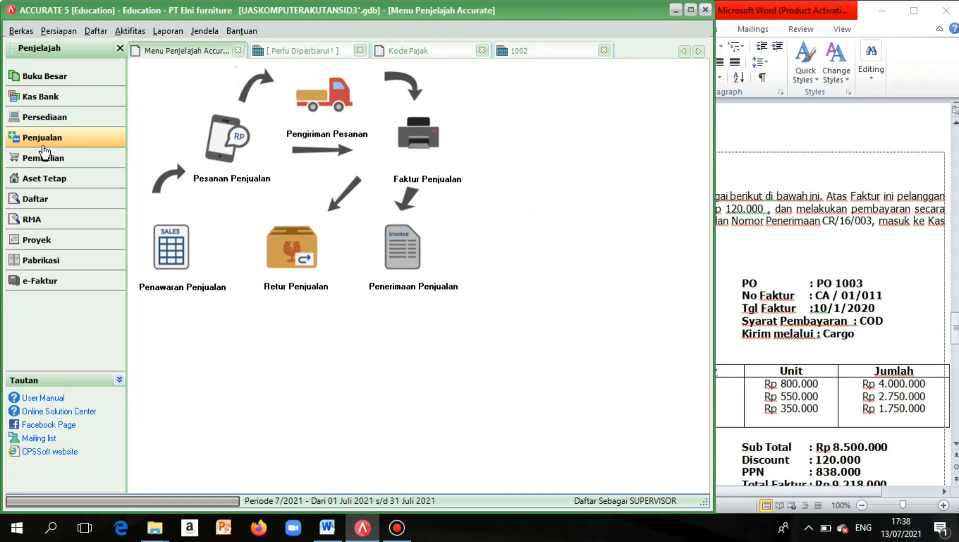
Start a new sales order with CV Prima as the ordering customer.
left_click(230, 146)
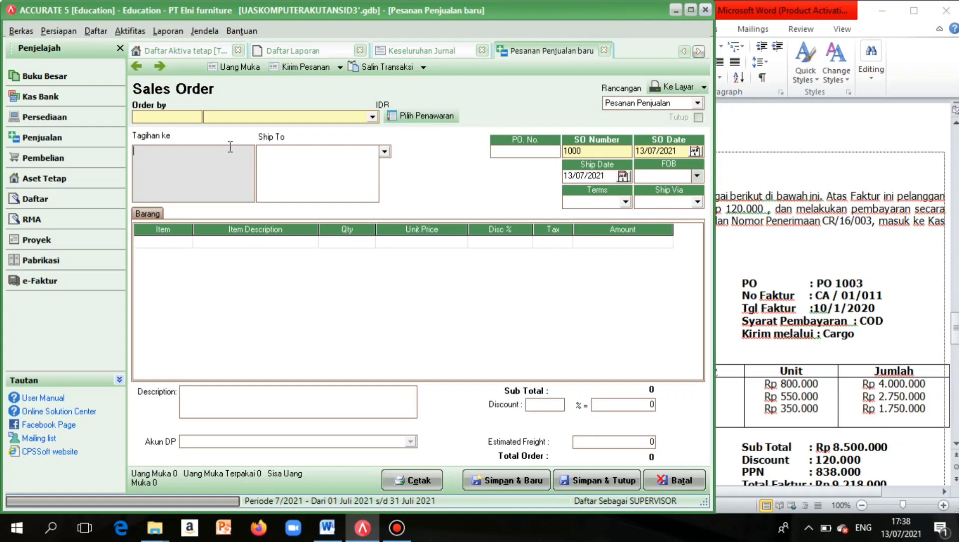
left_click(375, 118)
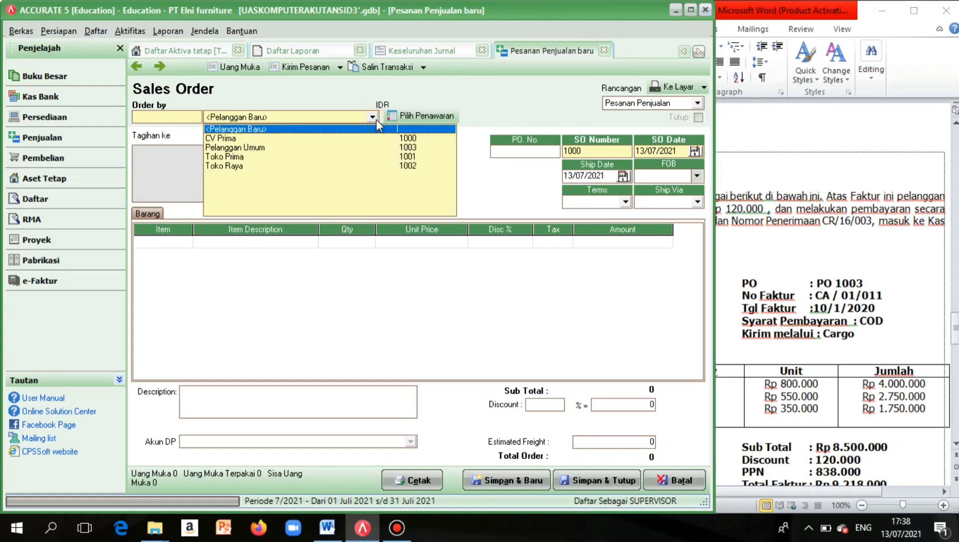
left_click(250, 138)
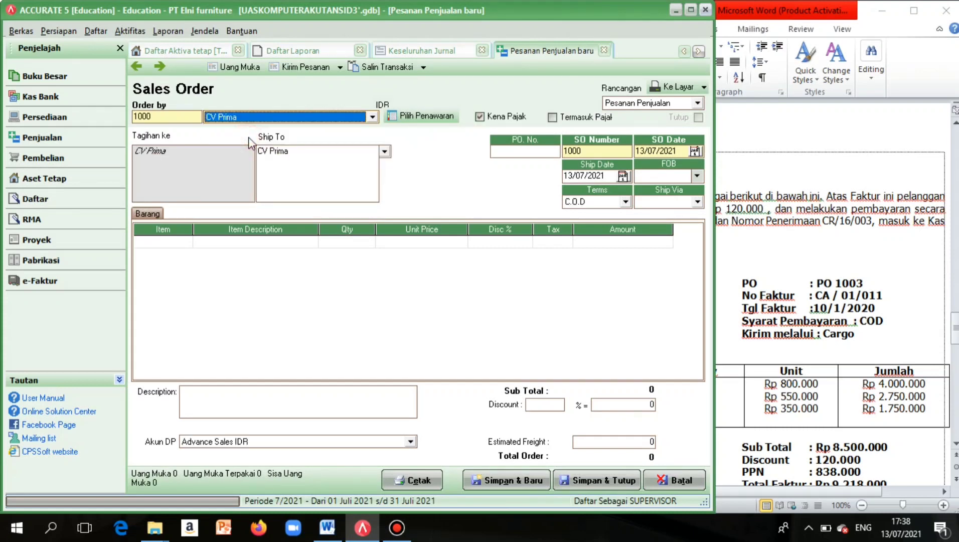
Enter PO number 'PO 024' and sales order number 'SO- 006'.
left_click(531, 150)
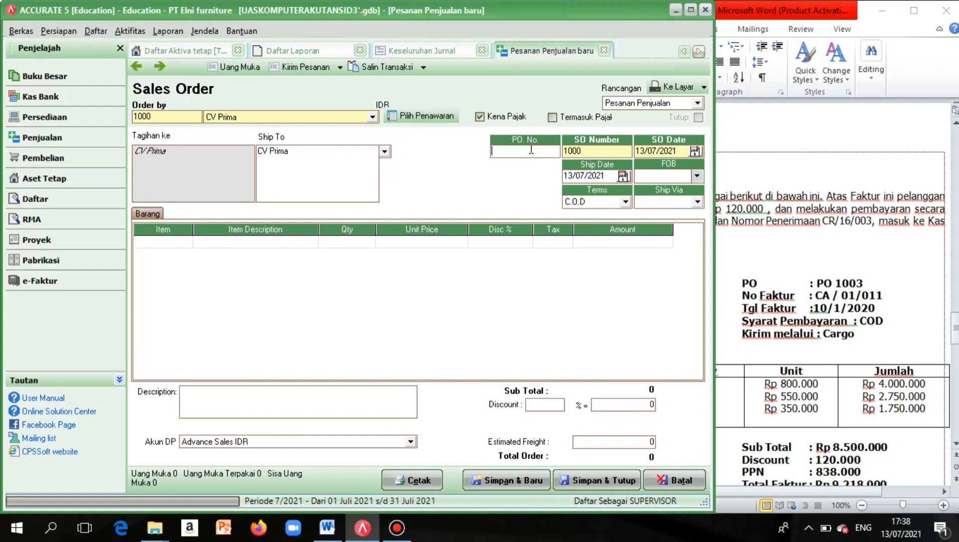
key("Tab")
type("p")
key("BackSpace")
left_click(515, 151)
key("Caps_Lock")
type("P")
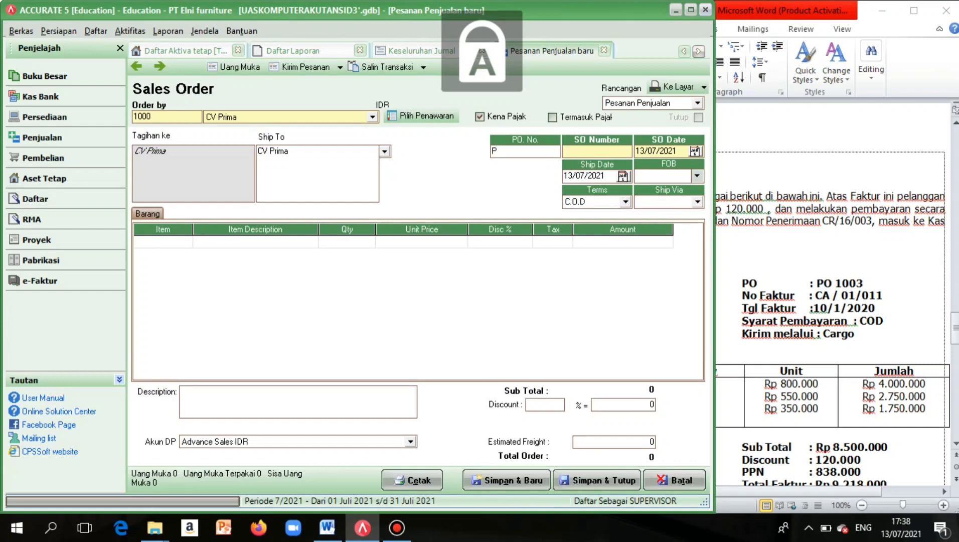
type("O 1")
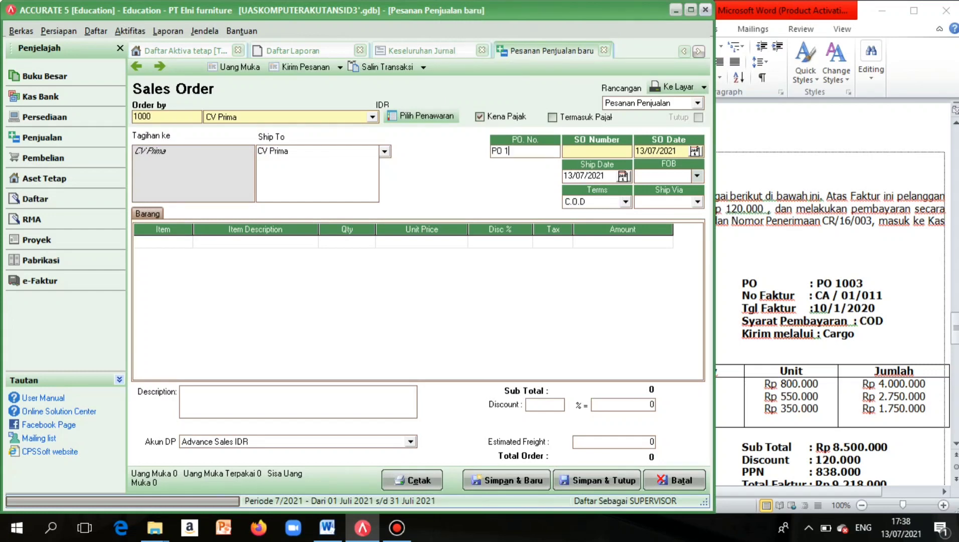
key("BackSpace")
type("024")
left_click(565, 151)
key("Caps_Lock")
type("s")
key("BackSpace")
key("Caps_Lock")
type("SO")
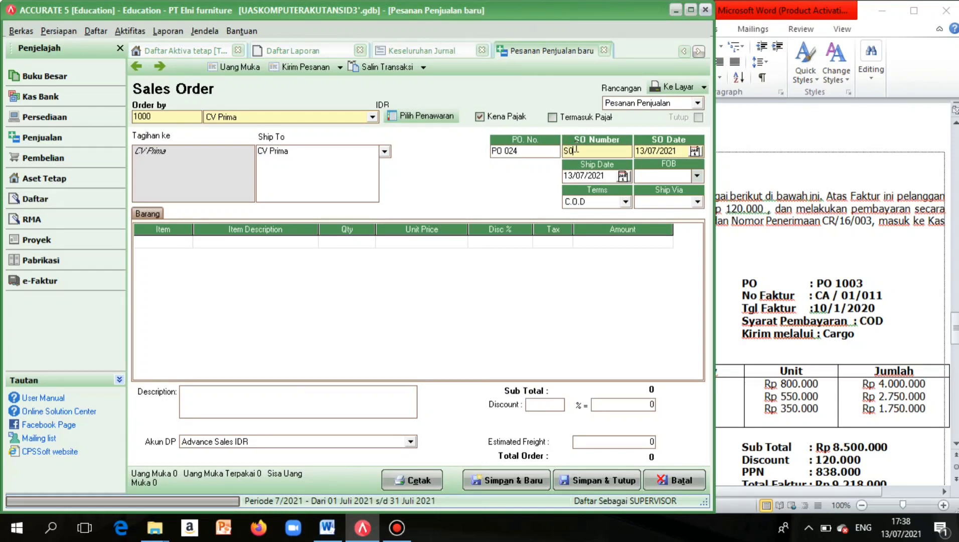
key("BackSpace")
type("O- 006")
Set the order date to 10/02/2020 and the ship date to 12/02/2020.
left_click_drag(647, 151, 665, 159)
key("BackSpace")
left_click(641, 150)
left_click_drag(641, 151, 676, 153)
key("BackSpace")
type("10/02/2020")
left_click_drag(575, 175, 606, 176)
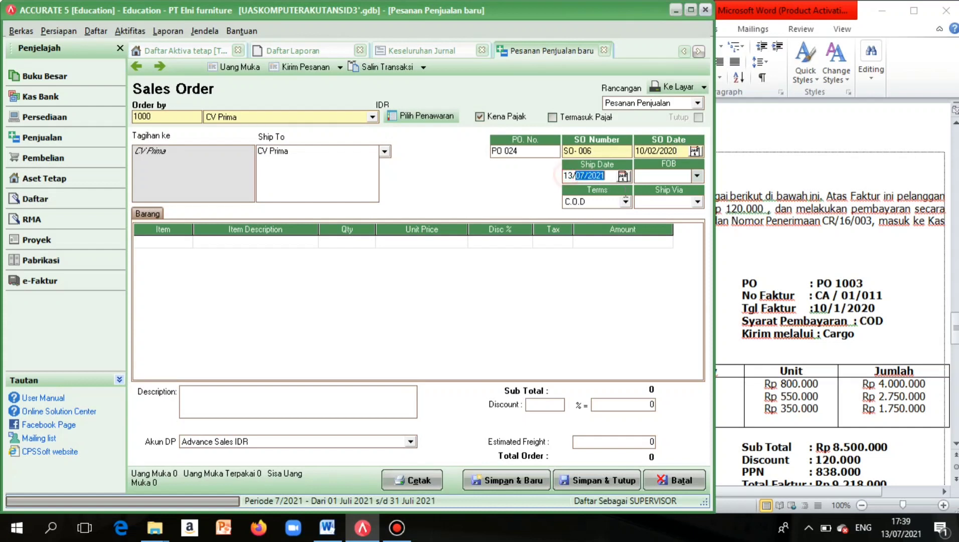
key("BackSpace")
key("BackSpace")
key("BackSpace")
type("12")
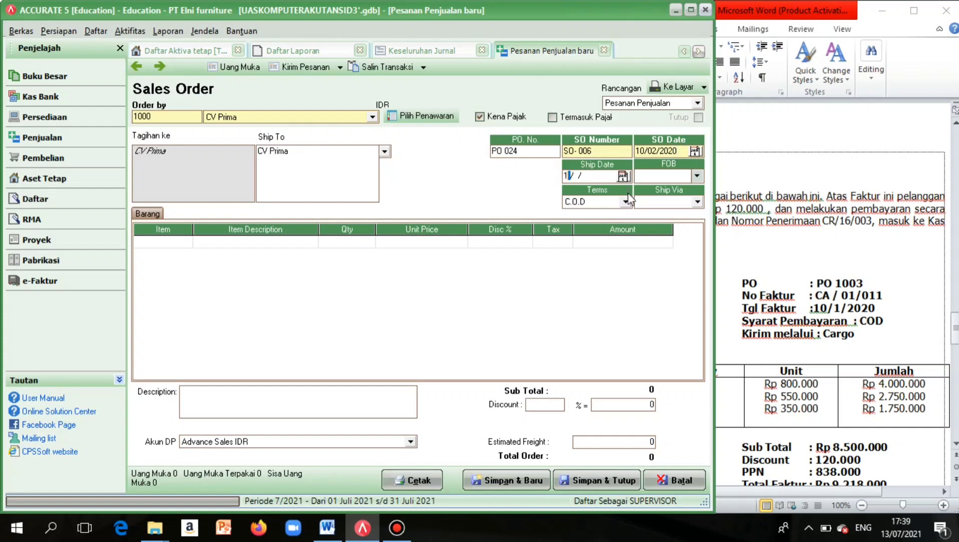
type("/ /02")
type("2")
key("BackSpace")
key("BackSpace")
key("BackSpace")
key("BackSpace")
type("02/2020")
left_click(625, 201)
left_click(577, 222)
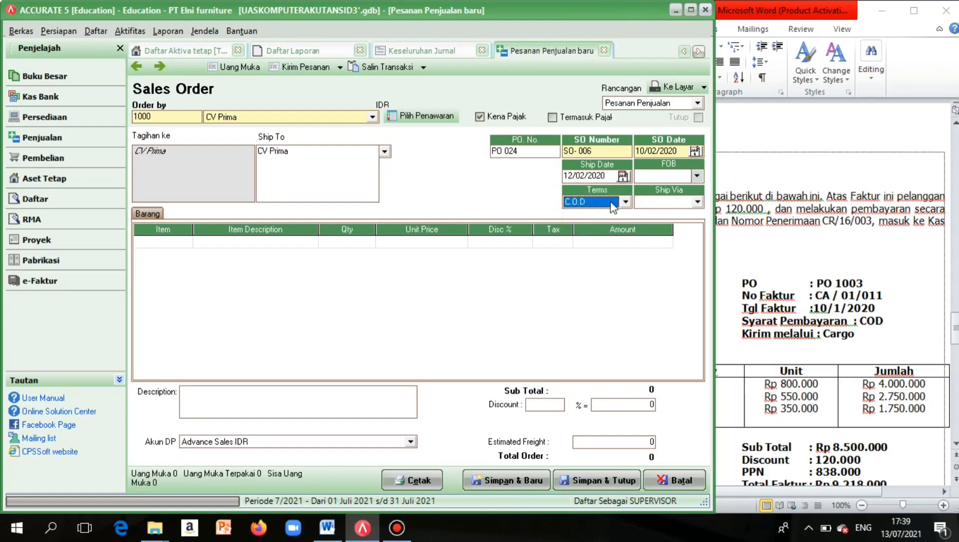
left_click(626, 201)
Start a new payment term with a 10-day discount period.
left_click(597, 214)
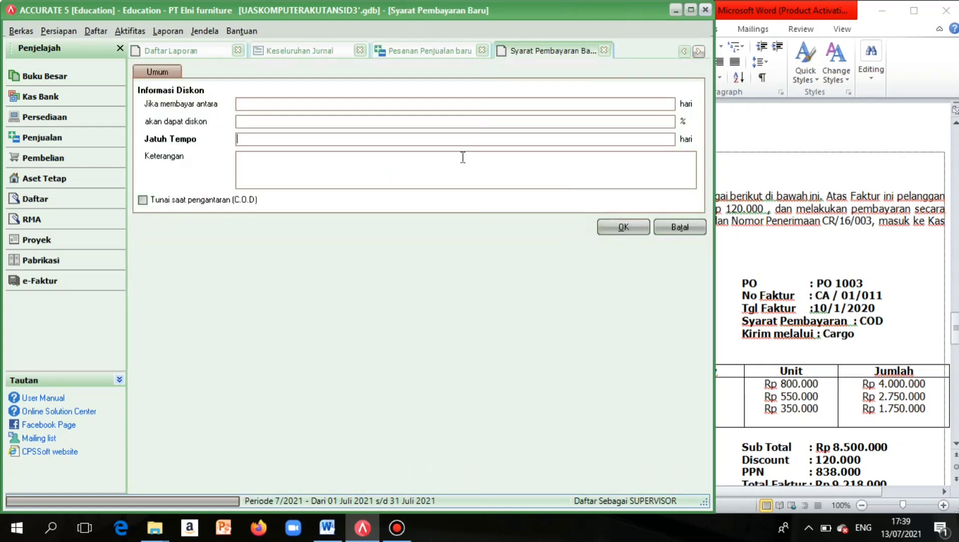
left_click(297, 105)
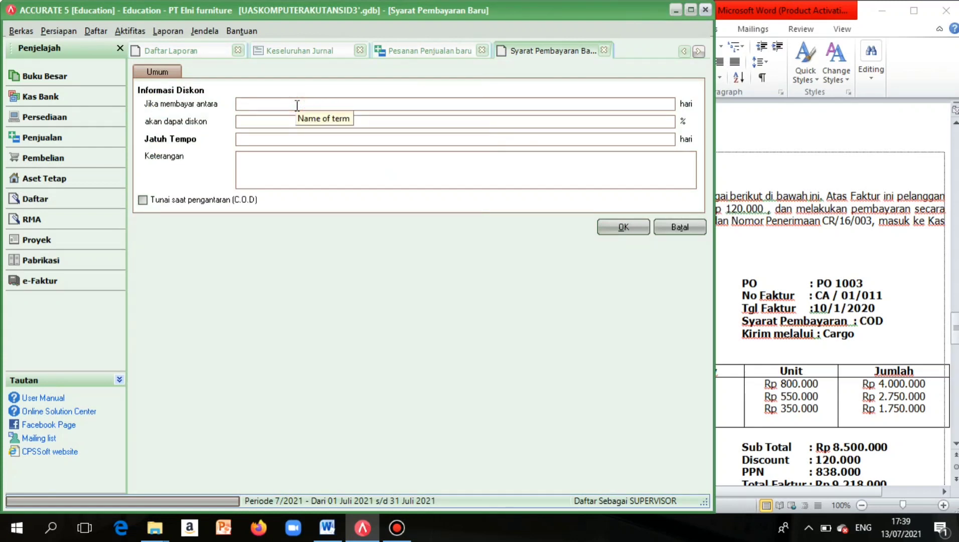
type("10")
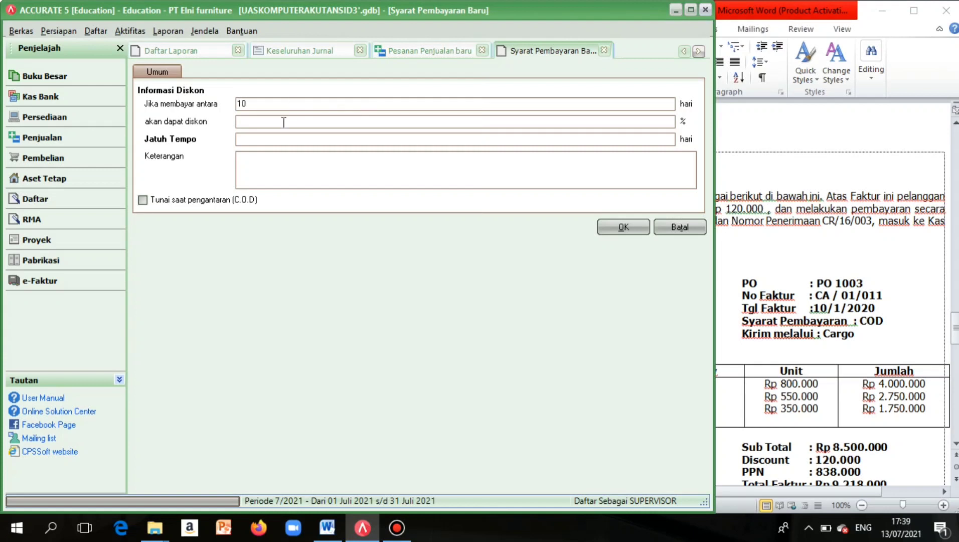
left_click(283, 122)
Finish the 2/10 n/30 term (2% discount, due in 30 days) and ship via Cargo.
type("2")
left_click(257, 141)
type("30")
left_click(607, 227)
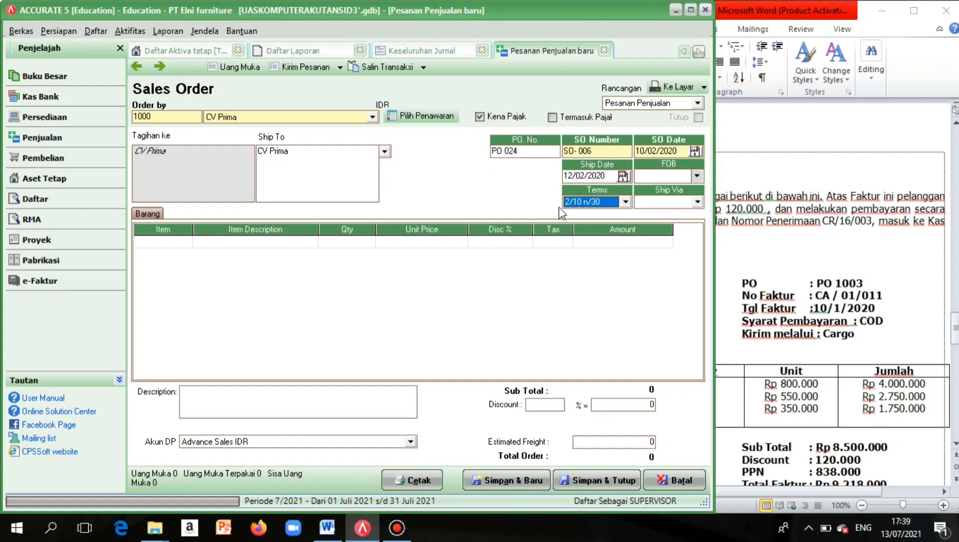
left_click(698, 202)
left_click(665, 223)
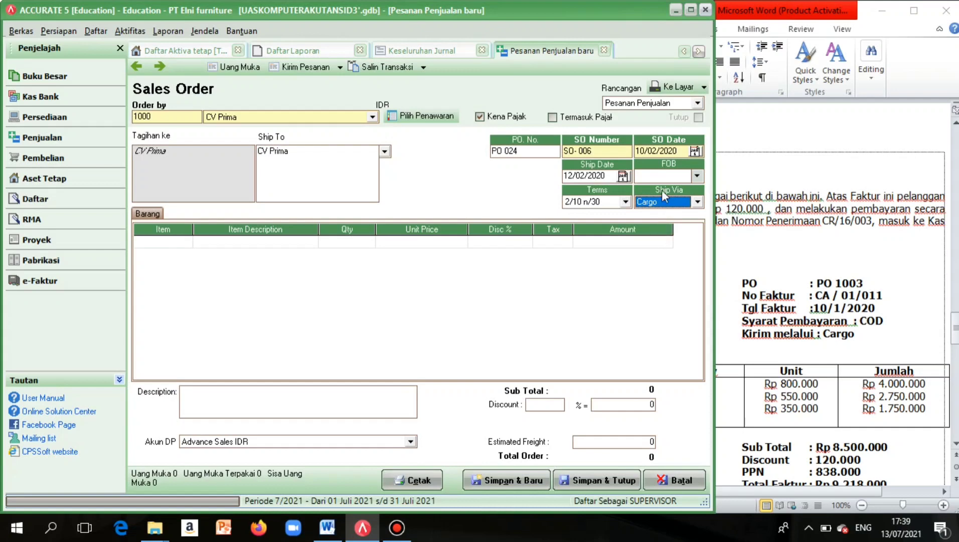
Add item D-02 Meja Kayu with quantity 4 and tax code T.
double_click(158, 240)
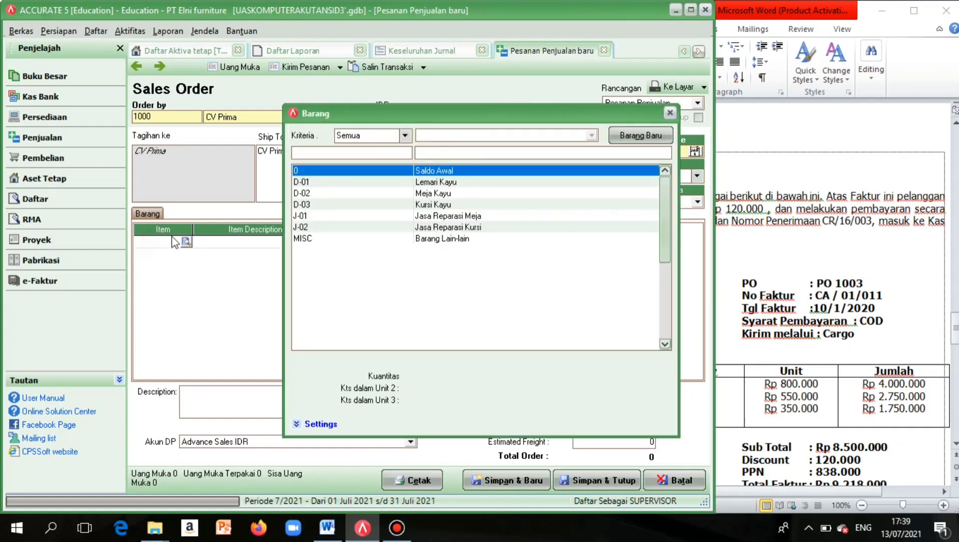
double_click(371, 196)
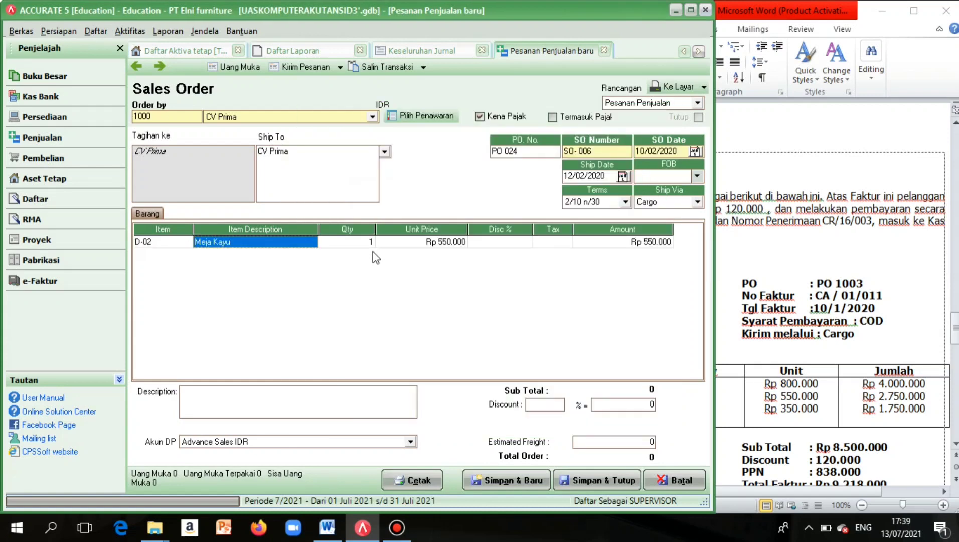
left_click(370, 243)
left_click(370, 243)
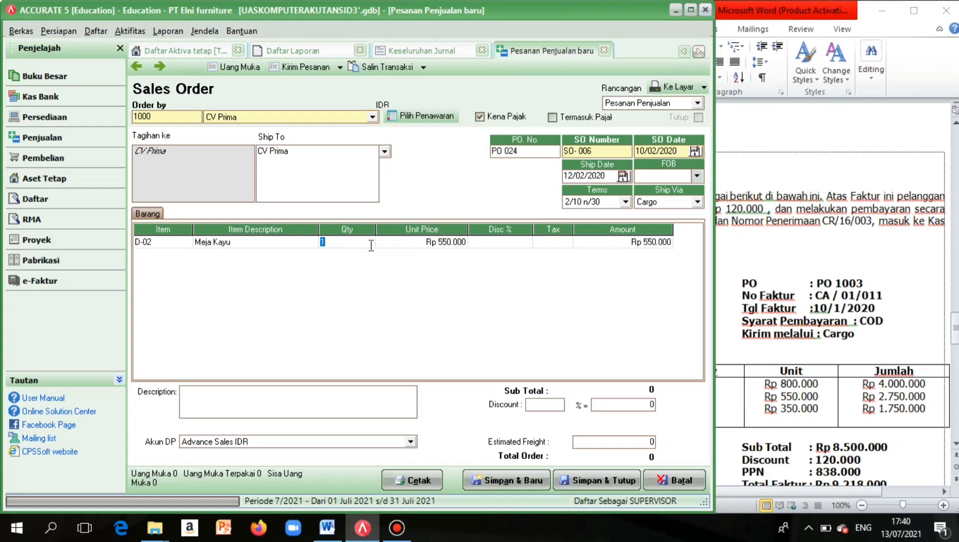
type("4")
left_click(300, 244)
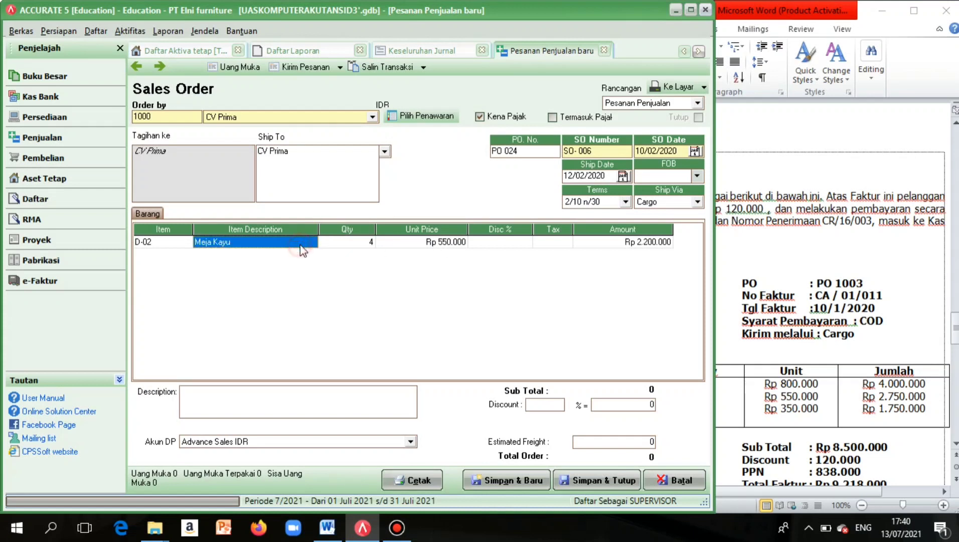
left_click(562, 240)
key("Caps_Lock")
type("T")
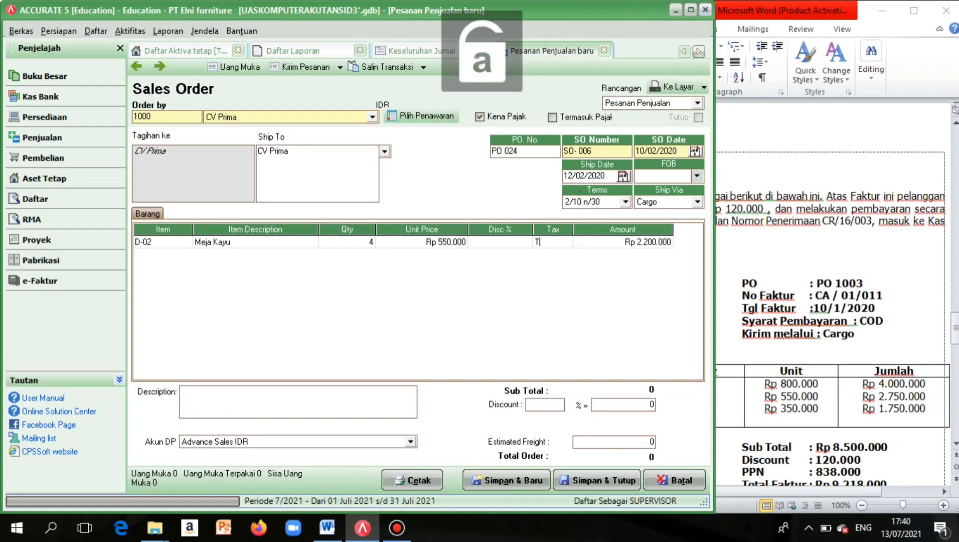
left_click(524, 243)
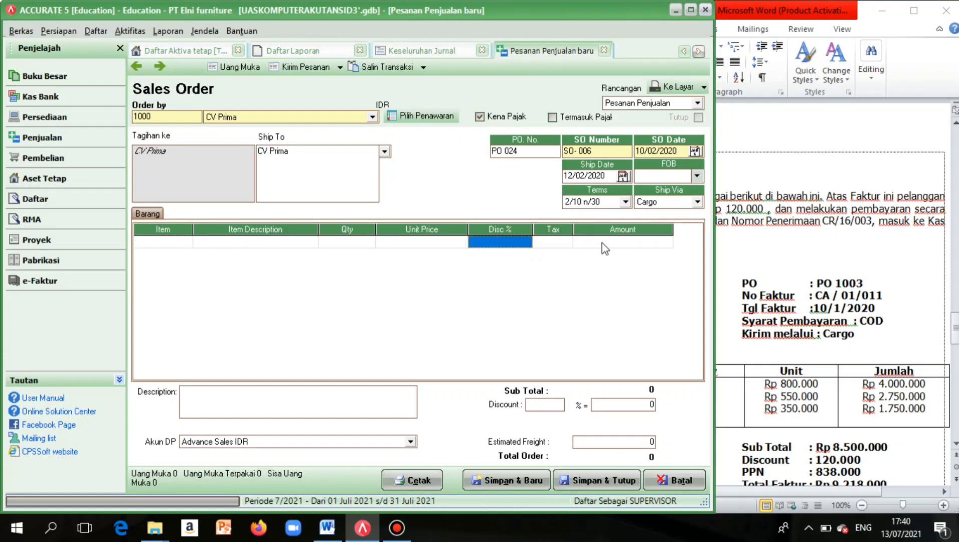
Re-enter D-02 Meja Kayu on the emptied row with quantity 4 and tax T.
left_click(183, 244)
left_click(185, 242)
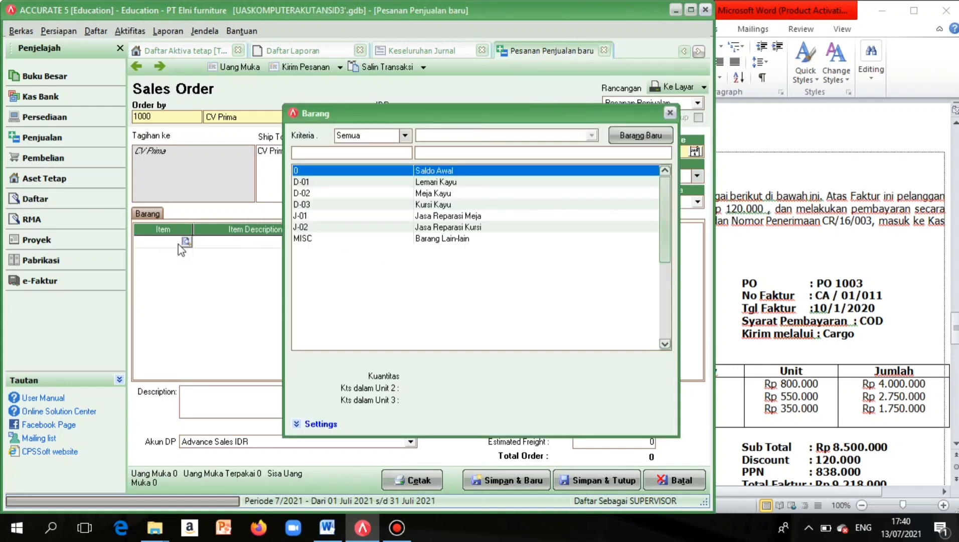
left_click(433, 193)
double_click(432, 193)
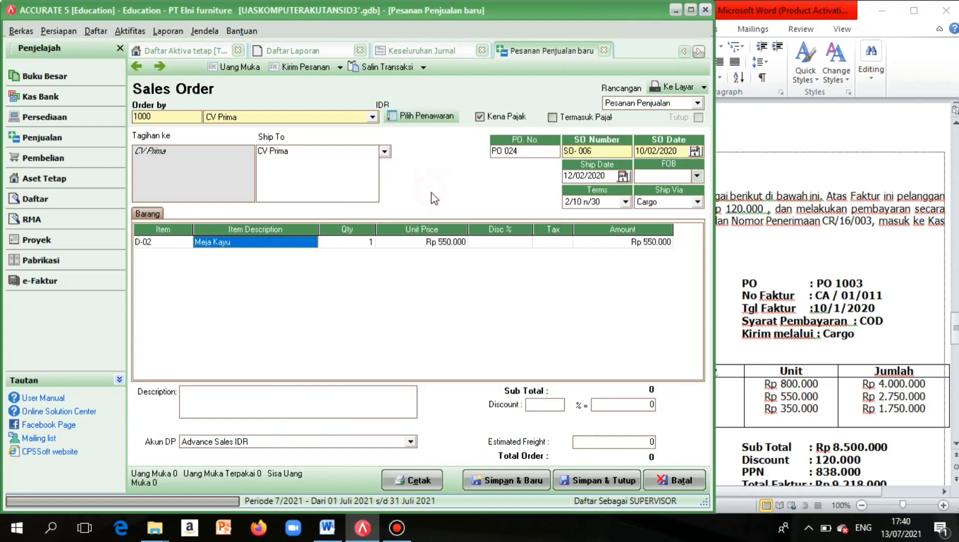
left_click(368, 240)
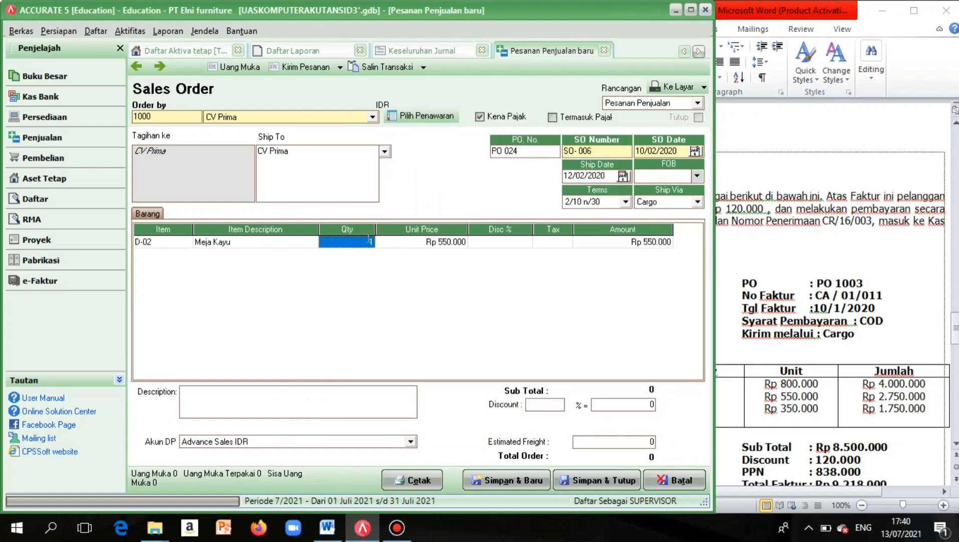
type("4")
left_click(554, 244)
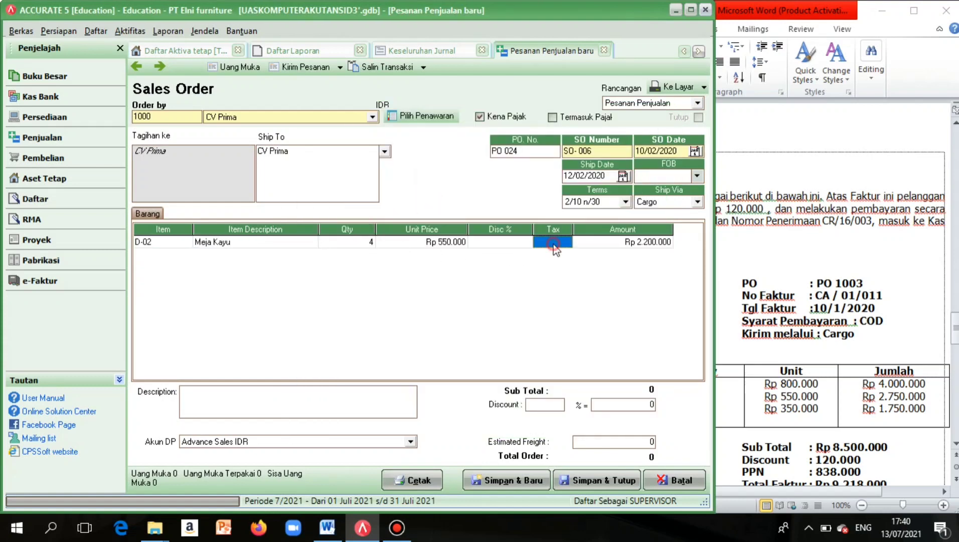
left_click(554, 244)
type("T")
left_click(590, 242)
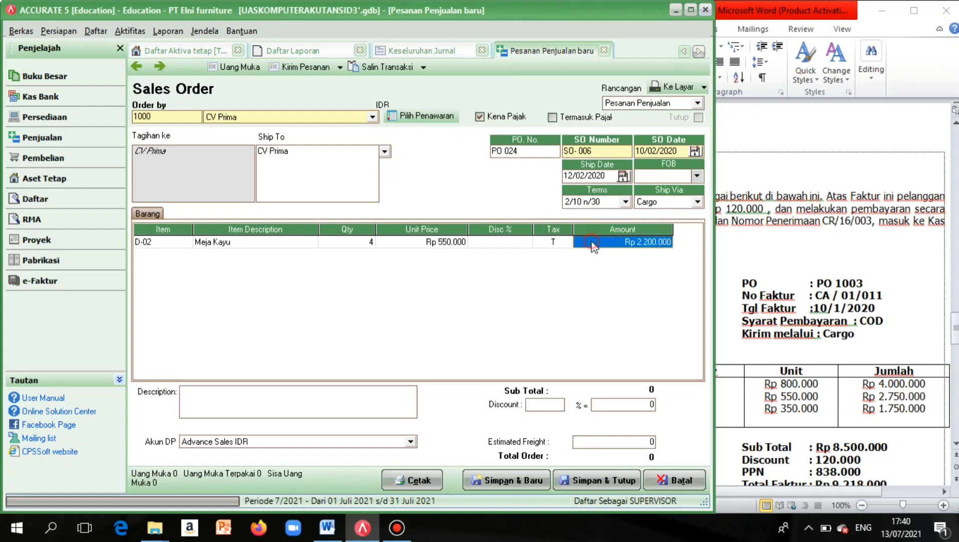
left_click(602, 404)
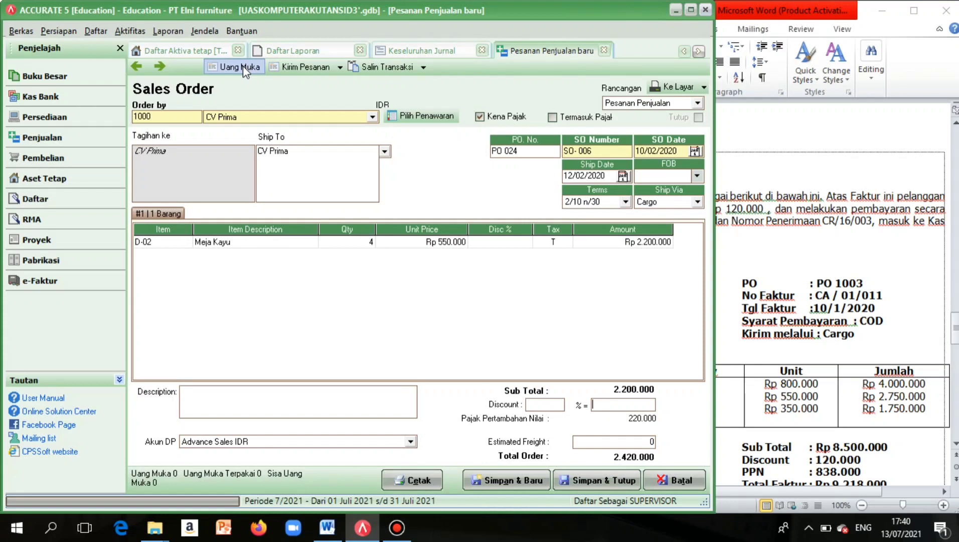
Create the down-payment invoice and set its Uang Muka unit price to 1.000.000.
left_click(243, 66)
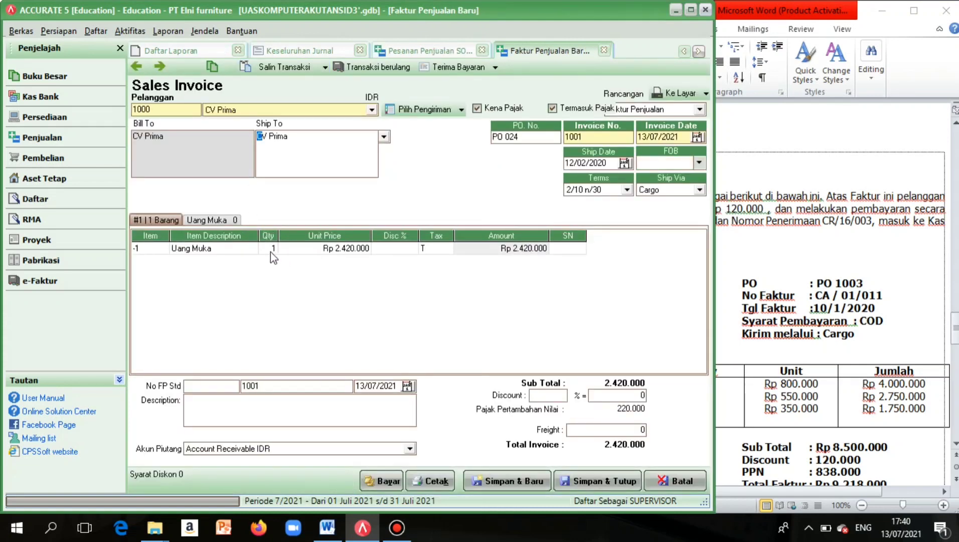
double_click(330, 250)
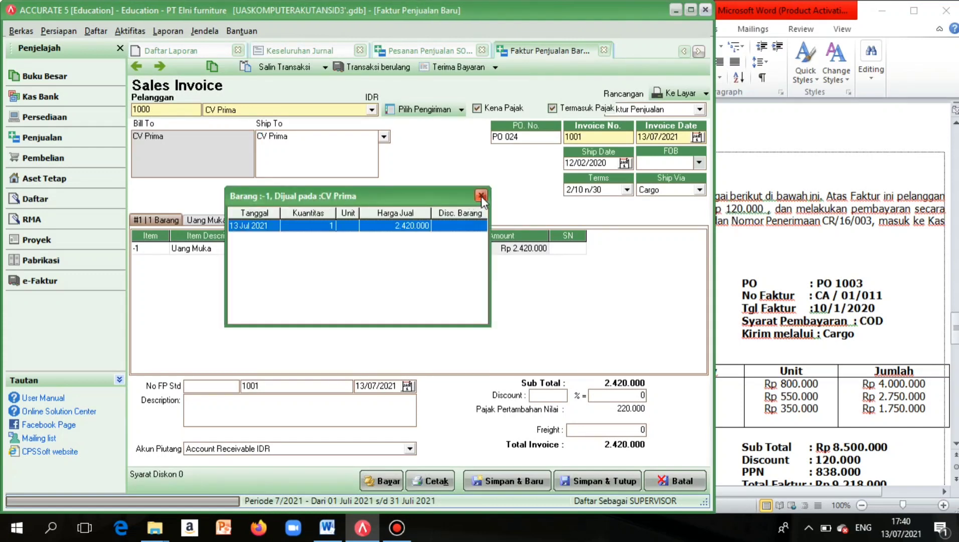
left_click(481, 196)
left_click(328, 250)
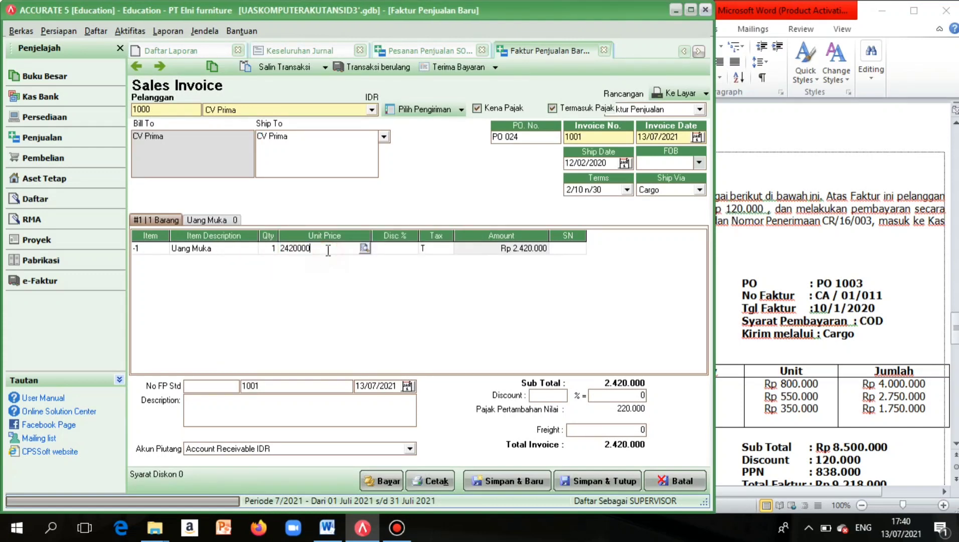
key("BackSpace")
key("BackSpace")
key("BackSpace")
key("BackSpace")
key("BackSpace")
key("BackSpace")
key("BackSpace")
type("1.000.000")
left_click(244, 251)
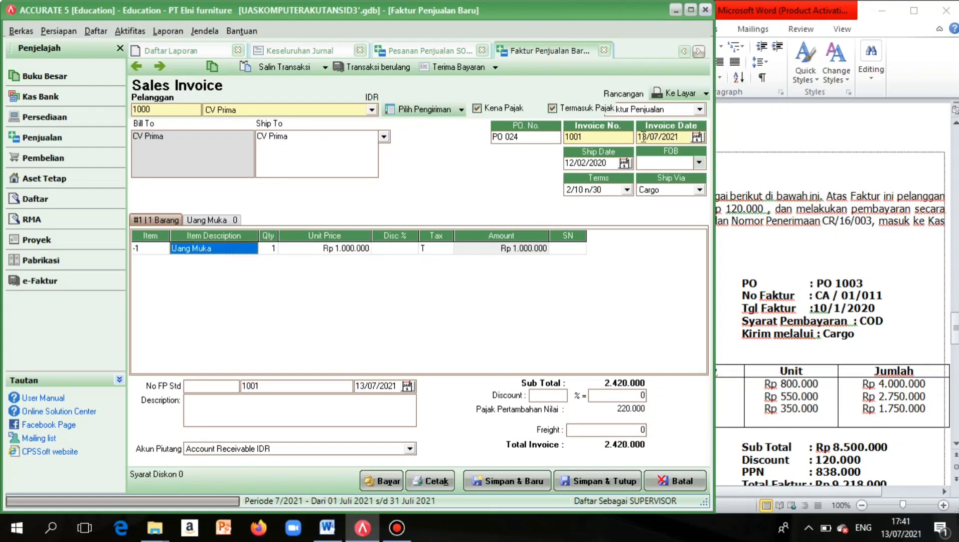
Change the invoice date to 10/02/2020.
left_click_drag(643, 137, 710, 144)
key("BackSpace")
key("BackSpace")
type("10/0")
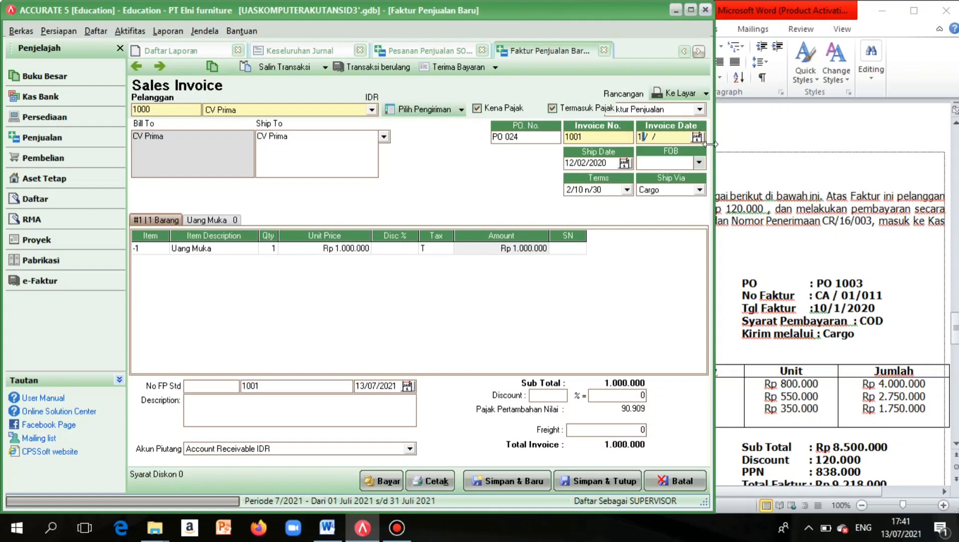
type("2/2020")
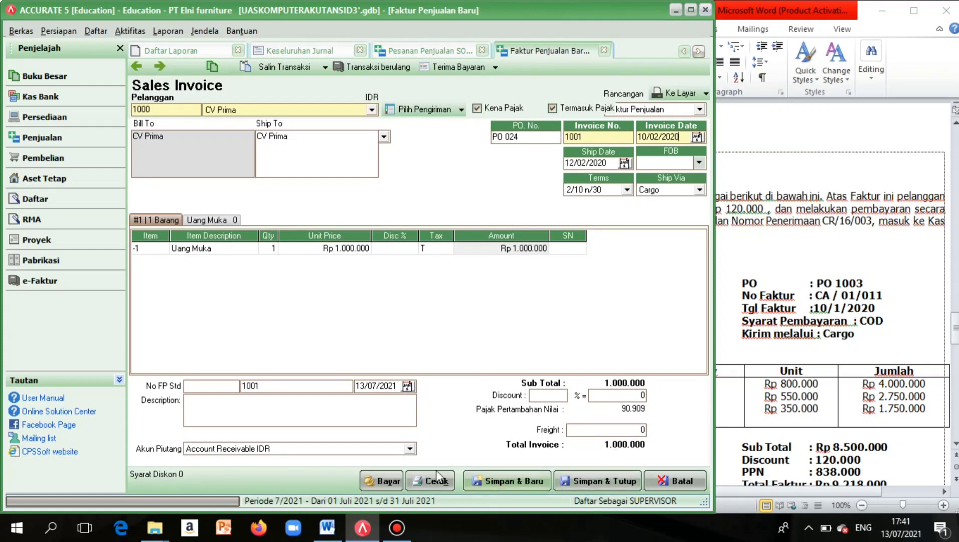
Save invoice 1001 with Bayar and date the receipt payment 10/02/2020.
left_click(375, 486)
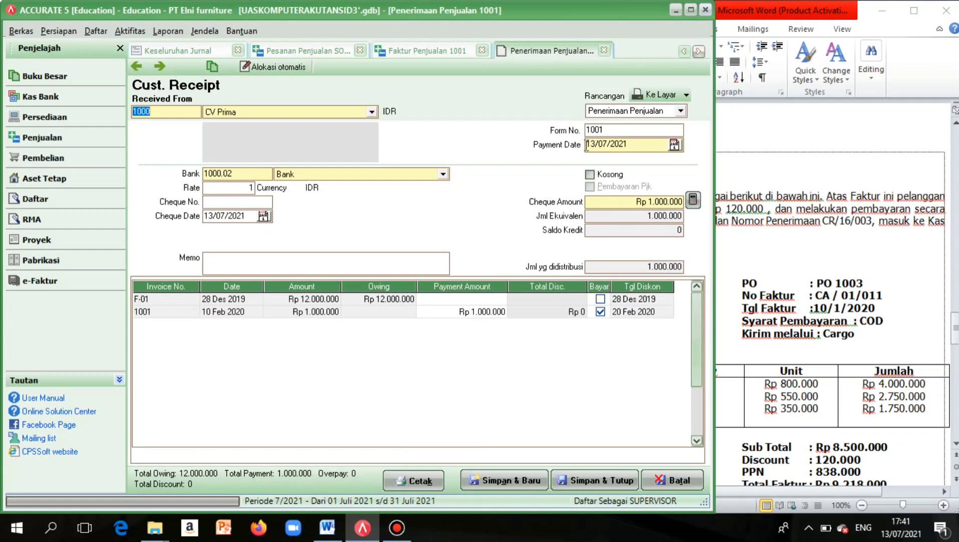
left_click_drag(587, 144, 656, 145)
key("BackSpace")
type("1")
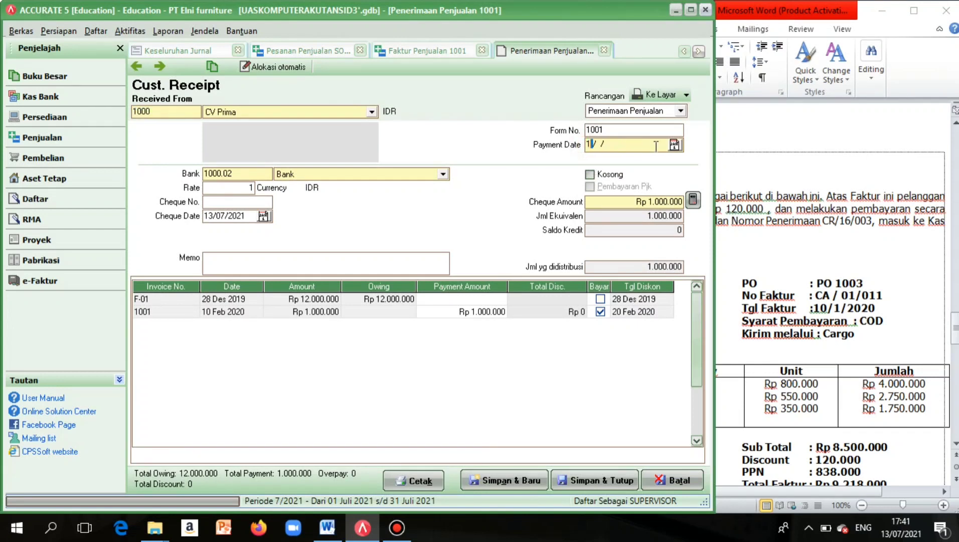
type("0/02/2020")
Set the receipt's cheque date to 10/02/2020.
left_click(205, 218)
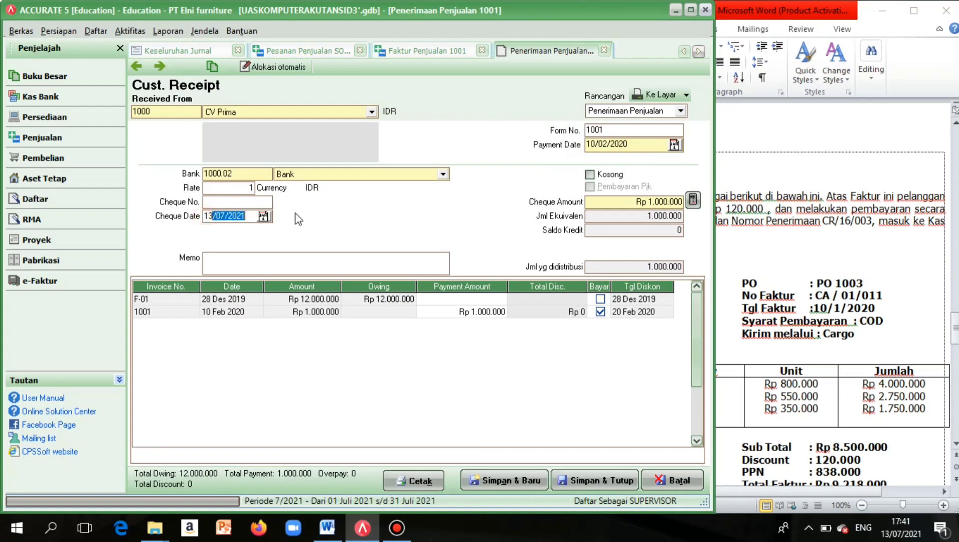
key("BackSpace")
type("10/02/2020")
key("BackSpace")
key("BackSpace")
key("BackSpace")
type("2020")
Save the receipt, then save and close invoice 1001 and sales order SO- 006.
left_click(584, 480)
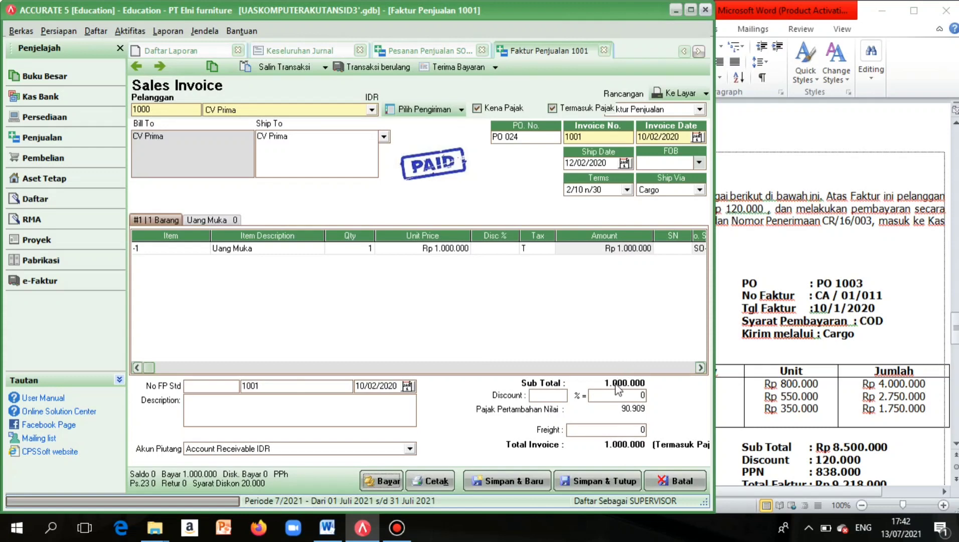
left_click(591, 482)
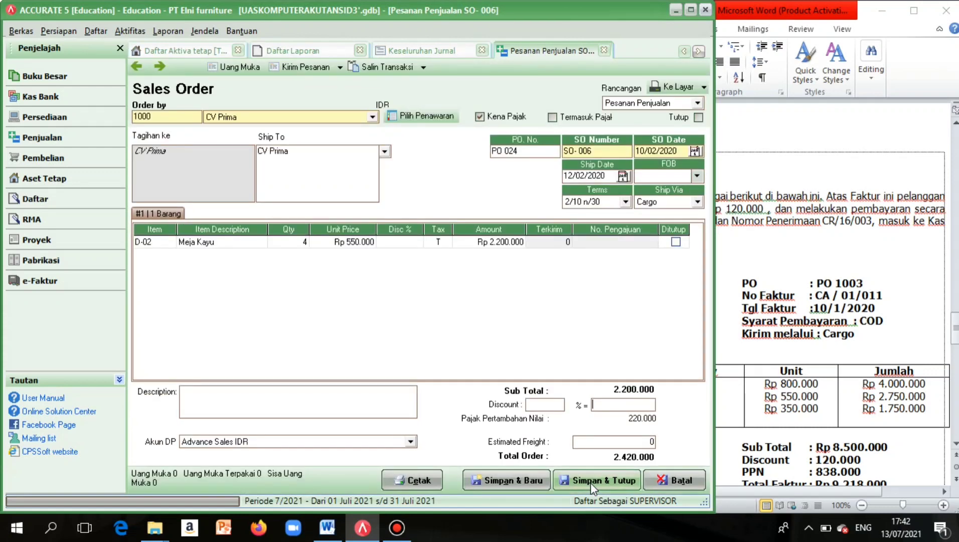
left_click(593, 483)
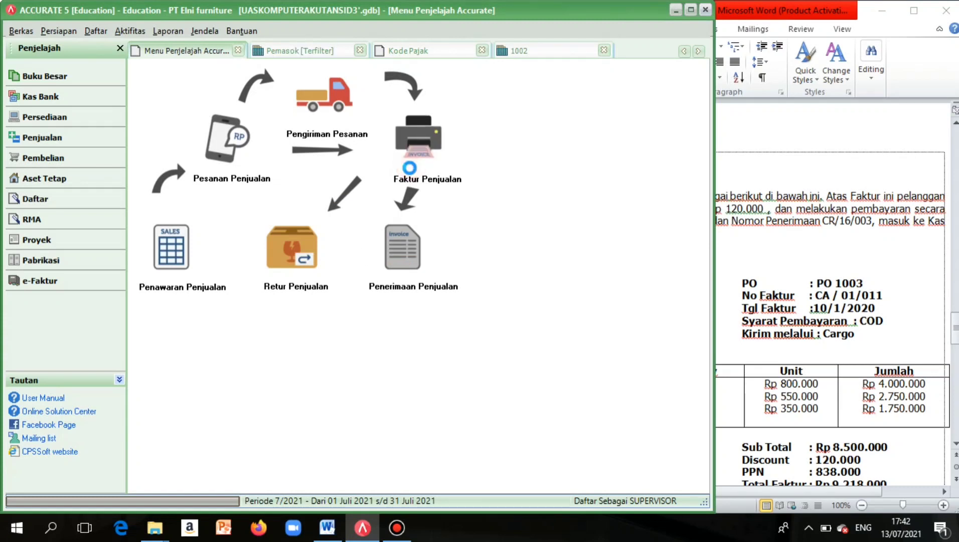
Start a new sales invoice with CV Prima as the customer.
left_click(412, 173)
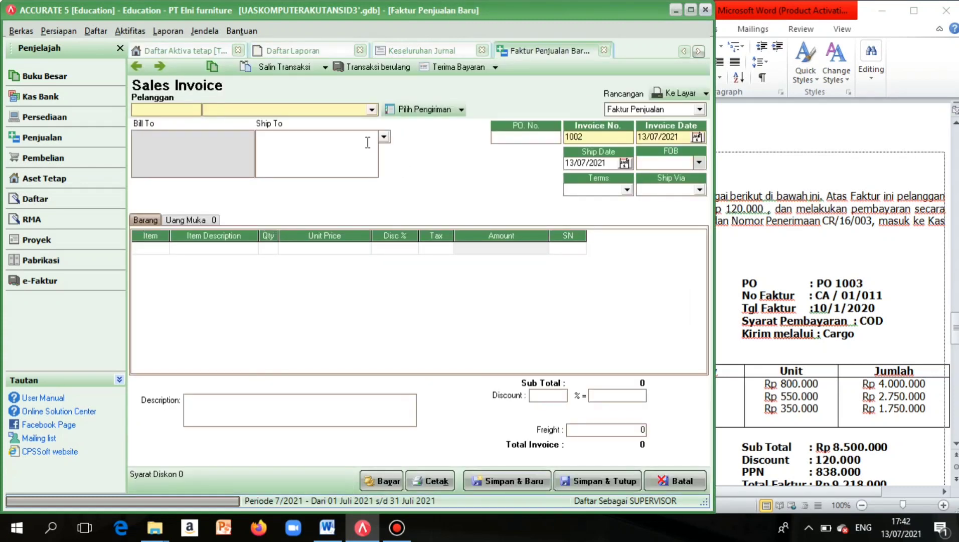
left_click(372, 110)
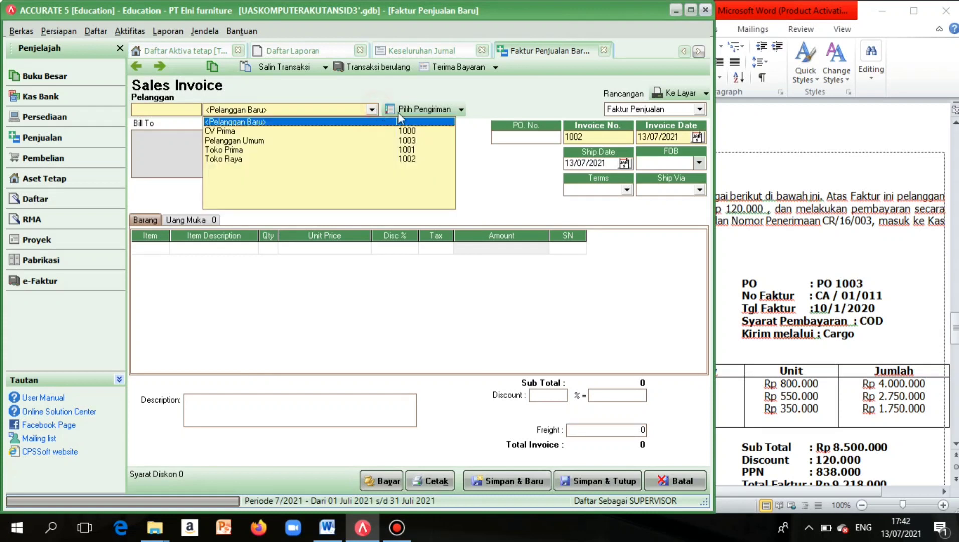
left_click(451, 111)
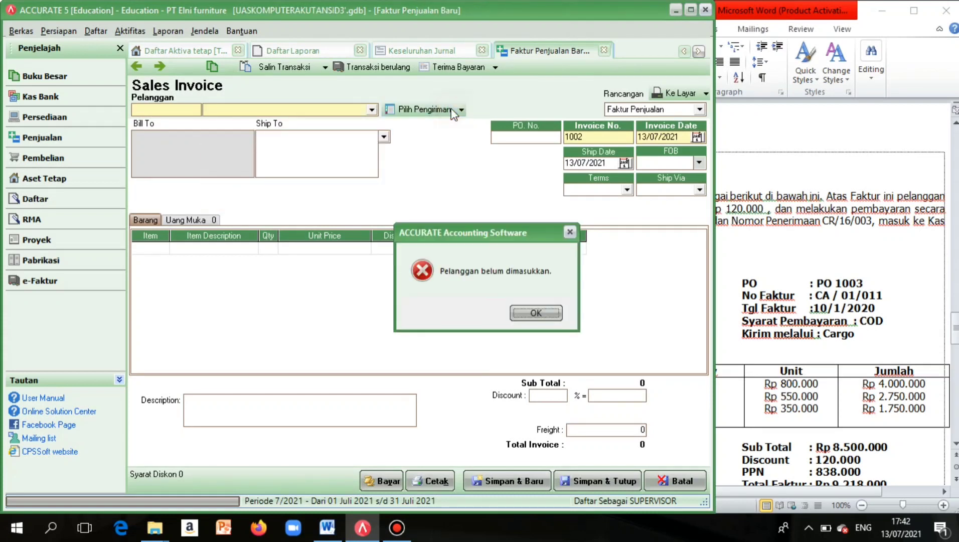
left_click(535, 313)
left_click(372, 110)
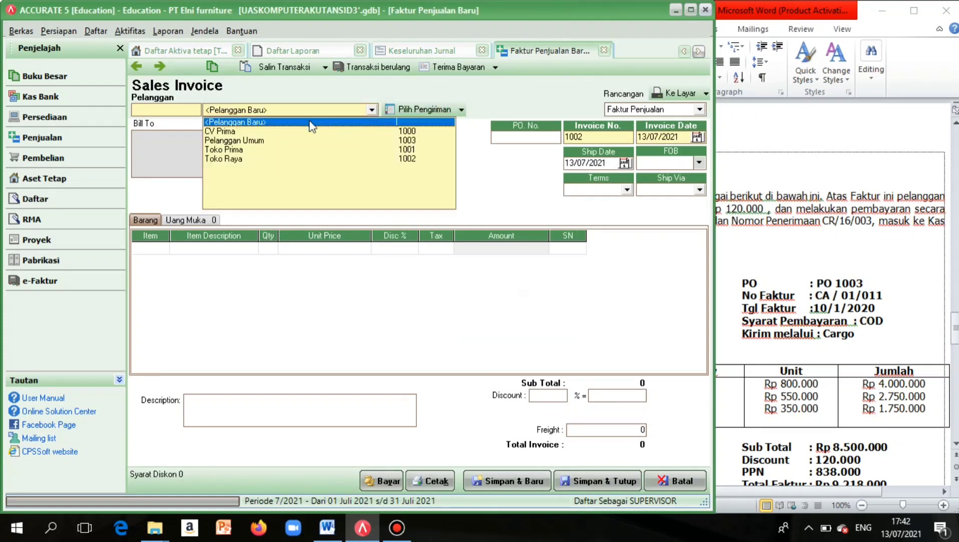
left_click(280, 133)
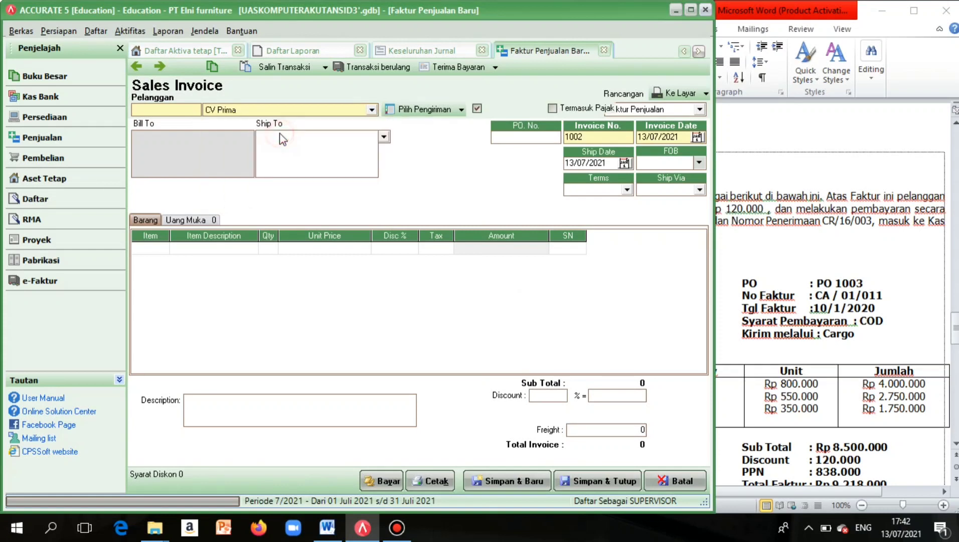
Import the items of sales order SO-006 into the invoice.
left_click(435, 112)
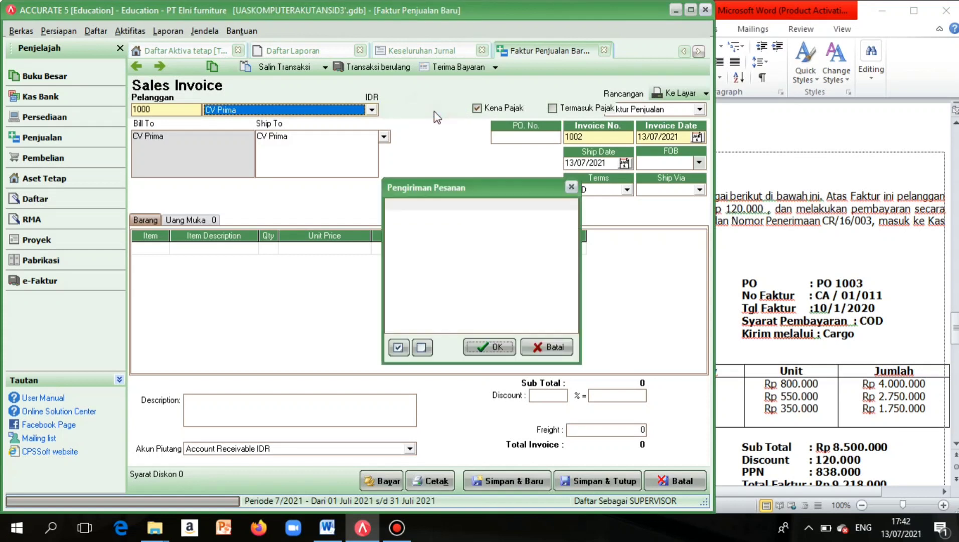
left_click(571, 187)
left_click(461, 110)
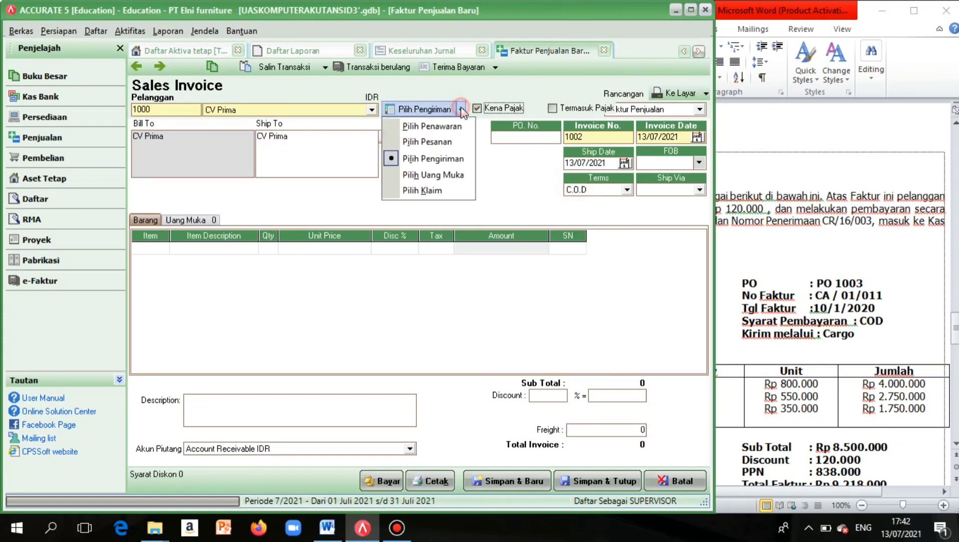
left_click(416, 142)
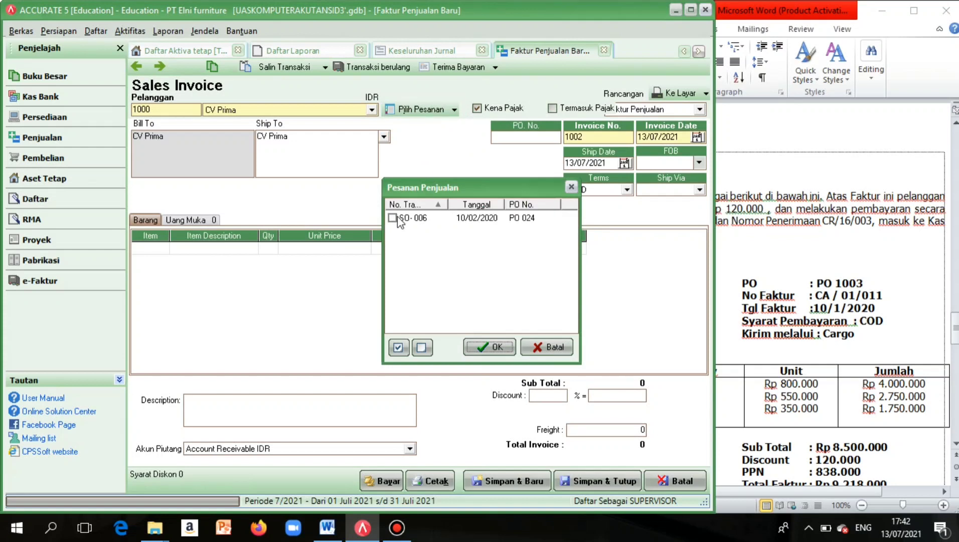
left_click(393, 218)
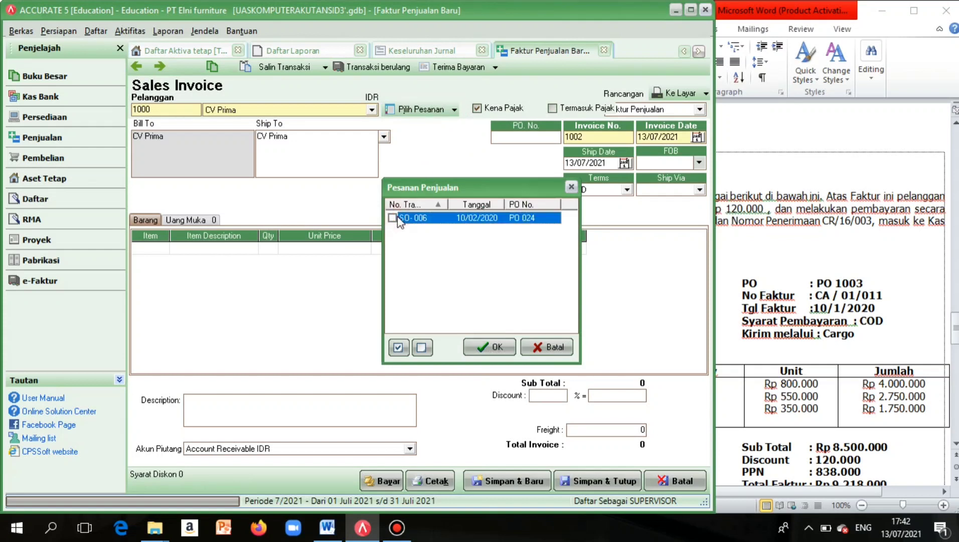
left_click(495, 347)
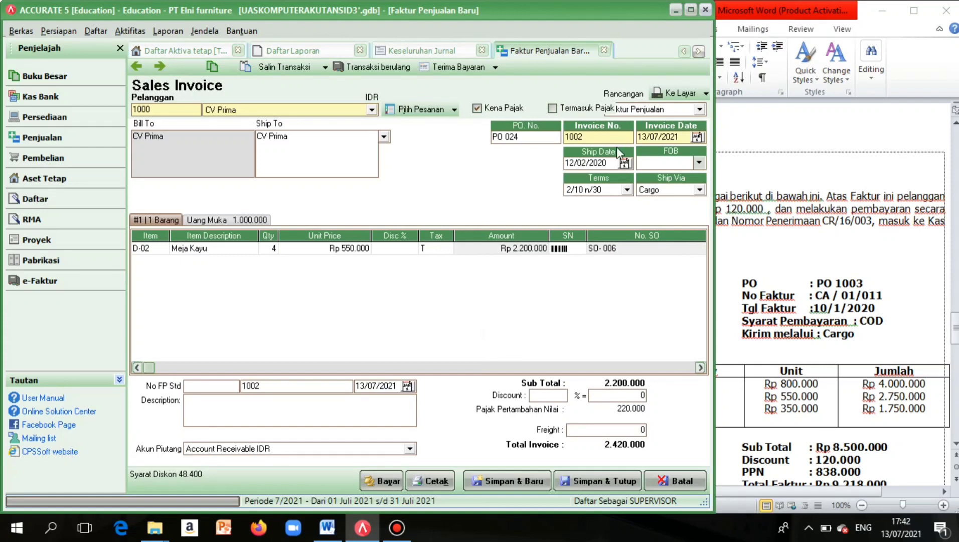
Date the invoice 10/02/2020 and verify the Rp 1.000.000 down payment is applied.
left_click_drag(642, 137, 731, 136)
key("BackSpace")
type("10022020")
left_click(221, 220)
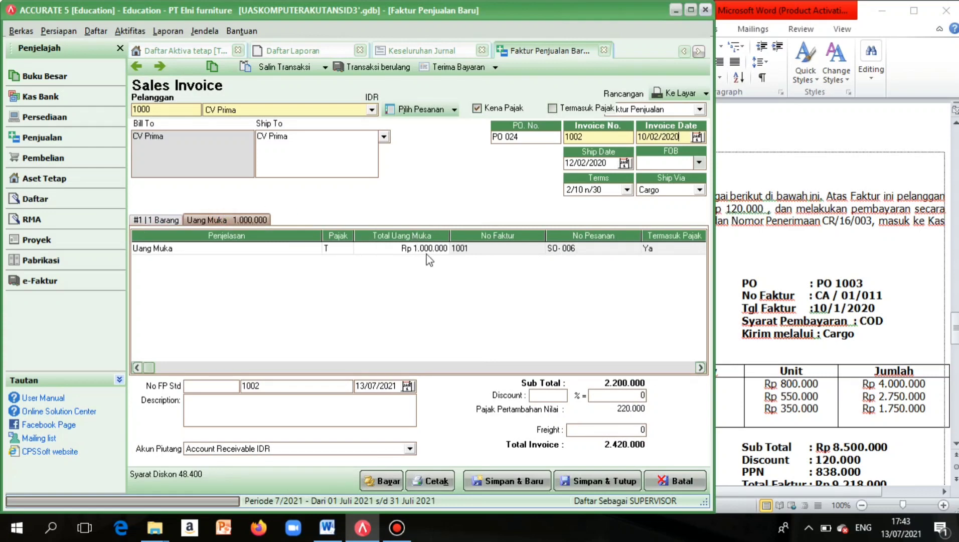
left_click(159, 223)
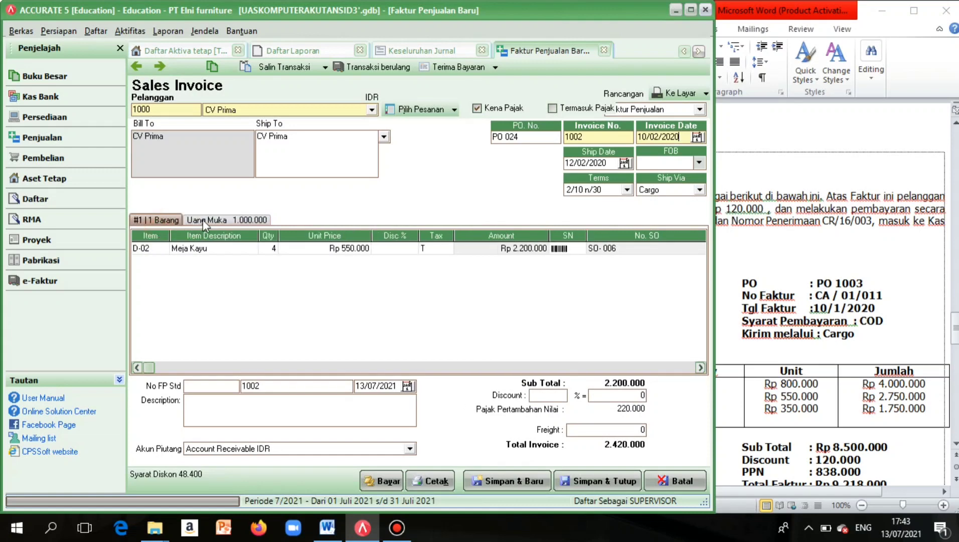
left_click(202, 220)
left_click(163, 223)
left_click(210, 220)
left_click(156, 223)
left_click(218, 221)
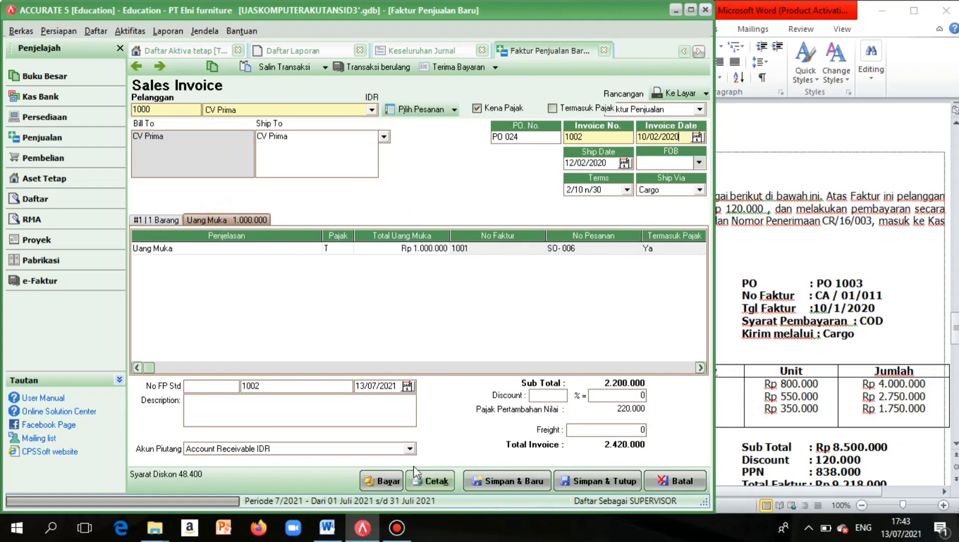
Record CV Prima's Rp 1.420.000 receipt for invoice 1002 with payment and cheque dates 10/02/2020.
left_click(389, 483)
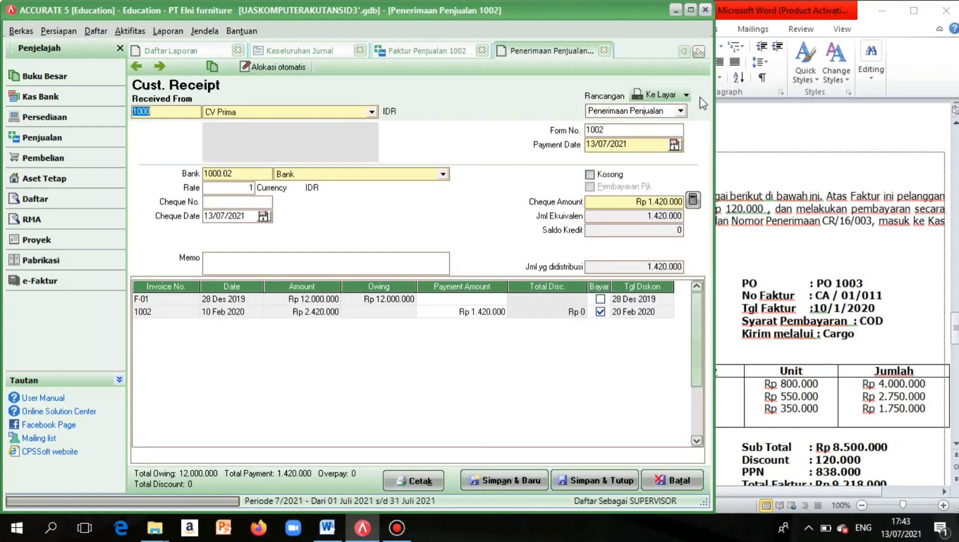
left_click_drag(598, 145, 651, 150)
key("BackSpace")
key("BackSpace")
key("BackSpace")
key("BackSpace")
type("10/02/2020")
left_click_drag(212, 216, 263, 208)
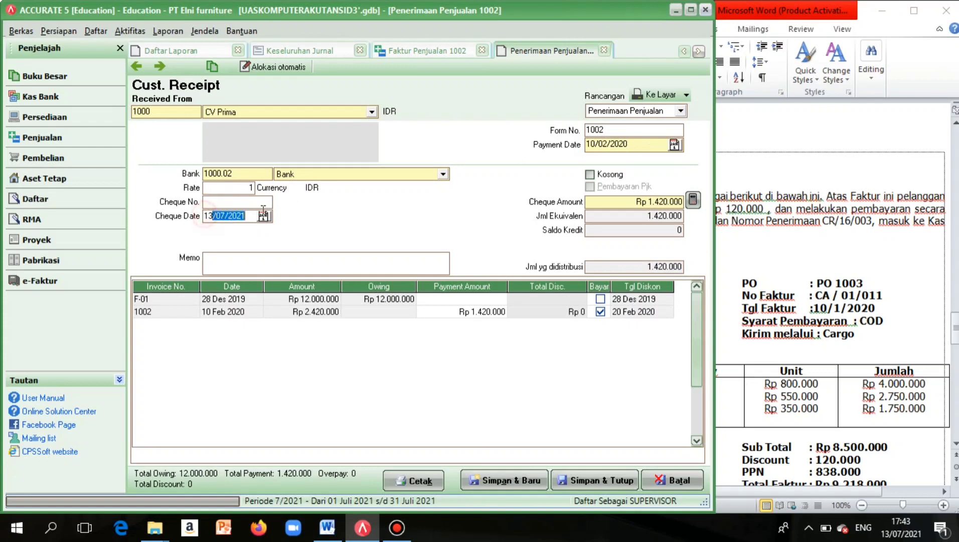
key("BackSpace")
key("BackSpace")
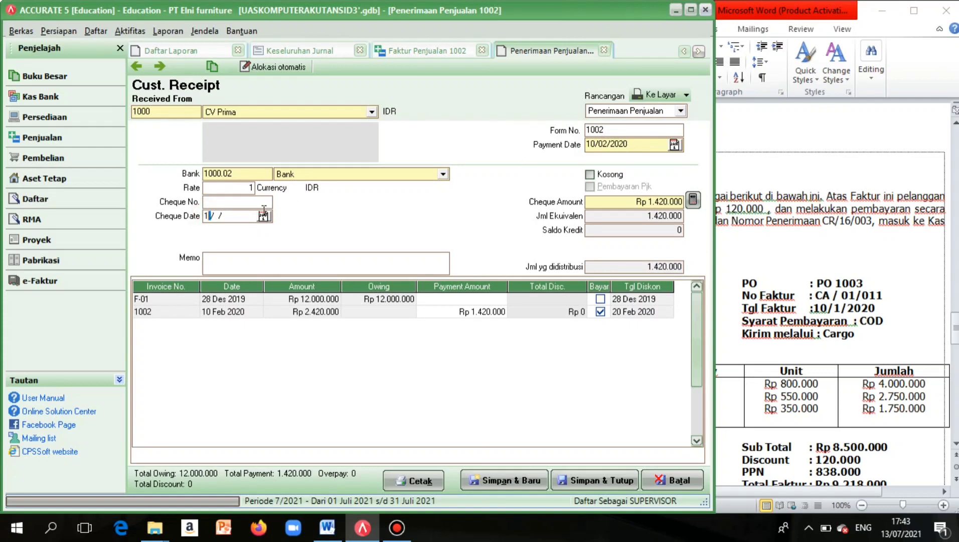
type("0/02/2020")
left_click(596, 479)
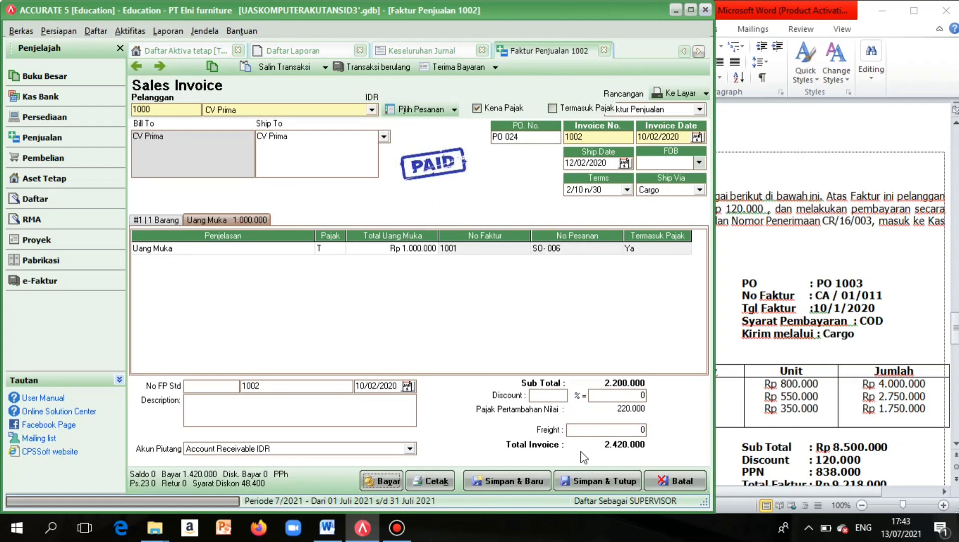
Close invoice 1002 and run the Keseluruhan Jurnal report starting from 10/01/2020.
left_click(588, 480)
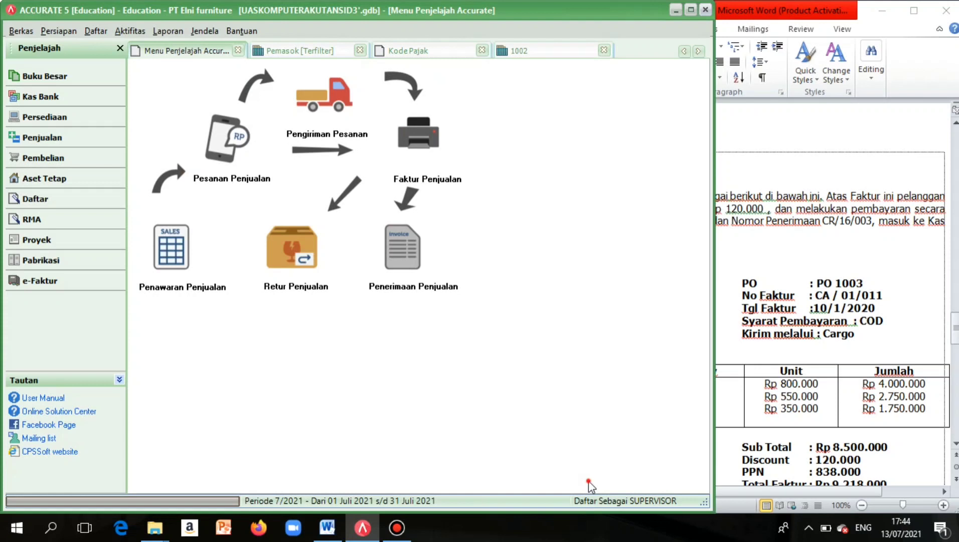
left_click(177, 42)
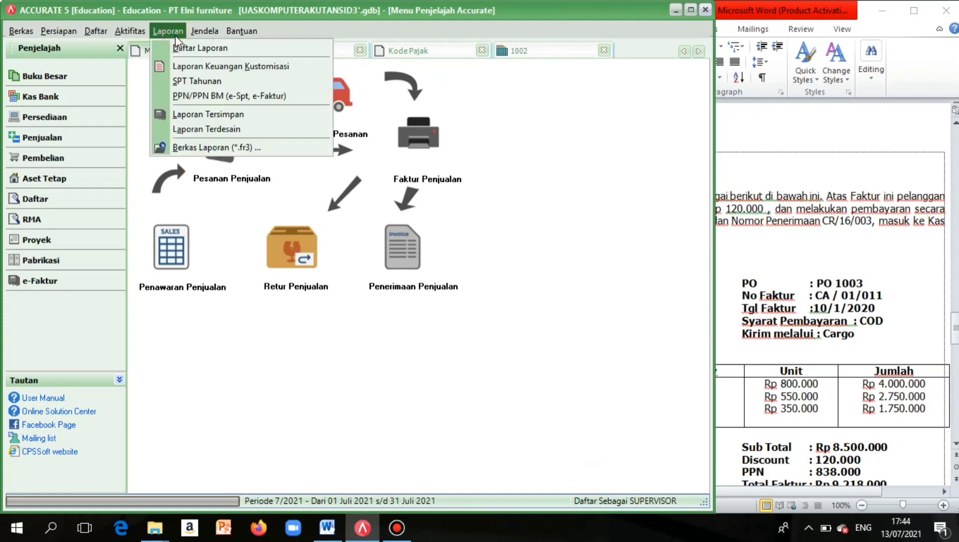
left_click(176, 49)
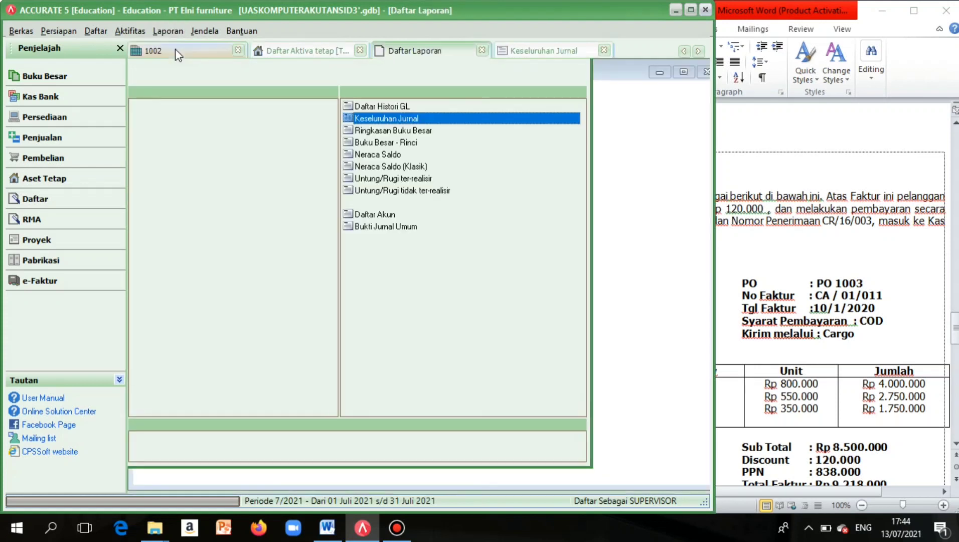
left_click(415, 119)
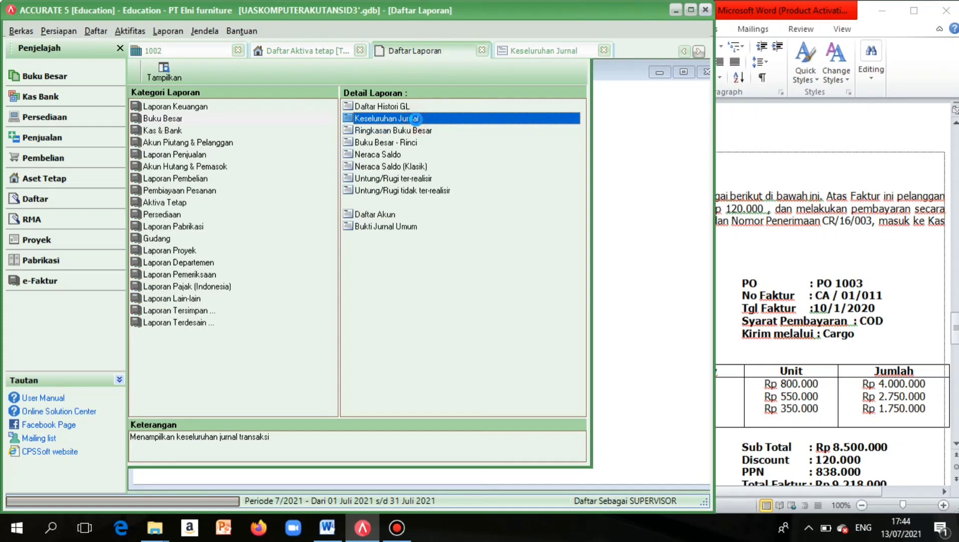
double_click(415, 118)
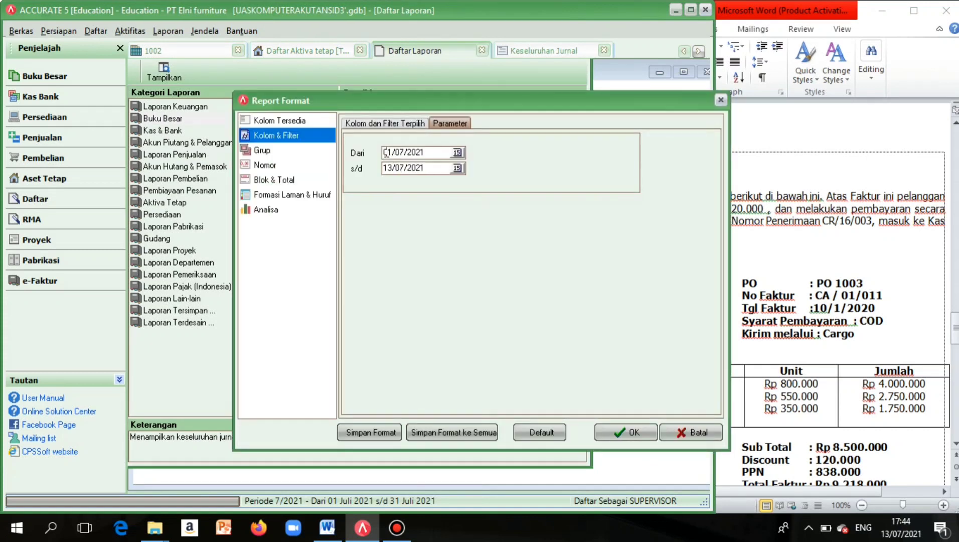
double_click(385, 152)
key("BackSpace")
type("10/01/2020")
left_click(618, 439)
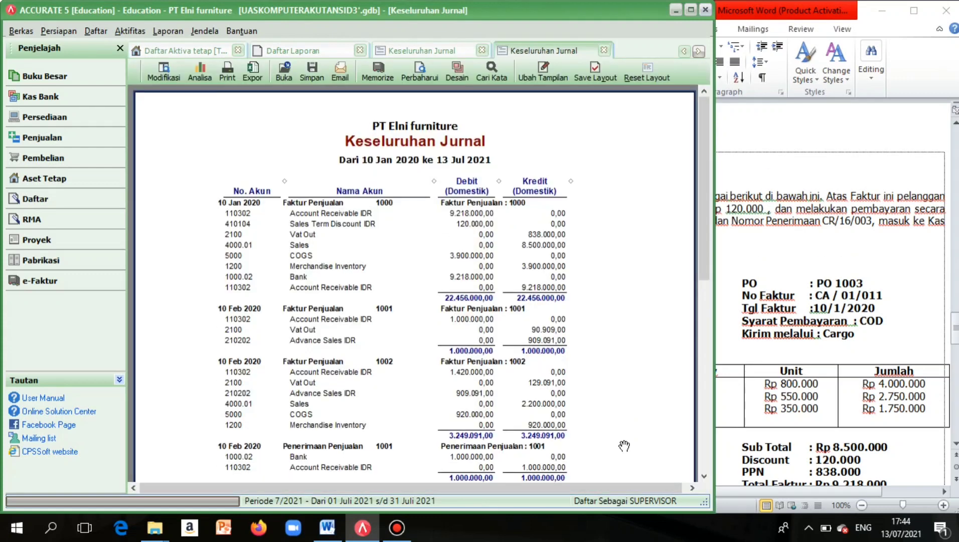
scroll(624, 446, "down", 4)
scroll(624, 446, "up", 3)
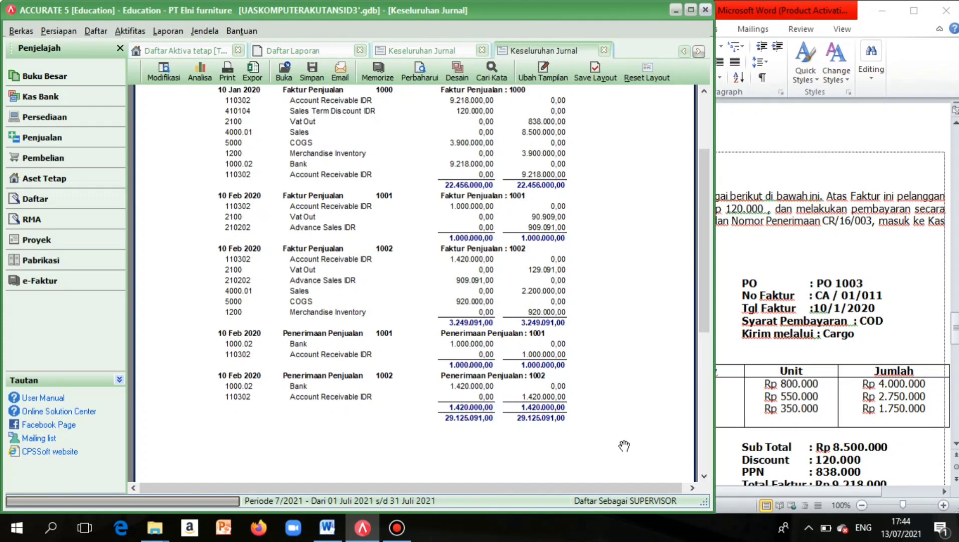
scroll(624, 446, "up", 3)
scroll(624, 446, "down", 2)
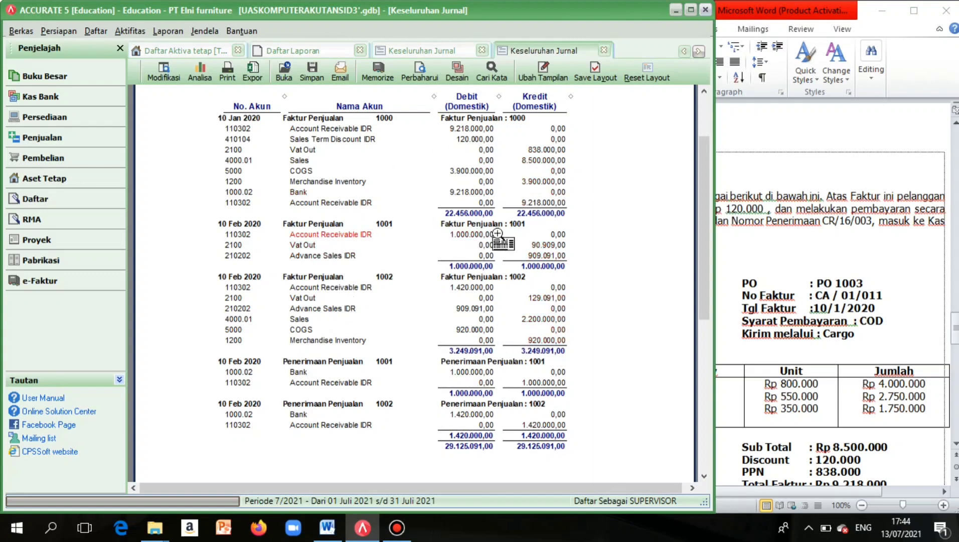
scroll(533, 386, "up", 1)
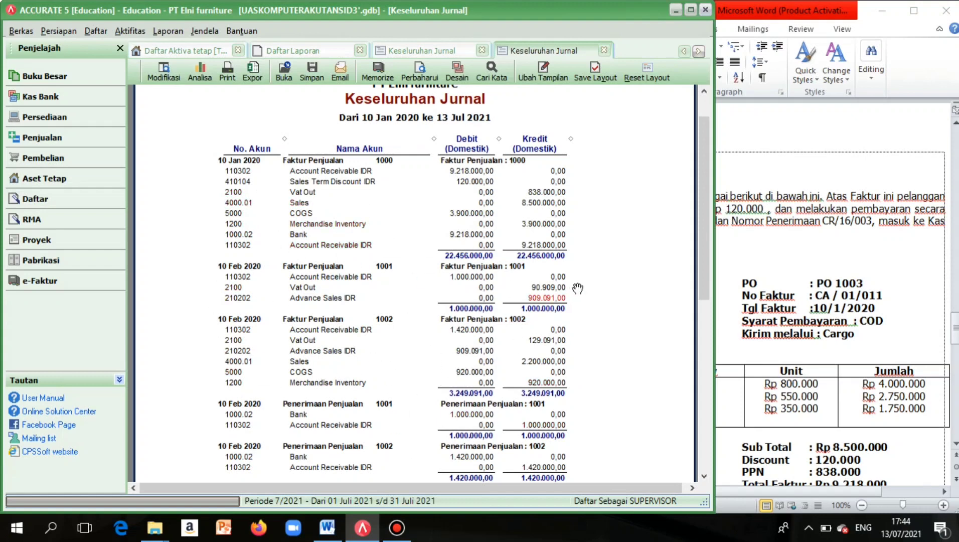
scroll(596, 323, "down", 3)
scroll(486, 338, "up", 4)
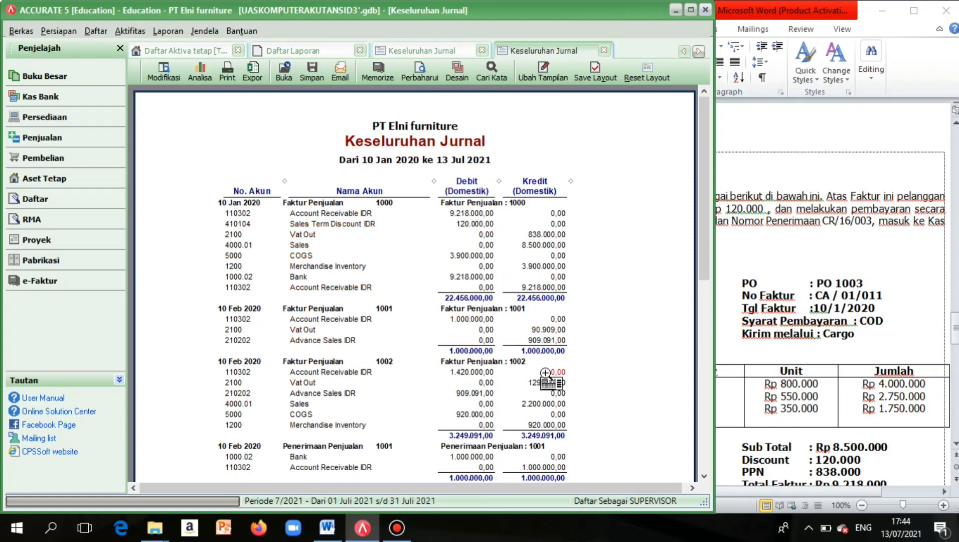
scroll(545, 373, "down", 3)
scroll(546, 372, "up", 2)
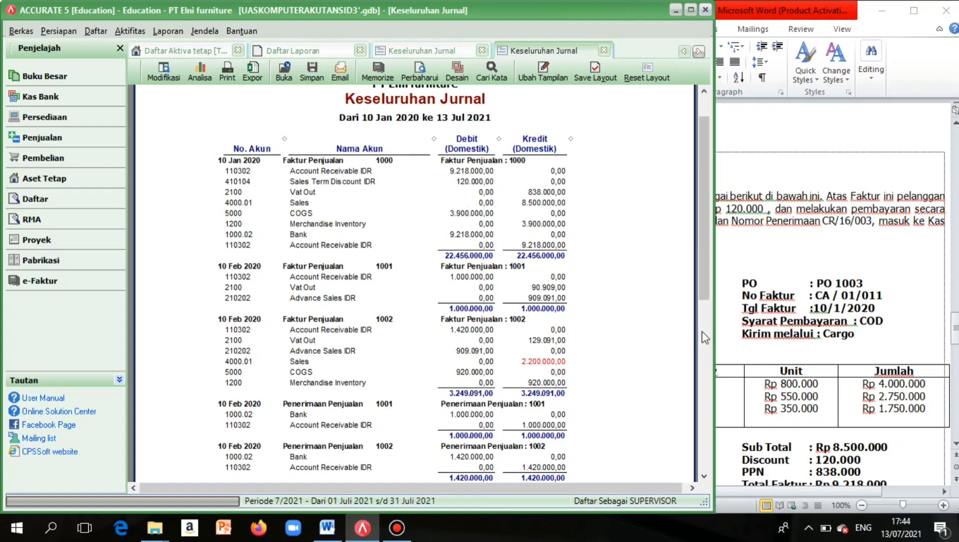
left_click_drag(711, 333, 483, 333)
Find the 13 February 2020 FO-13 voucher in the Word brief and go to Accurate's Kas Bank area.
scroll(732, 389, "down", 3)
scroll(732, 389, "down", 10)
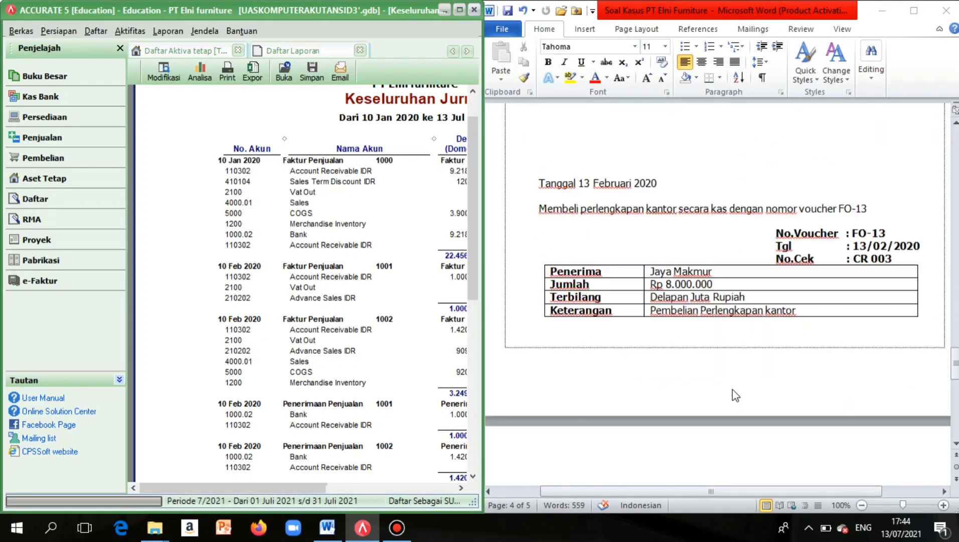
scroll(732, 388, "up", 3)
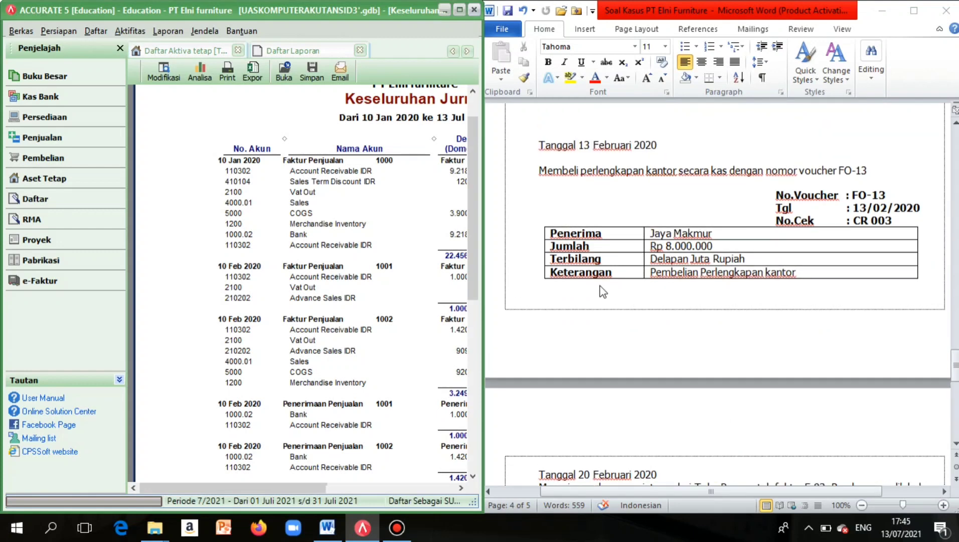
scroll(602, 291, "up", 1)
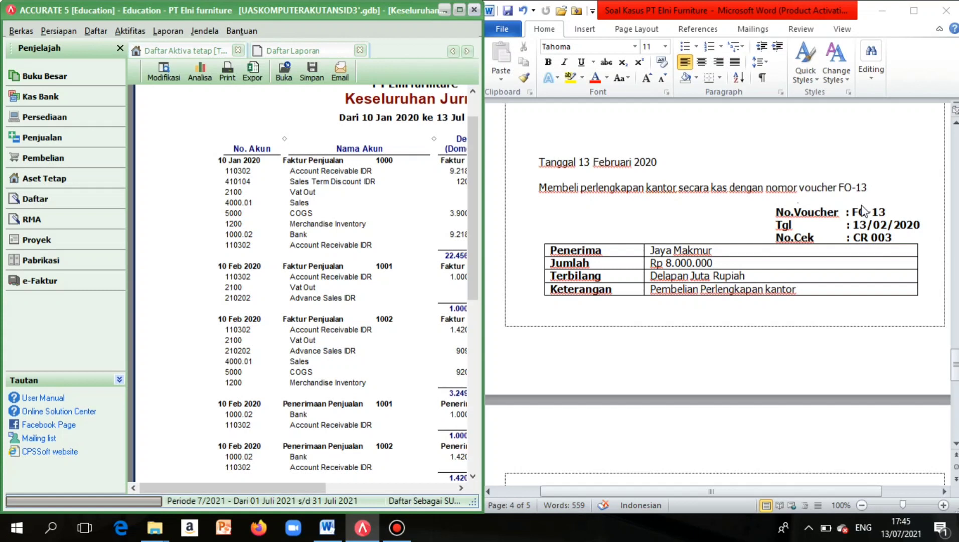
left_click(103, 100)
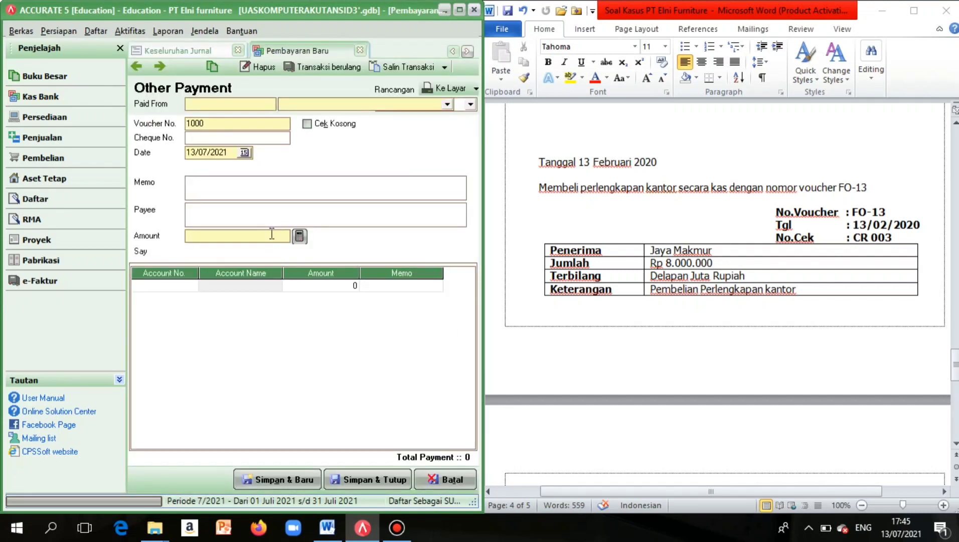
Set the Other Payment to be paid from the Kas cash account.
left_click(446, 106)
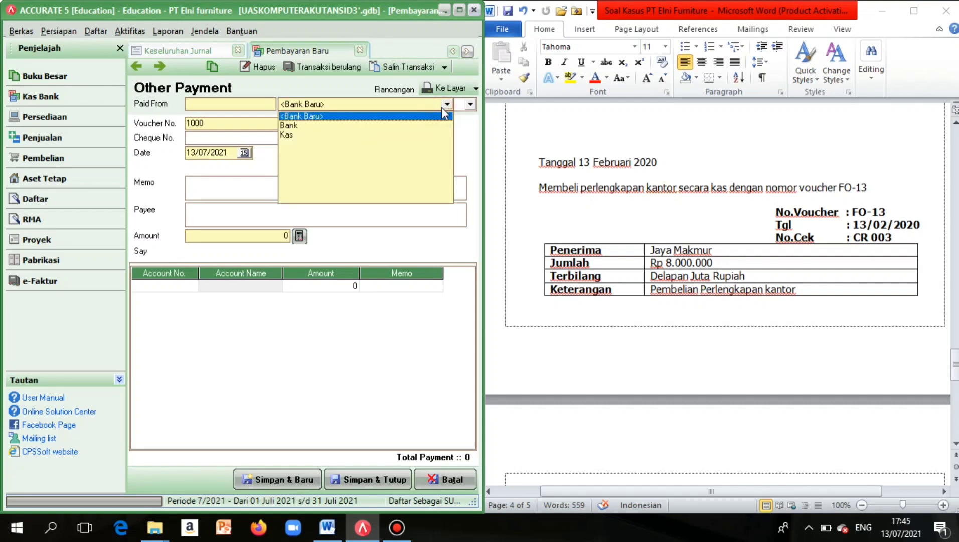
left_click(340, 141)
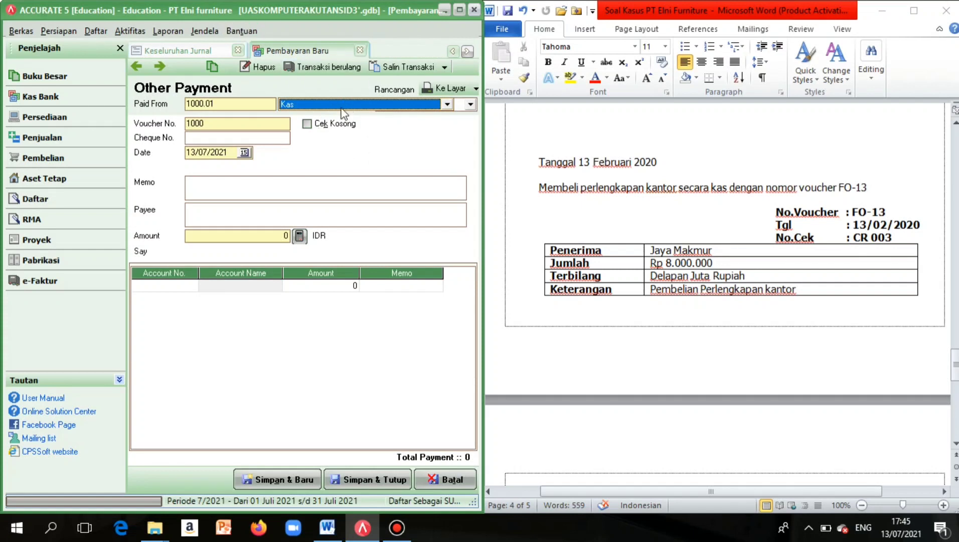
left_click(241, 178)
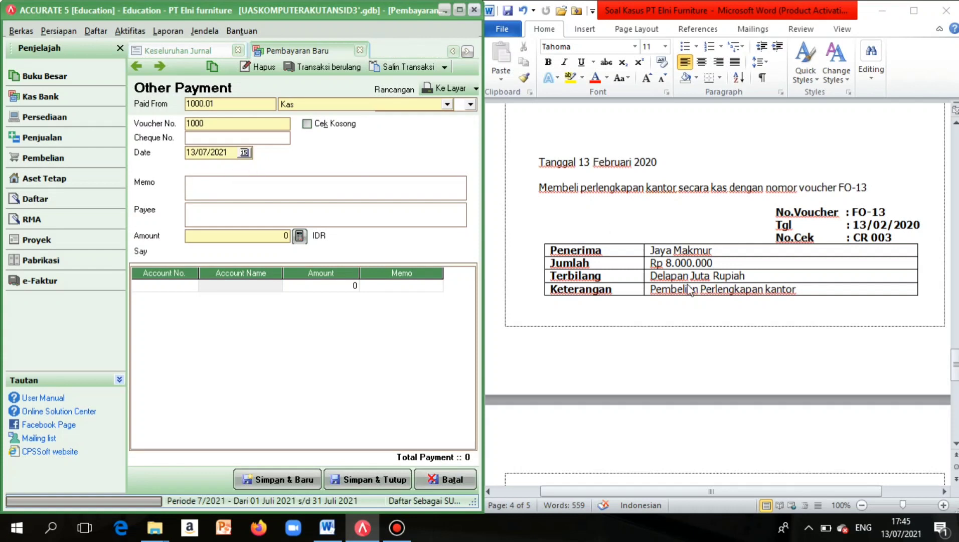
scroll(691, 291, "down", 1)
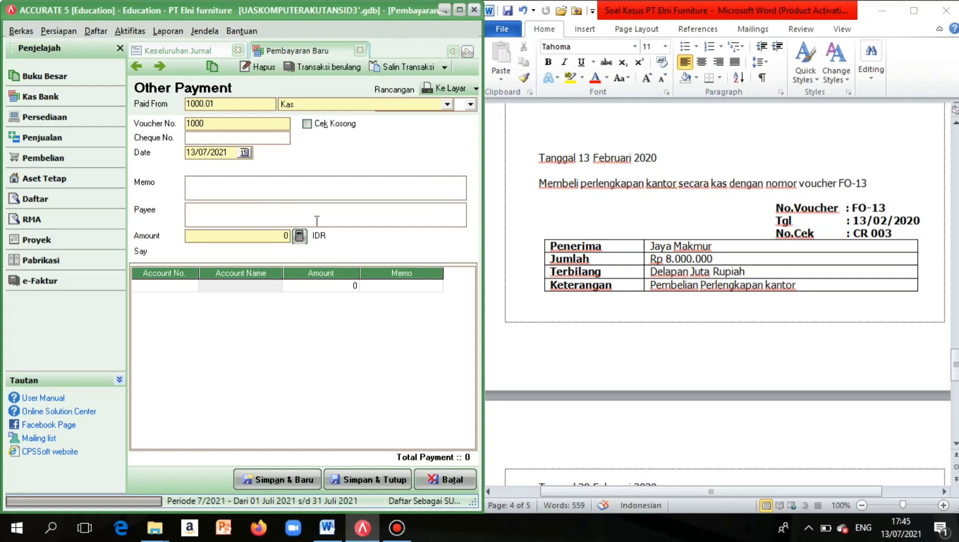
Enter Jaya Makmur as the payee and look up the account for the first line.
key("Caps_Lock")
type("J")
key("Caps_Lock")
type("aya")
key("Caps_Lock")
type("M")
key("Caps_Lock")
type("akmur")
left_click(190, 286)
left_click(191, 286)
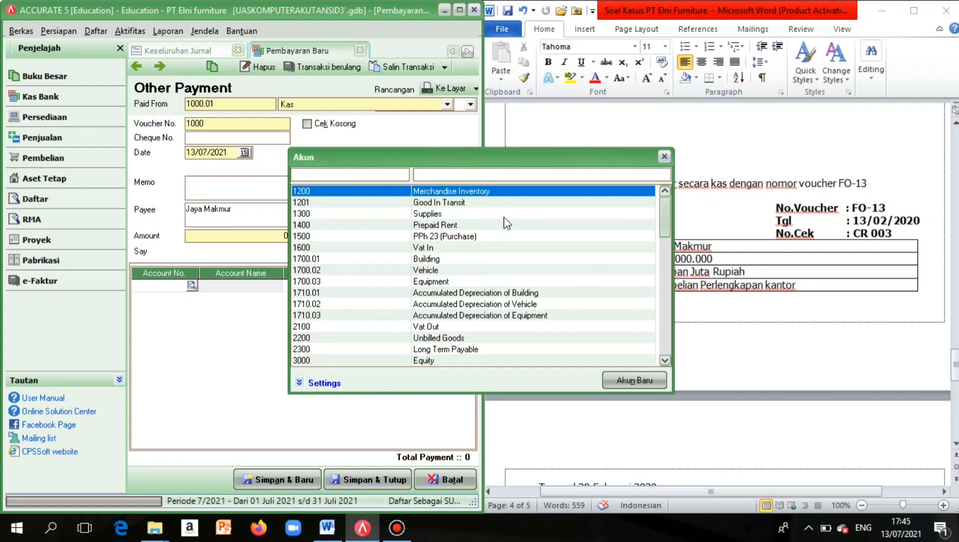
Charge 8.000.000 to the 1700.03 Equipment account line.
double_click(435, 286)
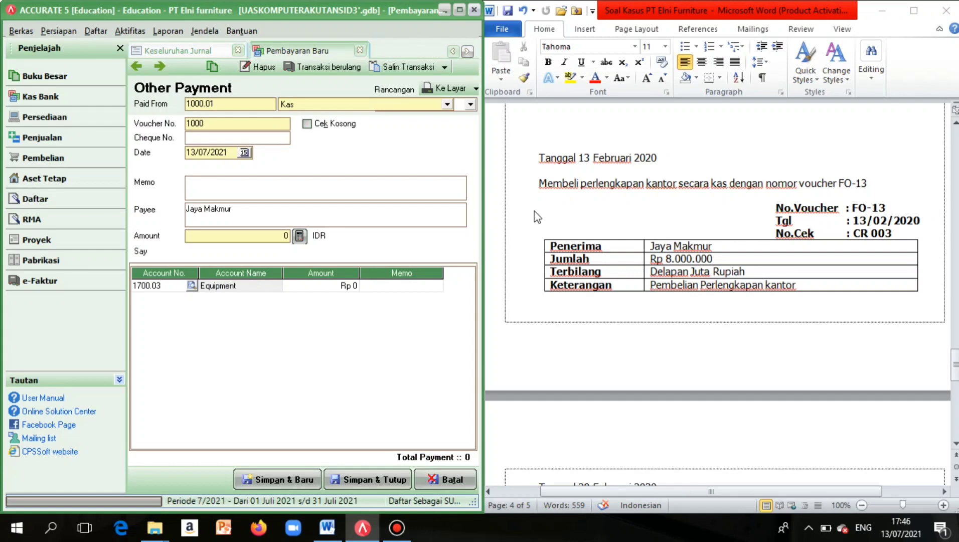
left_click(321, 294)
left_click(326, 291)
left_click(325, 290)
key("BackSpace")
type("8000000")
left_click(253, 287)
Add the memo 'Pemeblian Perlengkapan kantor' and fill the payment amount 8.000.000 from the line total.
left_click(258, 198)
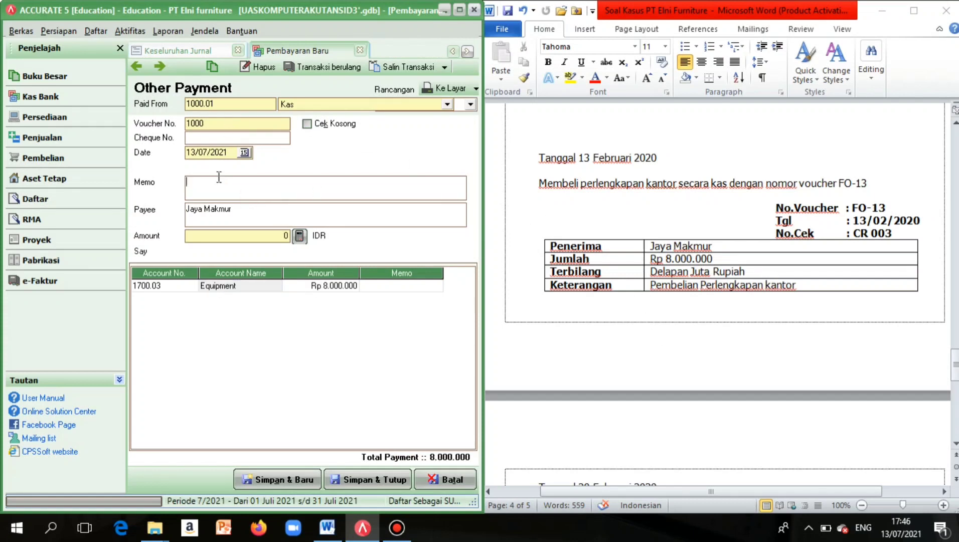
type("Pemeblian Pe")
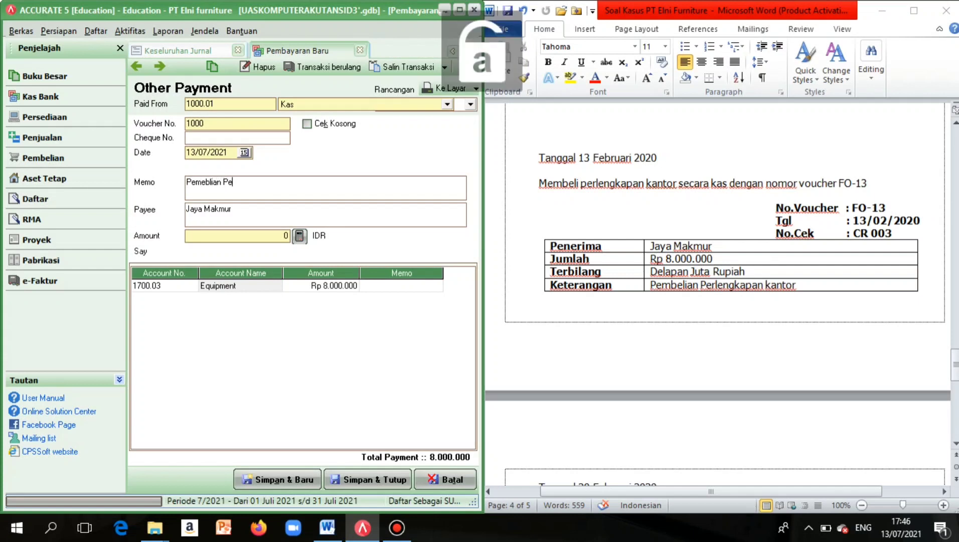
type("rleng")
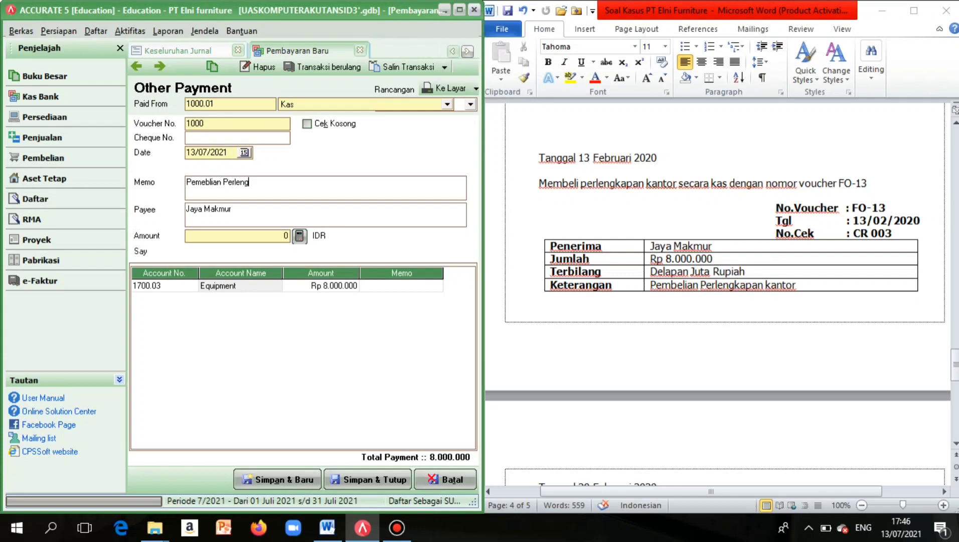
type("kapan kantor")
left_click(300, 239)
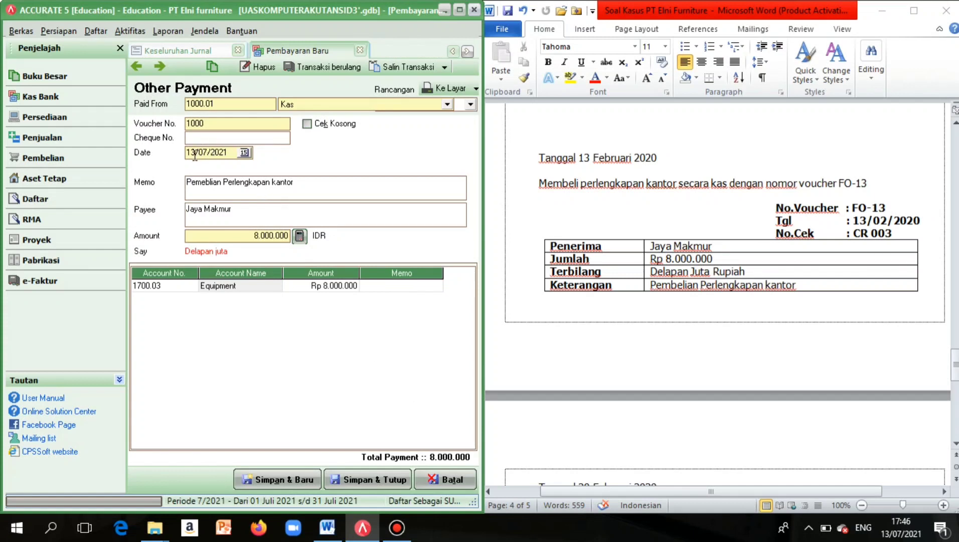
Change the payment date to 13/02/2020 and enter cheque number Cr 003.
left_click_drag(202, 153, 234, 164)
key("BackSpace")
key("BackSpace")
type("02")
left_click(242, 139)
key("Caps_Lock")
type("C")
key("Caps_Lock")
type("r")
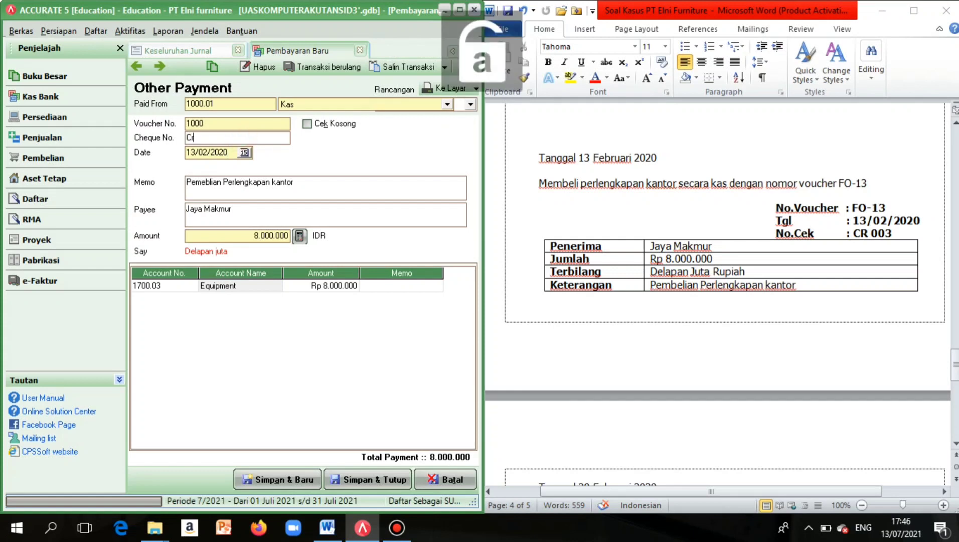
type(" 003")
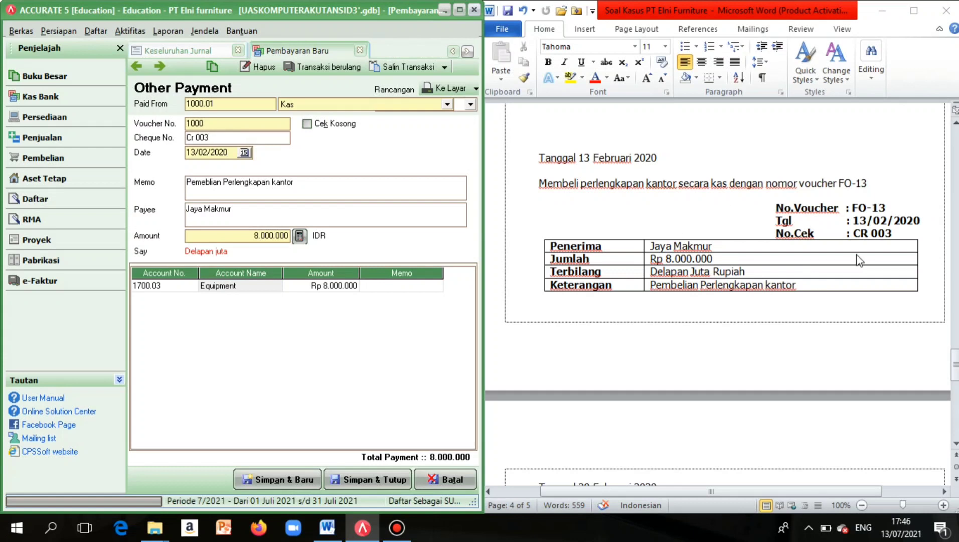
Fix the misspelled memo word so it reads 'Pembelian'.
left_click(203, 182)
key("BackSpace")
left_click(207, 182)
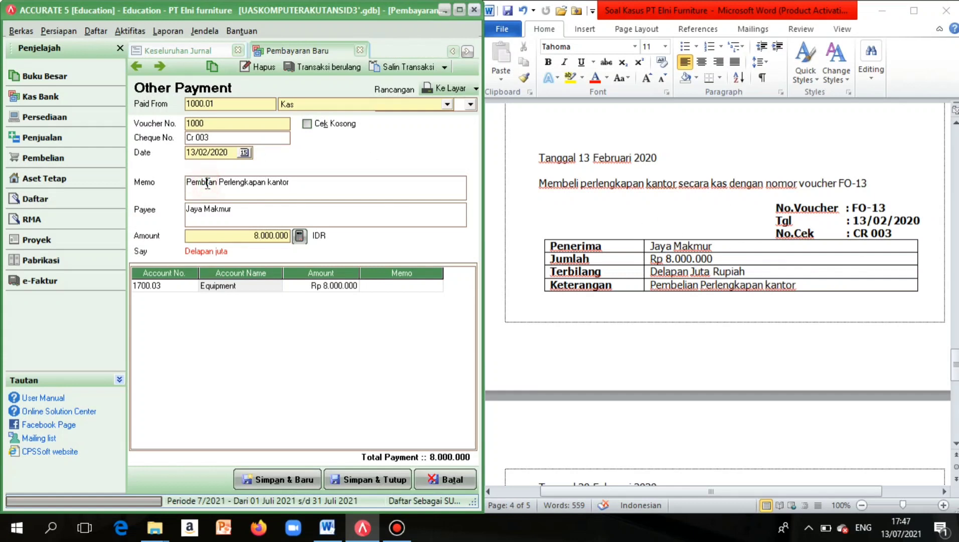
type("e")
key("BackSpace")
key("BackSpace")
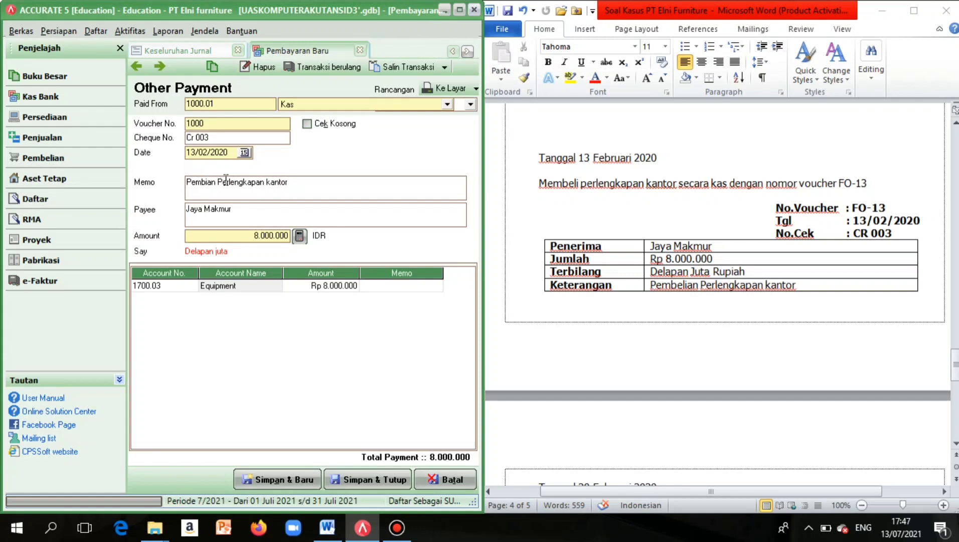
type("el")
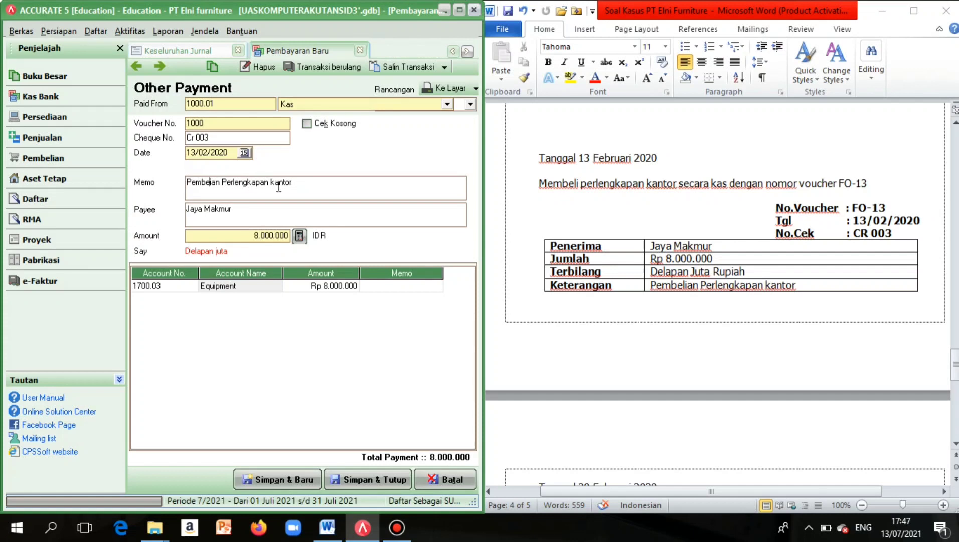
type("l")
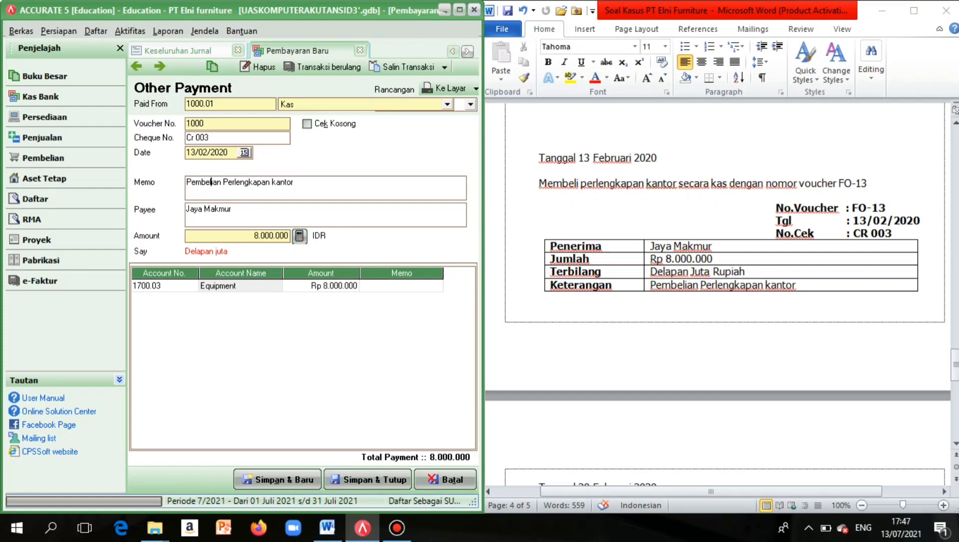
Save the FO-13 payment and start a new purchase payment, widening the Accurate window.
left_click(382, 480)
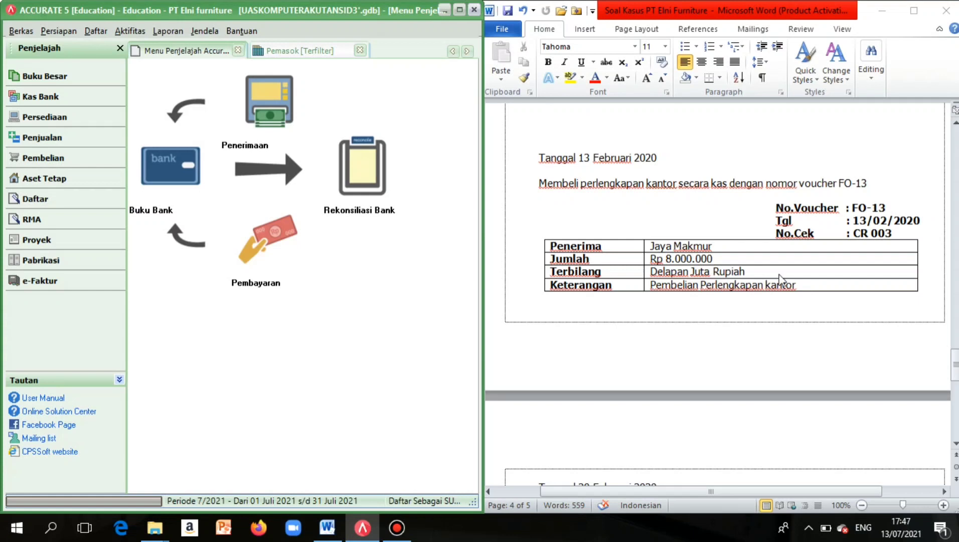
left_click(83, 160)
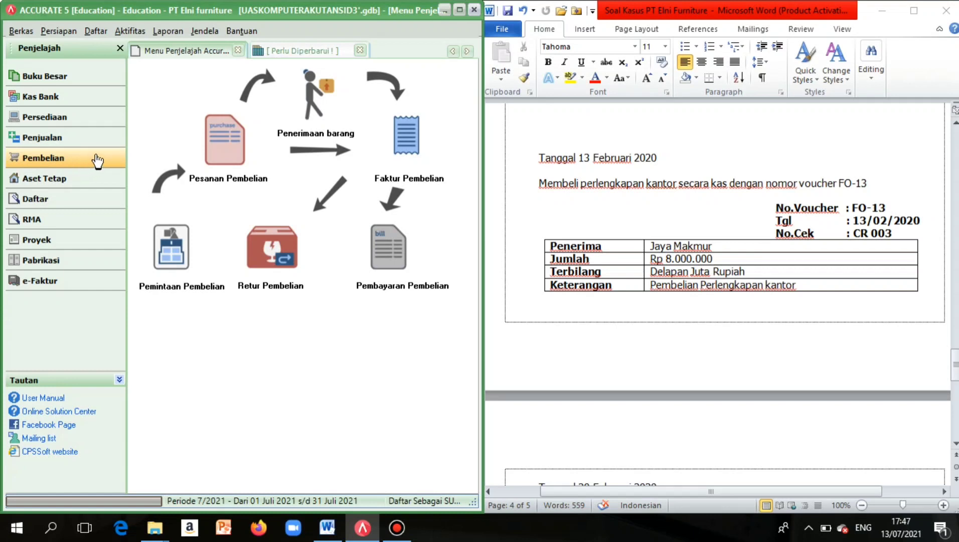
left_click(372, 261)
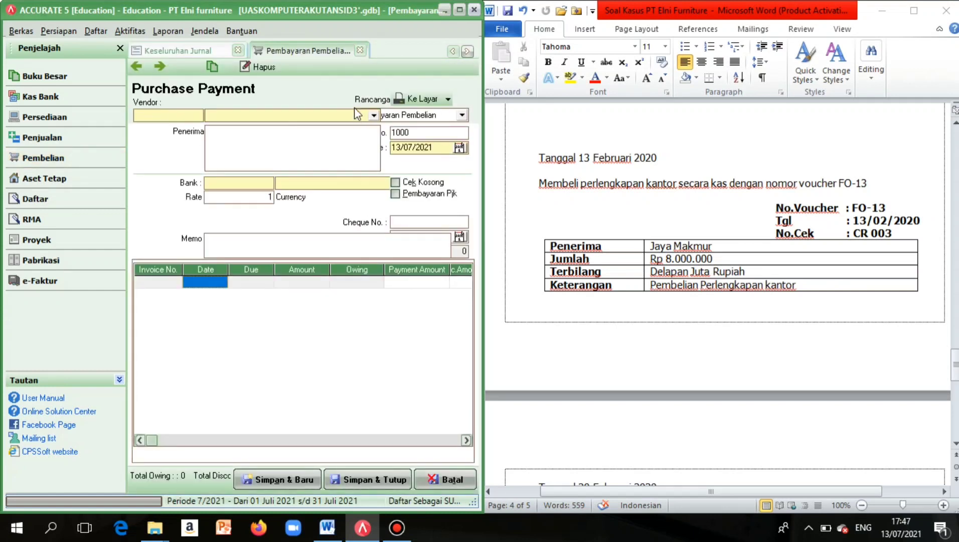
left_click(373, 115)
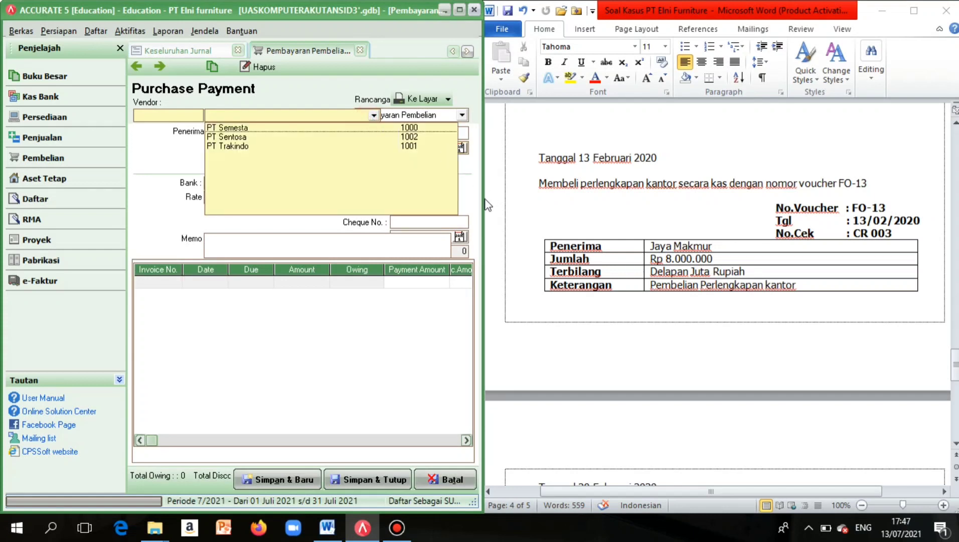
left_click_drag(483, 203, 647, 214)
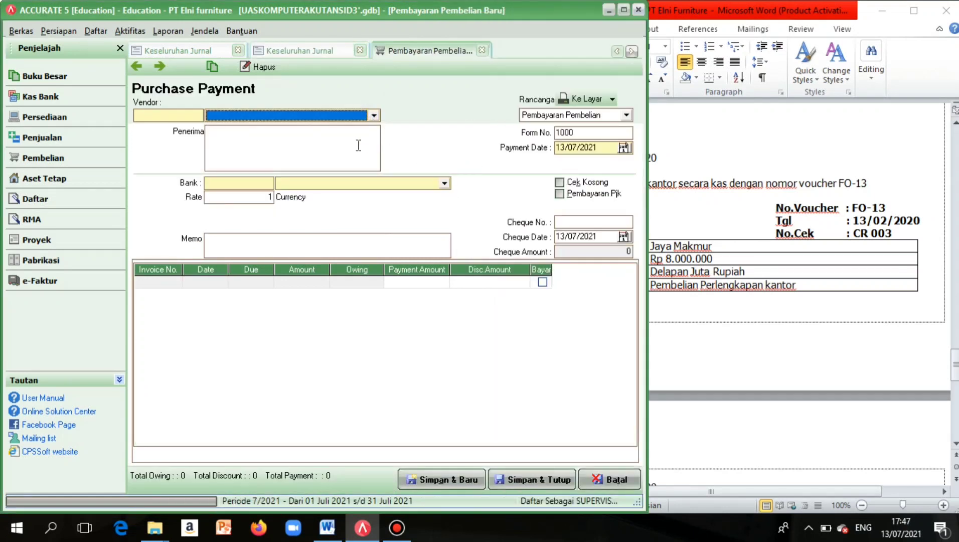
Choose vendor PT Semesta and set payment and cheque dates to 15/02/2020.
left_click(374, 115)
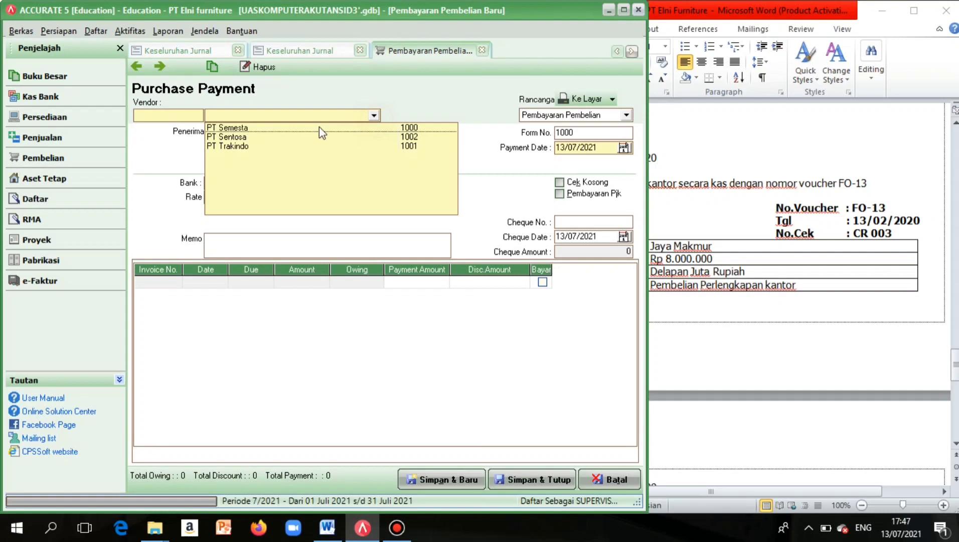
left_click(292, 130)
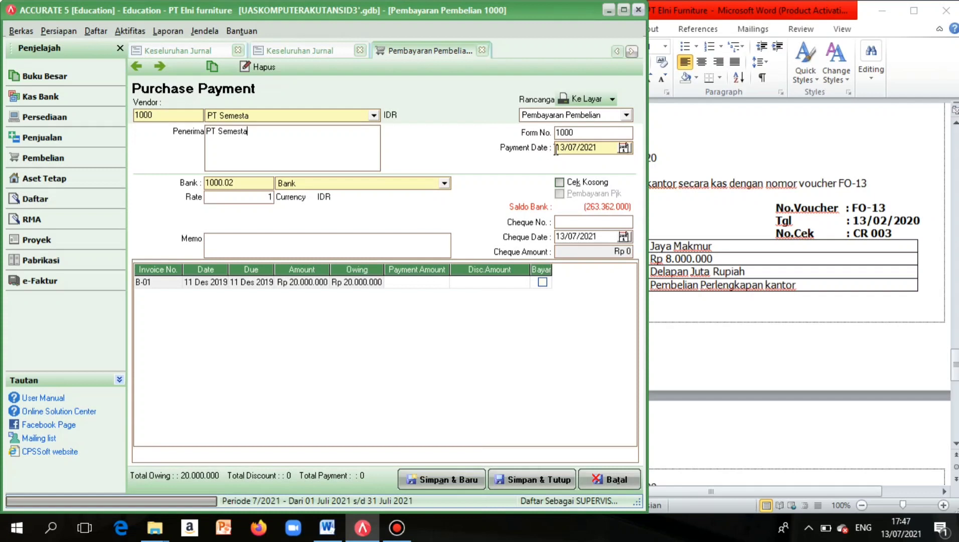
left_click_drag(556, 148, 667, 157)
key("BackSpace")
type("15/02/2020")
left_click(559, 237)
type("13")
key("BackSpace")
key("BackSpace")
type("15/02/2020")
Mark invoice B-01 for payment and write the memo 'Pembayaran utang dagang'.
left_click(542, 282)
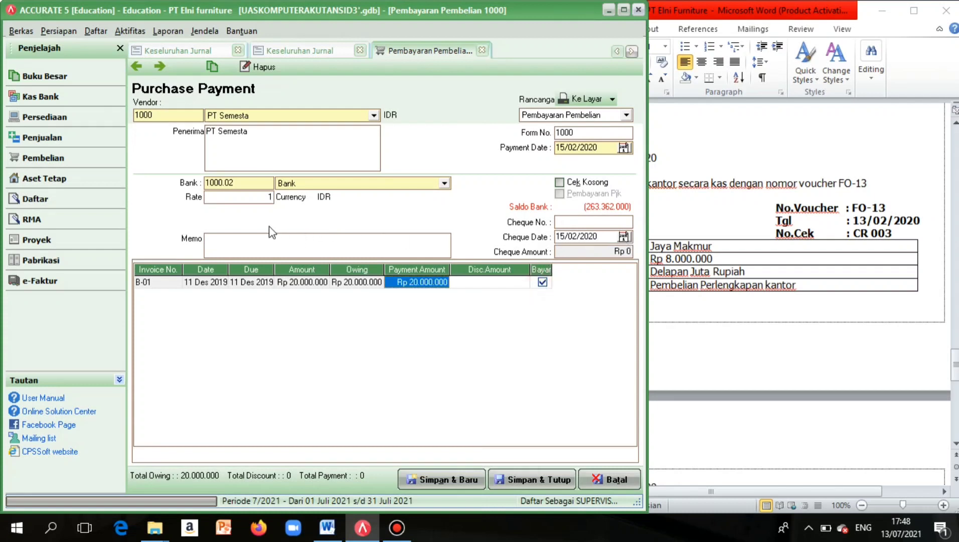
left_click(264, 239)
key("Caps_Lock")
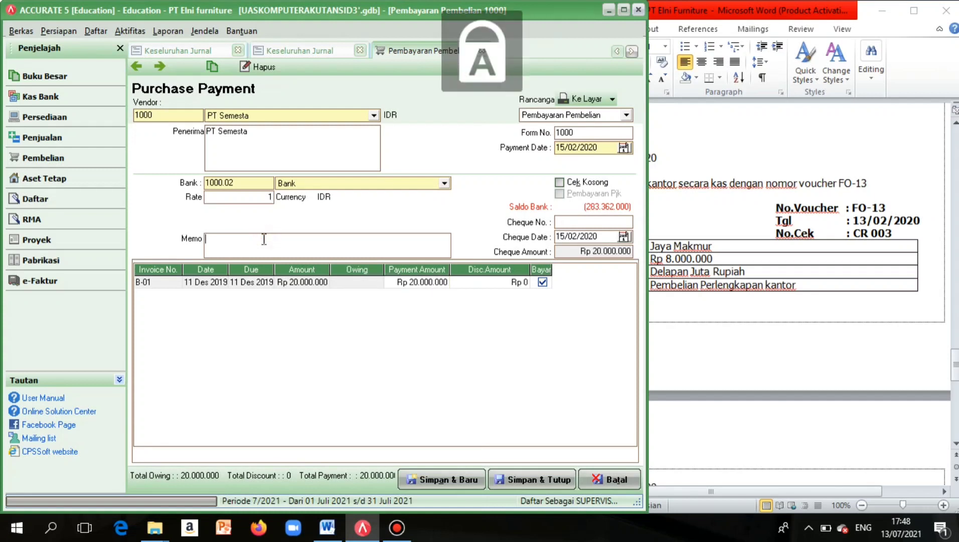
type("P")
key("Caps_Lock")
type("embayara")
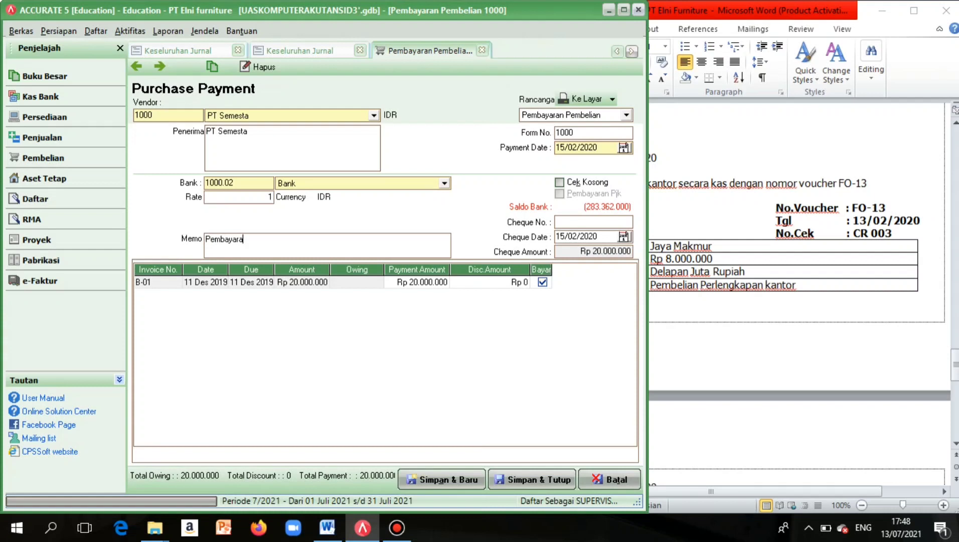
type("n Hutang dagang")
left_click(254, 239)
key("BackSpace")
key("BackSpace")
Enter cheque number PO 112 and save the Rp 20.000.000 payment.
left_click(605, 217)
key("Caps_Lock")
type("PO 112")
left_click(535, 481)
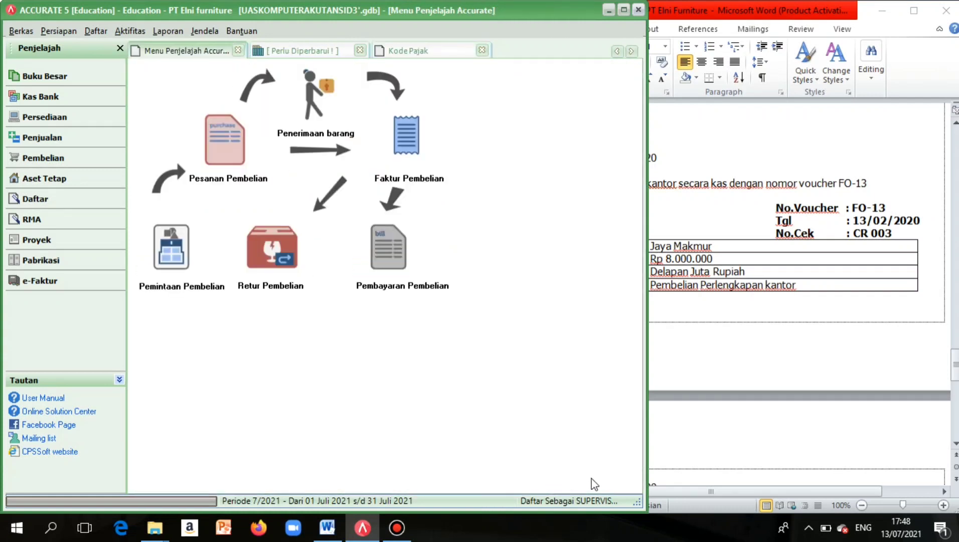
Run the Keseluruhan Jurnal report from 10/01/2020.
left_click(177, 33)
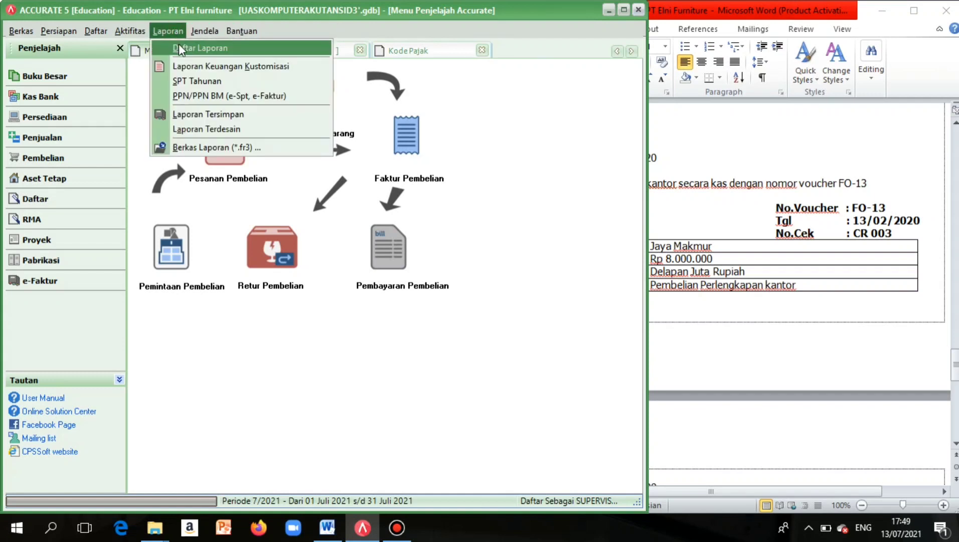
left_click(178, 44)
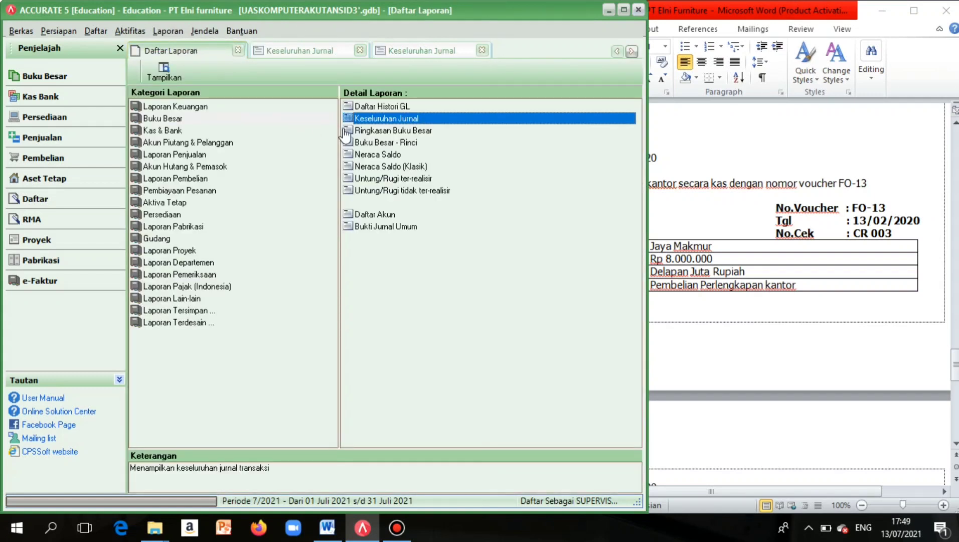
left_click(372, 119)
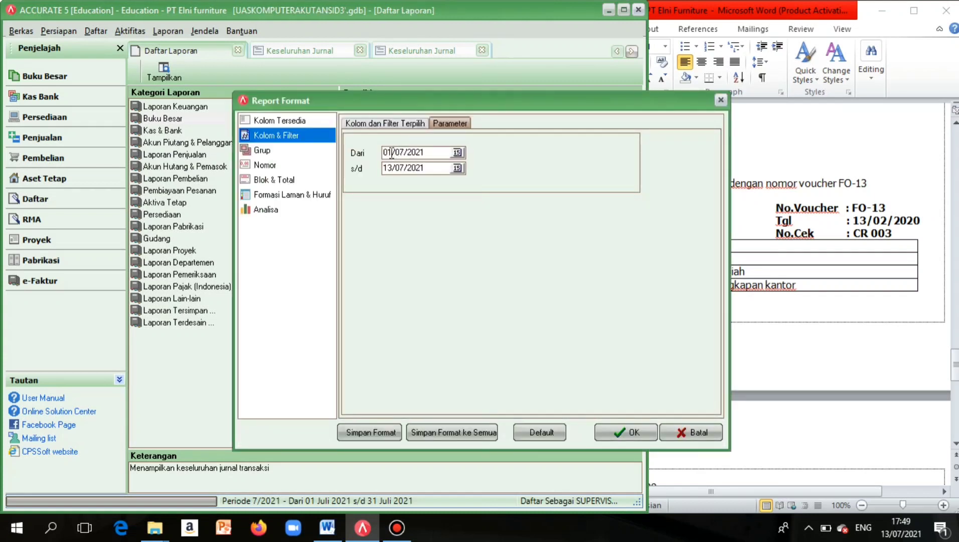
left_click_drag(392, 152, 440, 168)
key("Delete")
type("10012020")
left_click(620, 434)
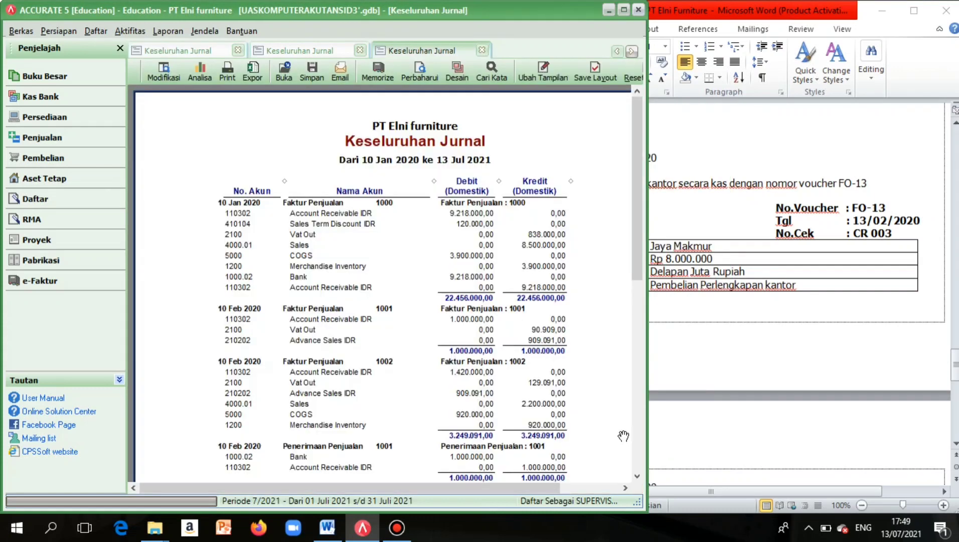
Scroll through the journal to confirm debit and credit totals balance at 57.125.091,00.
scroll(494, 440, "down", 10)
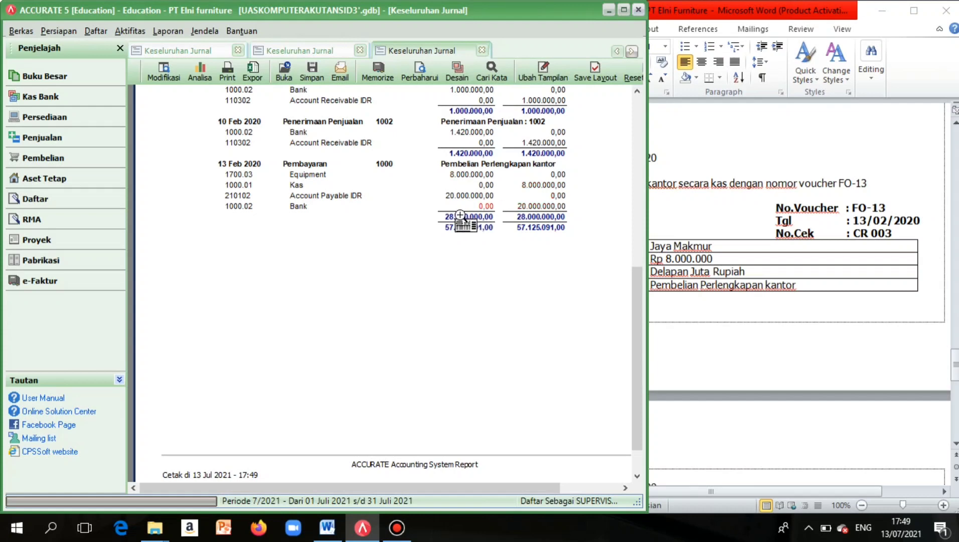
scroll(459, 215, "up", 4)
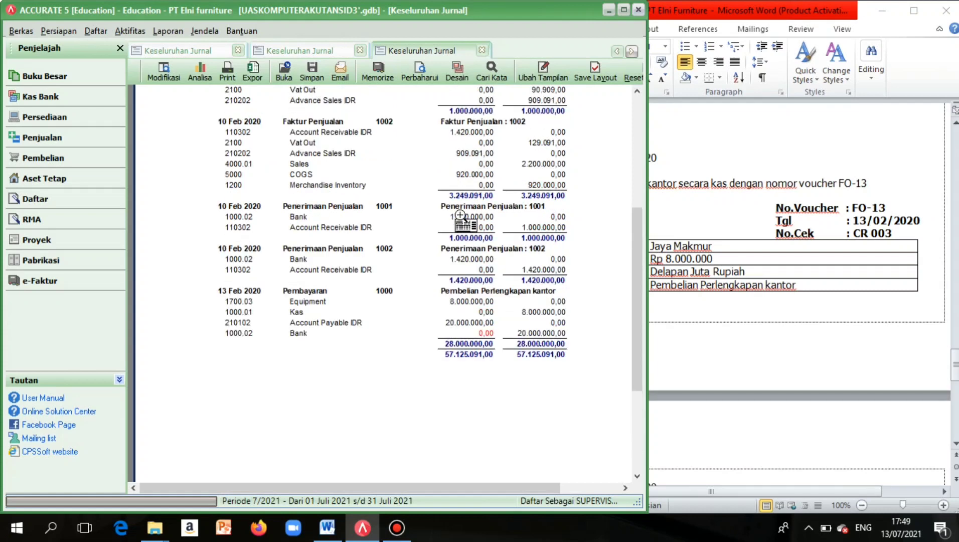
scroll(459, 215, "up", 1)
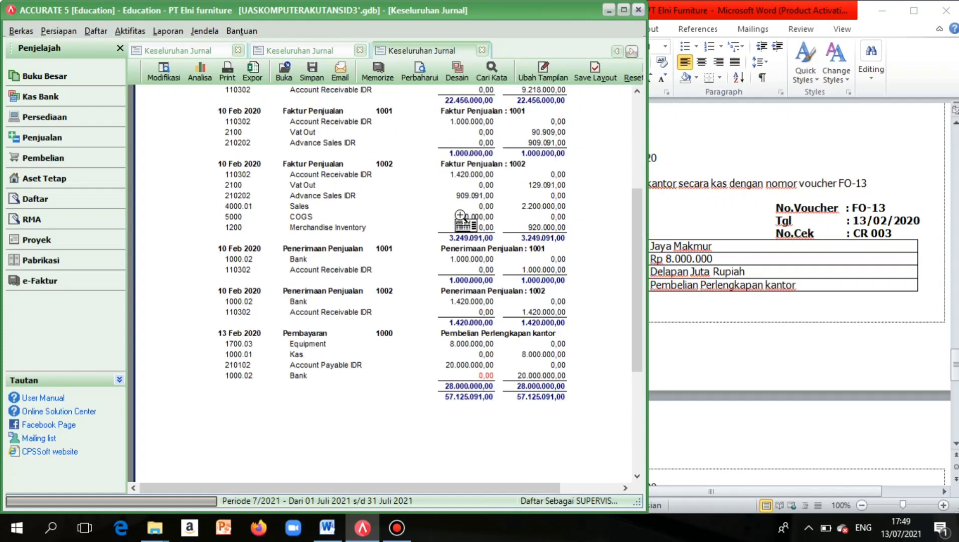
scroll(460, 215, "up", 7)
scroll(414, 361, "down", 11)
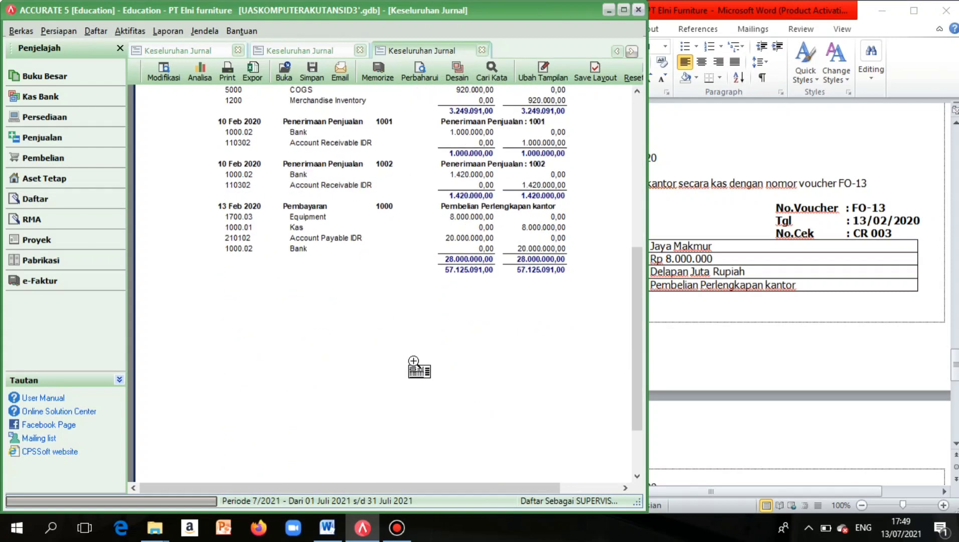
scroll(414, 361, "up", 1)
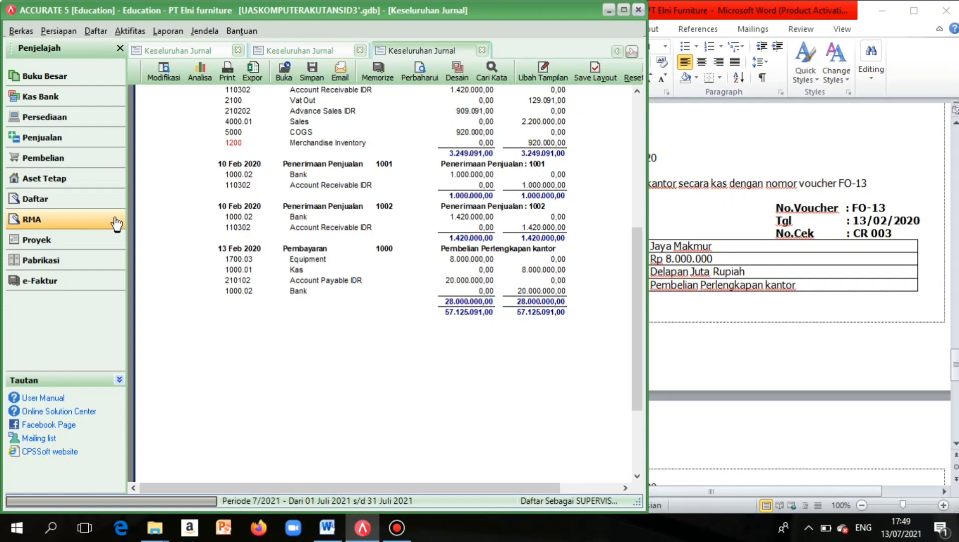
scroll(739, 309, "down", 5)
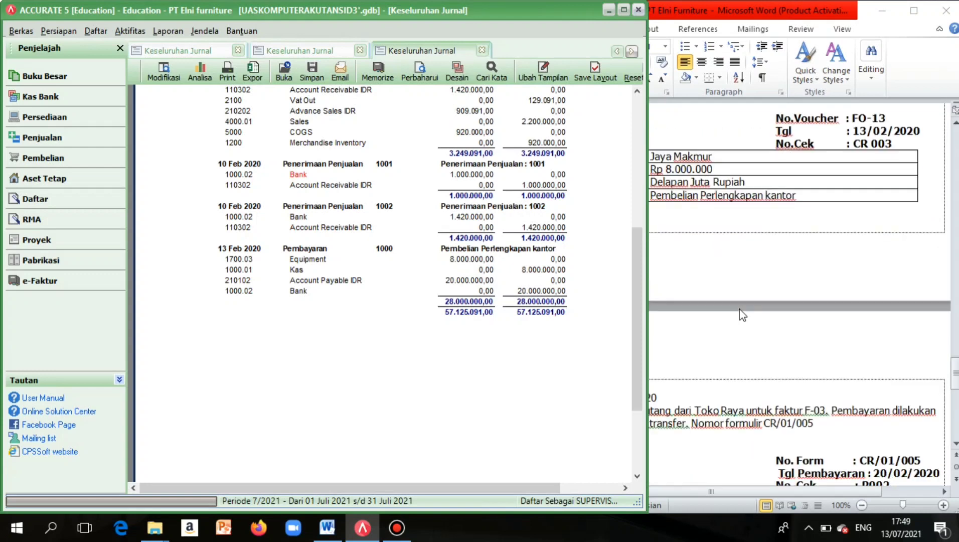
left_click_drag(636, 378, 646, 456)
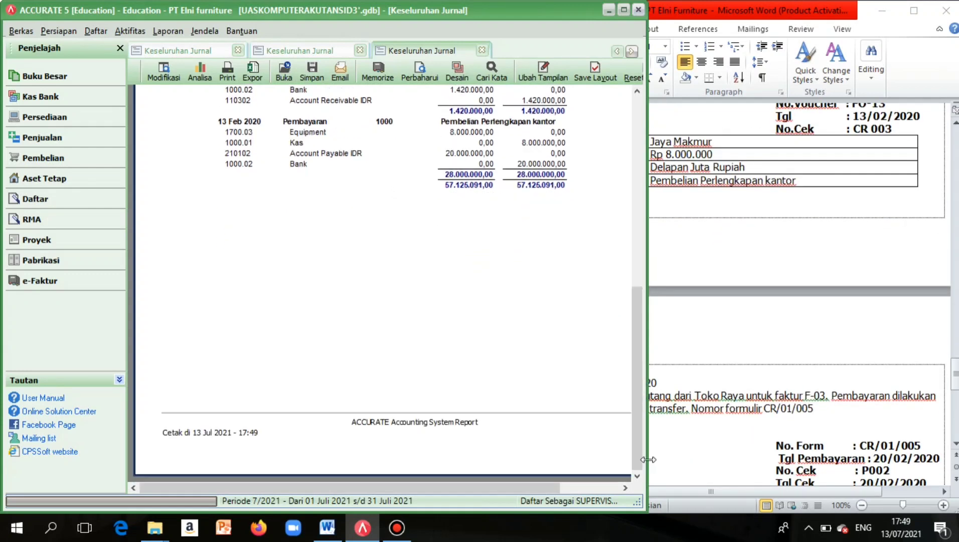
scroll(719, 367, "left", 2)
scroll(718, 373, "down", 3)
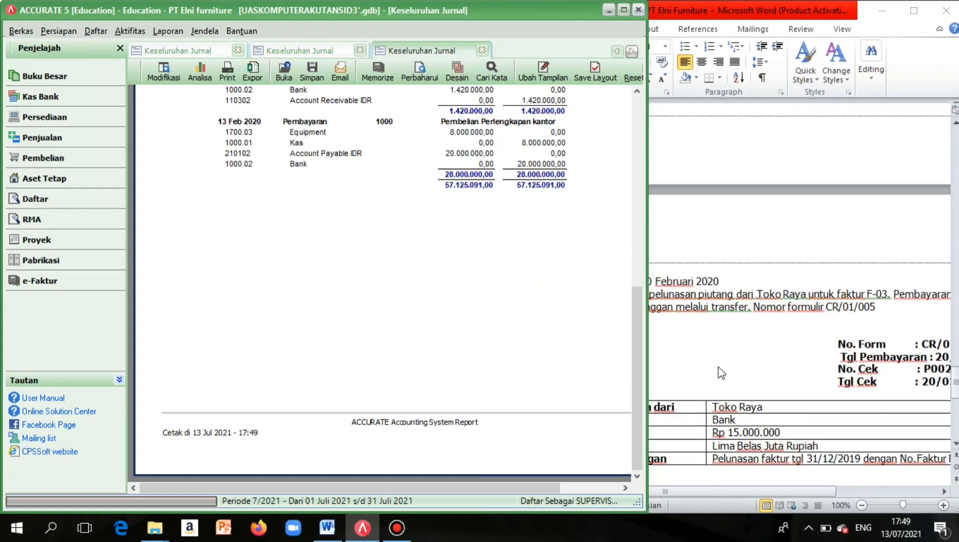
left_click_drag(642, 312, 593, 324)
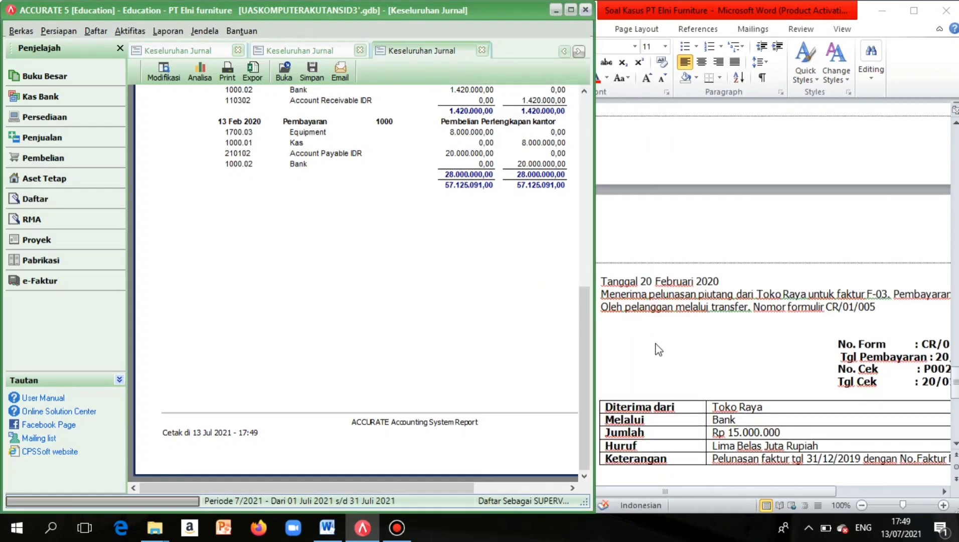
Read the CR/01/005 receipt brief in Word, then switch to Accurate's Penjualan workflow.
scroll(658, 349, "down", 5)
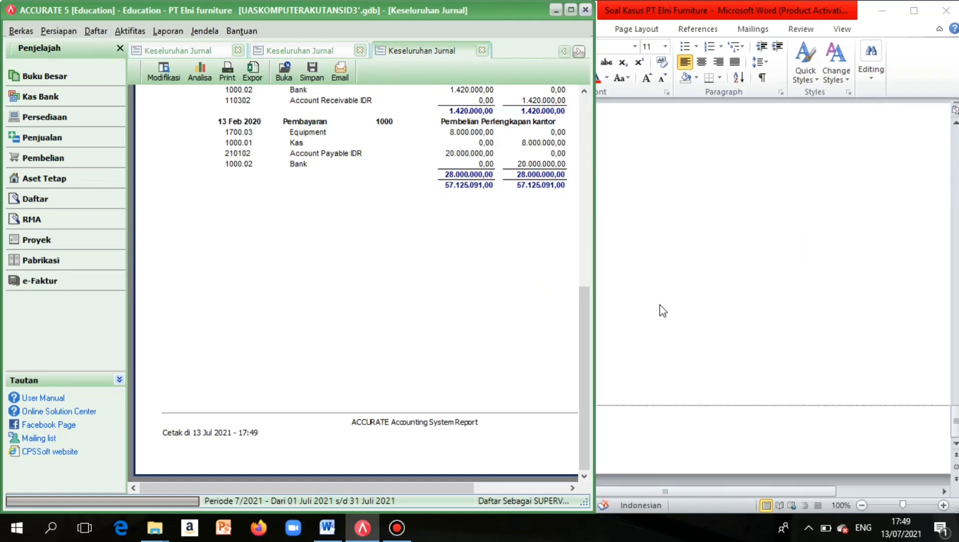
scroll(700, 338, "up", 5)
left_click(700, 338)
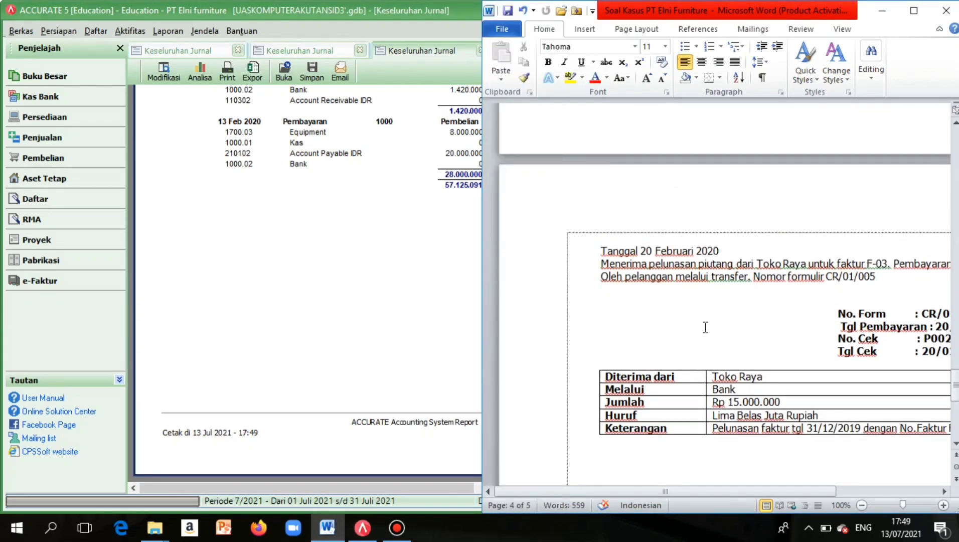
scroll(706, 327, "right", 2)
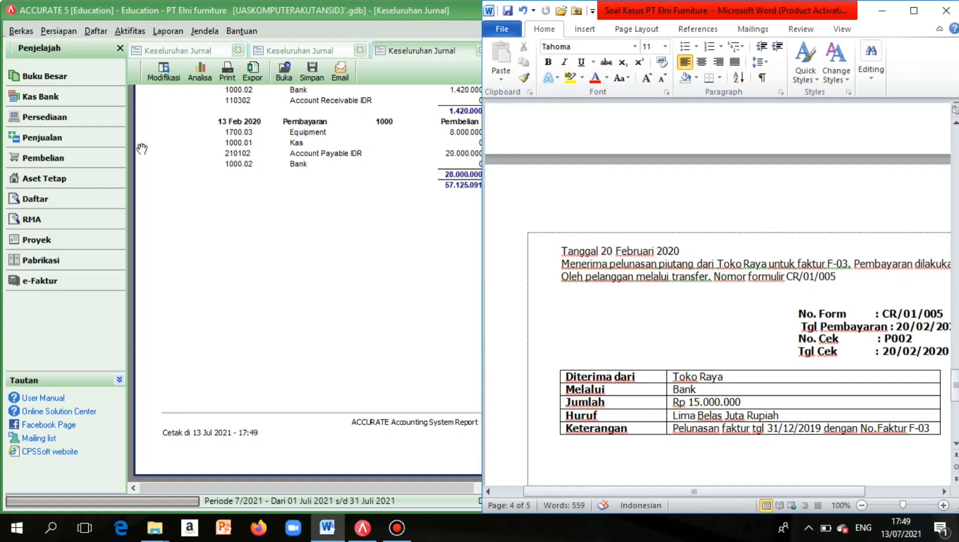
left_click(105, 150)
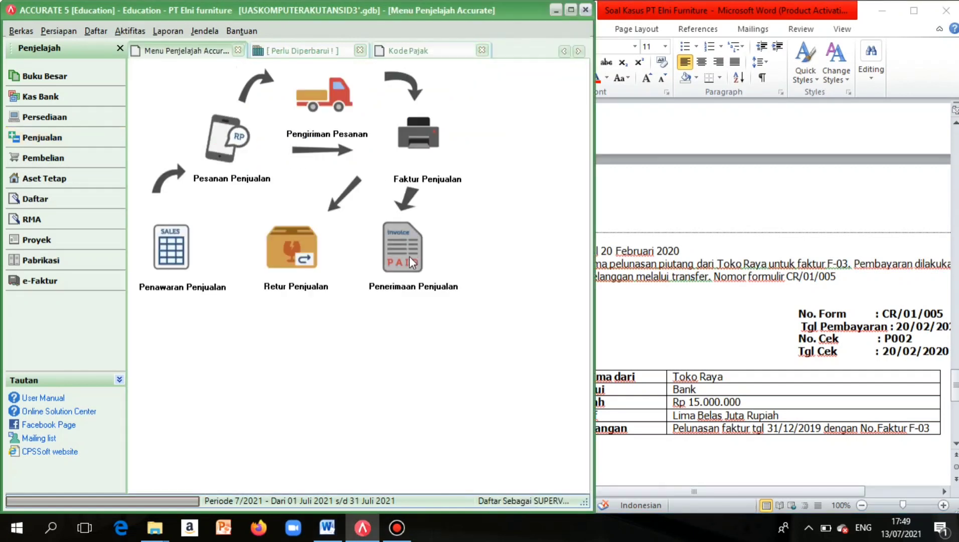
Start a new customer receipt for Toko Raya.
left_click(407, 257)
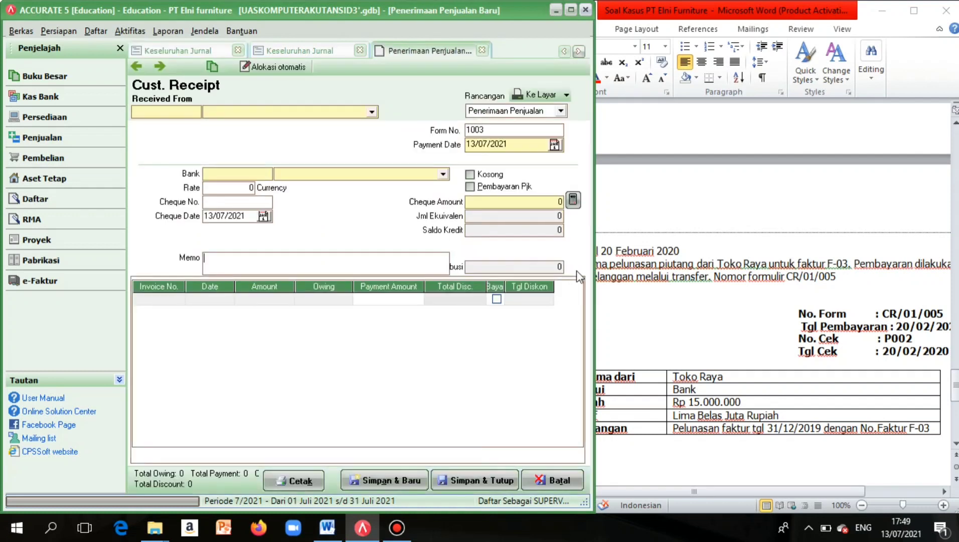
left_click_drag(593, 266, 556, 269)
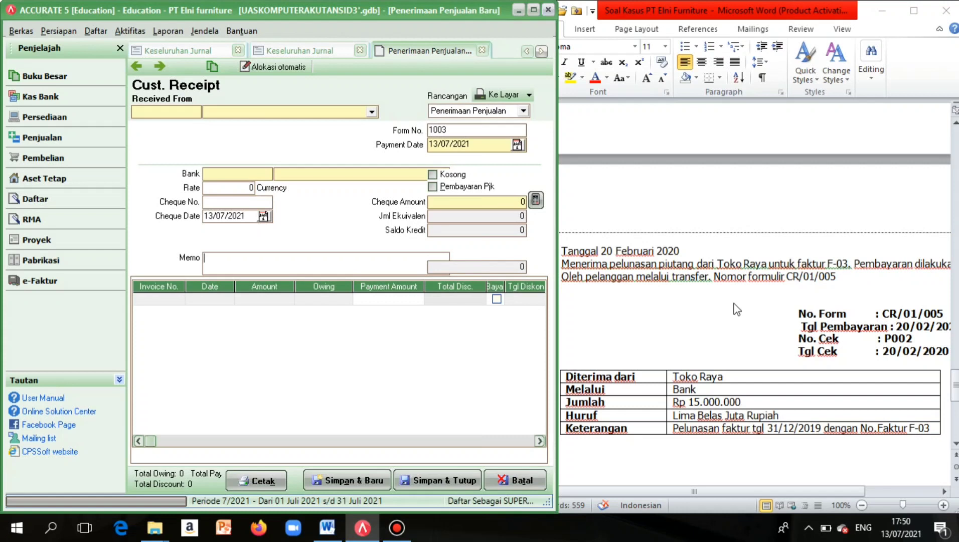
left_click(371, 112)
left_click(252, 150)
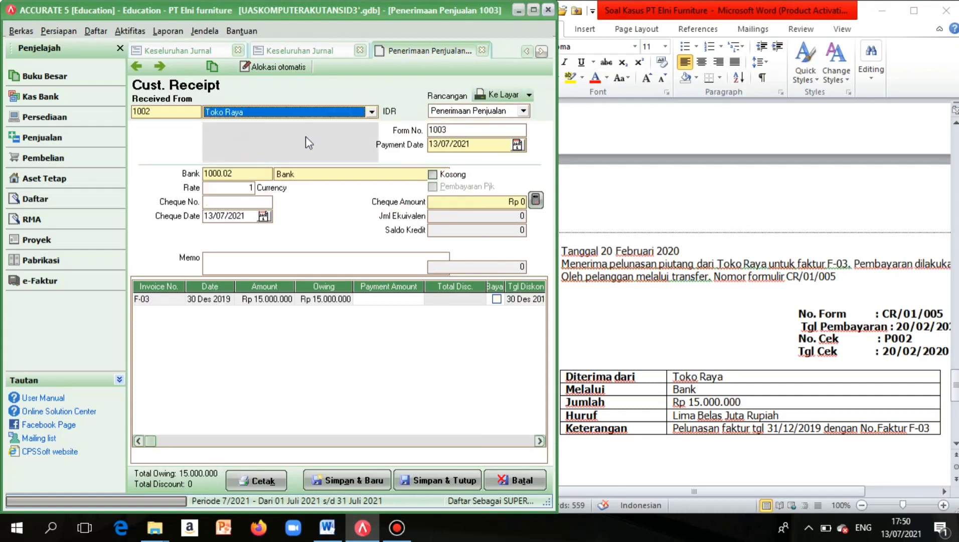
Set the payment date and cheque date to 20/02/2020.
double_click(441, 144)
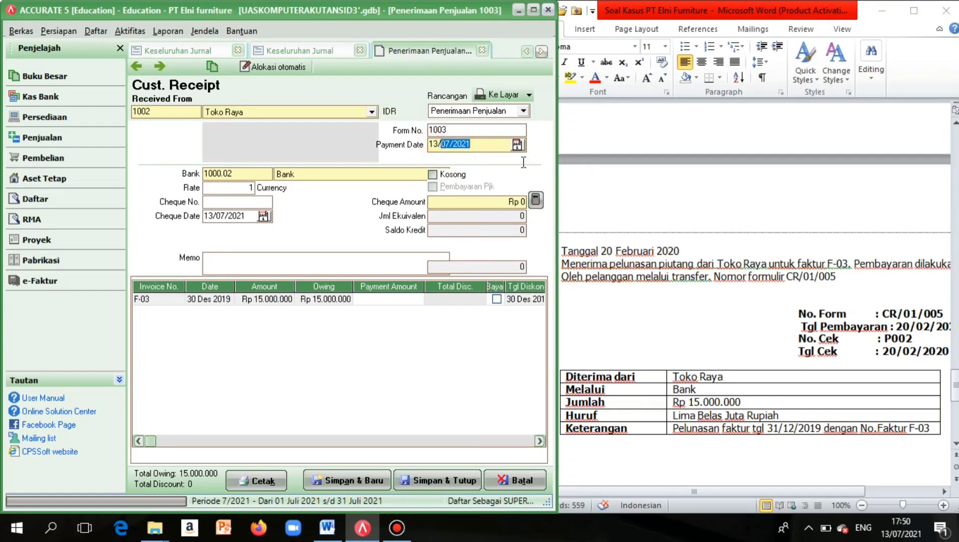
key("BackSpace")
key("BackSpace")
key("BackSpace")
type("20/02/2020")
left_click(208, 215)
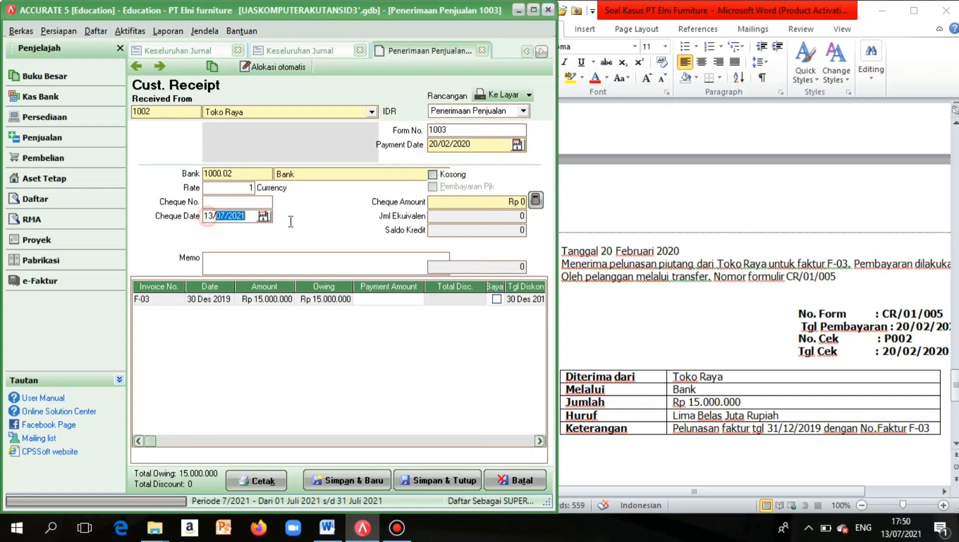
key("BackSpace")
key("BackSpace")
key("BackSpace")
type("20022020")
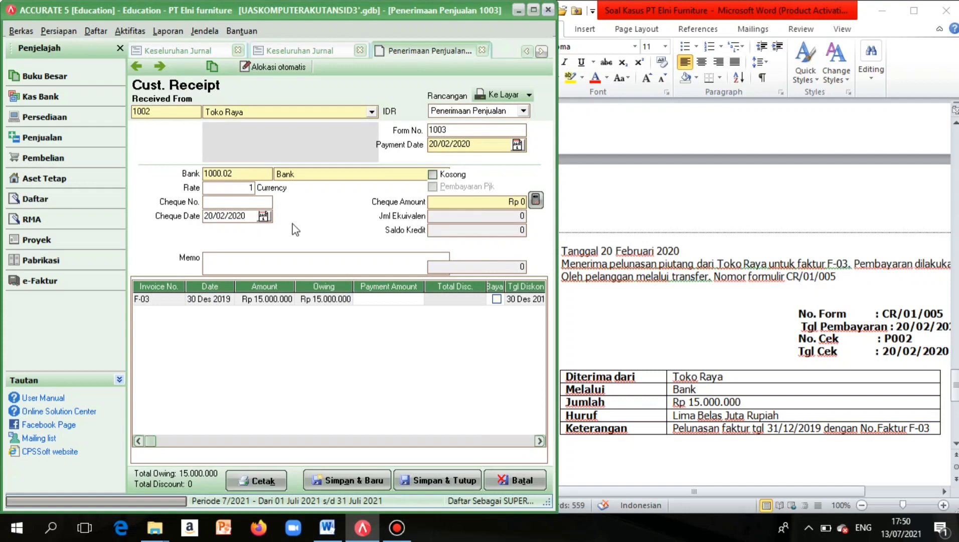
Move to the memo field, setting Caps Lock off and removing a stray letter.
left_click(221, 270)
key("Caps_Lock")
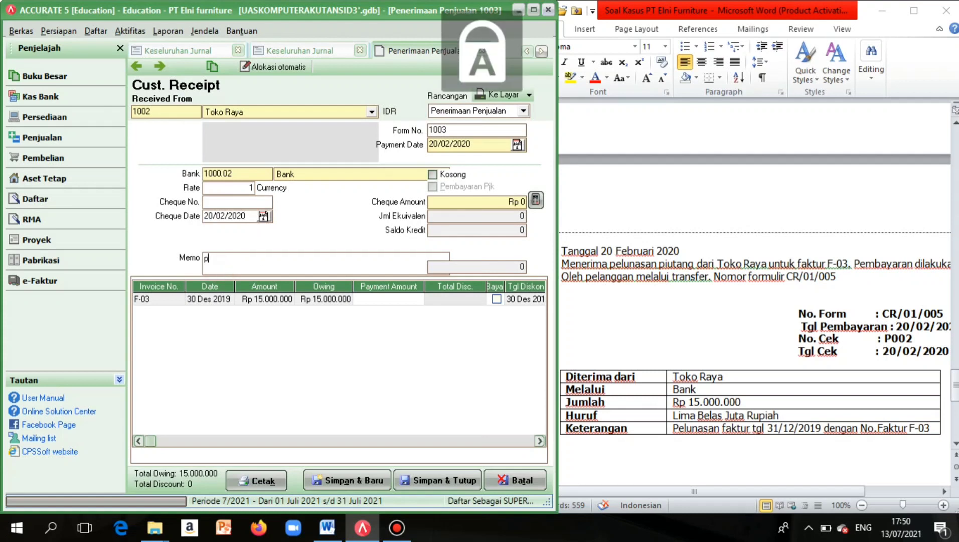
key("Tab")
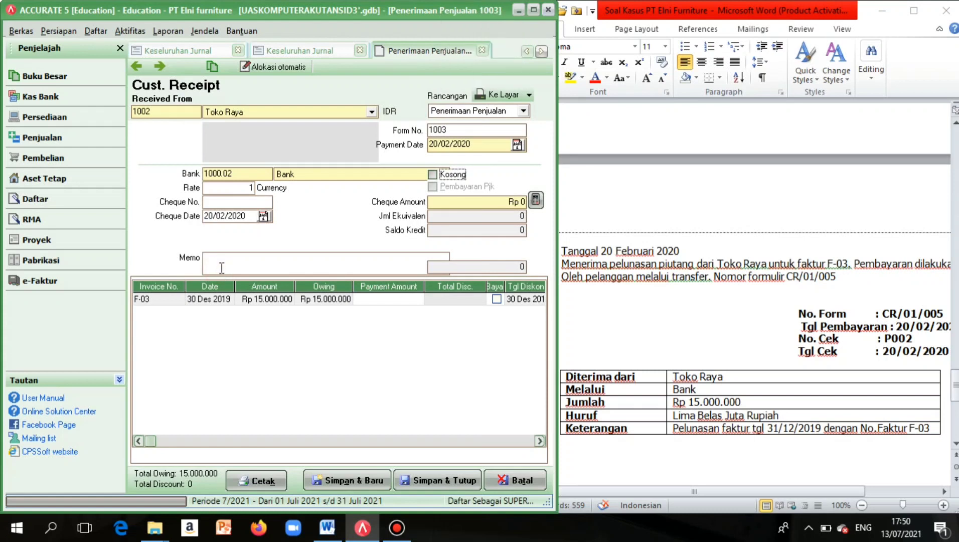
left_click(221, 268)
key("Caps_Lock")
type("p")
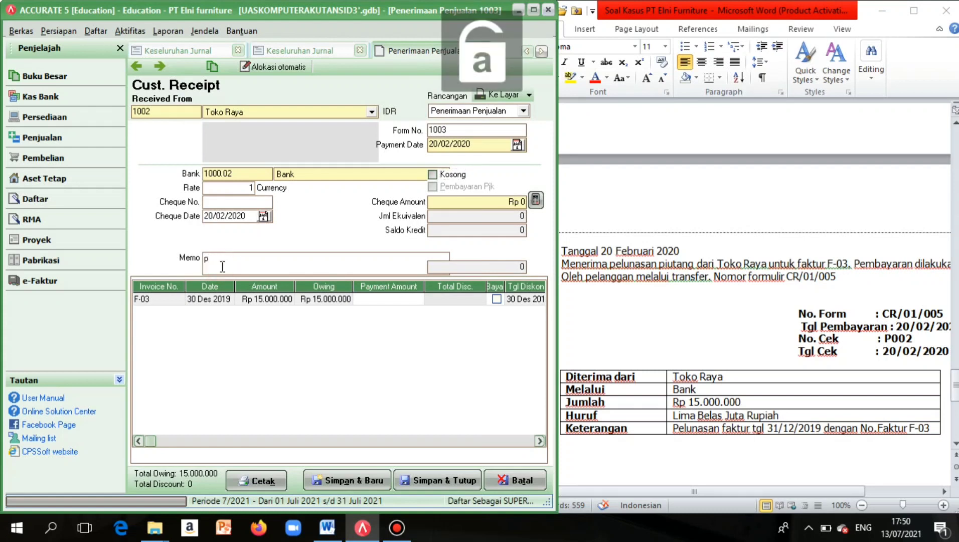
key("BackSpace")
key("Tab")
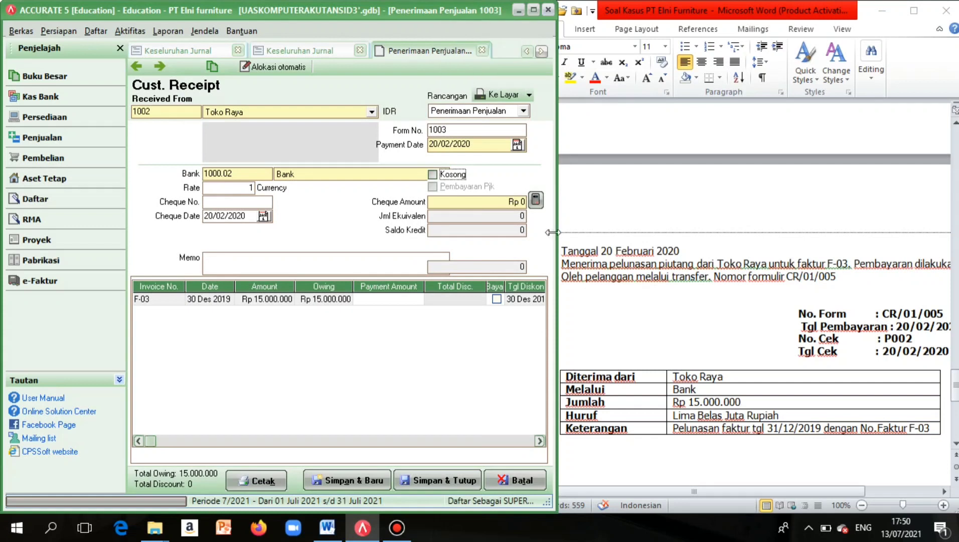
left_click_drag(556, 233, 620, 238)
Type the memo 'Pelunasan faktur 30 Desember', correcting typos along the way.
left_click(320, 255)
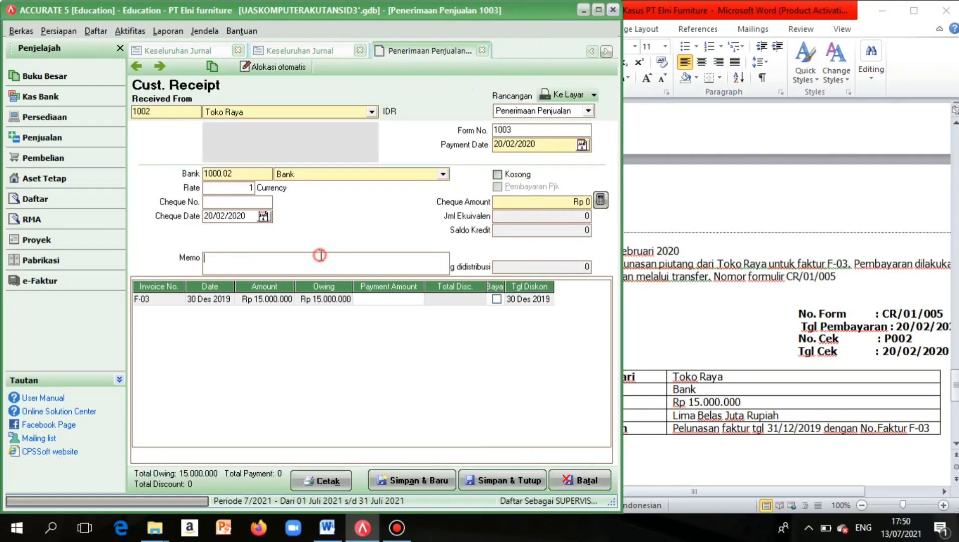
key("Caps_Lock")
type("P")
key("Caps_Lock")
type("e")
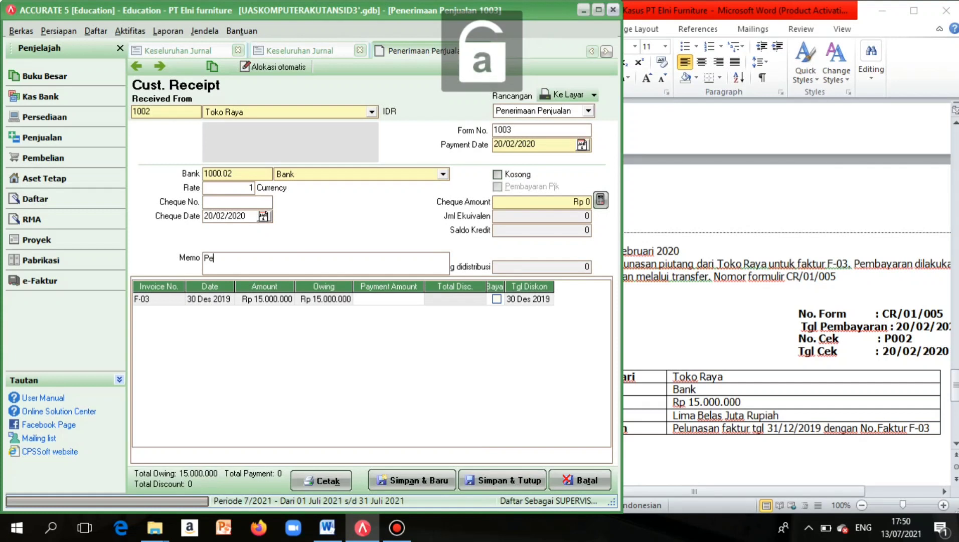
type("lunasa")
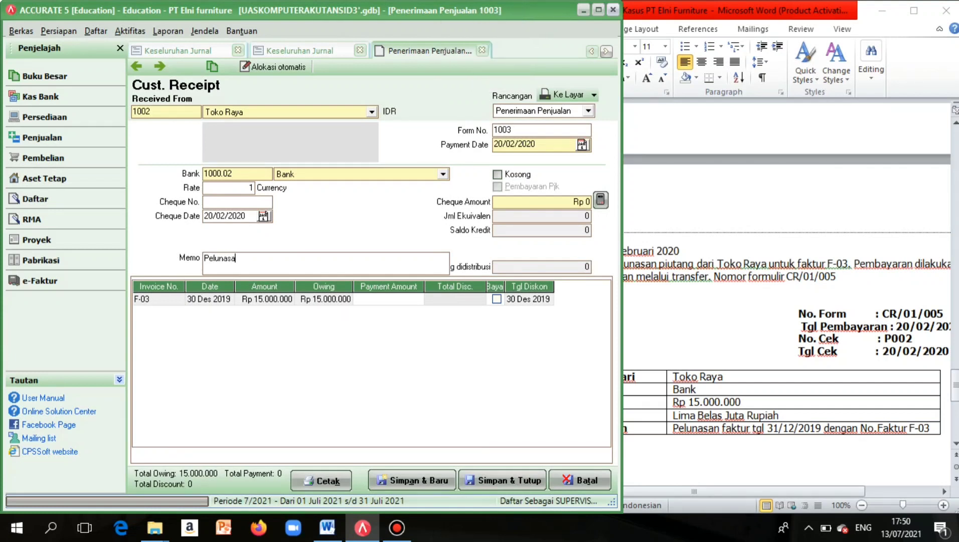
type("n afak")
key("BackSpace")
key("BackSpace")
key("BackSpace")
key("BackSpace")
key("BackSpace")
type("faktur 30 ")
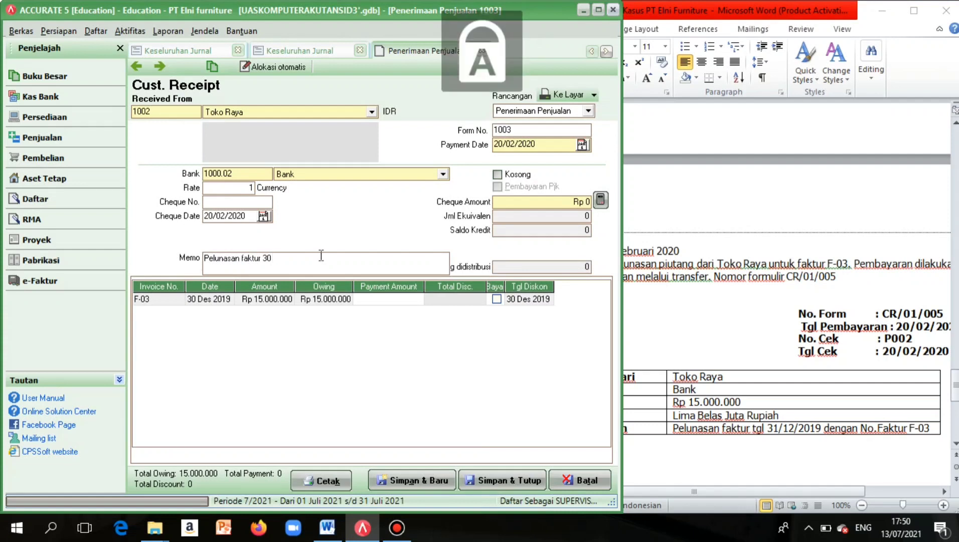
type("Desembwr")
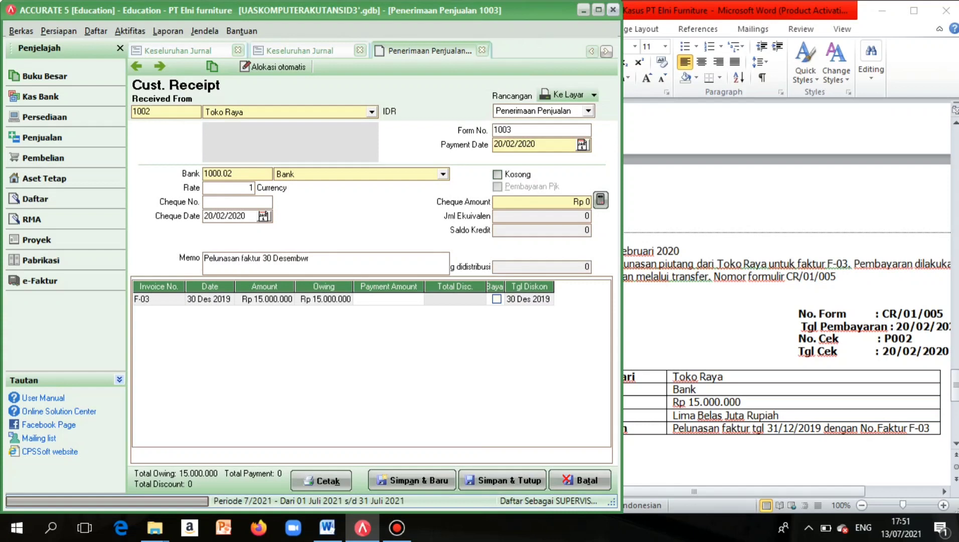
key("BackSpace")
key("BackSpace")
type("er")
left_click_drag(622, 254, 958, 292)
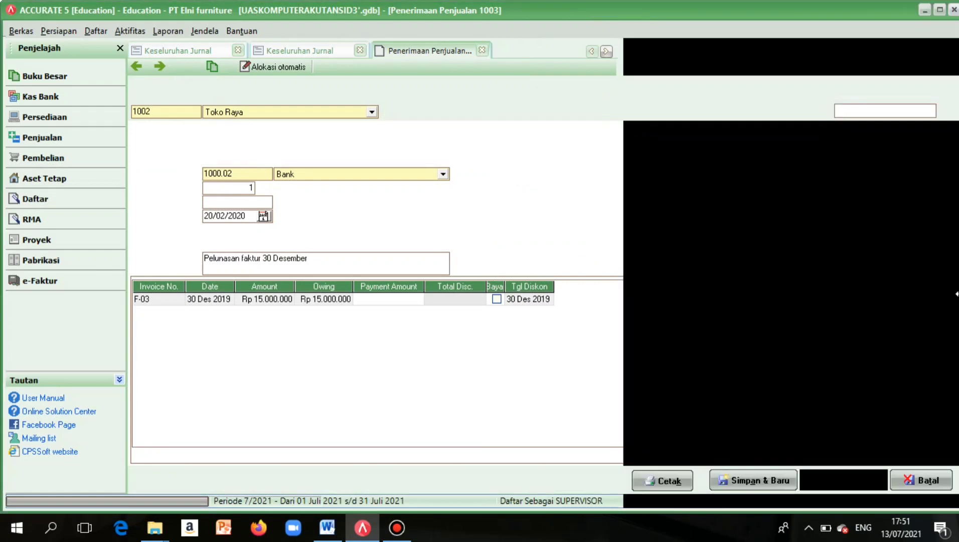
Enter a 15.000.000 cheque amount, mark invoice F-03 paid, and save and close the receipt.
left_click(912, 205)
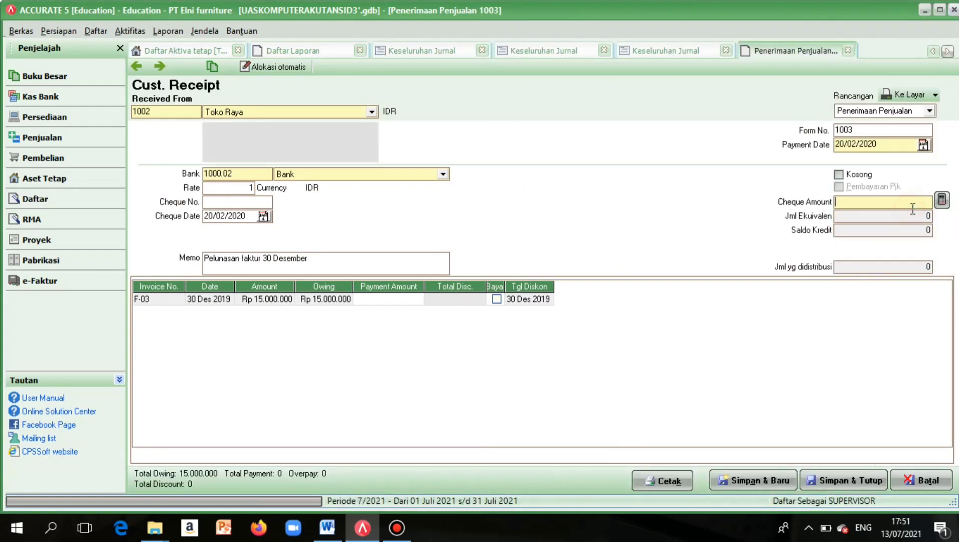
type("150000000")
left_click(904, 238)
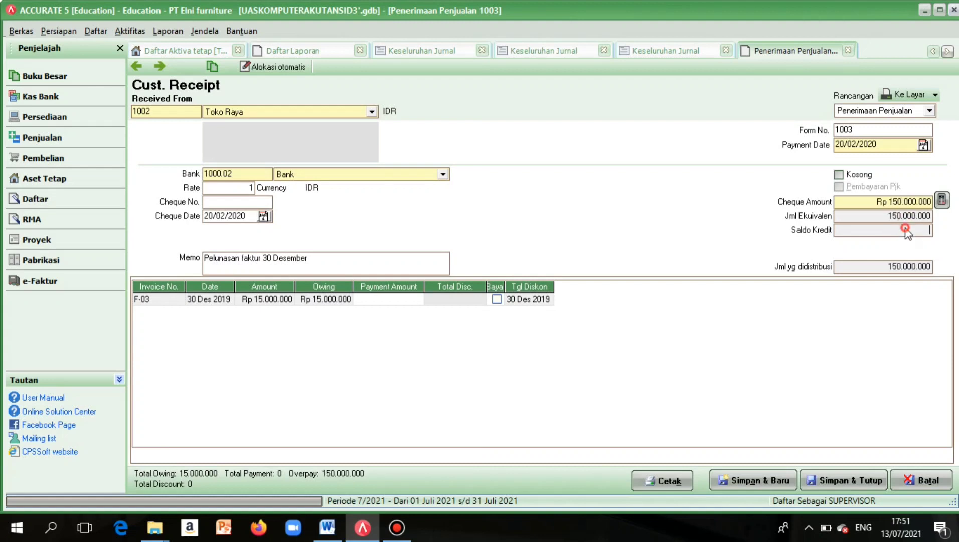
left_click(904, 201)
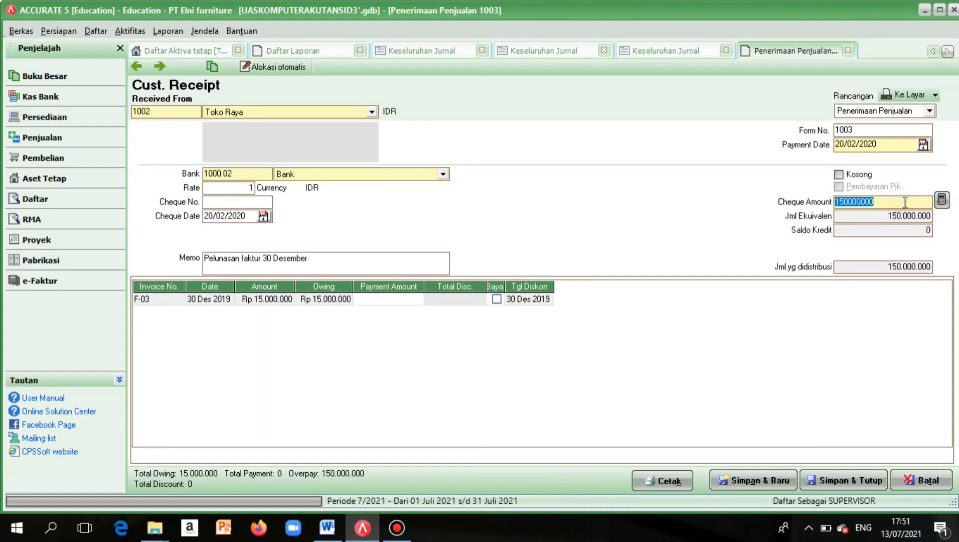
left_click(904, 201)
key("BackSpace")
left_click(886, 230)
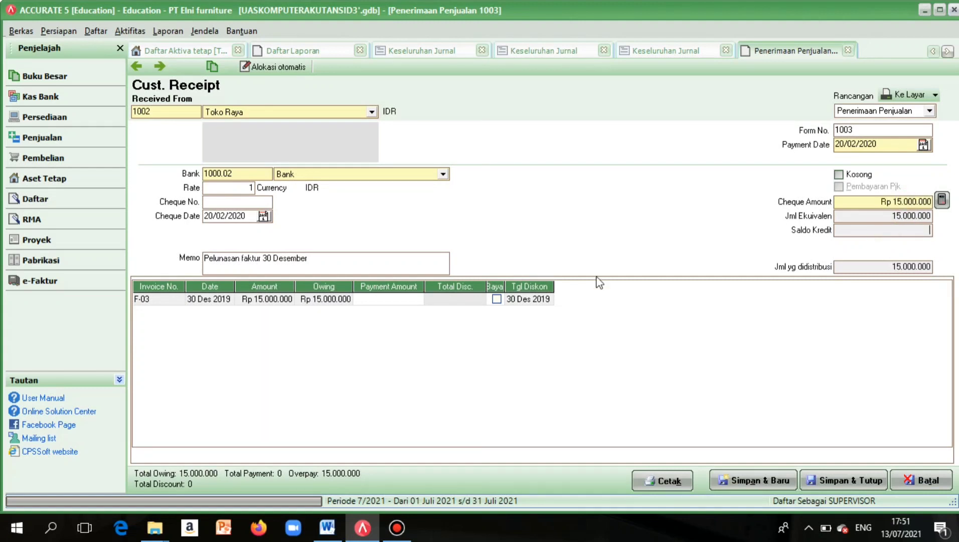
left_click(496, 299)
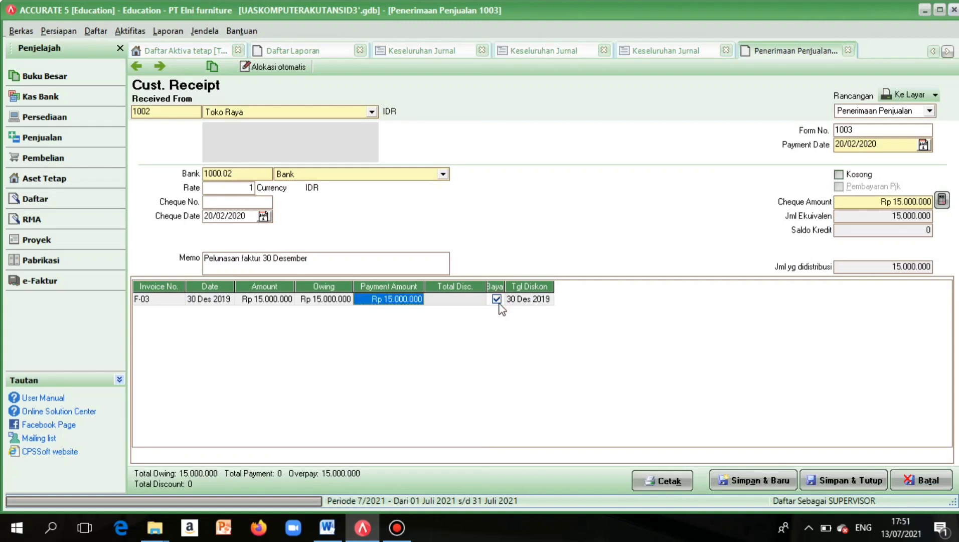
left_click(814, 481)
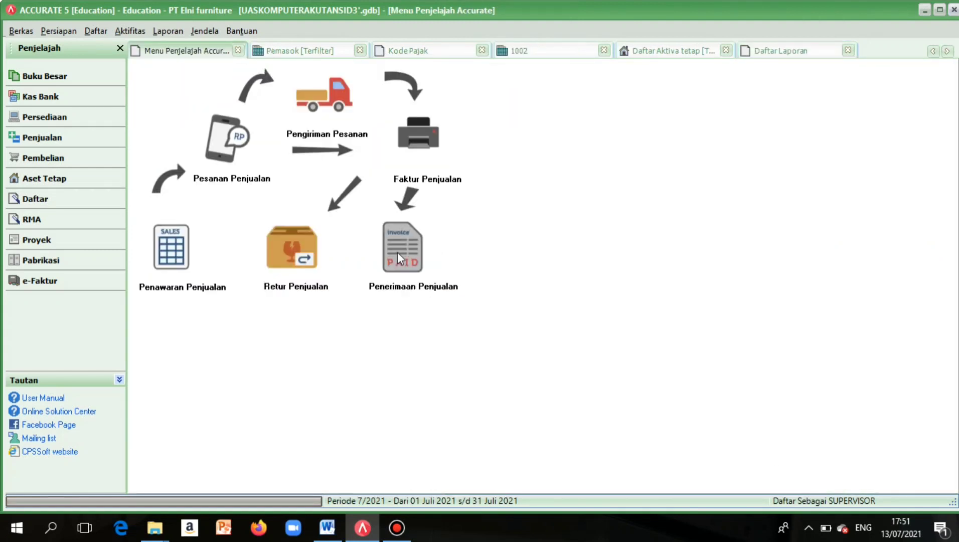
Run the Keseluruhan Jurnal report with a start date of 01/02/2019.
left_click(170, 31)
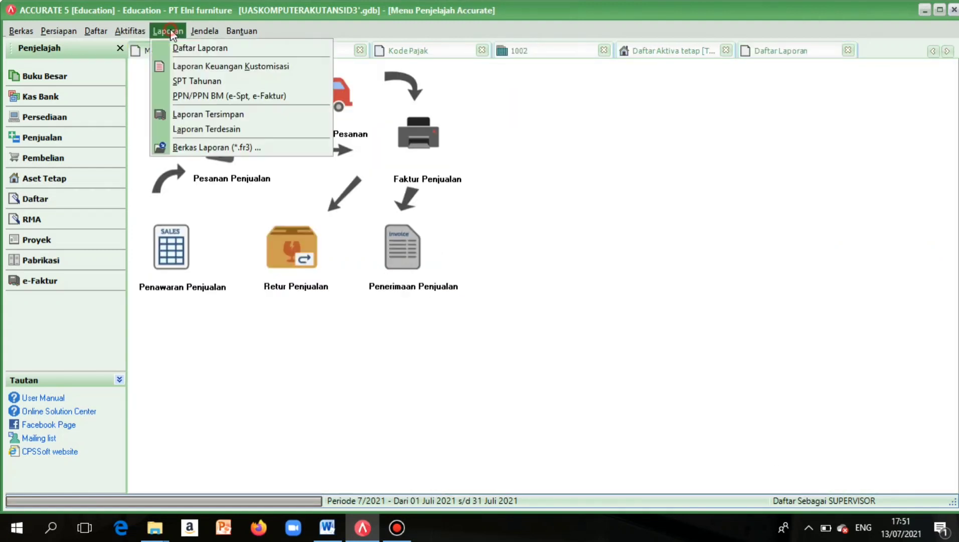
left_click(180, 48)
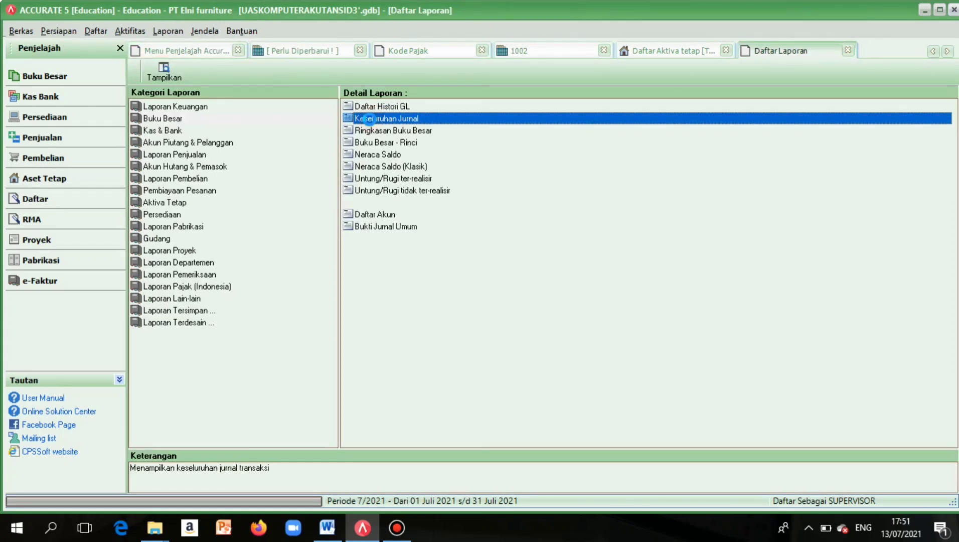
double_click(367, 119)
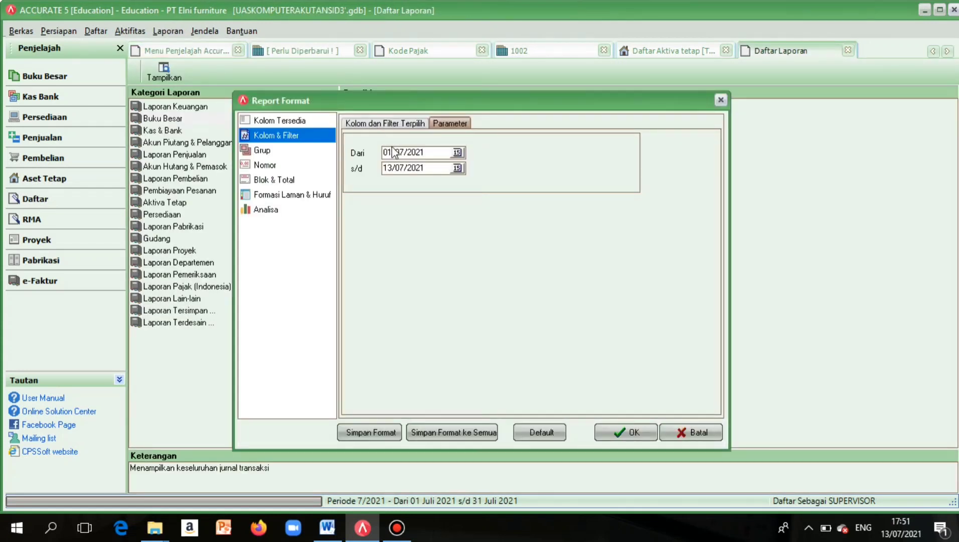
left_click_drag(394, 152, 435, 155)
key("Delete")
key("BackSpace")
key("BackSpace")
type("01/02/2019")
left_click(627, 431)
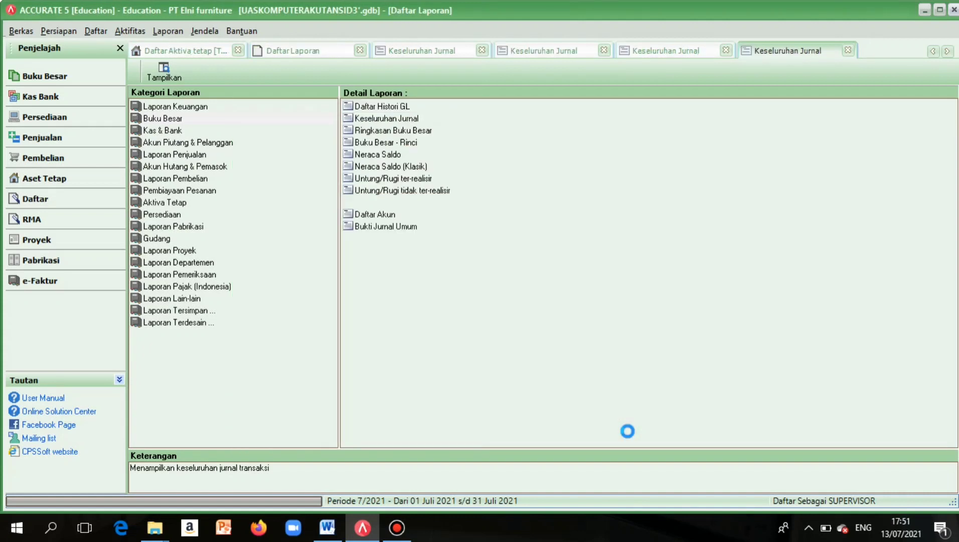
Scroll the journal to check receipt 1003's entries and the balanced 1.244.125.091 totals.
scroll(633, 436, "down", 20)
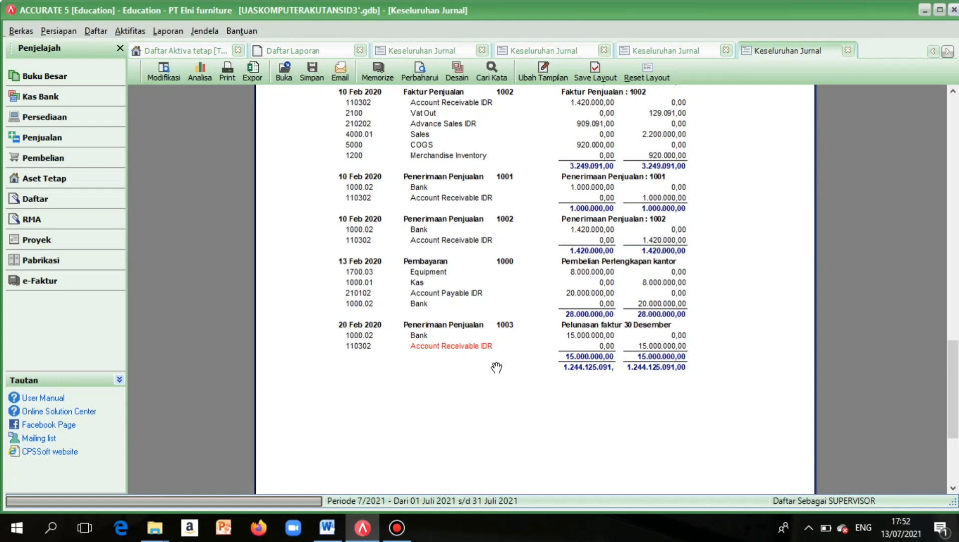
scroll(676, 360, "up", 5)
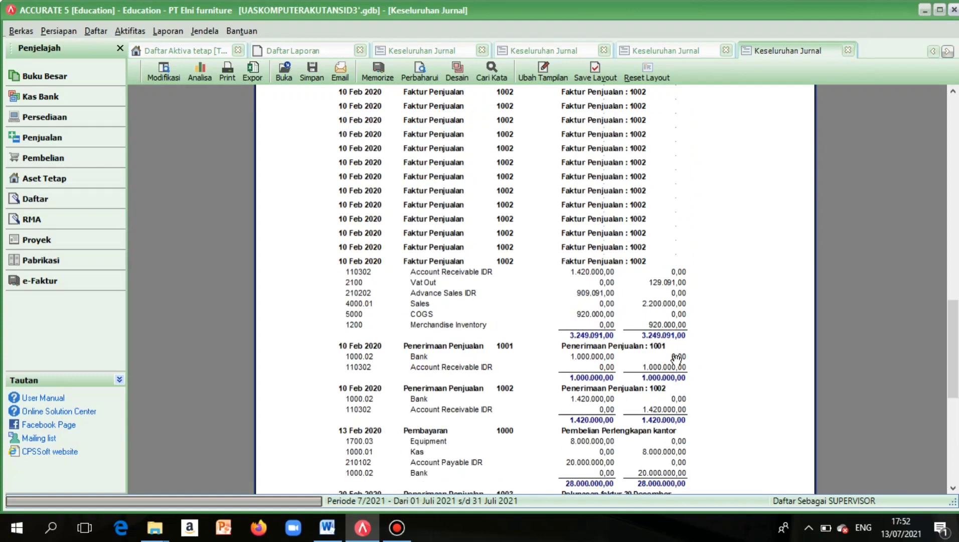
scroll(676, 360, "up", 10)
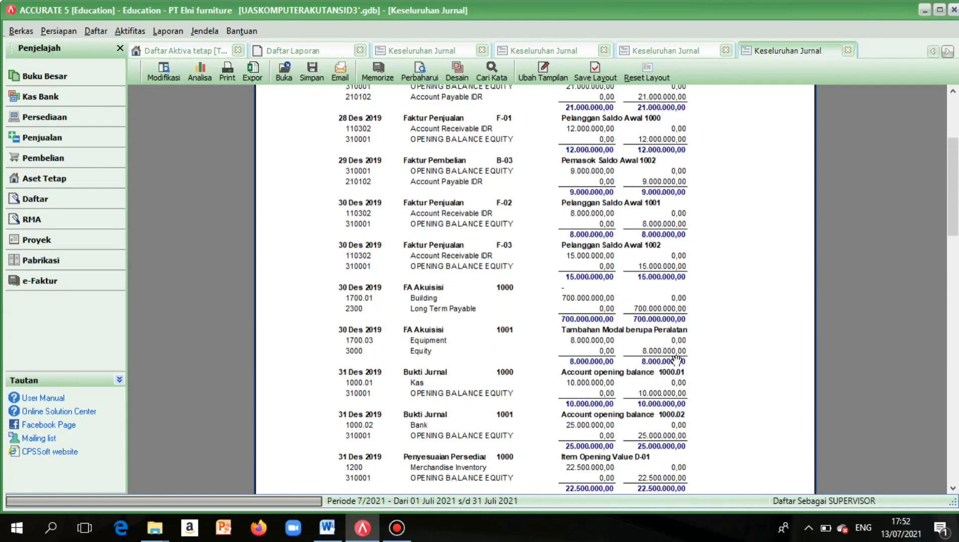
scroll(676, 360, "down", 12)
scroll(676, 360, "down", 10)
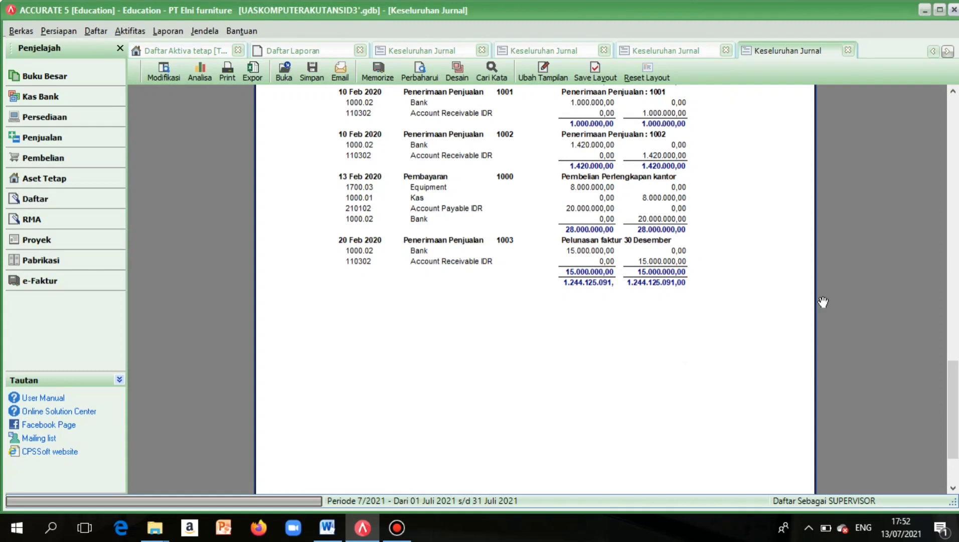
left_click(388, 532)
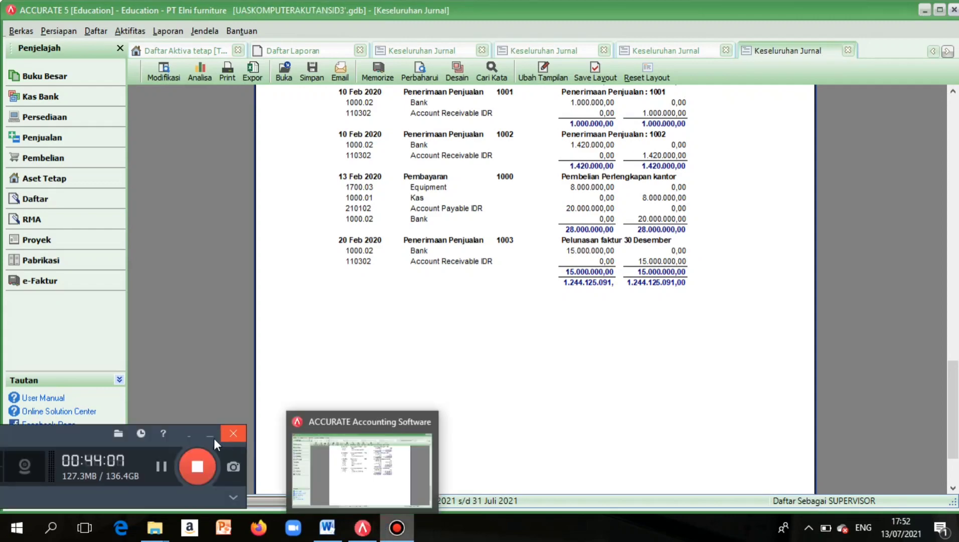